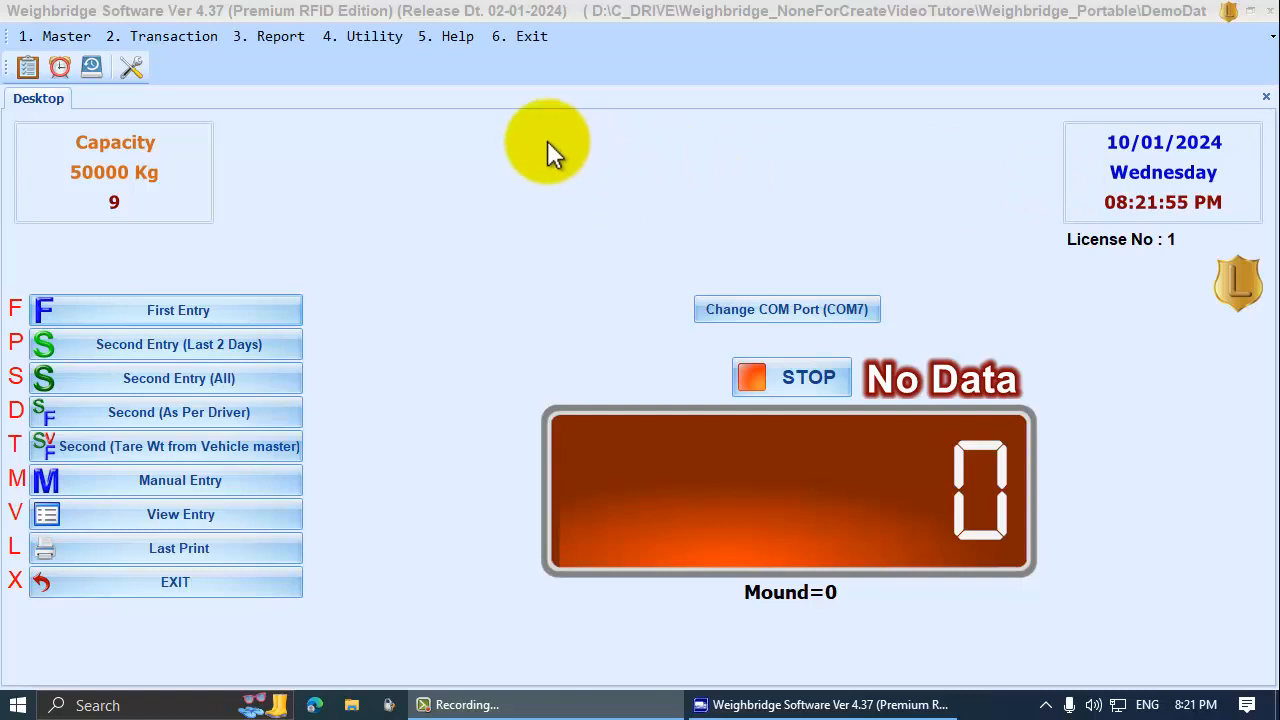
Open the Weight Entry List (New) report and select the Dec-2023 row of BALAJI ENTERPRIZSE
left_click(271, 36)
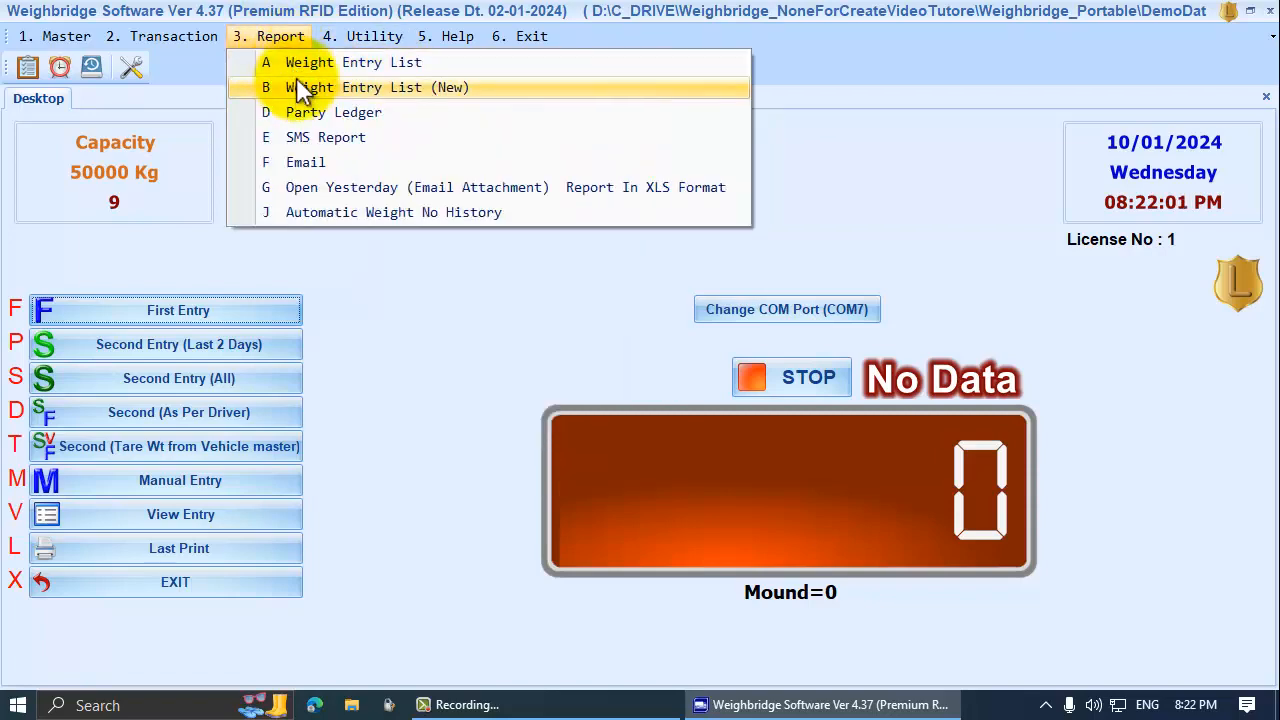
left_click(299, 88)
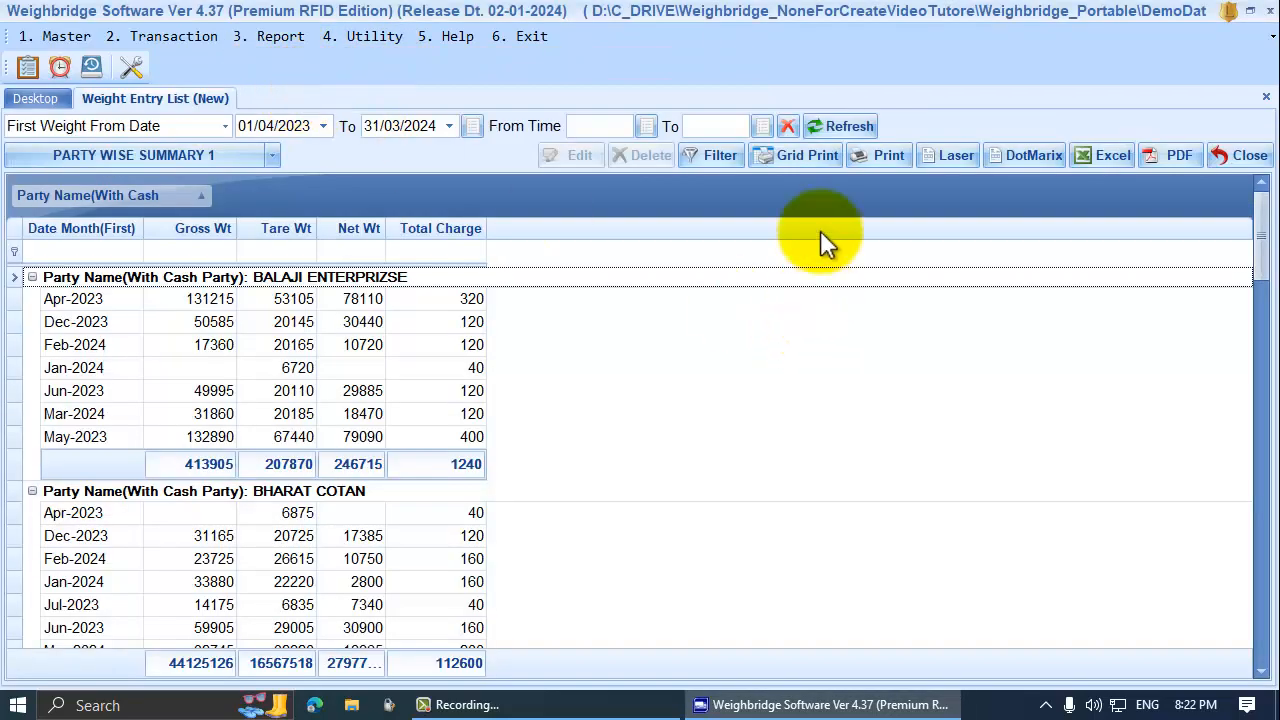
left_click(264, 323)
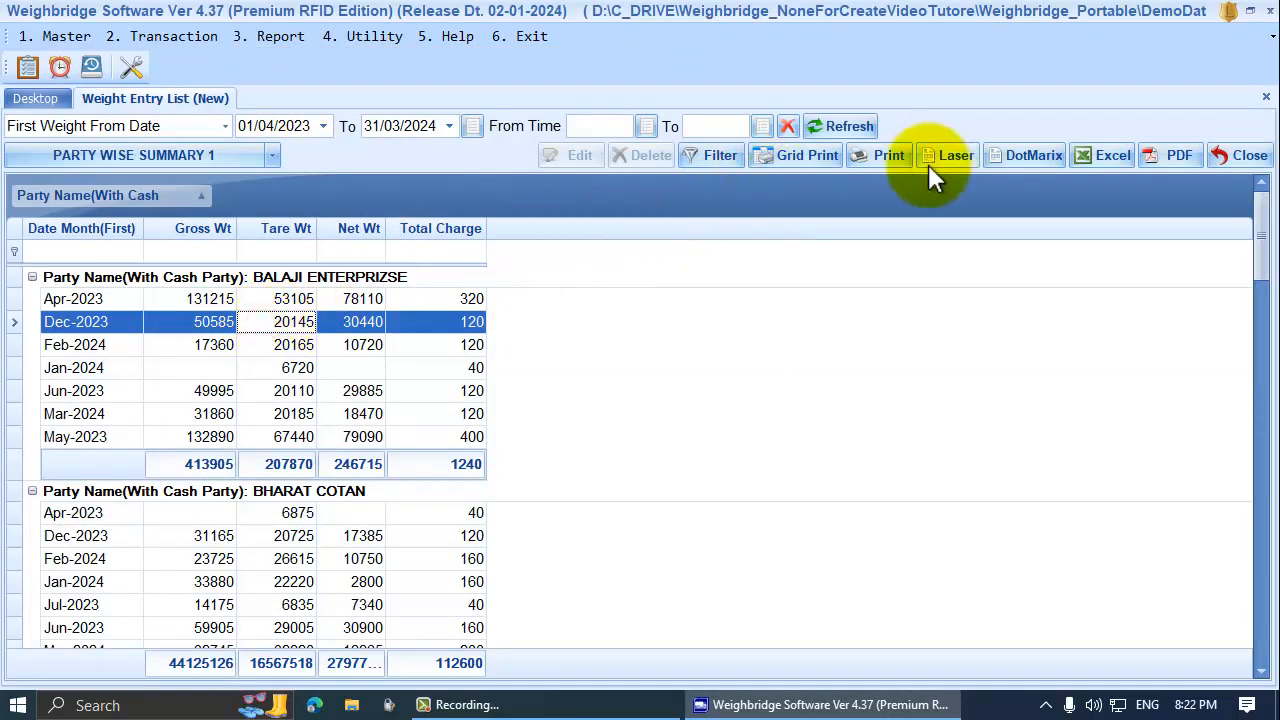
Look through the available print formats for the weight entry list and close the format list
left_click(866, 162)
scroll(387, 395, "down", 1)
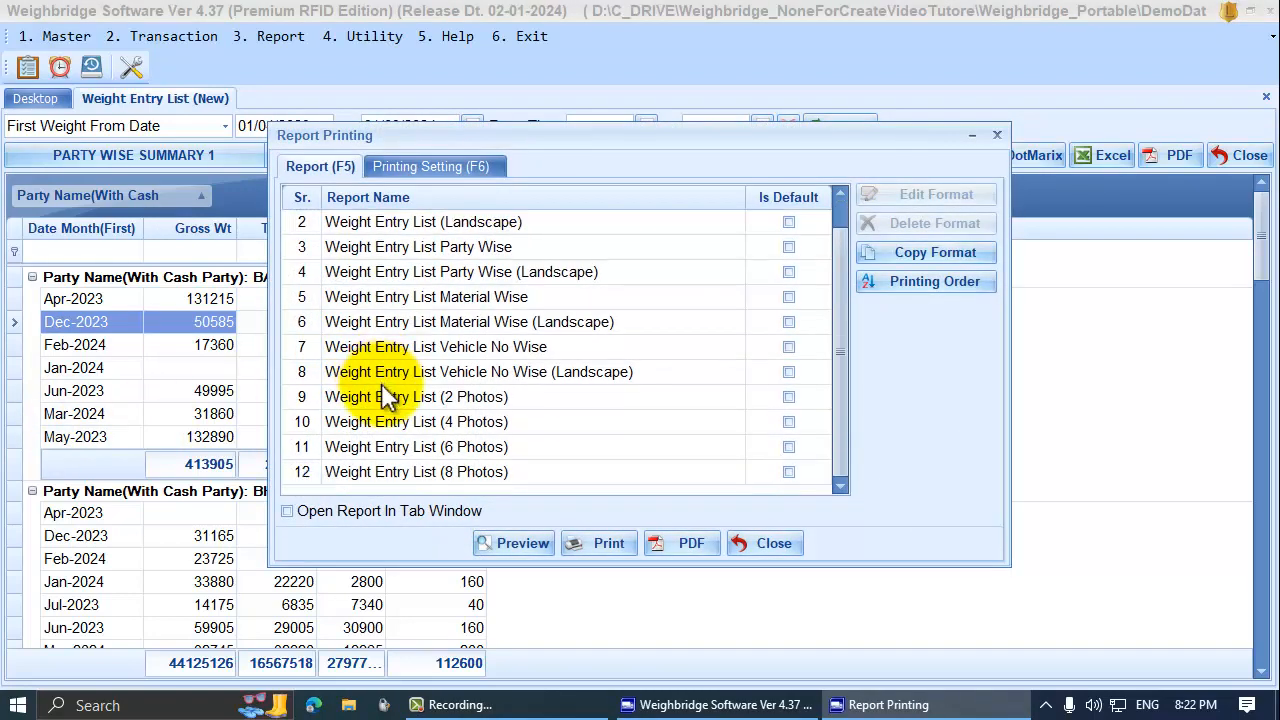
scroll(387, 395, "up", 1)
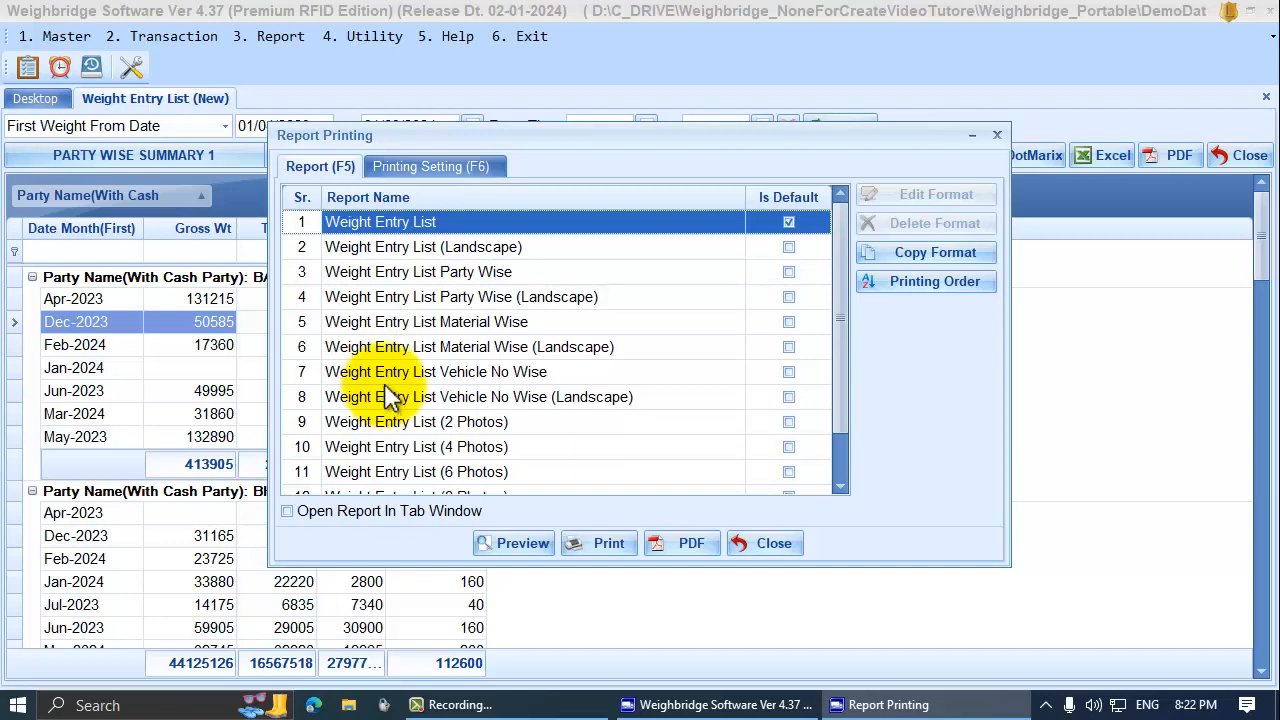
left_click(769, 545)
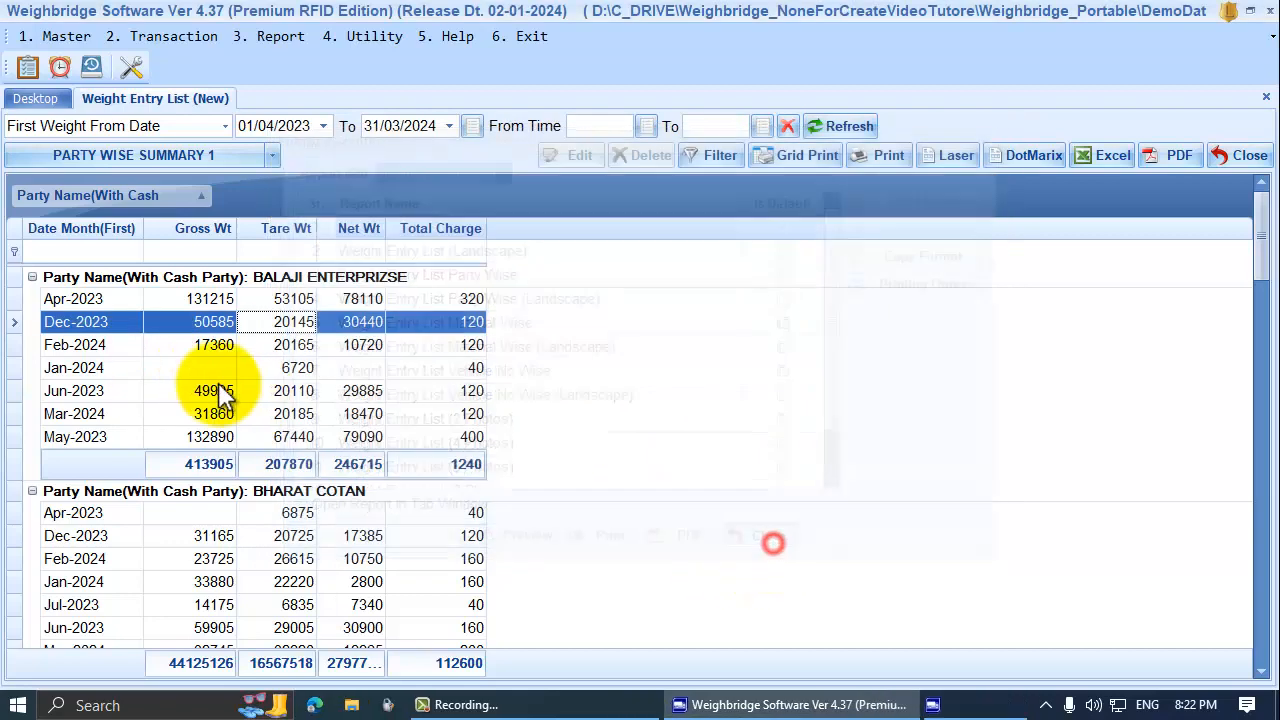
Preview the grid printout of PARTY WISE SUMMARY 1 and return to the weight entry list
left_click(250, 367)
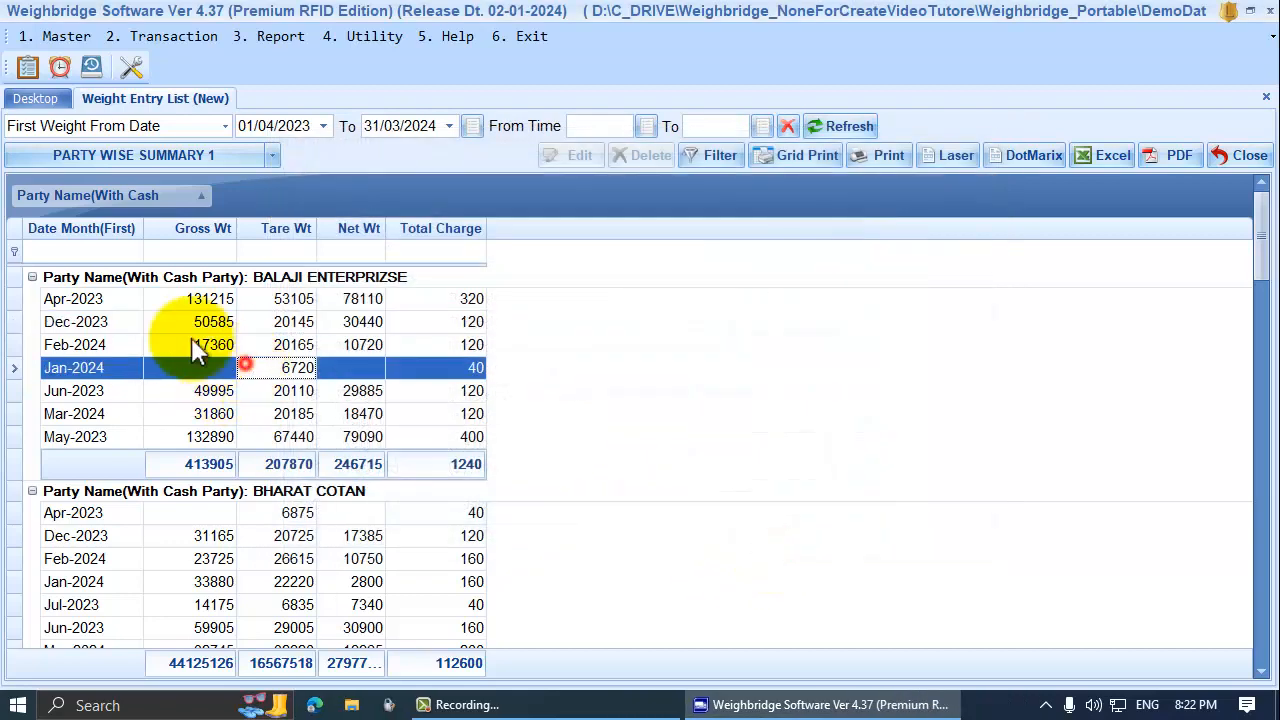
left_click(796, 155)
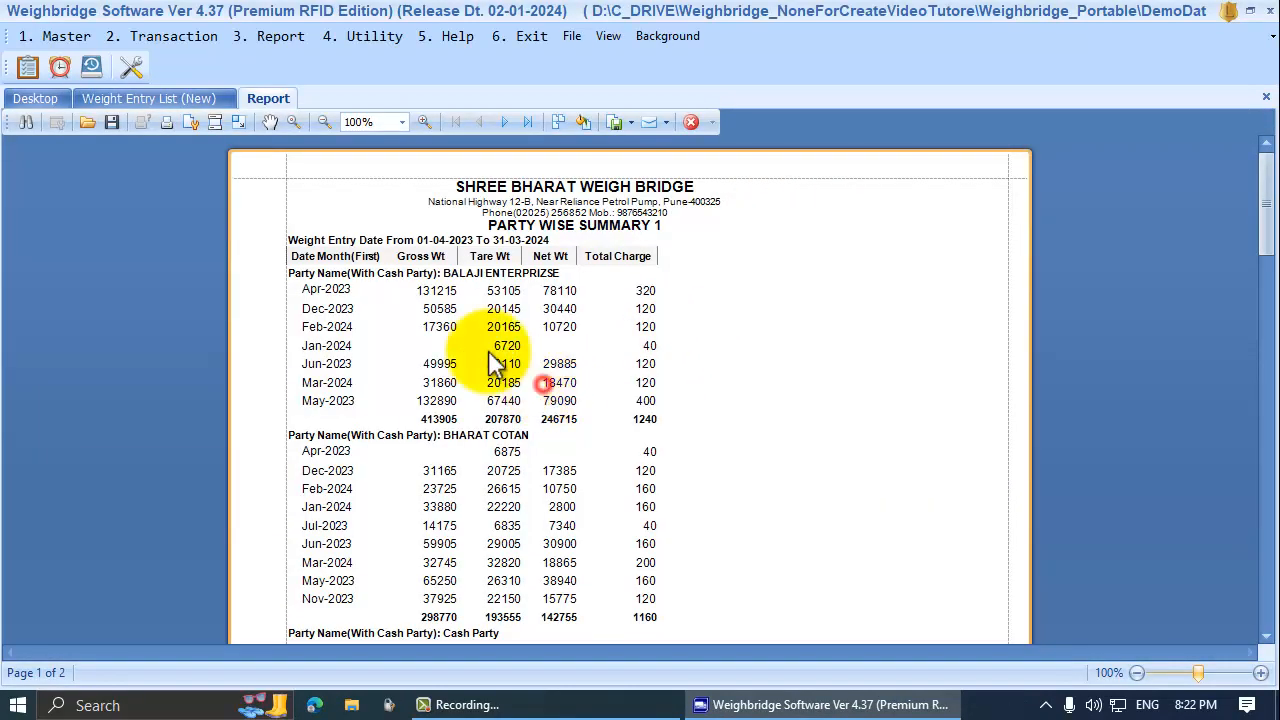
left_click(691, 122)
left_click(420, 300)
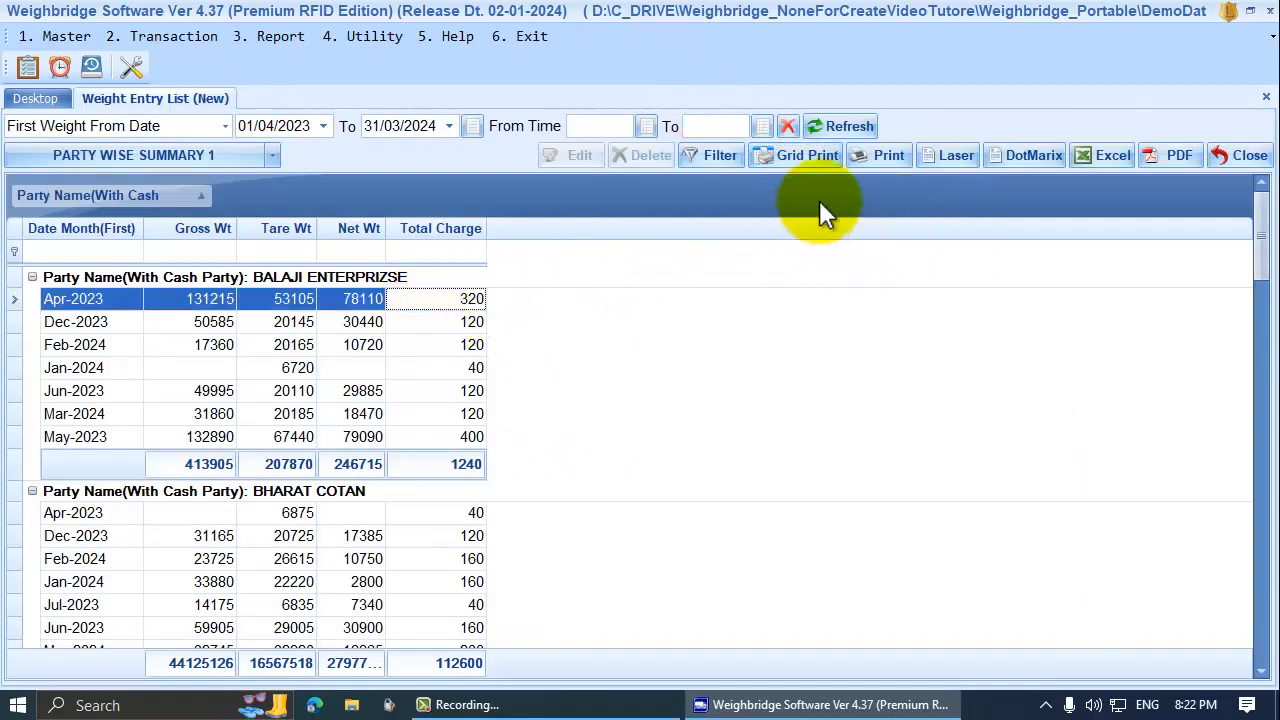
Review the report formats for printing and preview the default Weight Entry List format
left_click(880, 160)
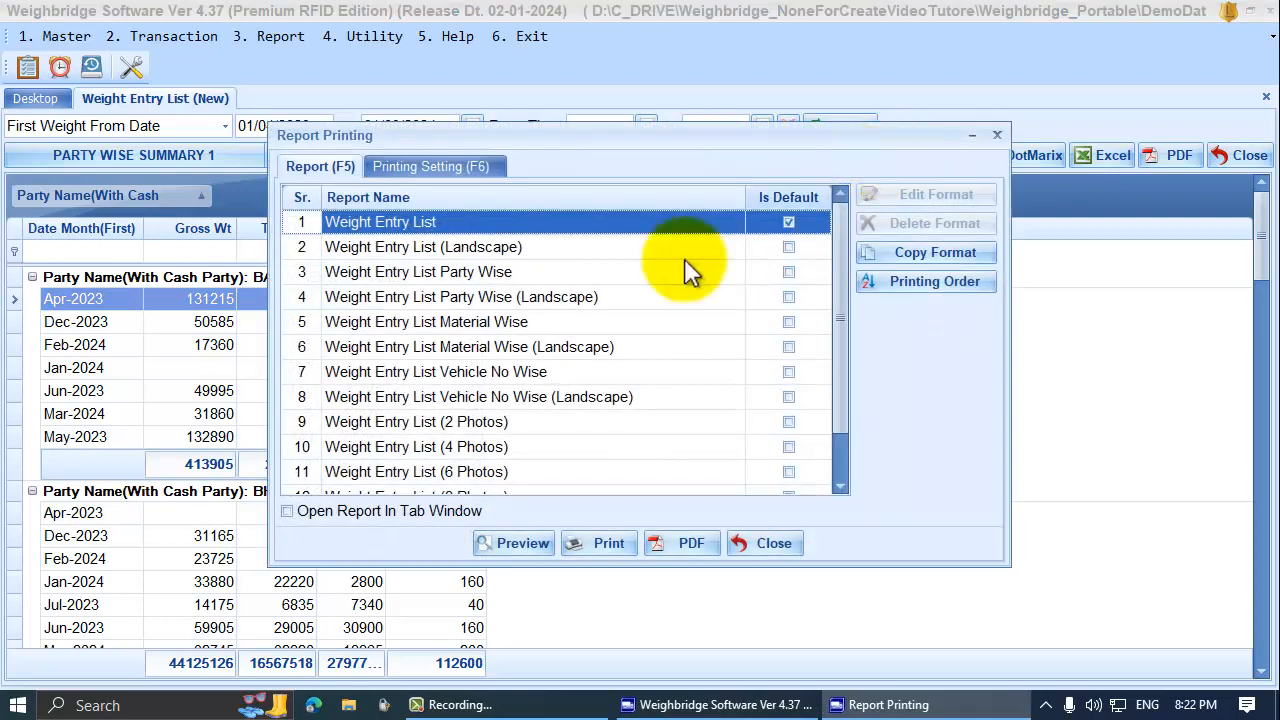
scroll(385, 297, "down", 1)
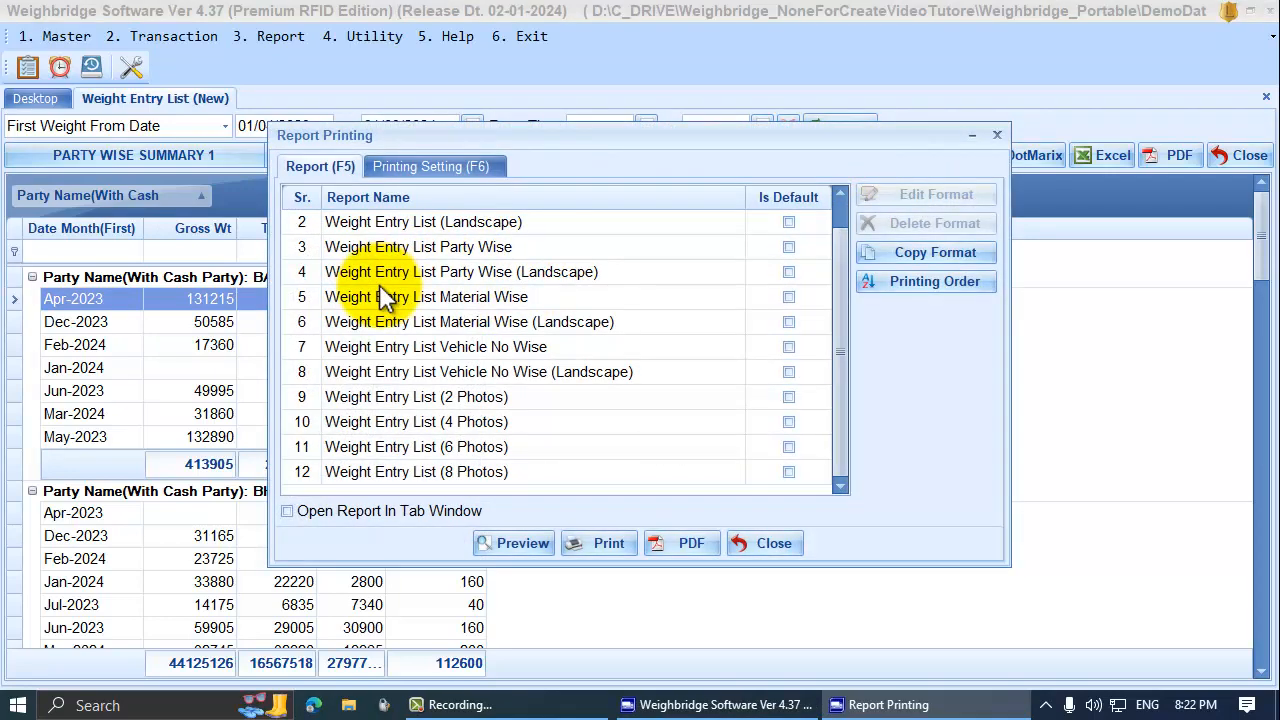
scroll(385, 297, "up", 1)
left_click(420, 221)
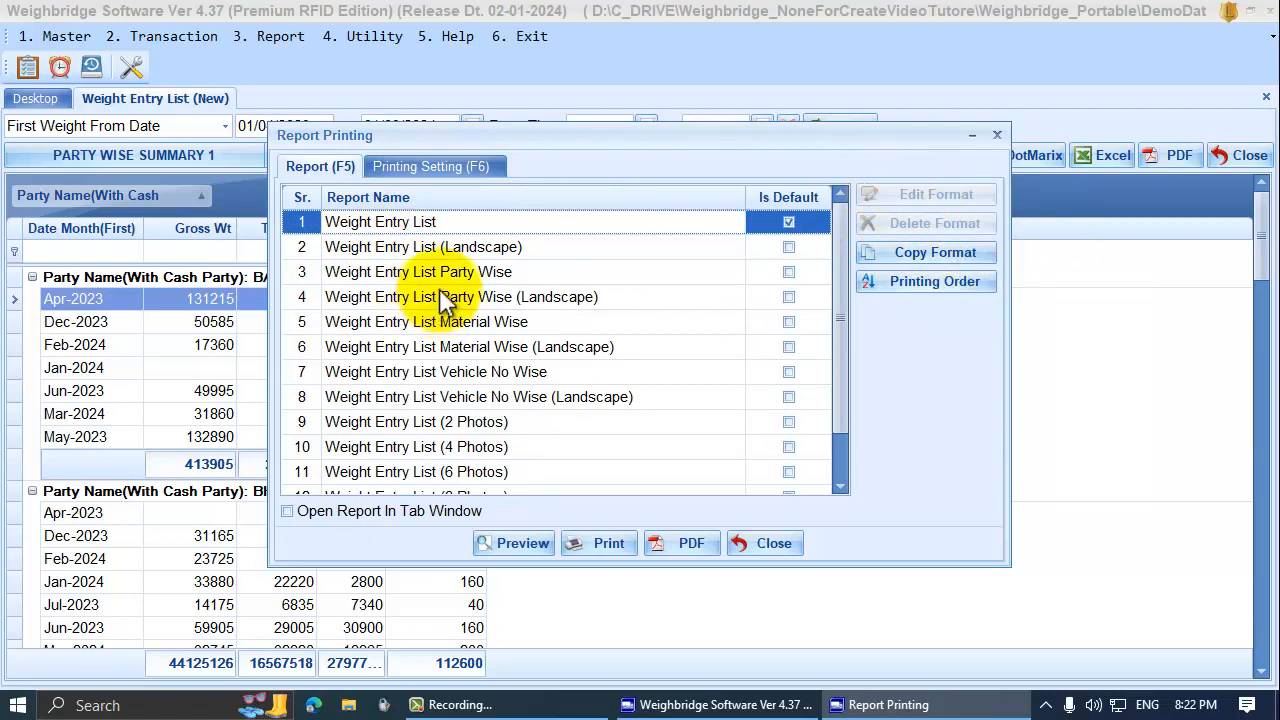
scroll(443, 297, "down", 1)
scroll(429, 294, "up", 1)
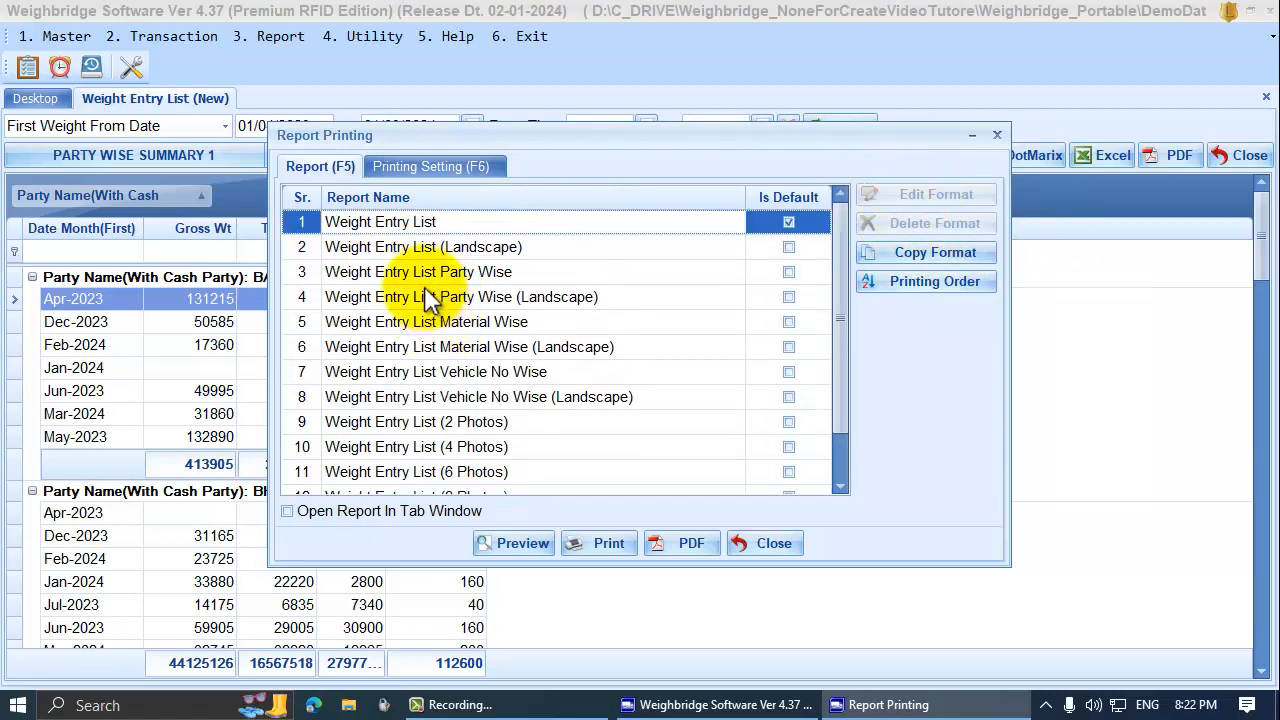
left_click(518, 543)
Examine the layout, columns and entries of the Weight Entry List preview, and close it
scroll(660, 423, "down", 4)
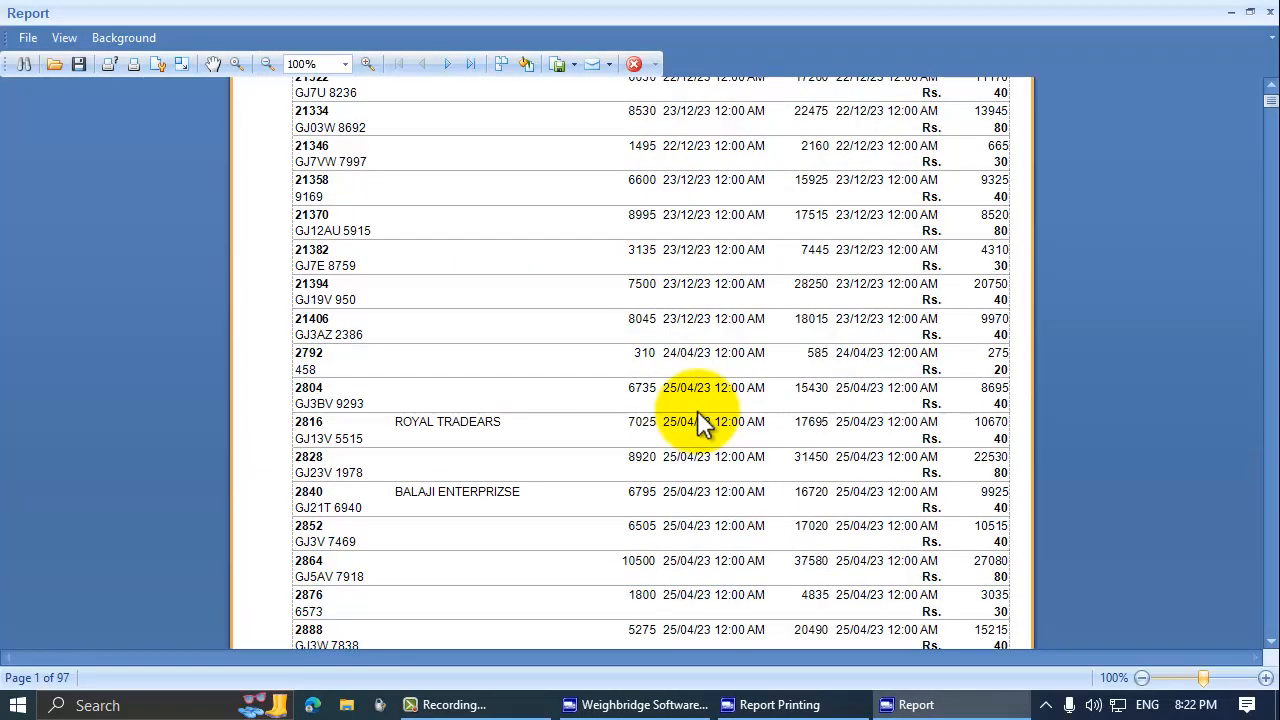
scroll(700, 423, "down", 8)
scroll(700, 423, "up", 12)
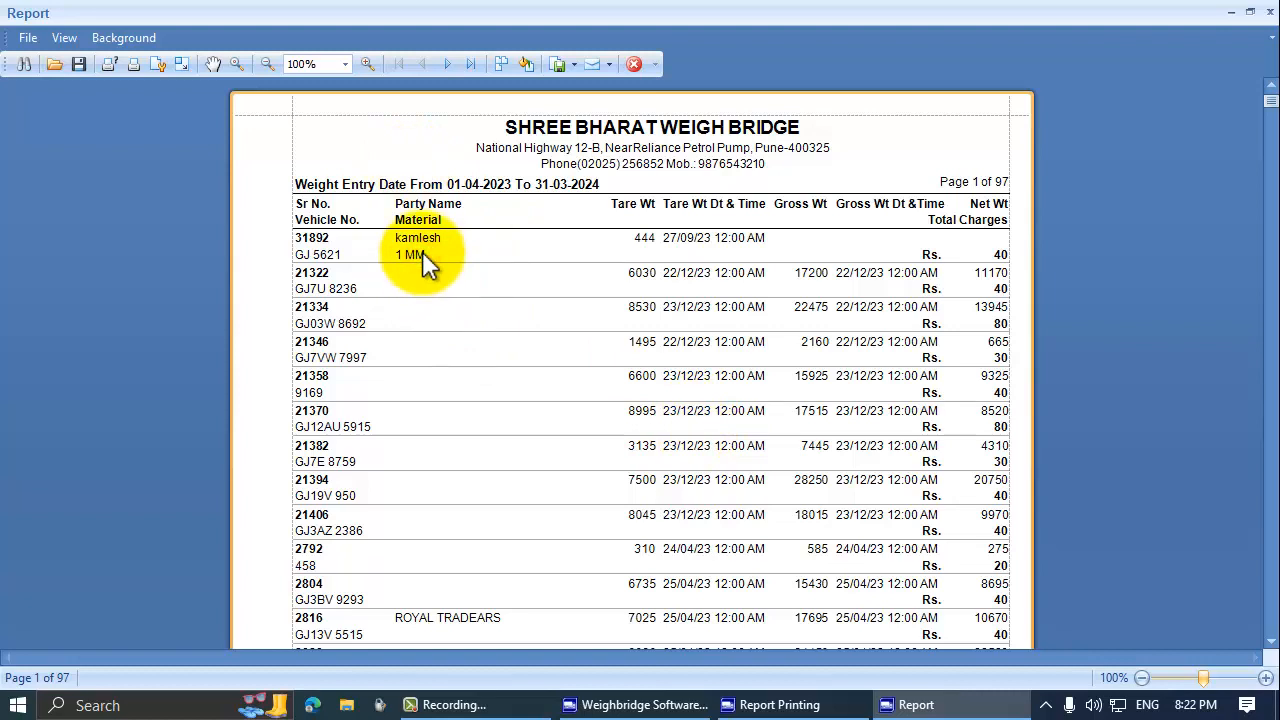
left_click(458, 290)
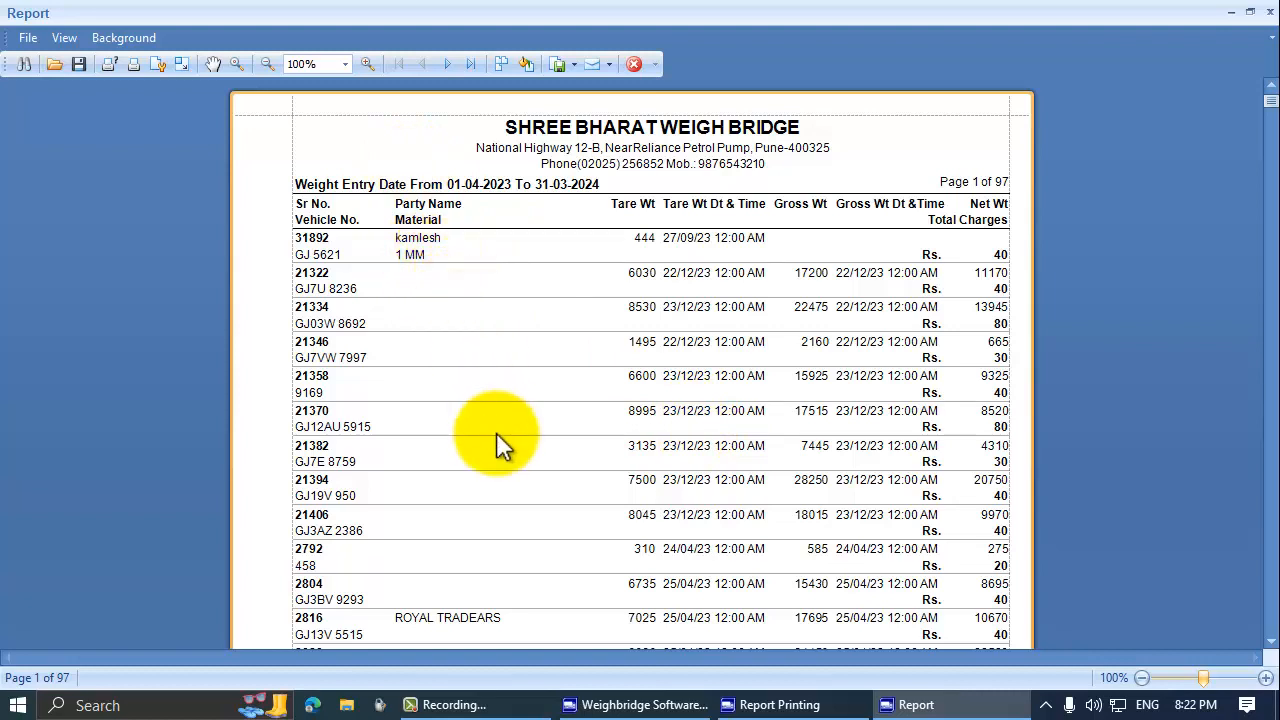
scroll(496, 432, "down", 3)
scroll(496, 431, "up", 3)
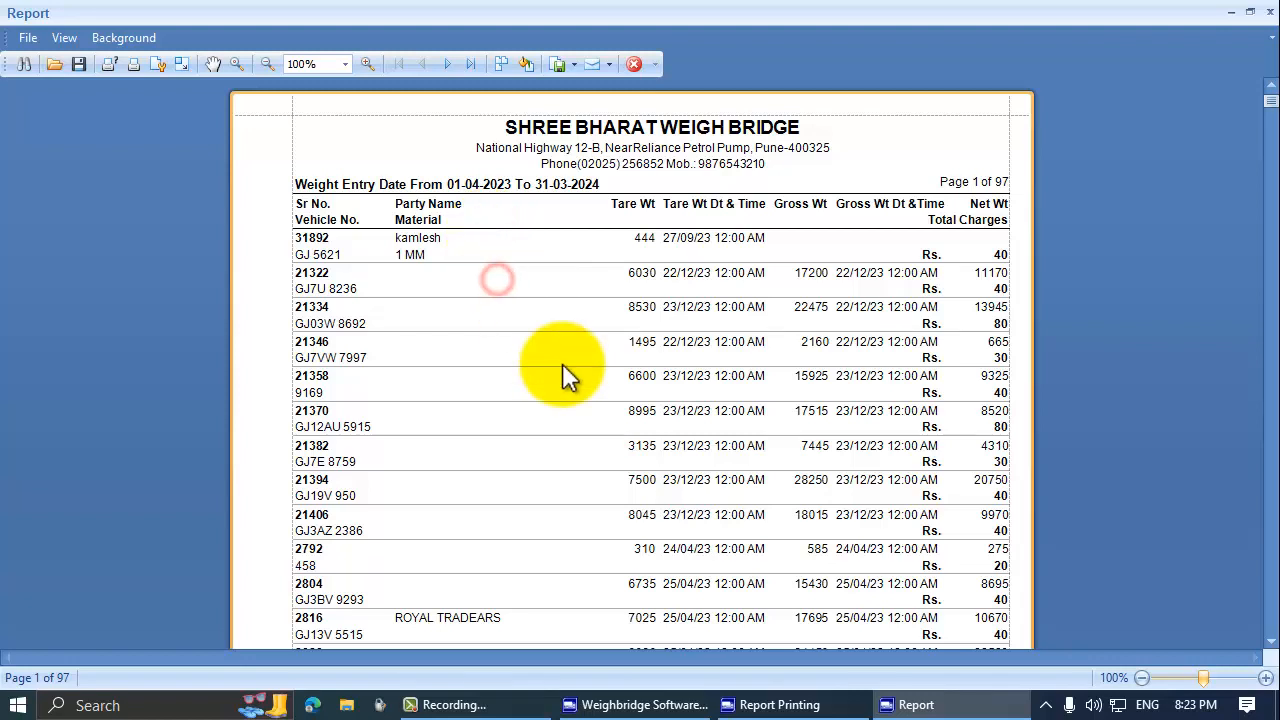
scroll(562, 372, "down", 1)
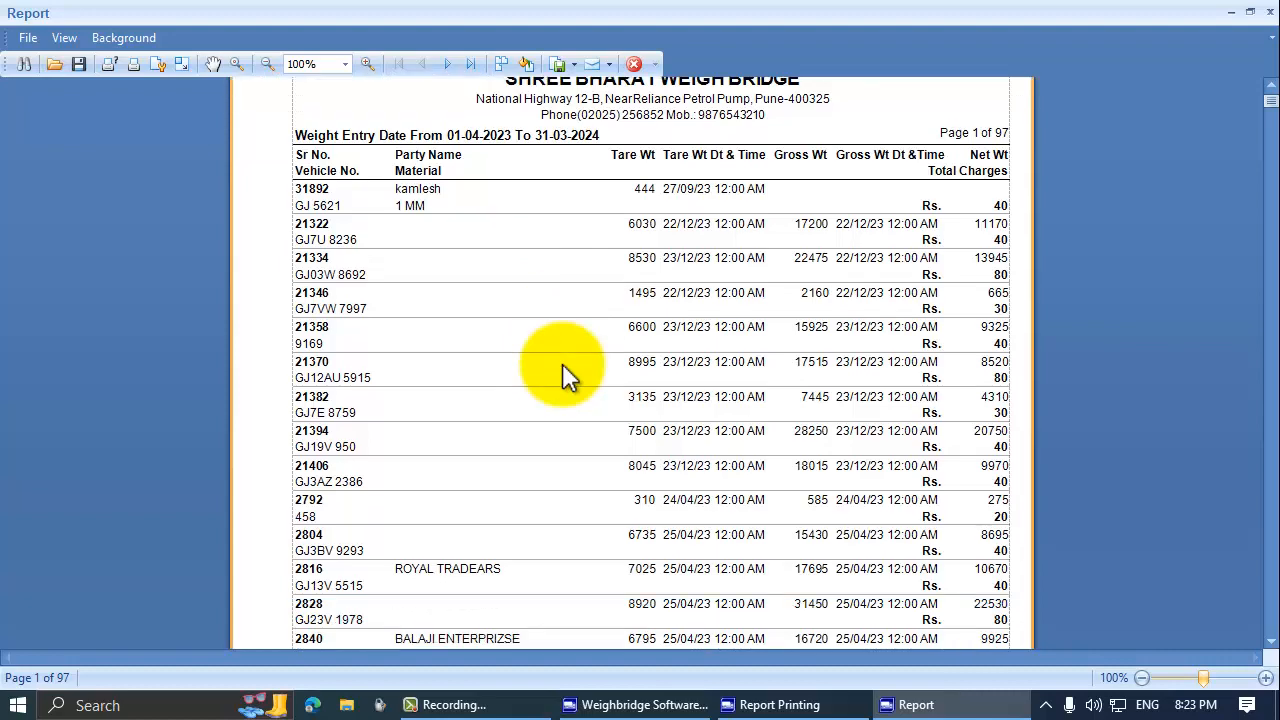
left_click(634, 63)
Preview the Weight Entry List (2 Photos) format, check its First Entry and Second Entry photo columns, and close the preview
left_click(888, 158)
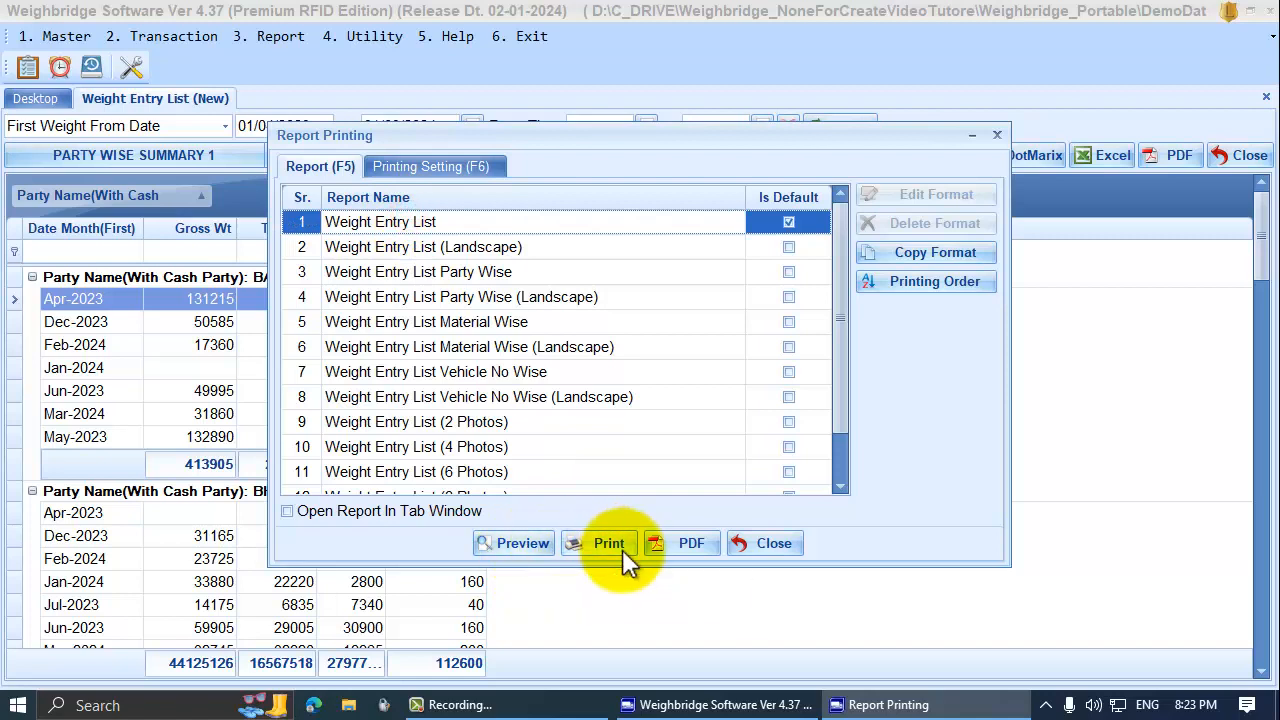
scroll(471, 294, "down", 2)
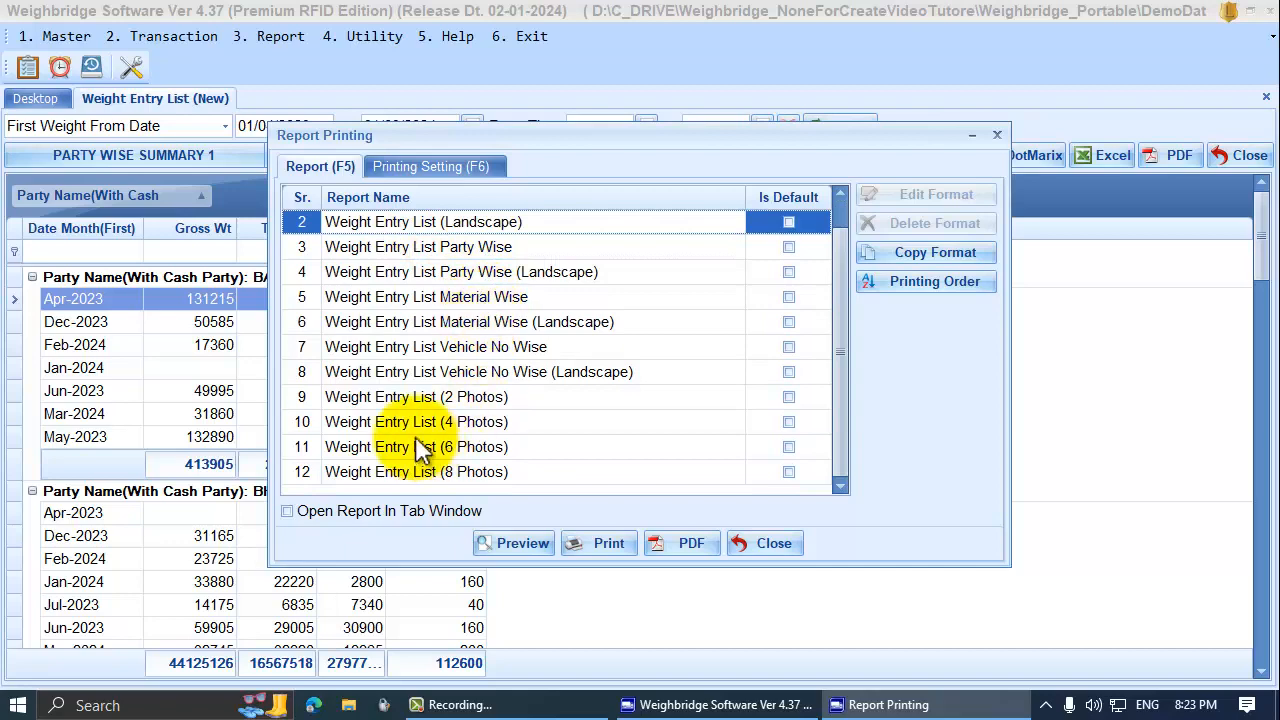
left_click(416, 397)
left_click(505, 543)
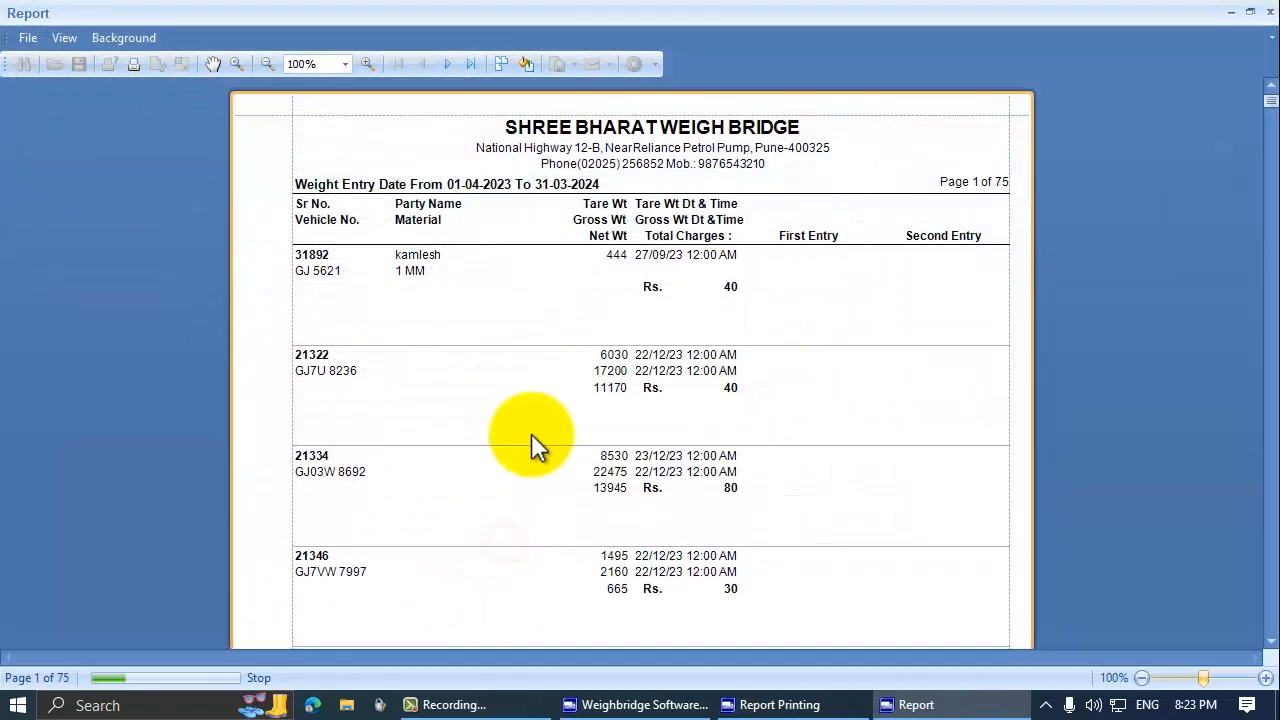
scroll(560, 420, "down", 10)
scroll(603, 200, "up", 8)
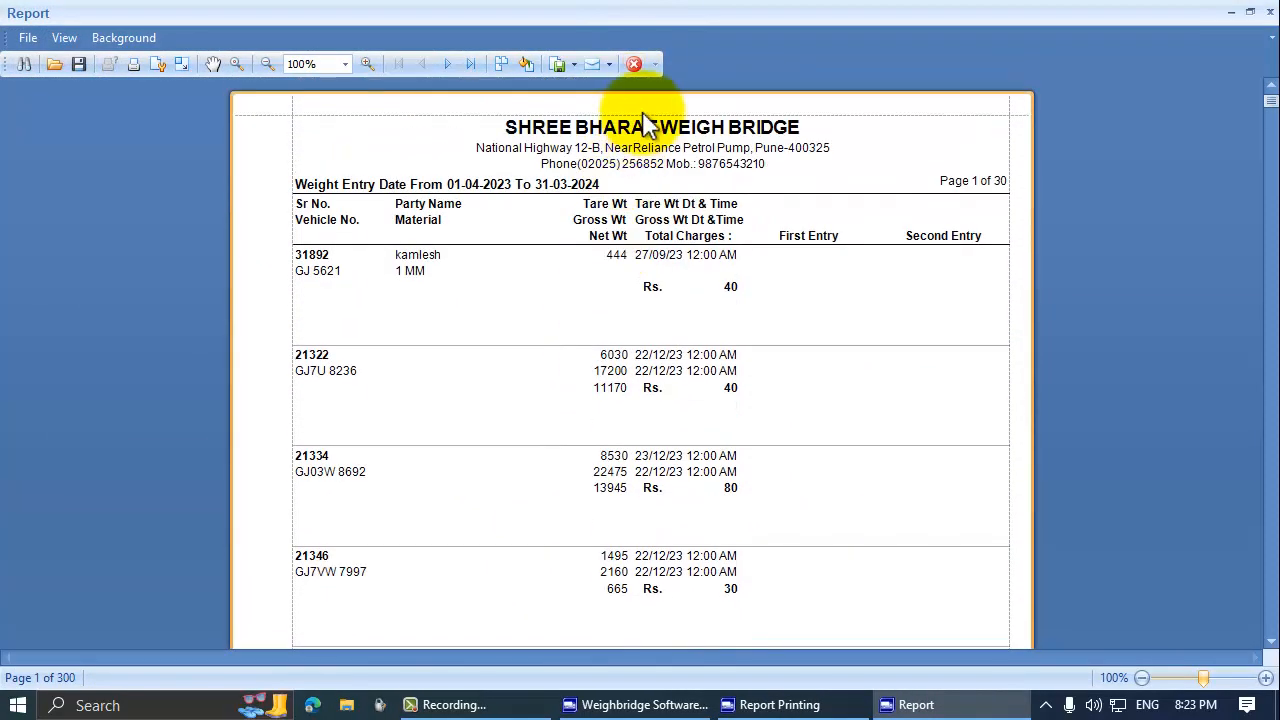
left_click(634, 63)
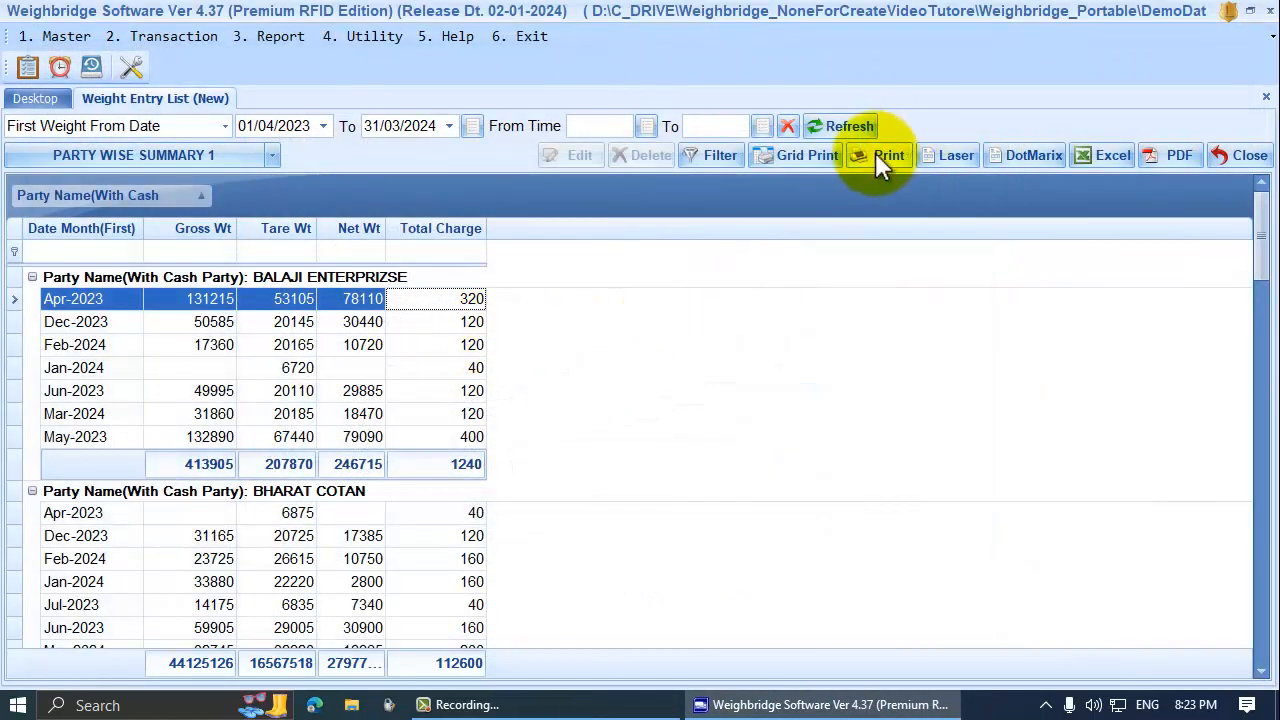
Copy the Weight Entry List print format as Weight Entry List Copy 1, with the format file name WeightEntListNew1_1
left_click(867, 154)
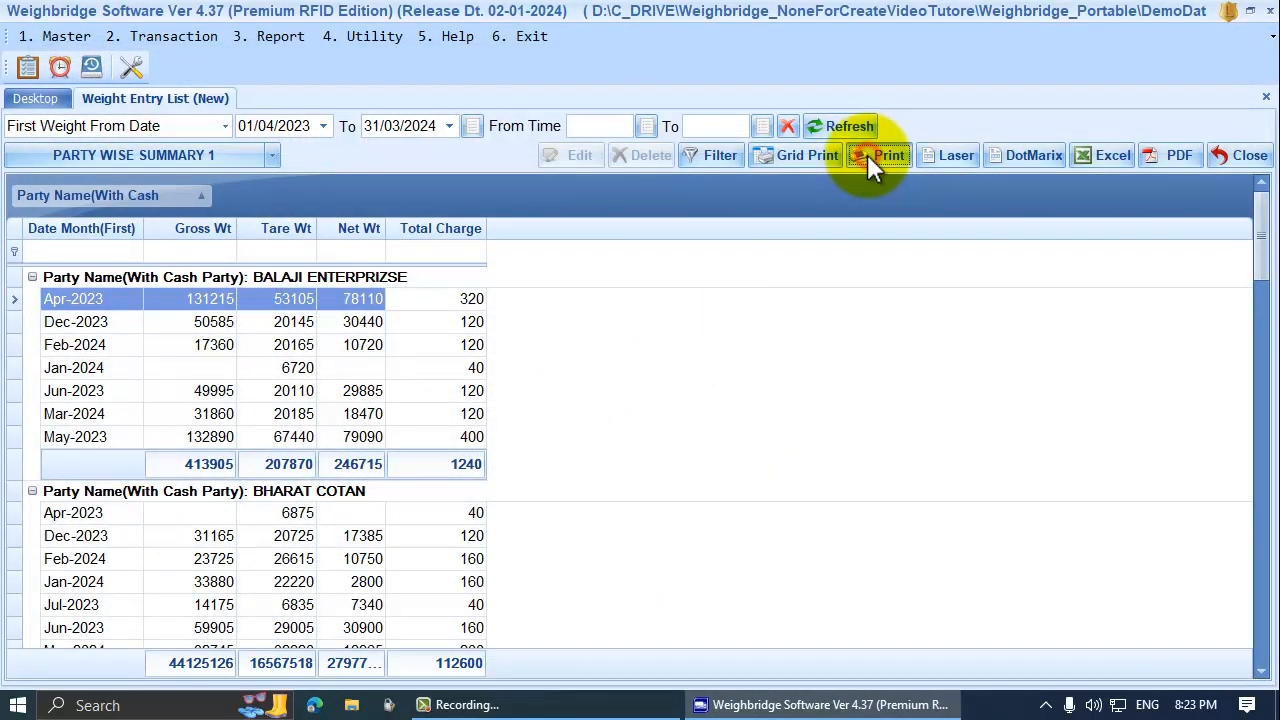
scroll(521, 312, "down", 1)
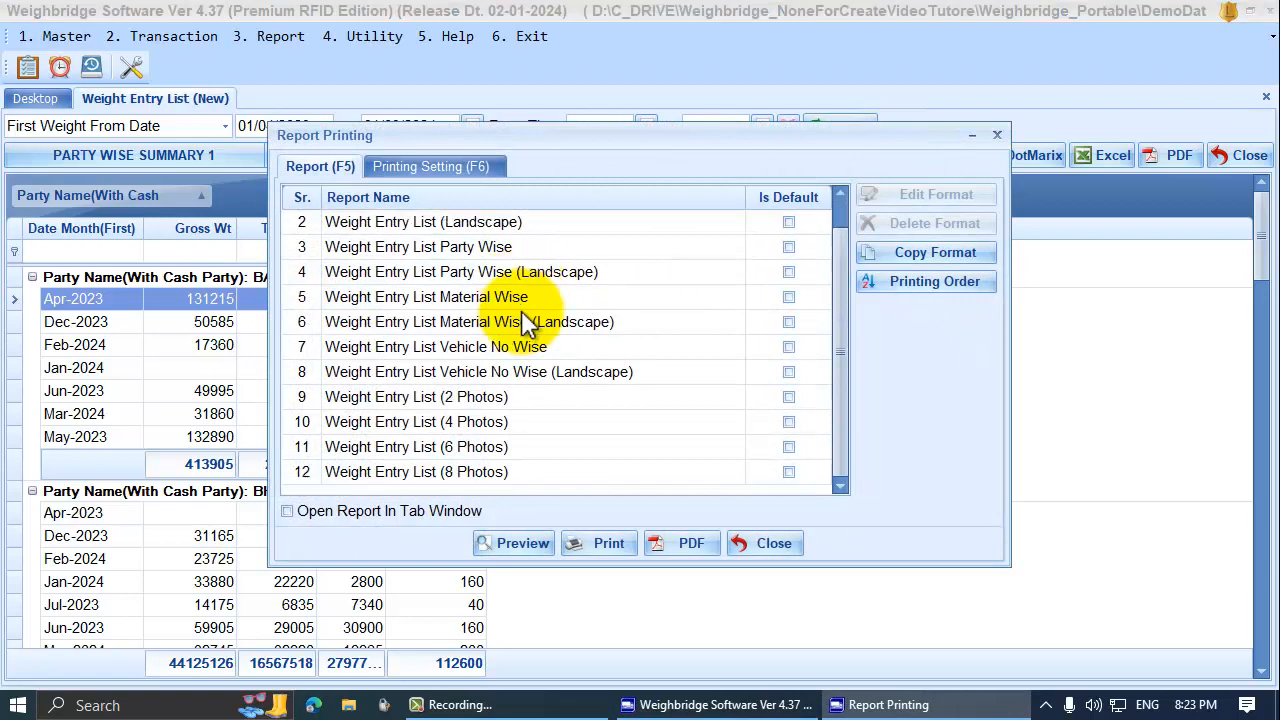
scroll(521, 311, "up", 1)
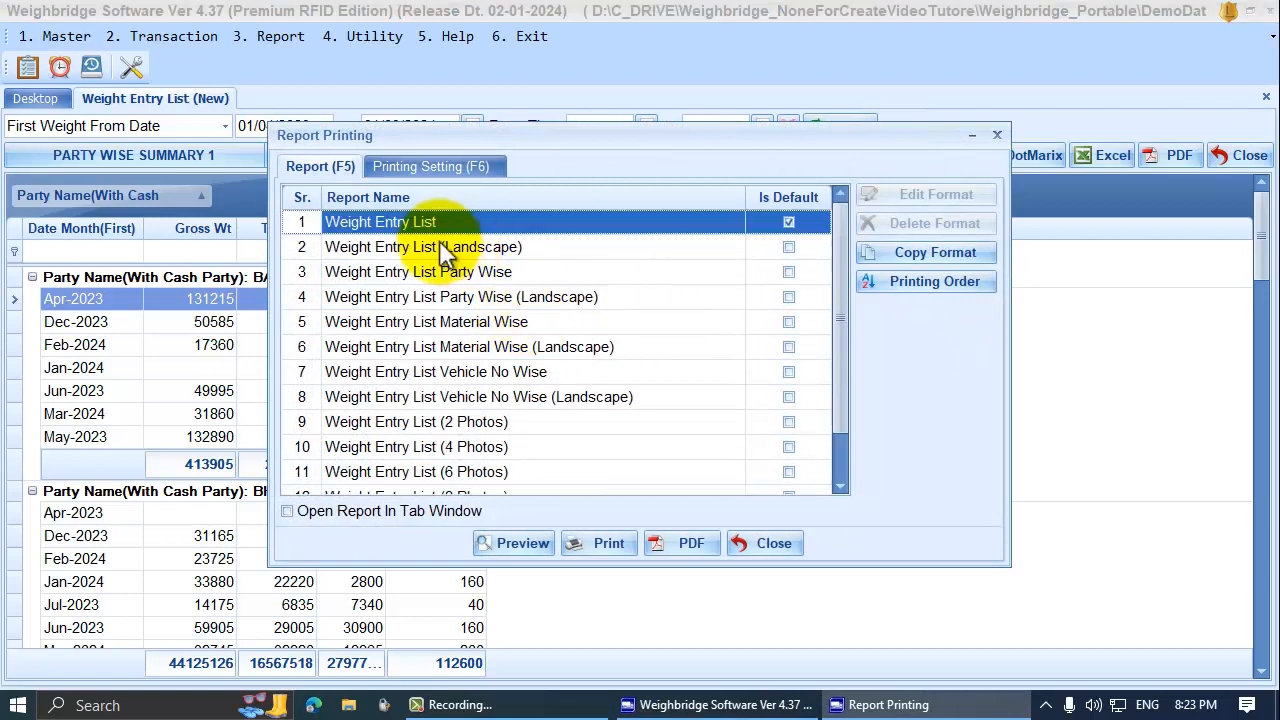
left_click(404, 222)
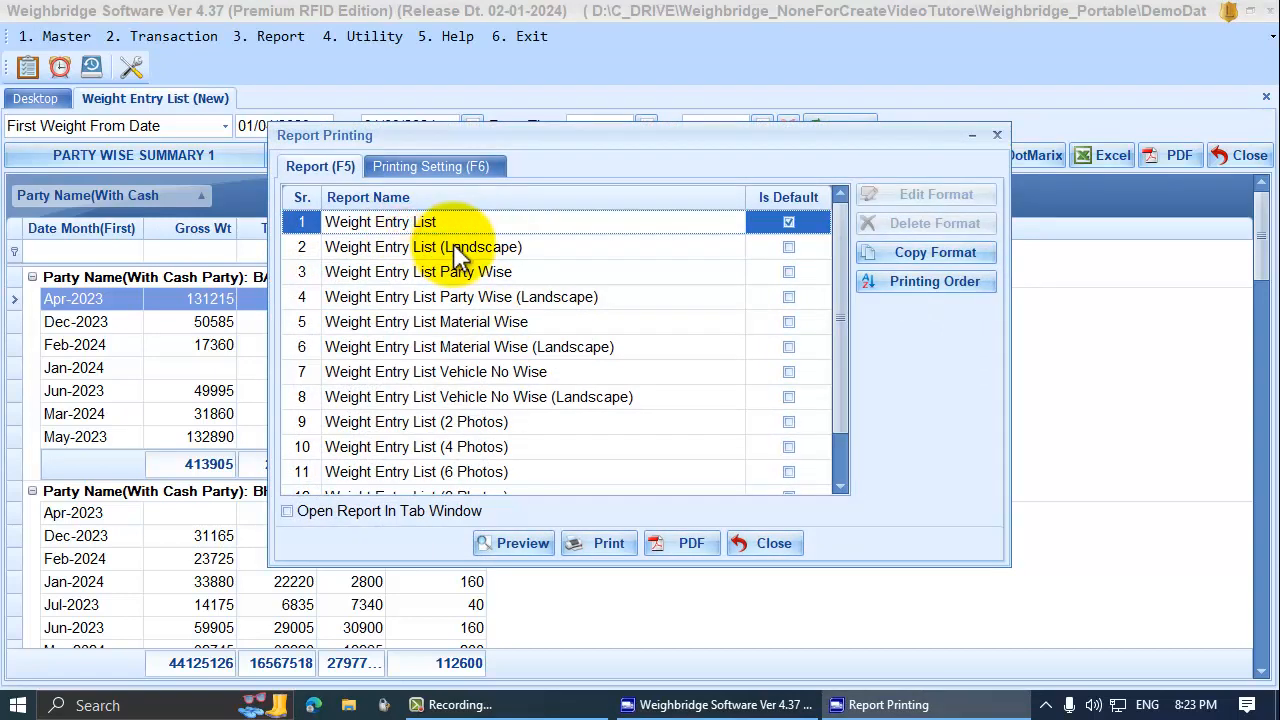
scroll(445, 385, "down", 1)
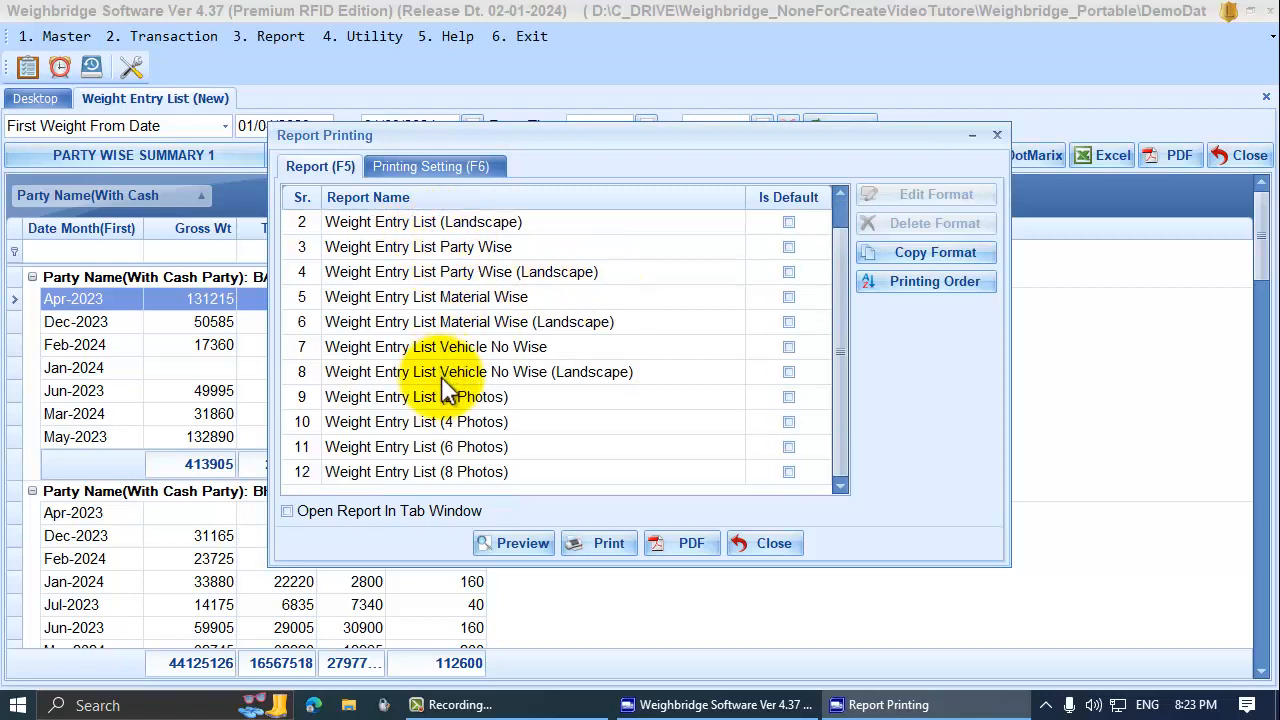
scroll(447, 385, "up", 1)
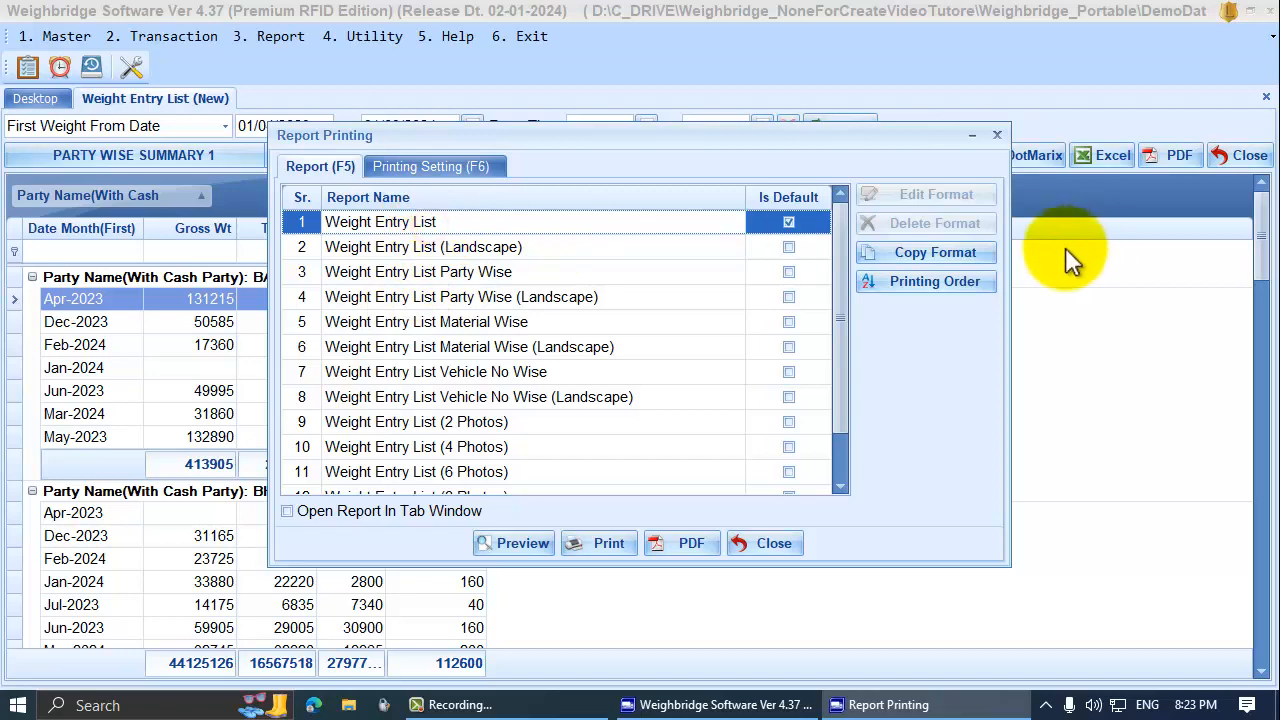
left_click(942, 254)
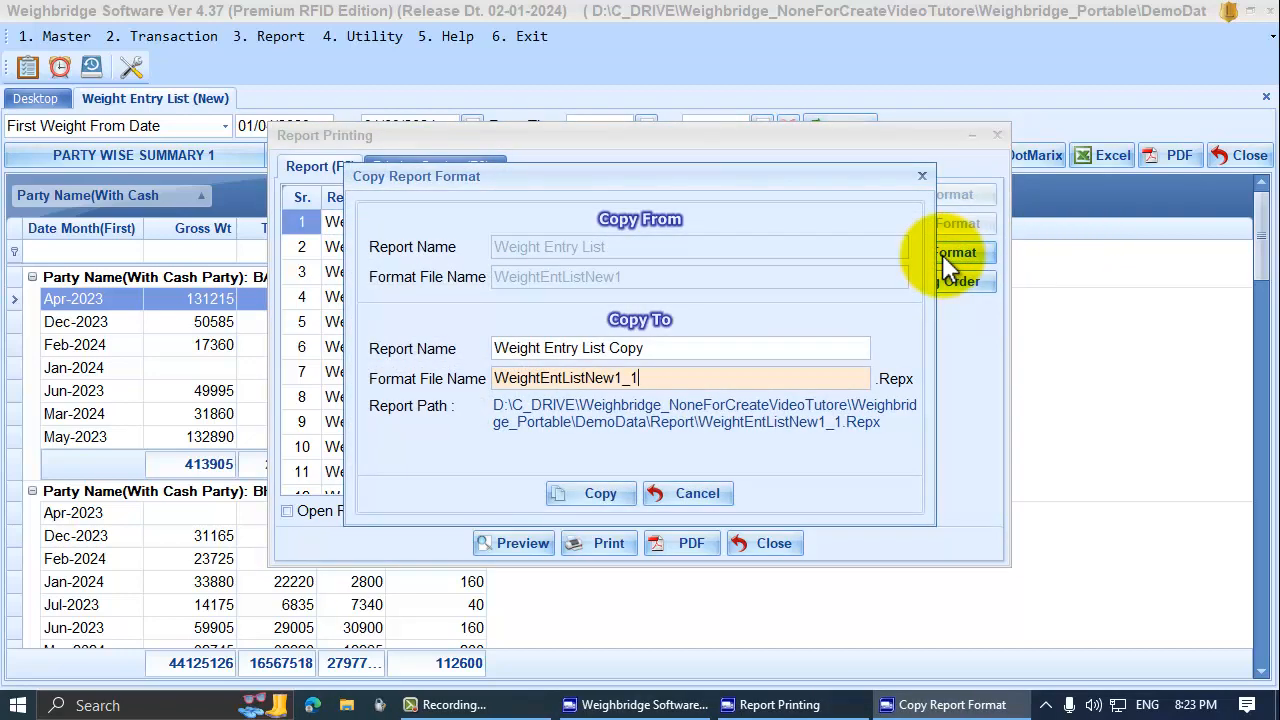
left_click(686, 350)
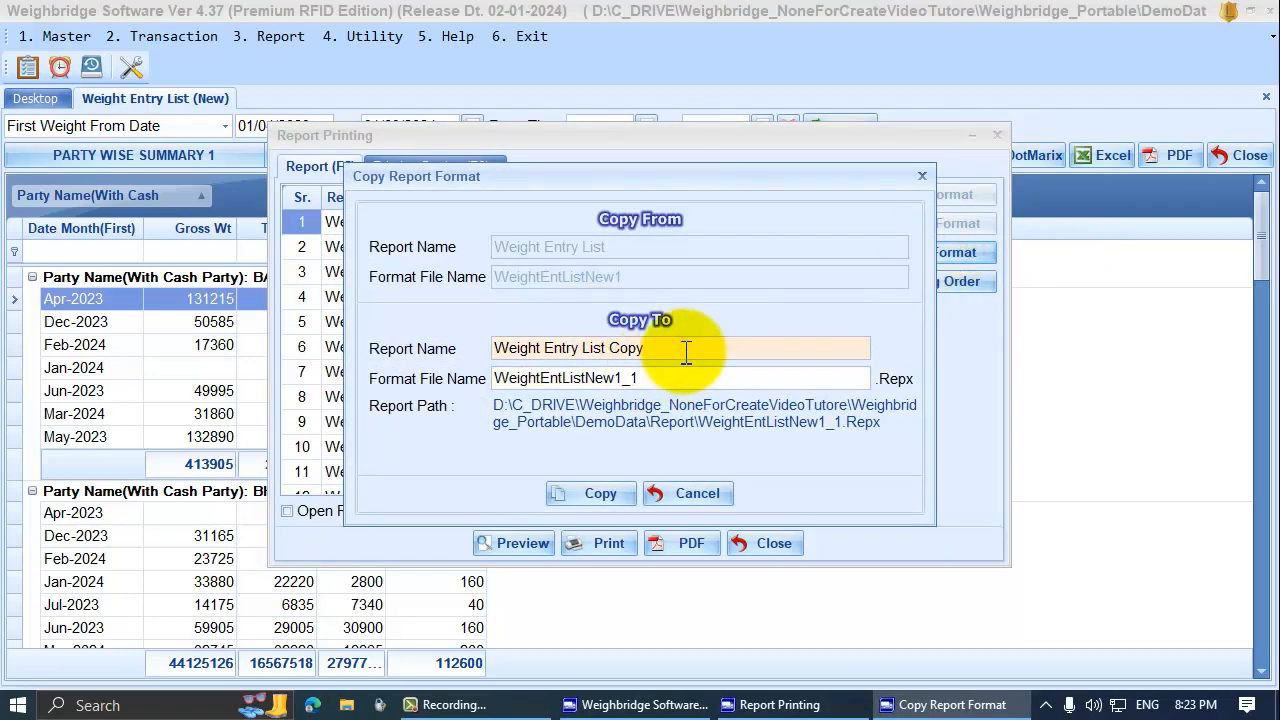
left_click(616, 499)
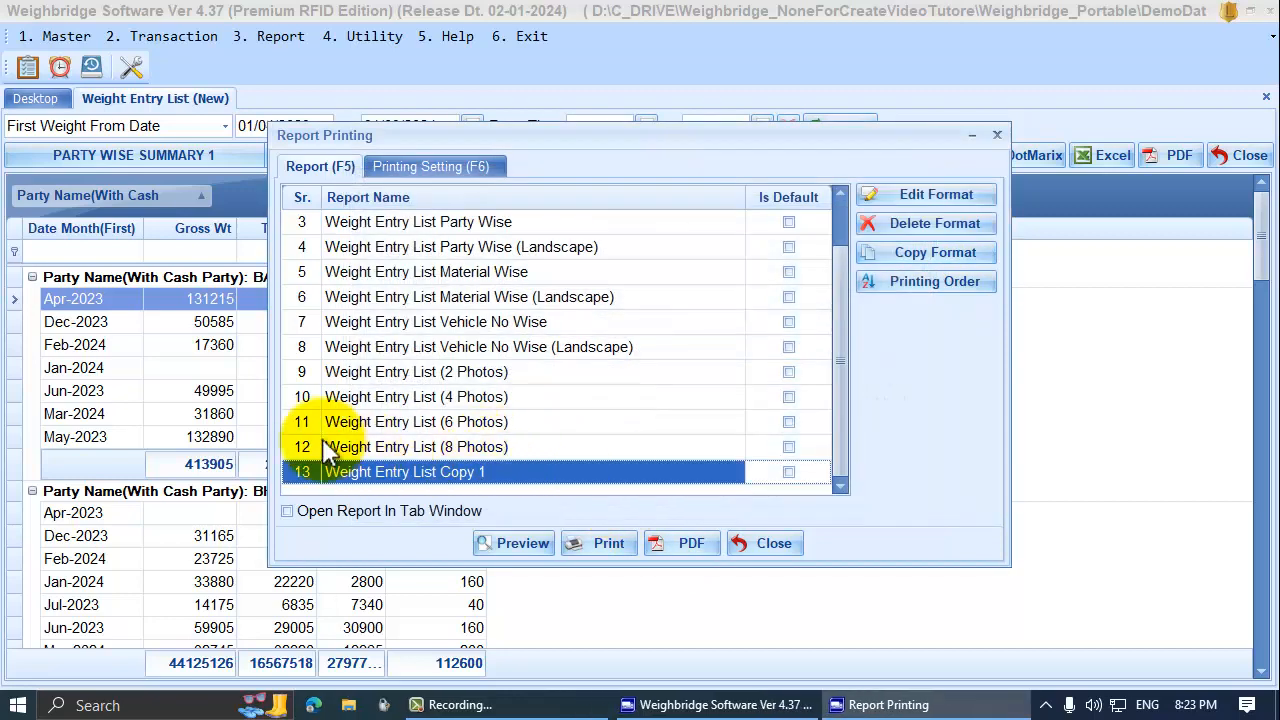
Compare the editing and deleting options offered for Weight Entry List Copy 1 with those for the built-in photo formats
left_click(428, 398)
left_click(426, 476)
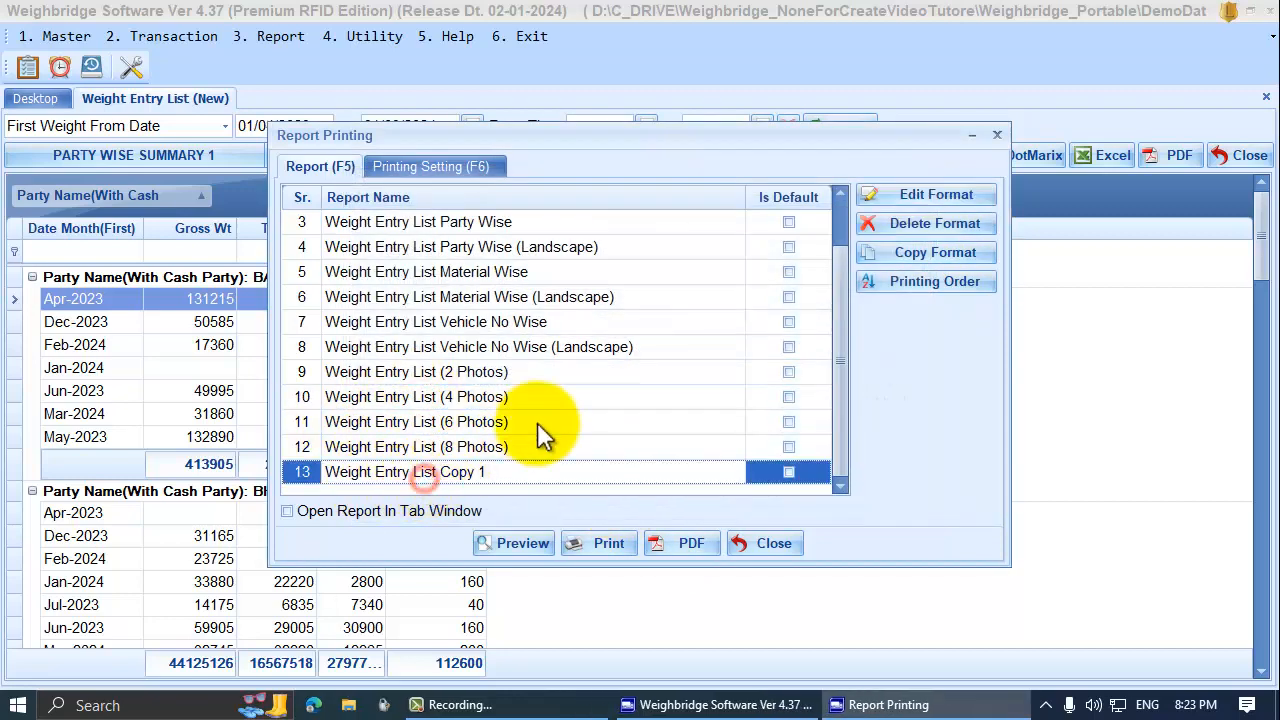
left_click(540, 422)
left_click(420, 476)
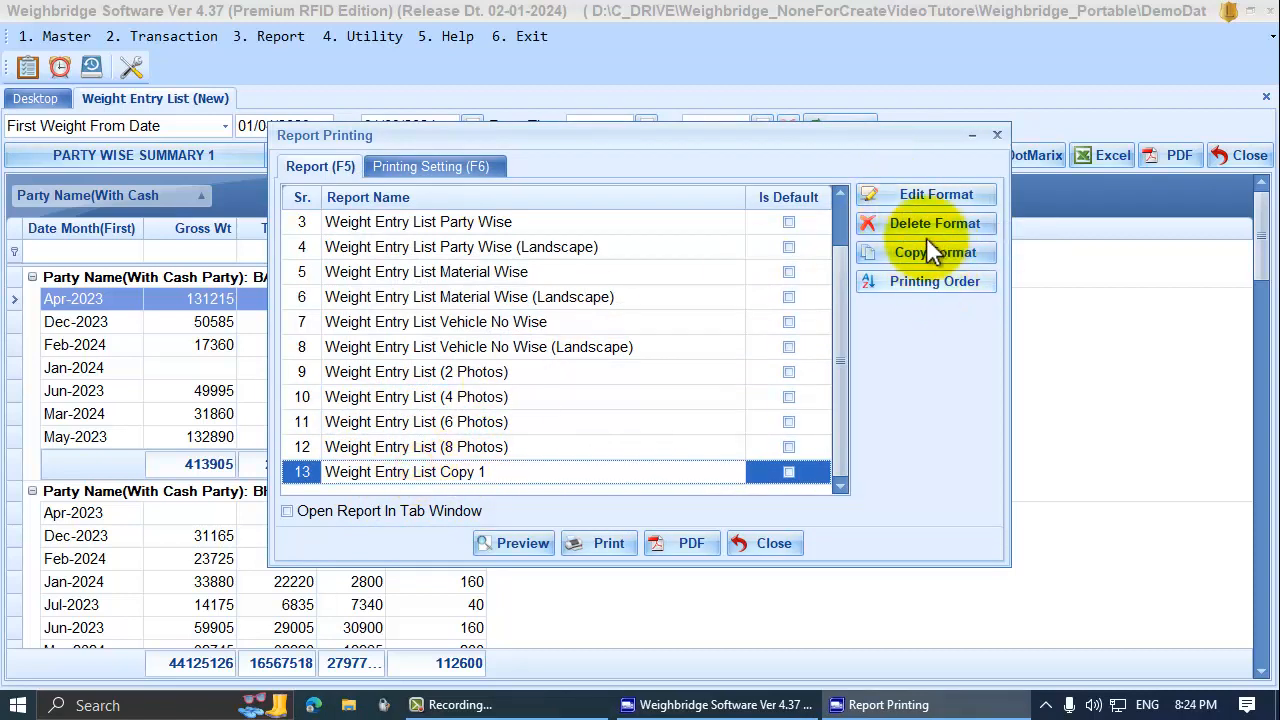
left_click(502, 446)
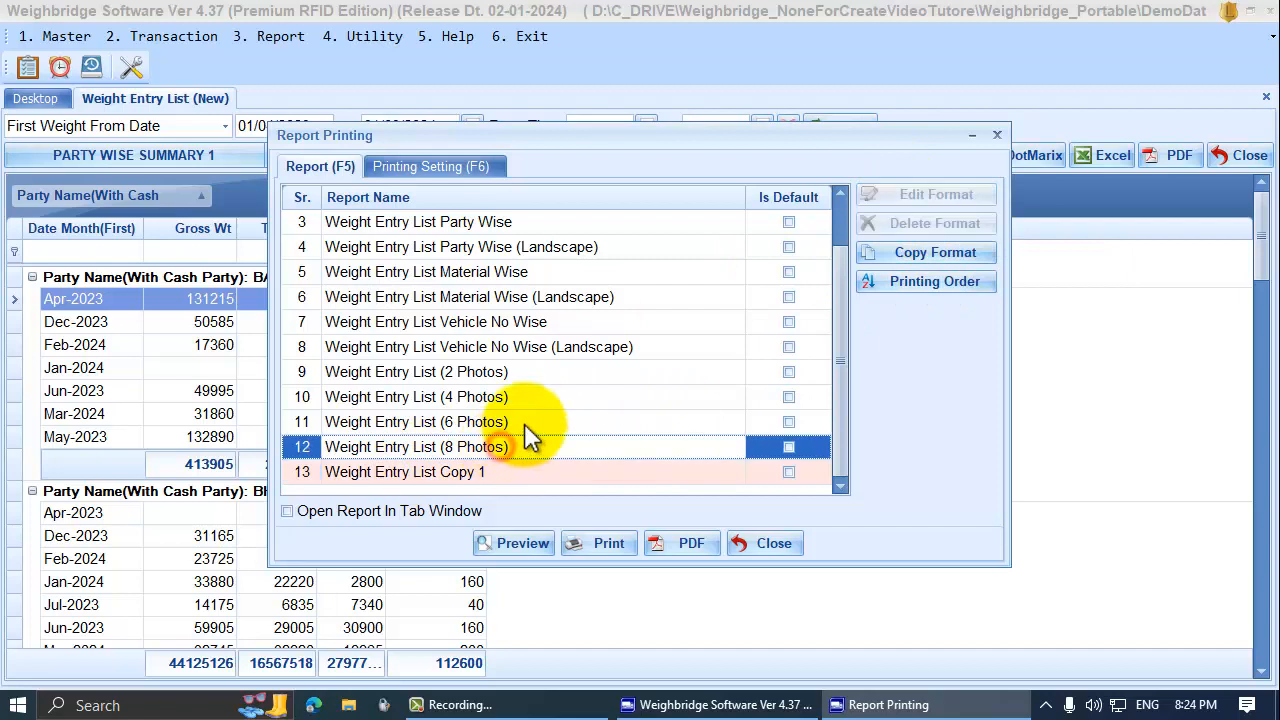
scroll(430, 380, "up", 1)
scroll(440, 350, "down", 1)
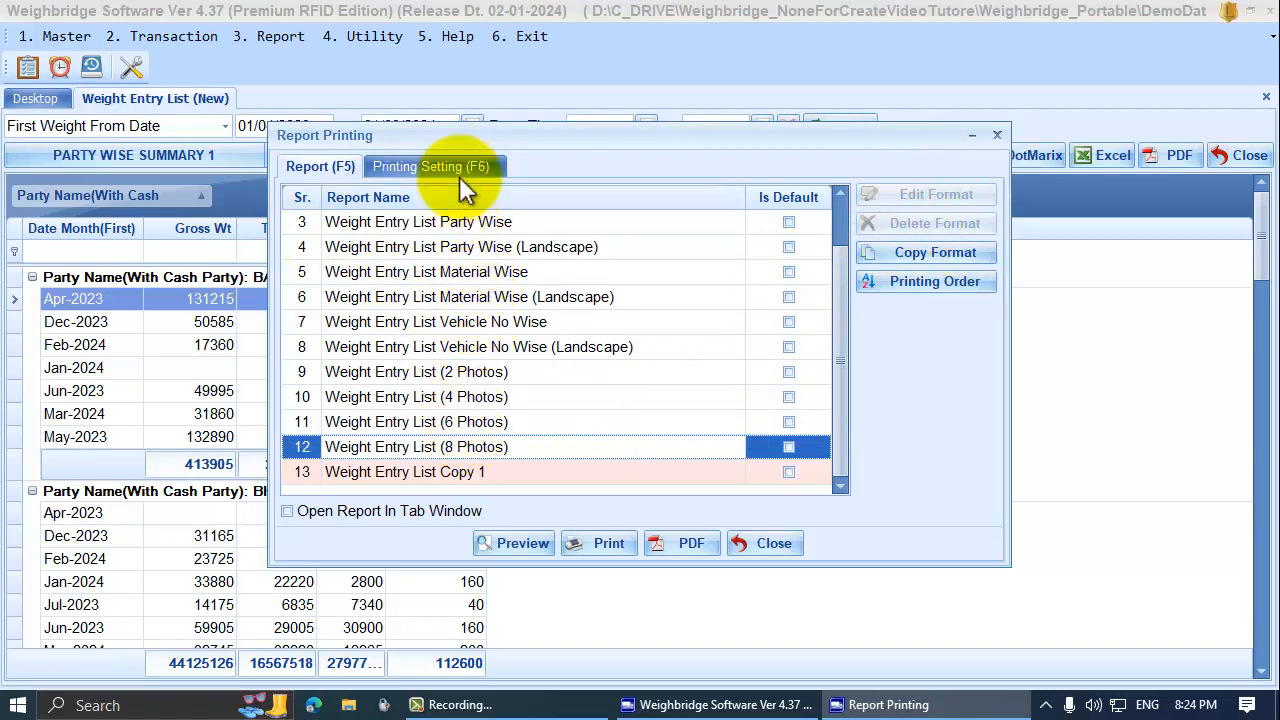
scroll(458, 440, "up", 1)
scroll(470, 370, "down", 1)
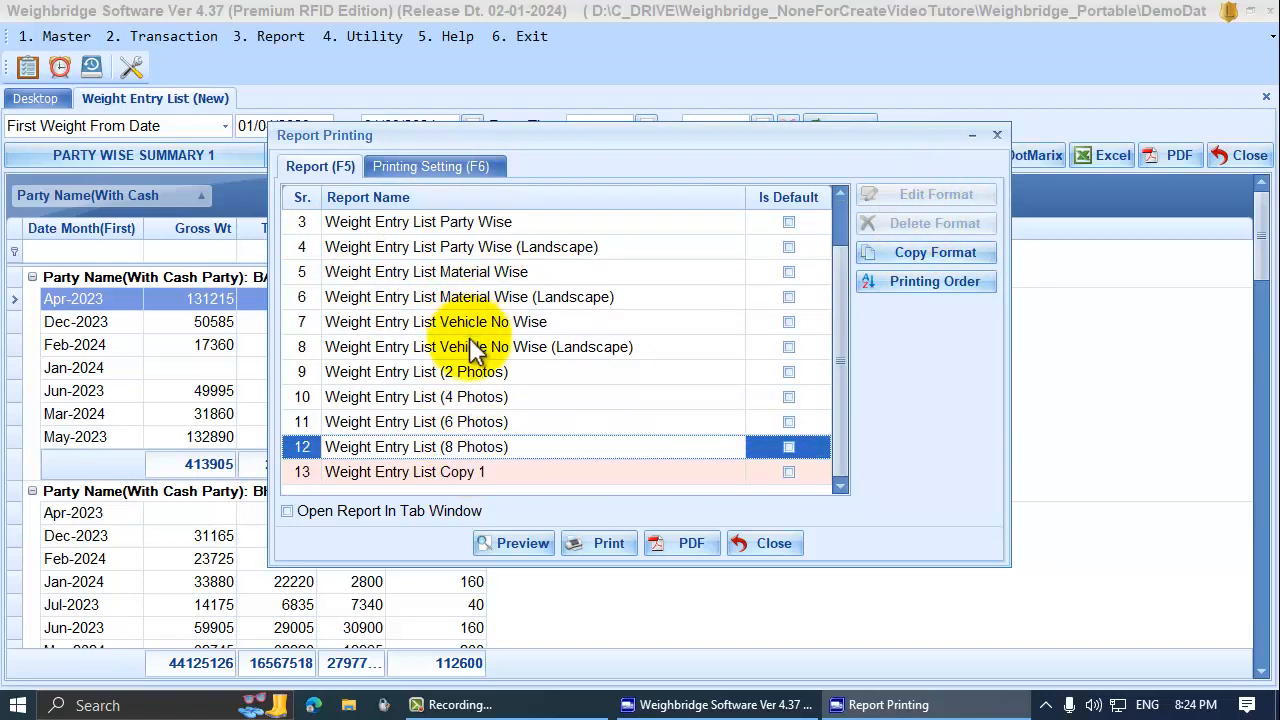
scroll(485, 386, "up", 1)
scroll(490, 390, "down", 1)
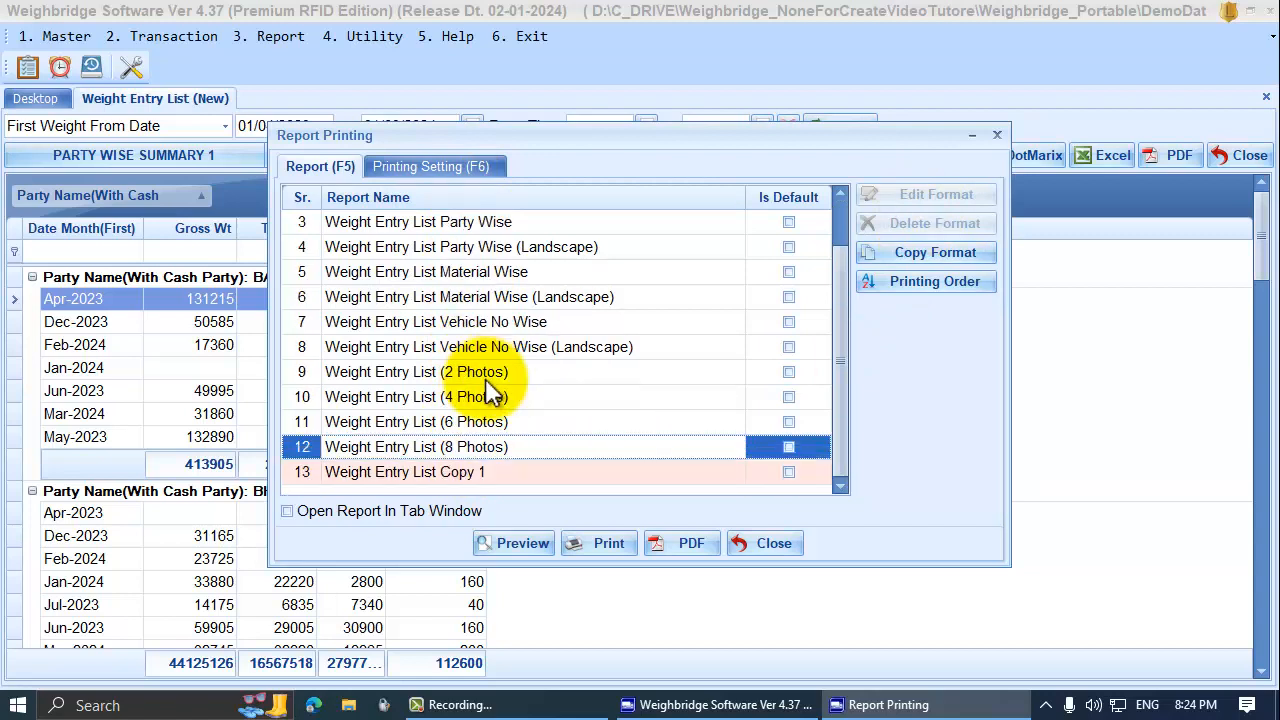
Open Weight Entry List Copy 1 for editing in the report designer, keeping its report name
left_click(511, 472)
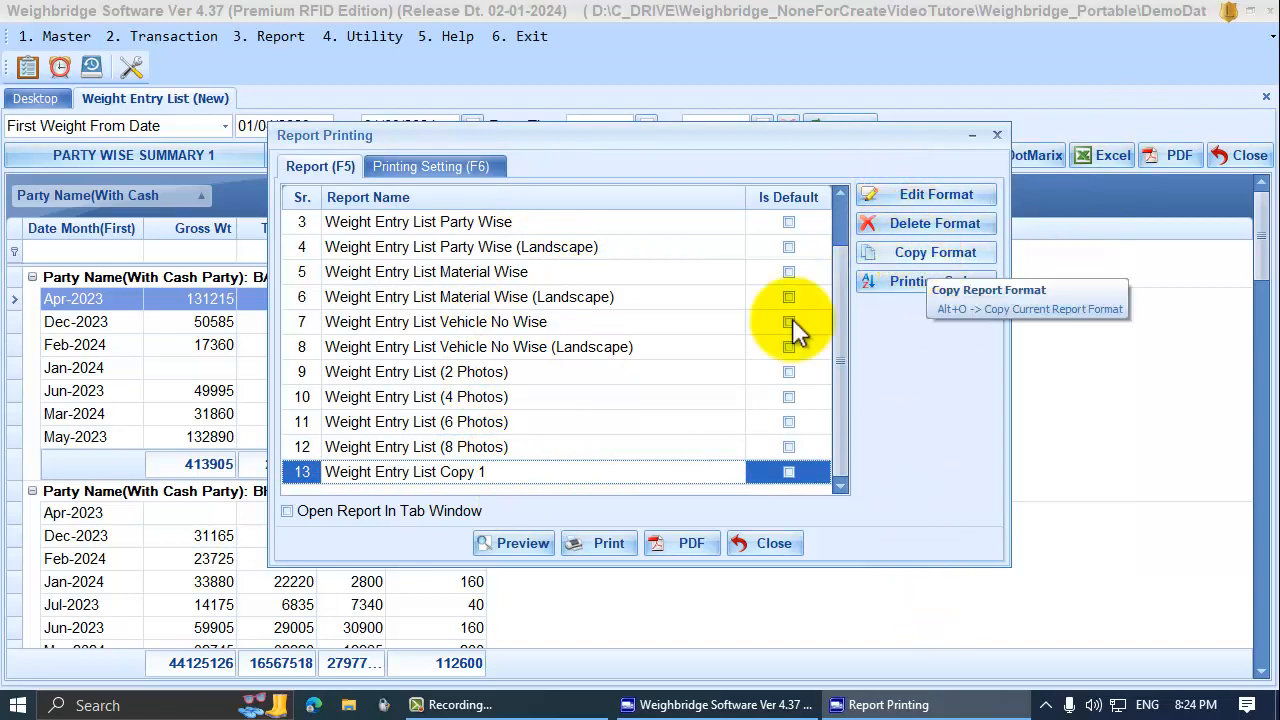
left_click(921, 196)
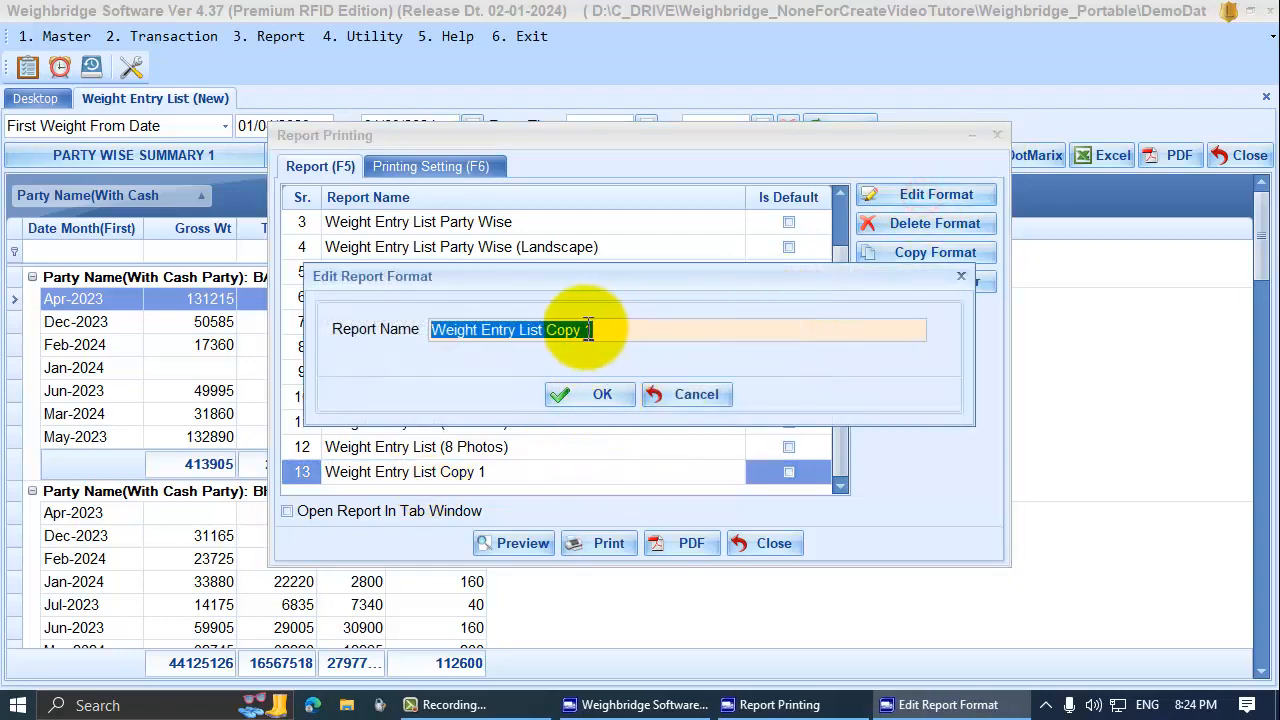
left_click(605, 395)
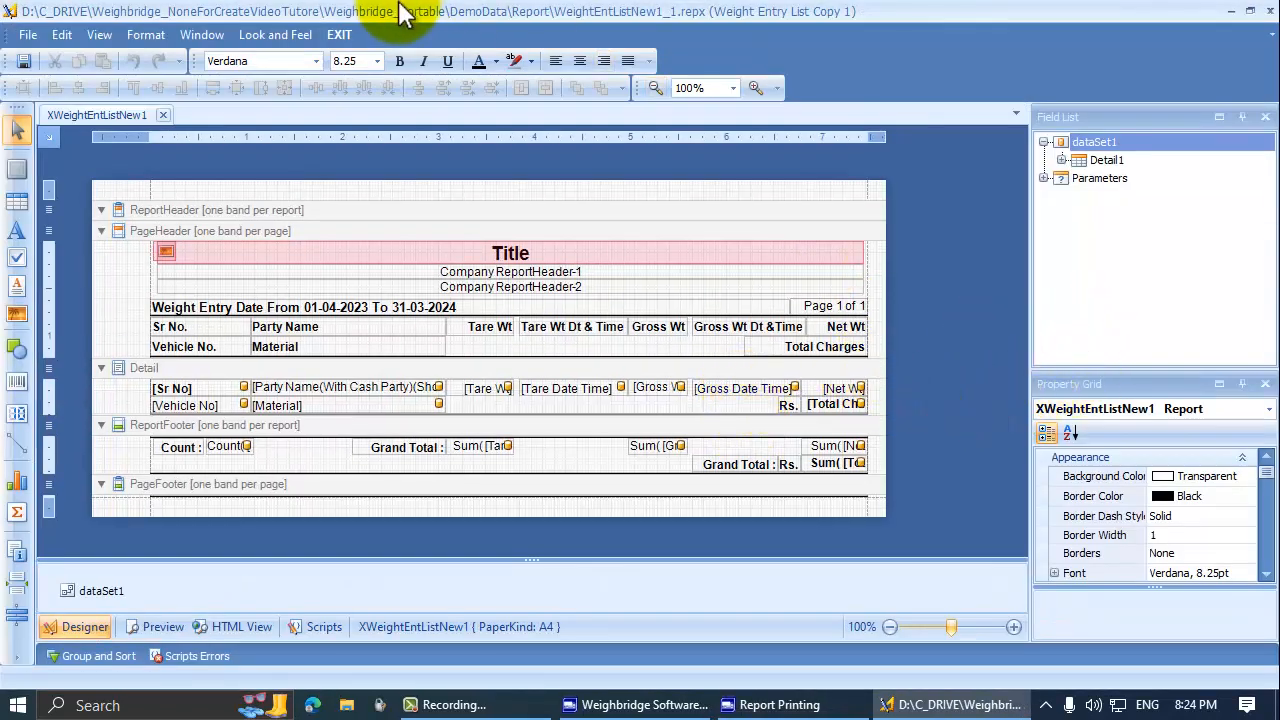
left_click(933, 335)
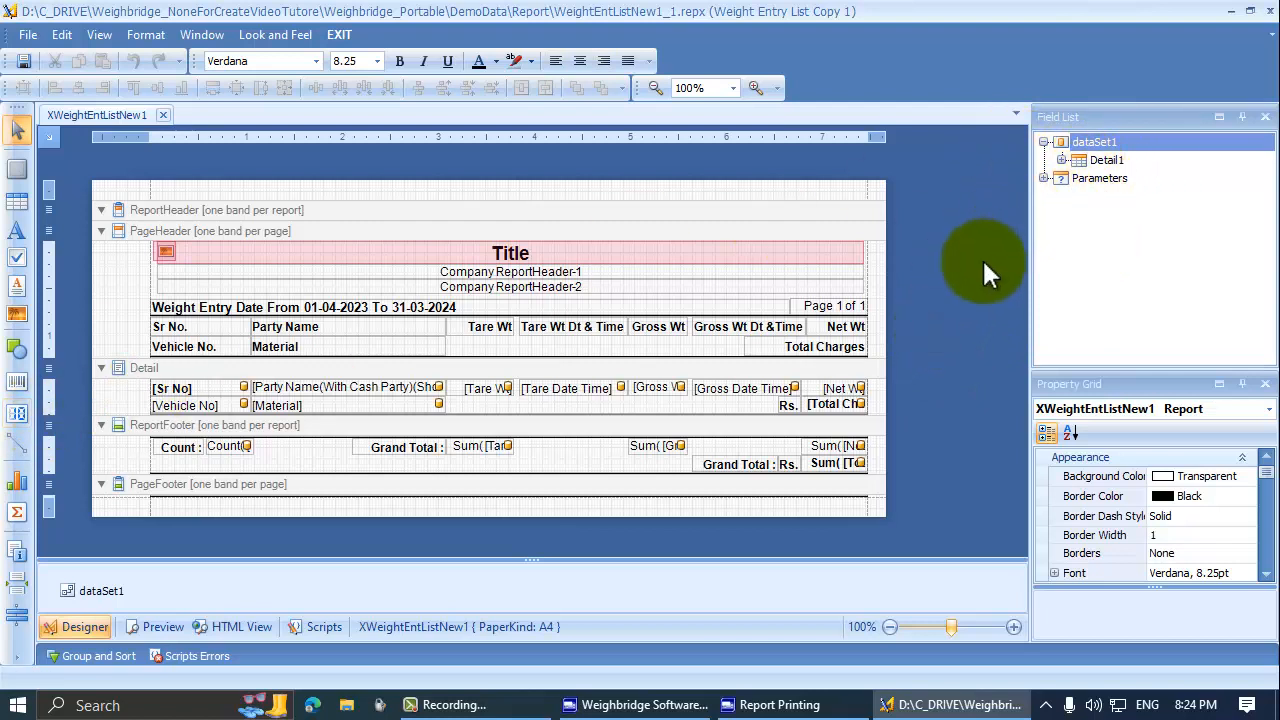
Expand the Detail1 table of dataSet1 and look through the data fields available for the report
left_click(1063, 160)
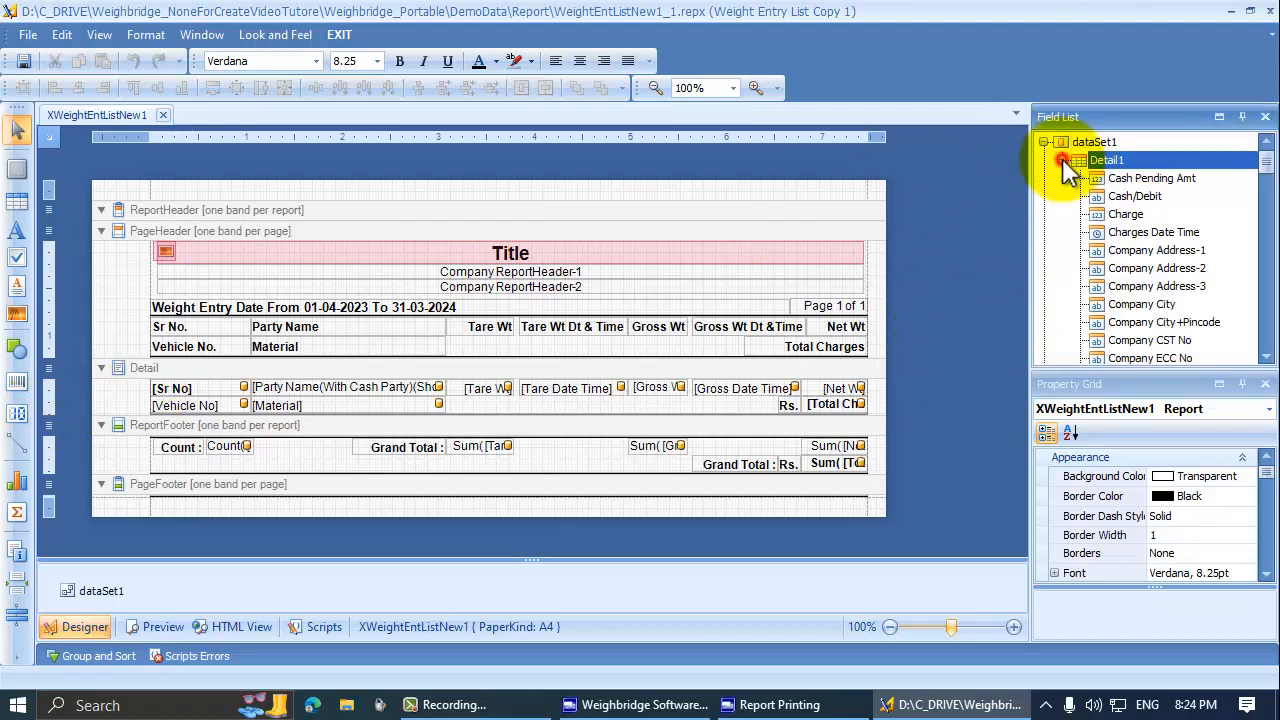
left_click(1139, 270)
scroll(1145, 285, "down", 4)
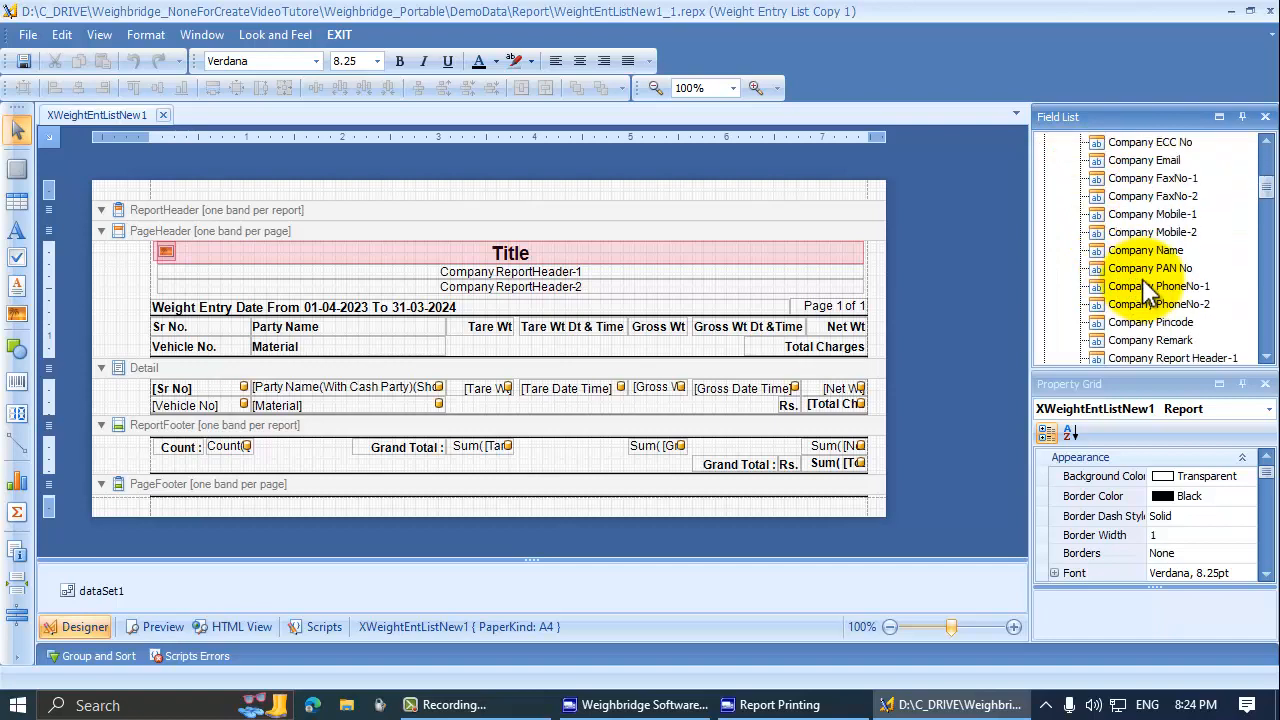
scroll(1142, 284, "down", 7)
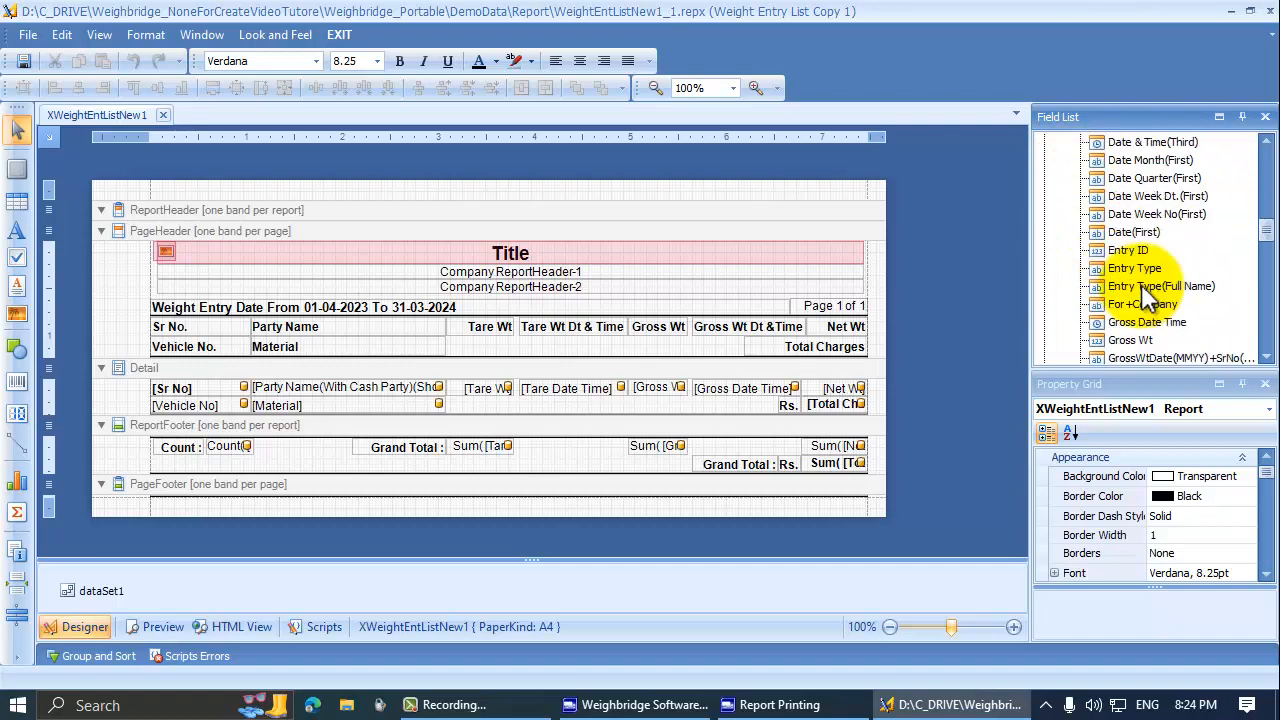
scroll(1145, 298, "down", 8)
scroll(1147, 300, "down", 10)
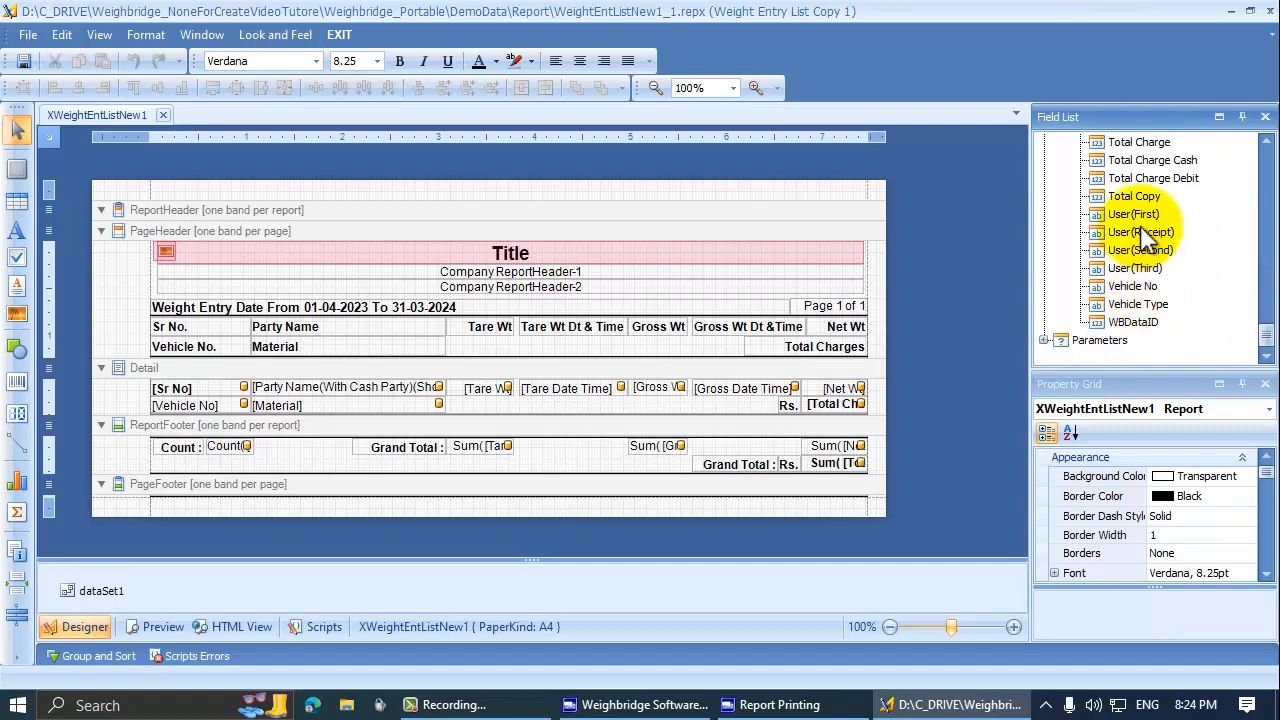
scroll(1145, 215, "up", 4)
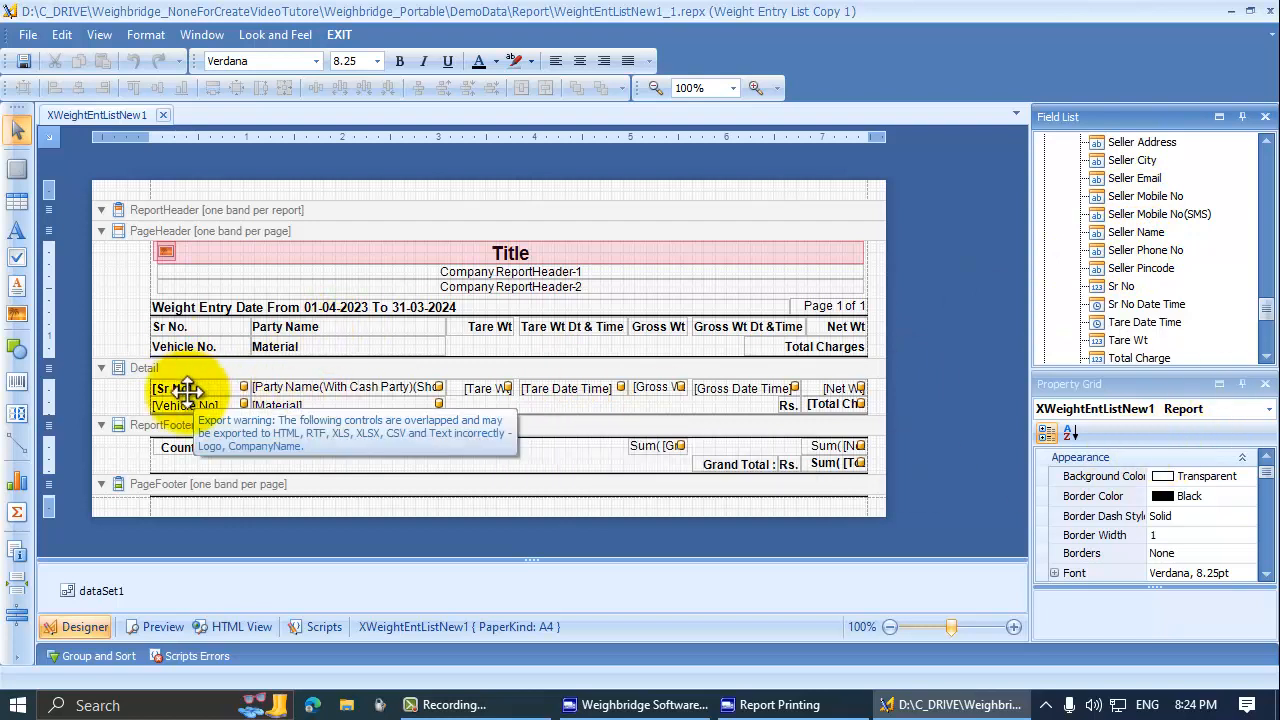
Select the Sr No field in the Detail band and review its properties by category
left_click(186, 390)
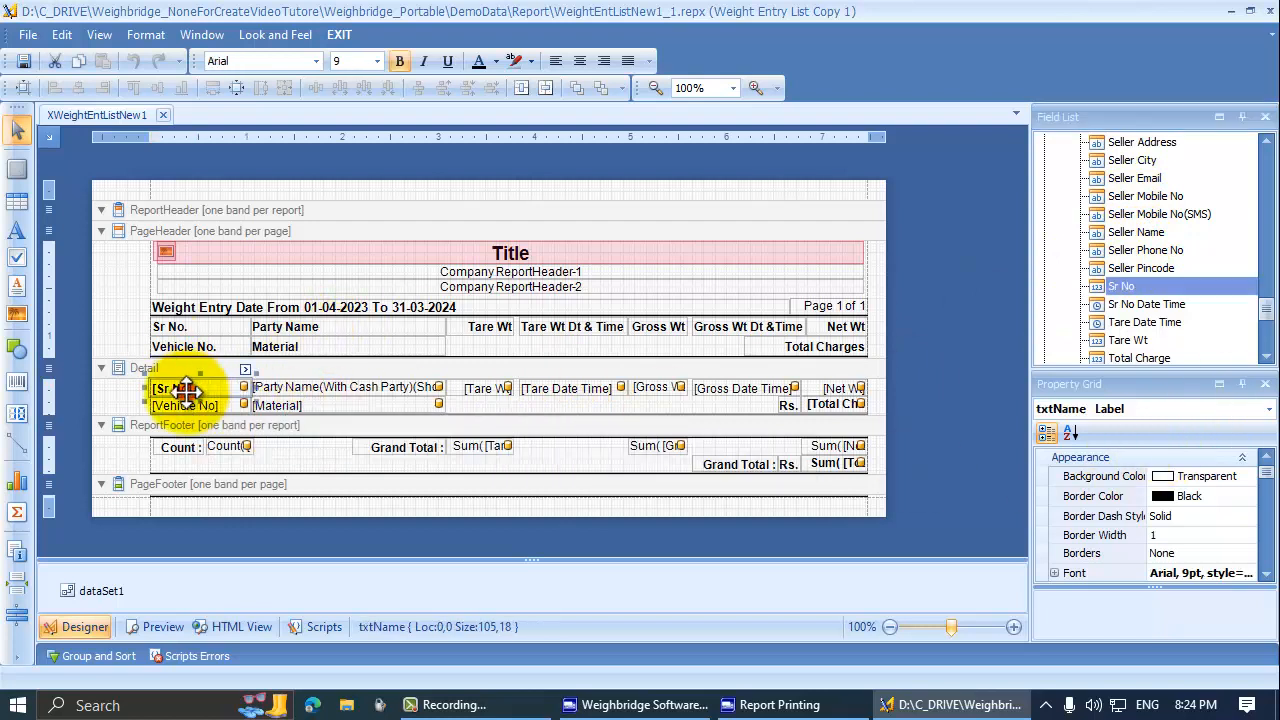
left_click(1100, 496)
scroll(1105, 500, "down", 2)
scroll(1105, 500, "down", 3)
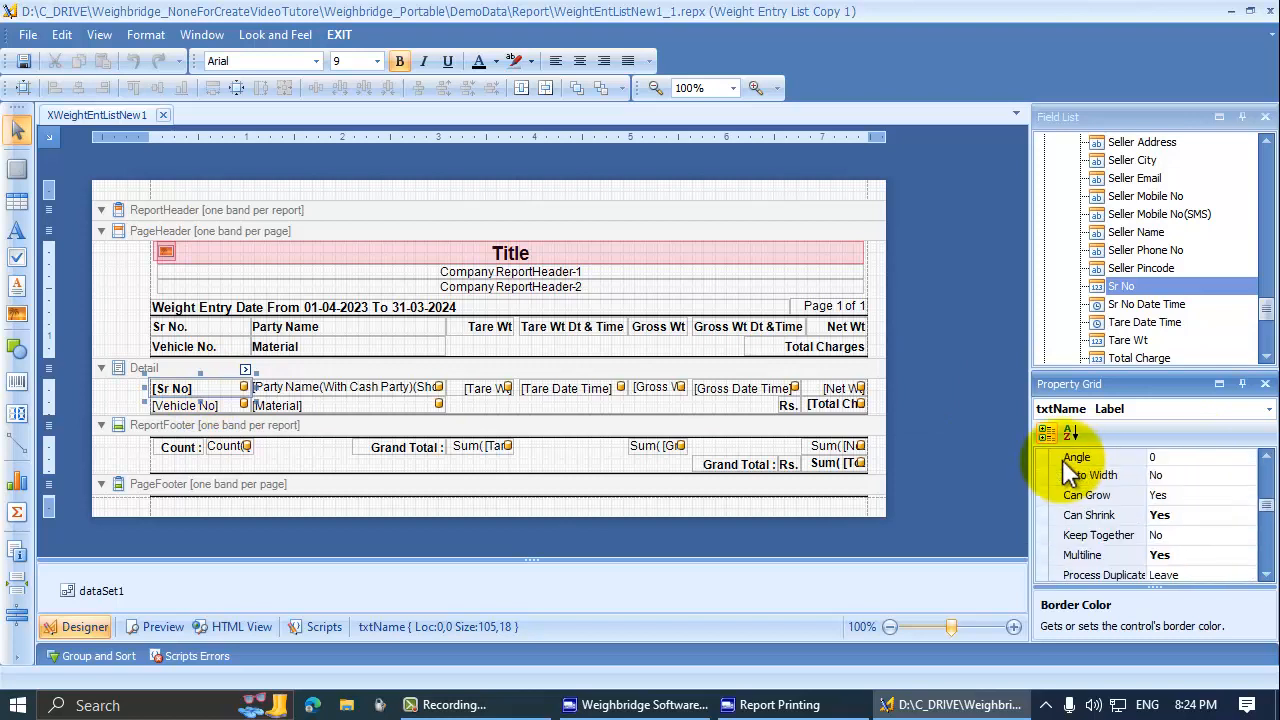
left_click(1097, 502)
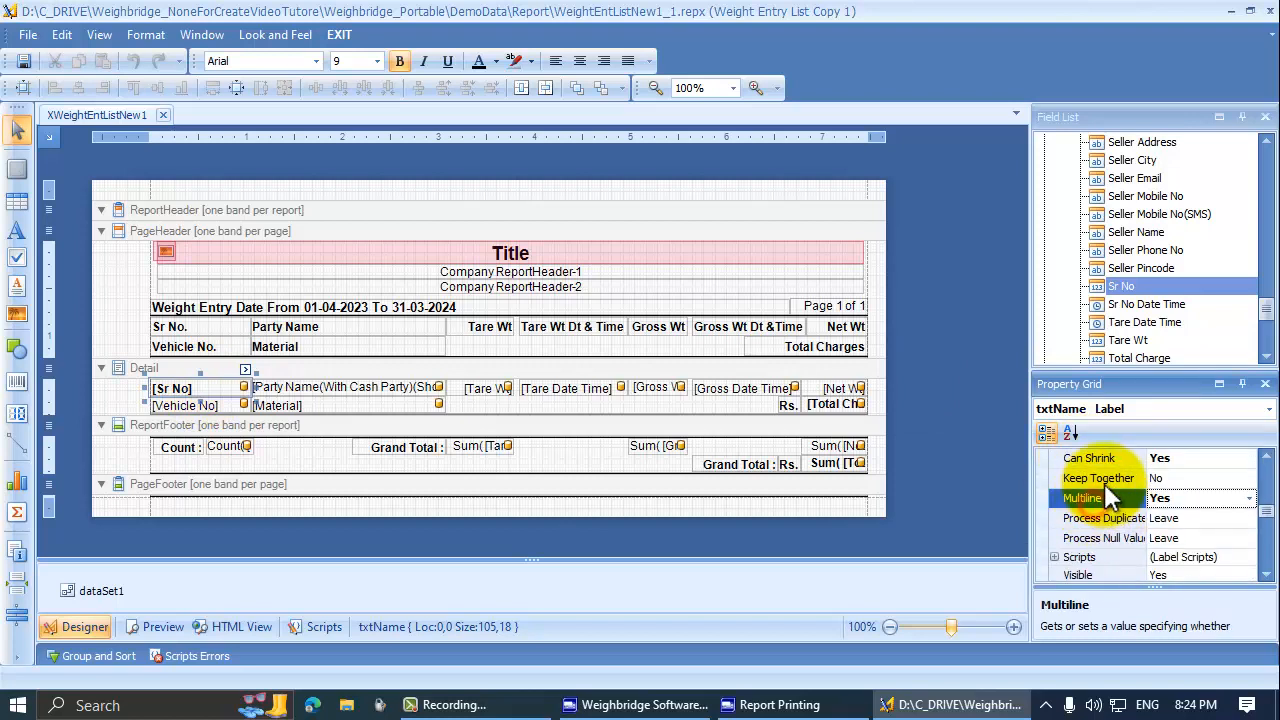
scroll(1104, 483, "down", 1)
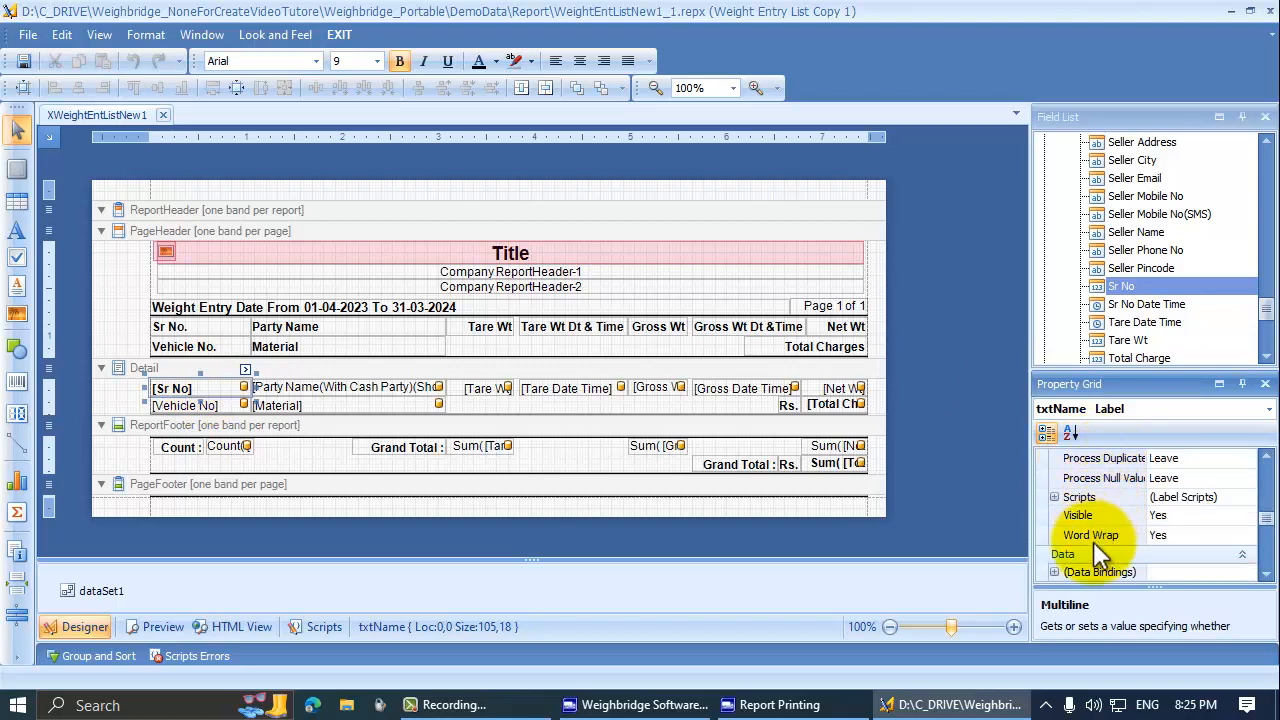
scroll(1095, 543, "down", 2)
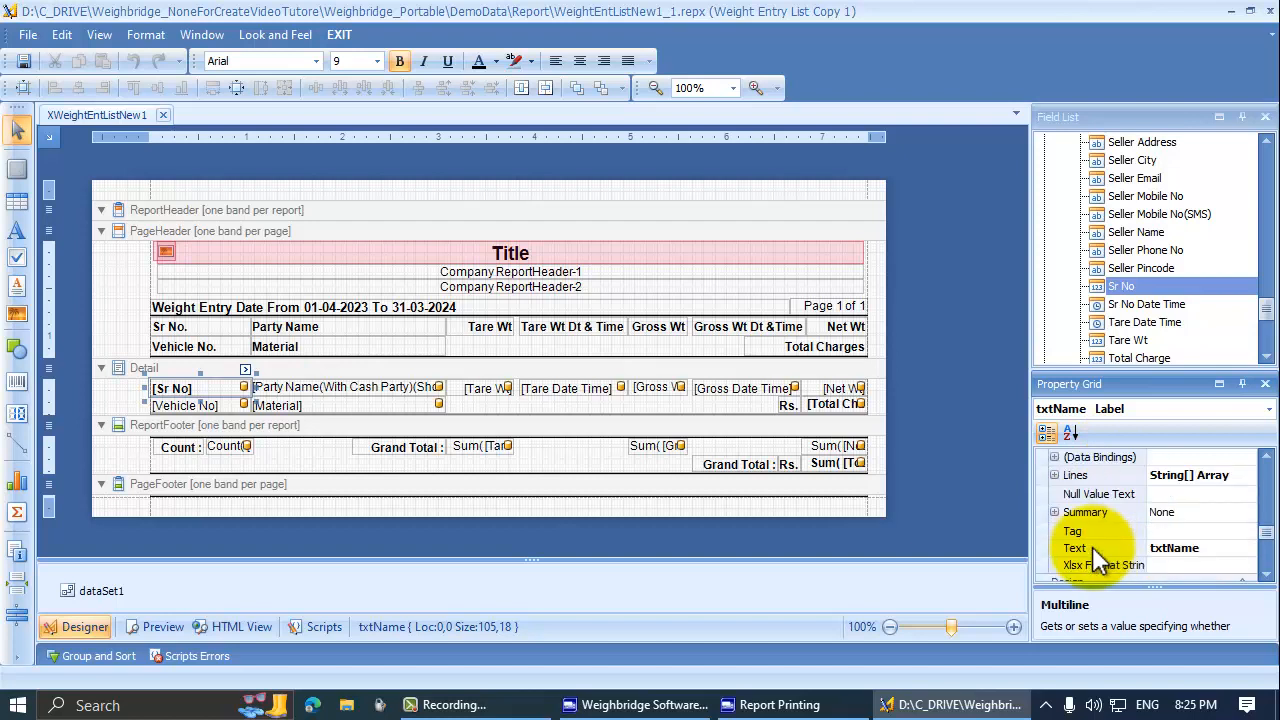
Sort the Sr No field's properties alphabetically and review them, including Summary and Text Alignment
left_click(1070, 436)
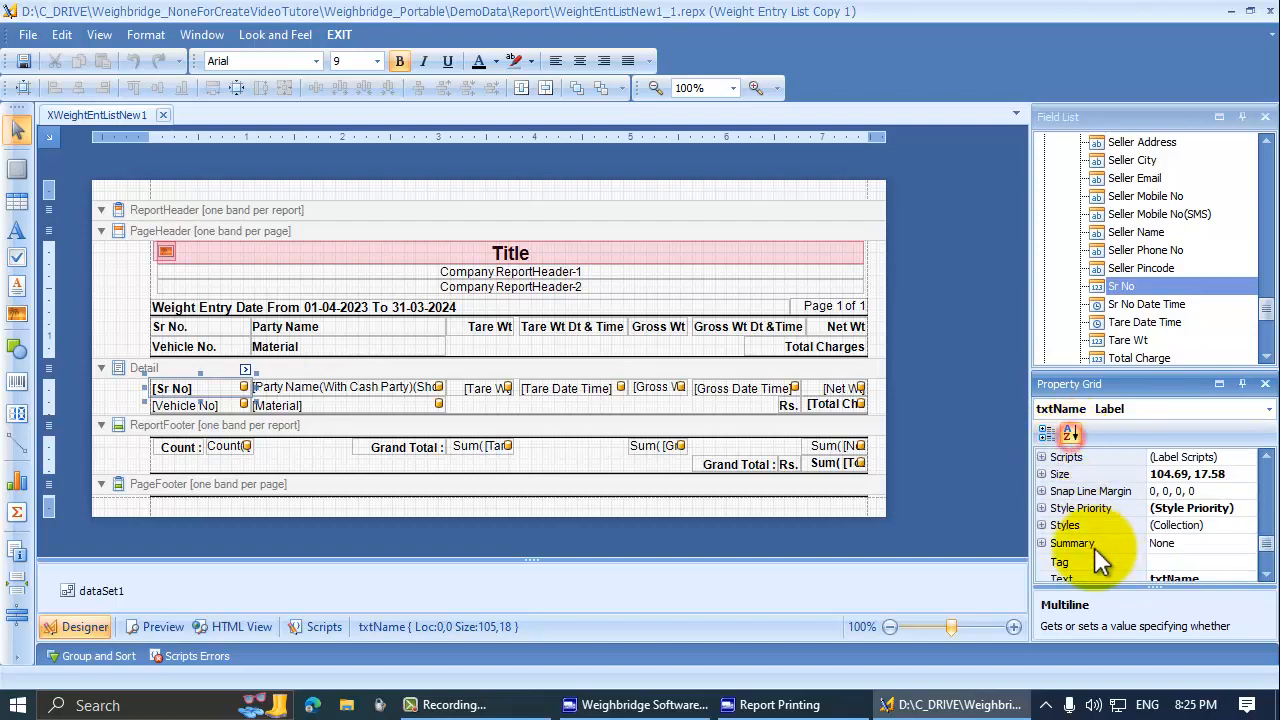
left_click(1098, 522)
scroll(1095, 545, "down", 1)
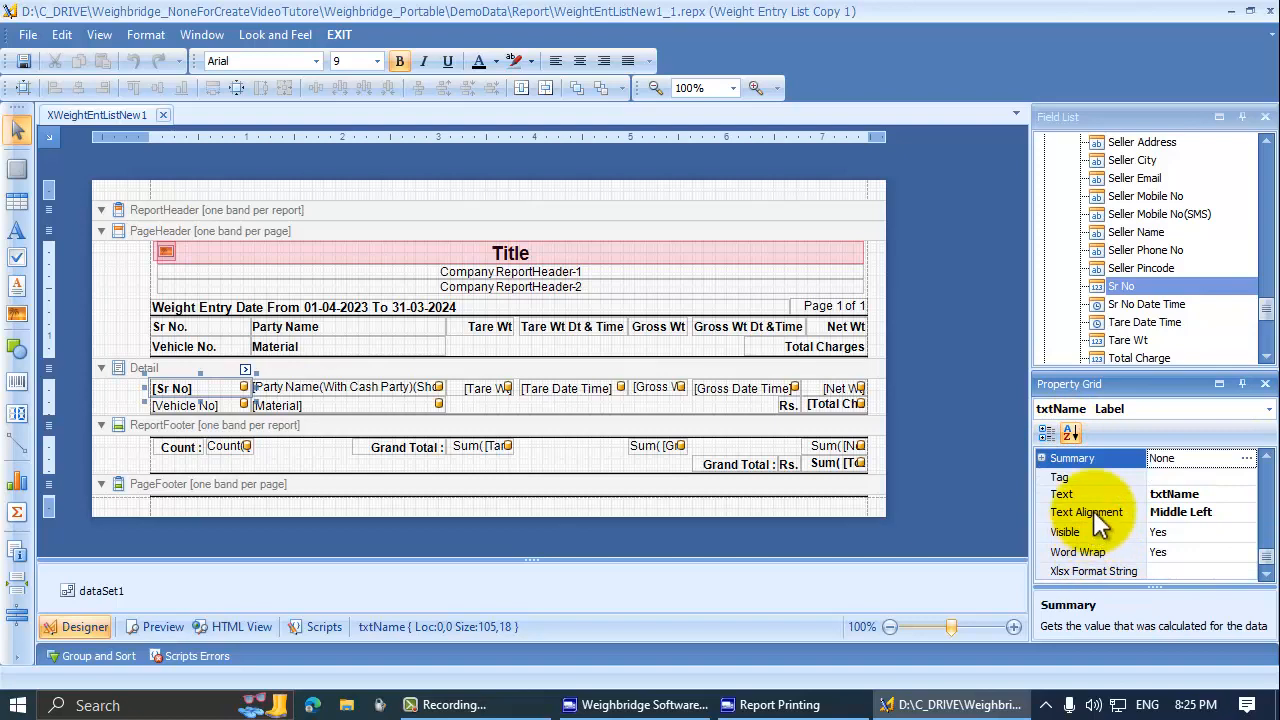
left_click(1100, 510)
scroll(1118, 515, "up", 5)
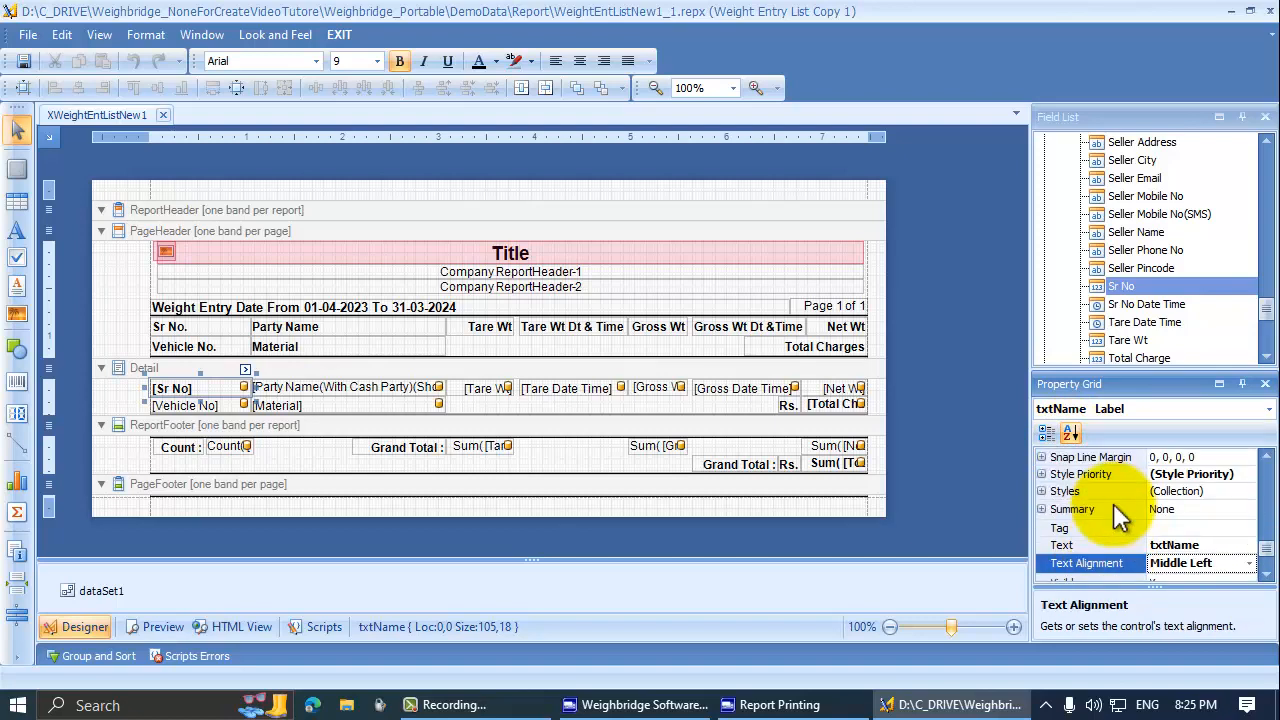
scroll(1118, 515, "up", 5)
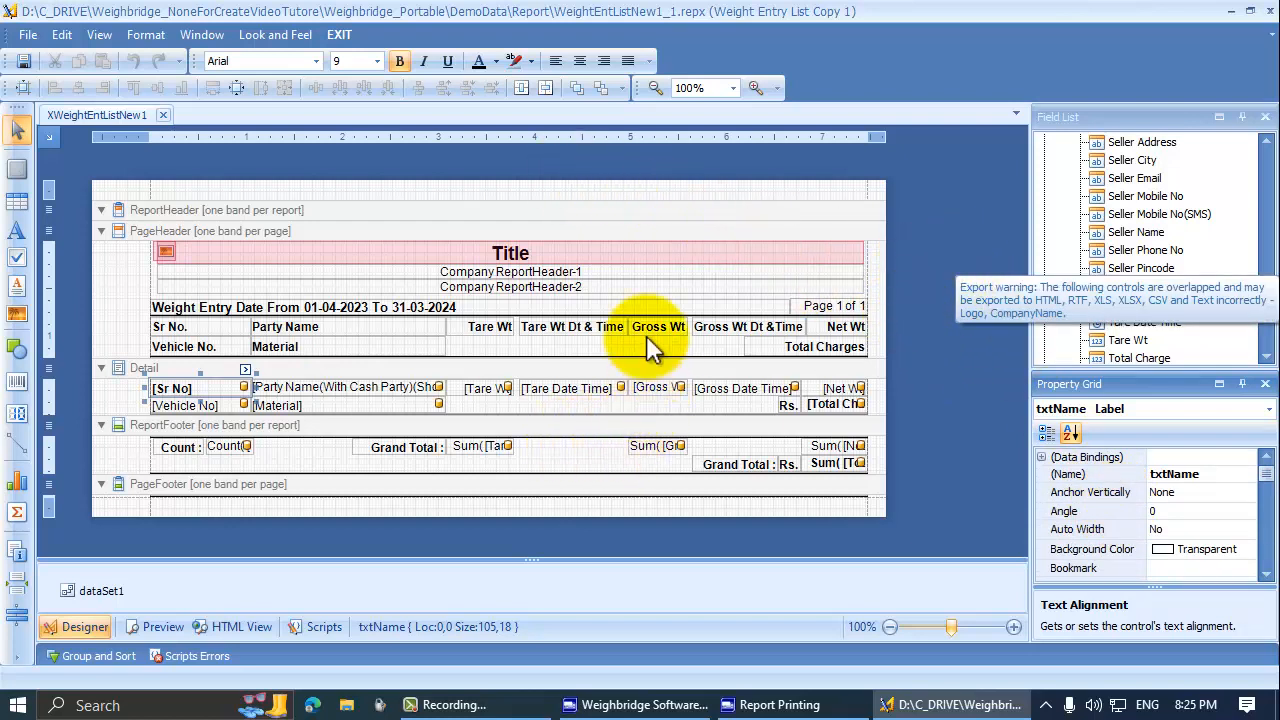
Inspect the Party Name, Tare Wt and Tare Date Time fields in the Detail band
left_click(355, 403)
left_click(357, 387)
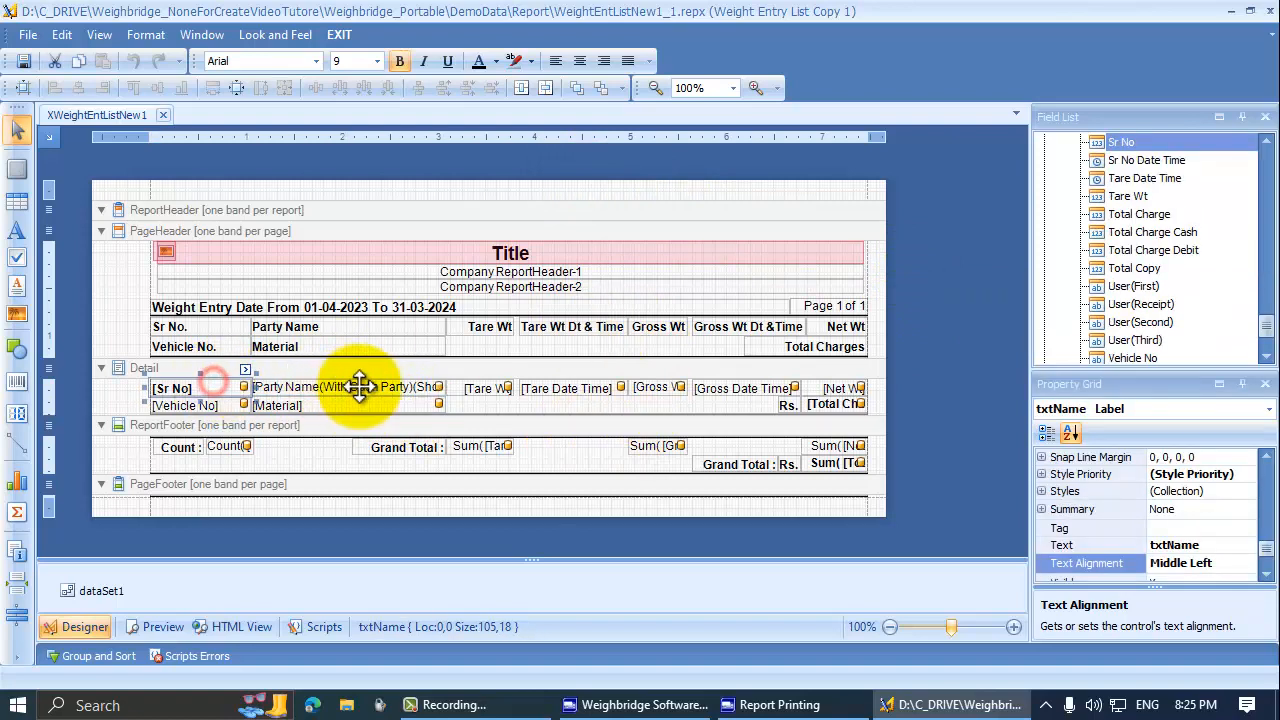
left_click(488, 388)
left_click(564, 388)
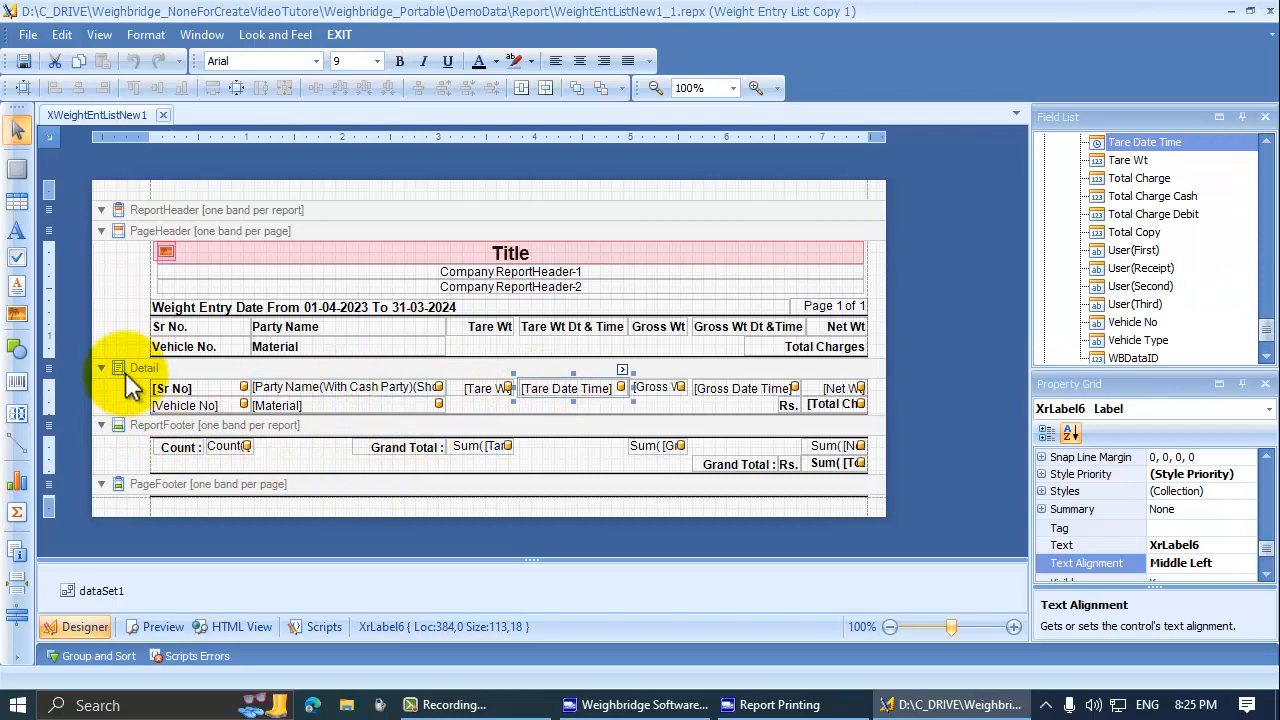
Examine the PageHeader, PageFooter and Detail bands to see which part of the report each one holds
left_click(120, 272)
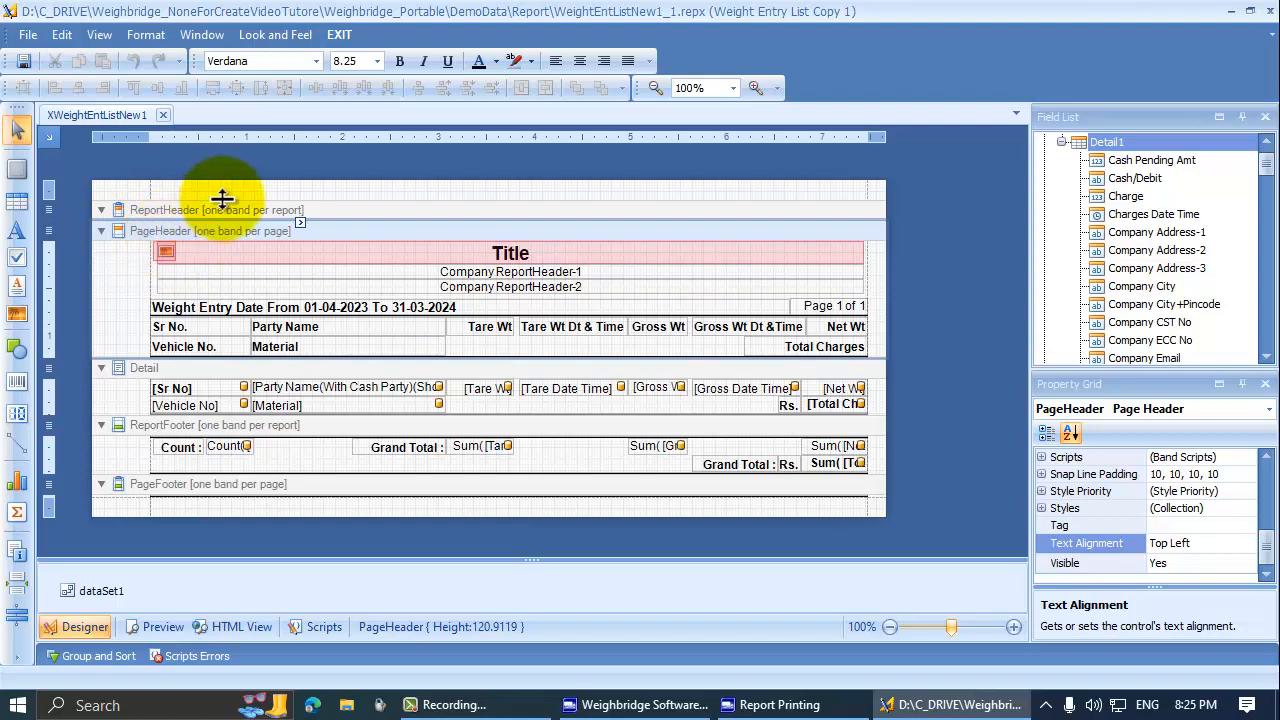
left_click(109, 309)
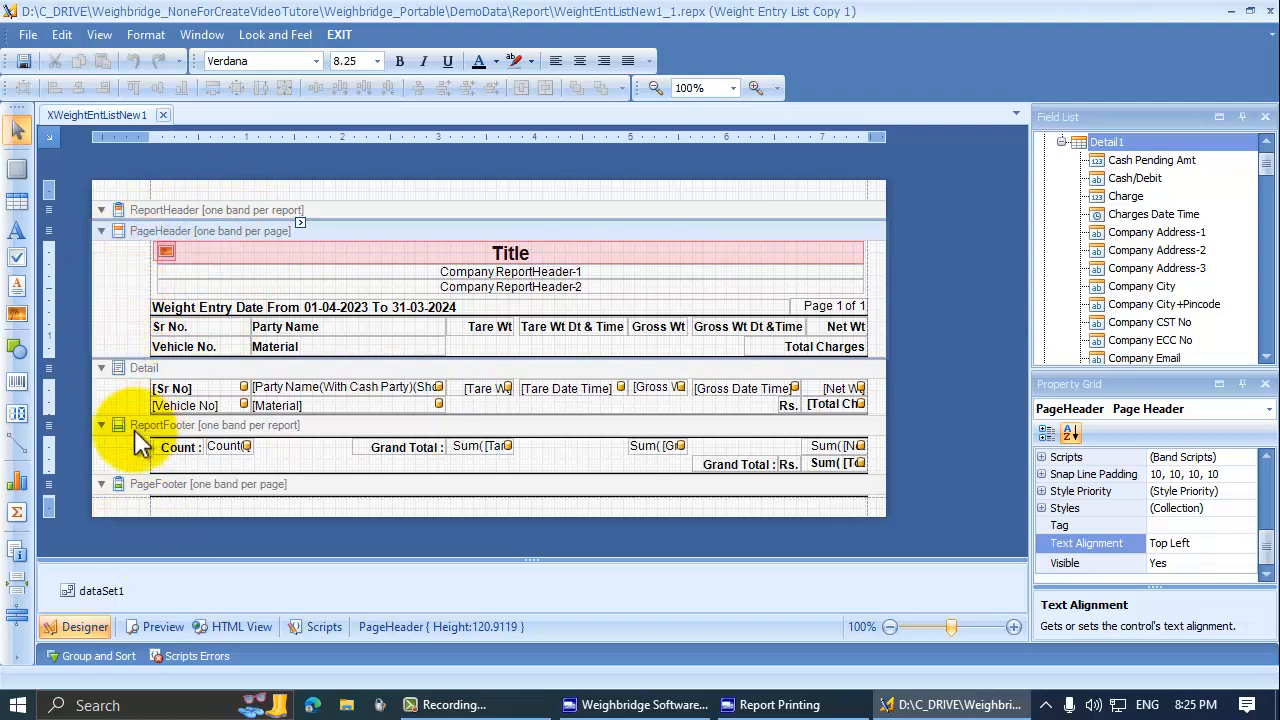
left_click(147, 484)
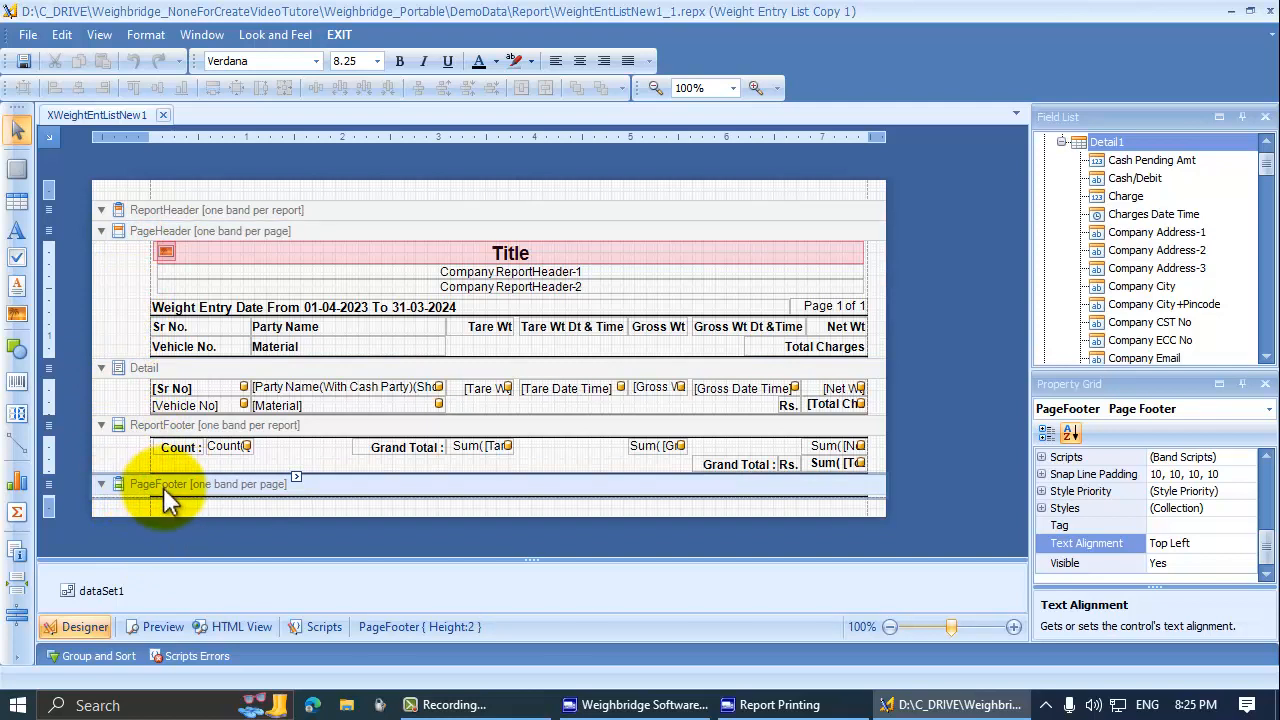
left_click(200, 488)
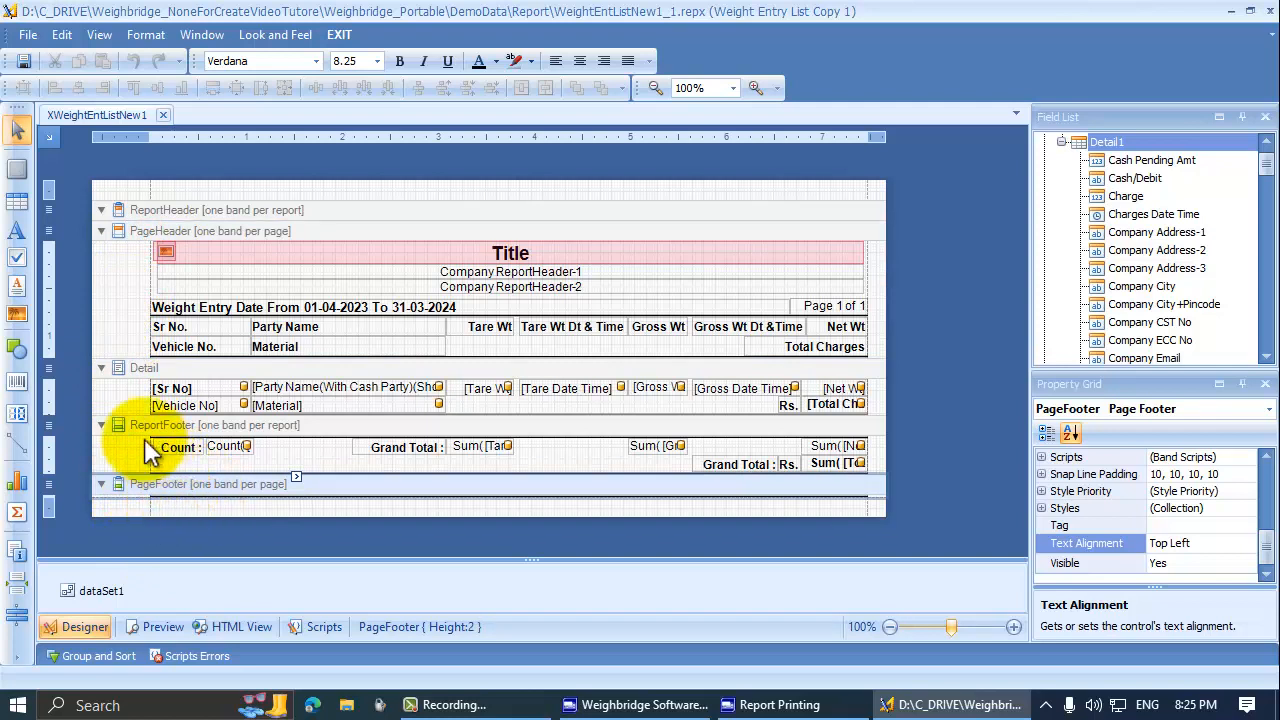
left_click(135, 367)
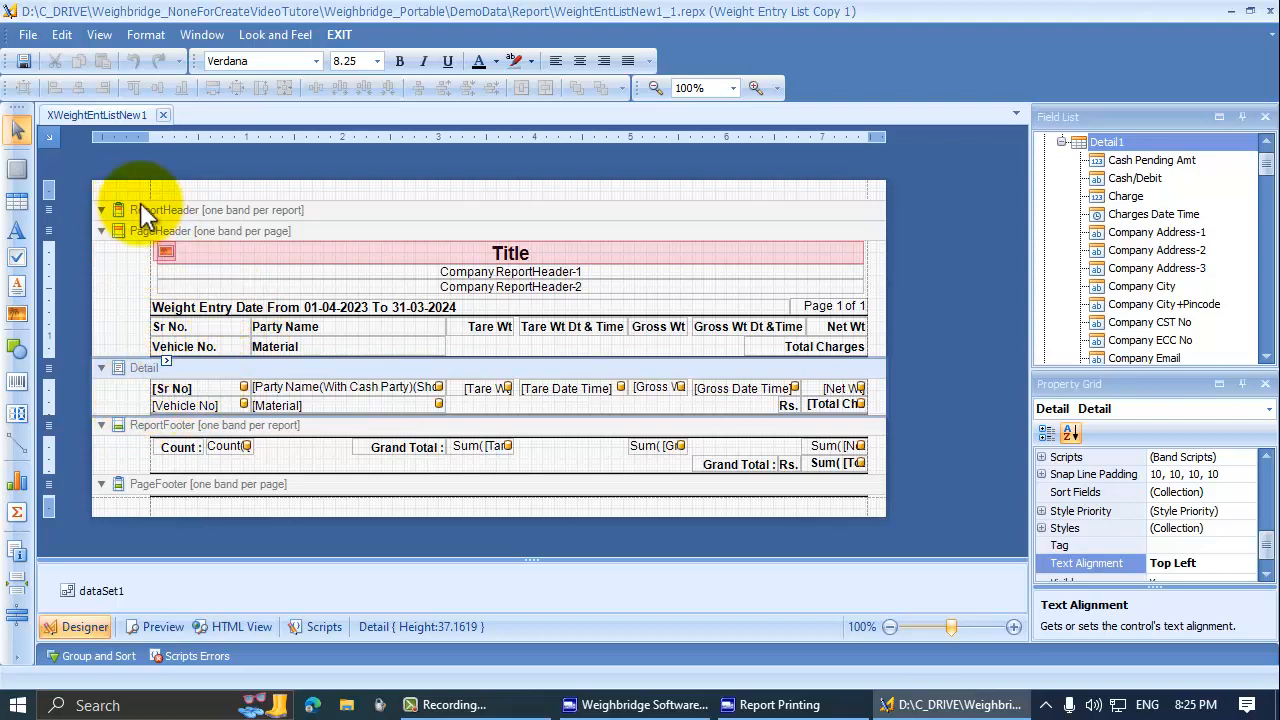
left_click(140, 229)
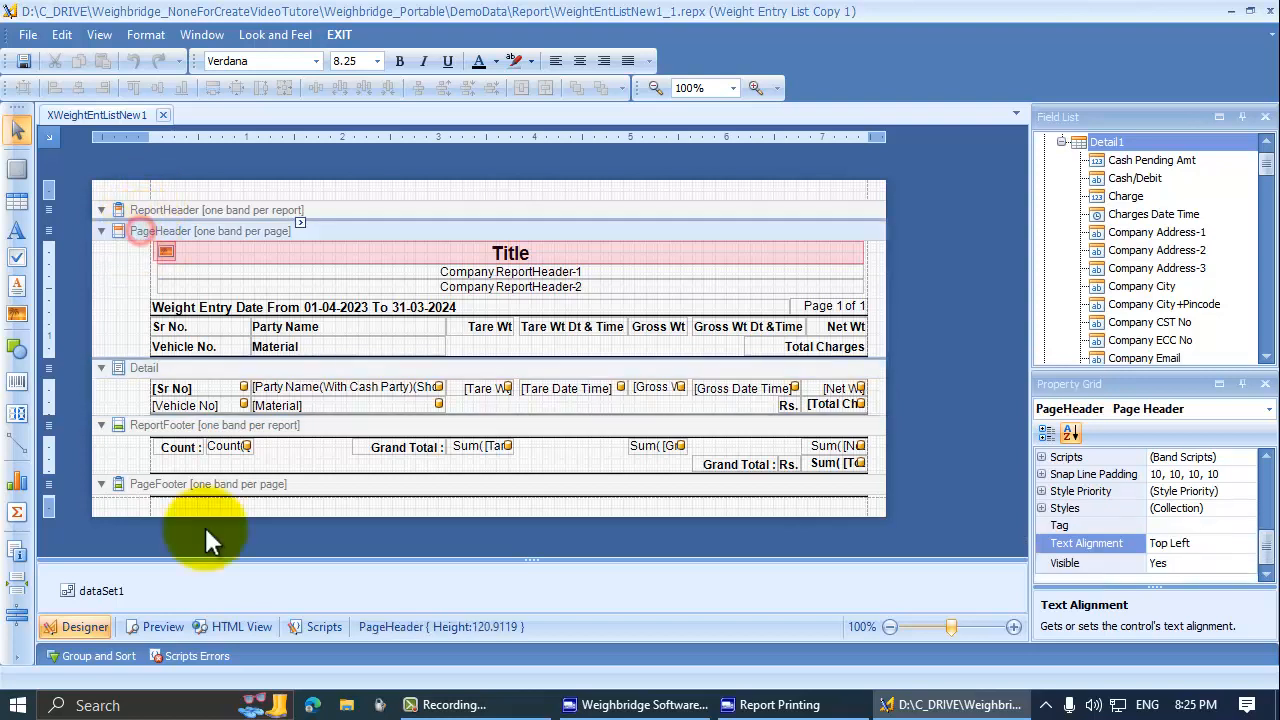
Examine the ReportFooter band with its count and grand totals, and the Detail band's Sr No and Vehicle No fields
left_click(152, 425)
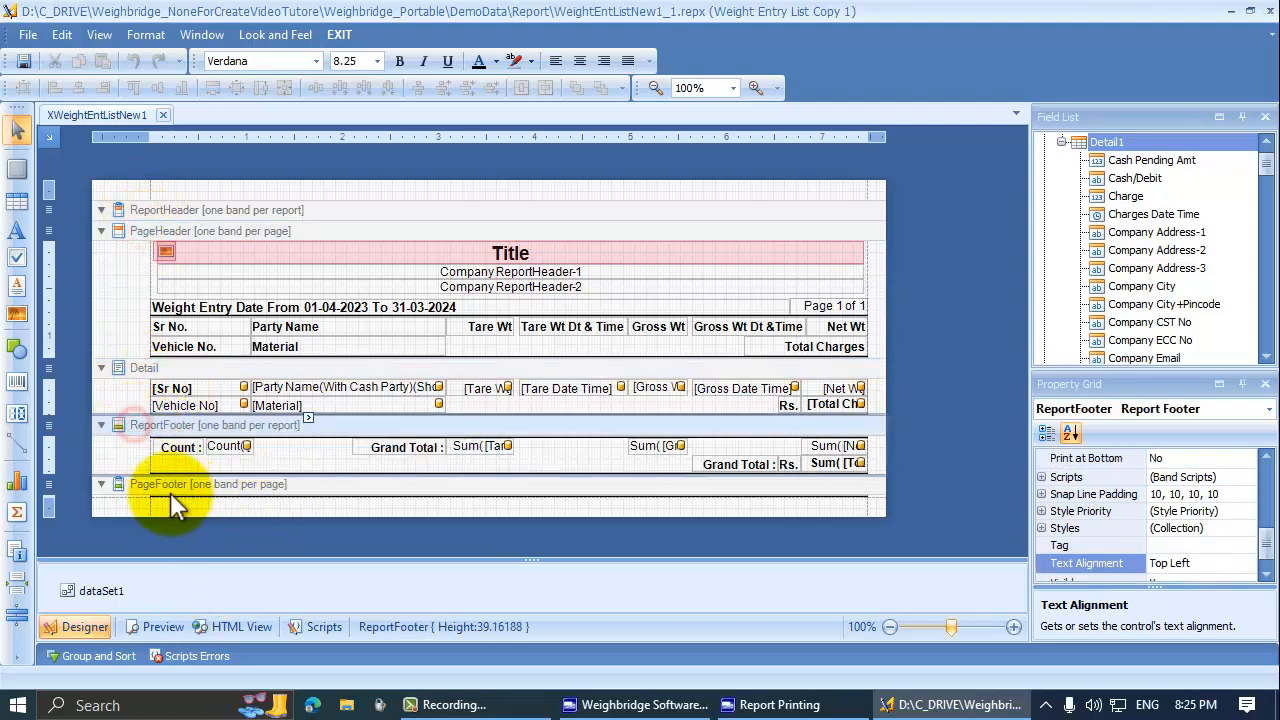
left_click(183, 429)
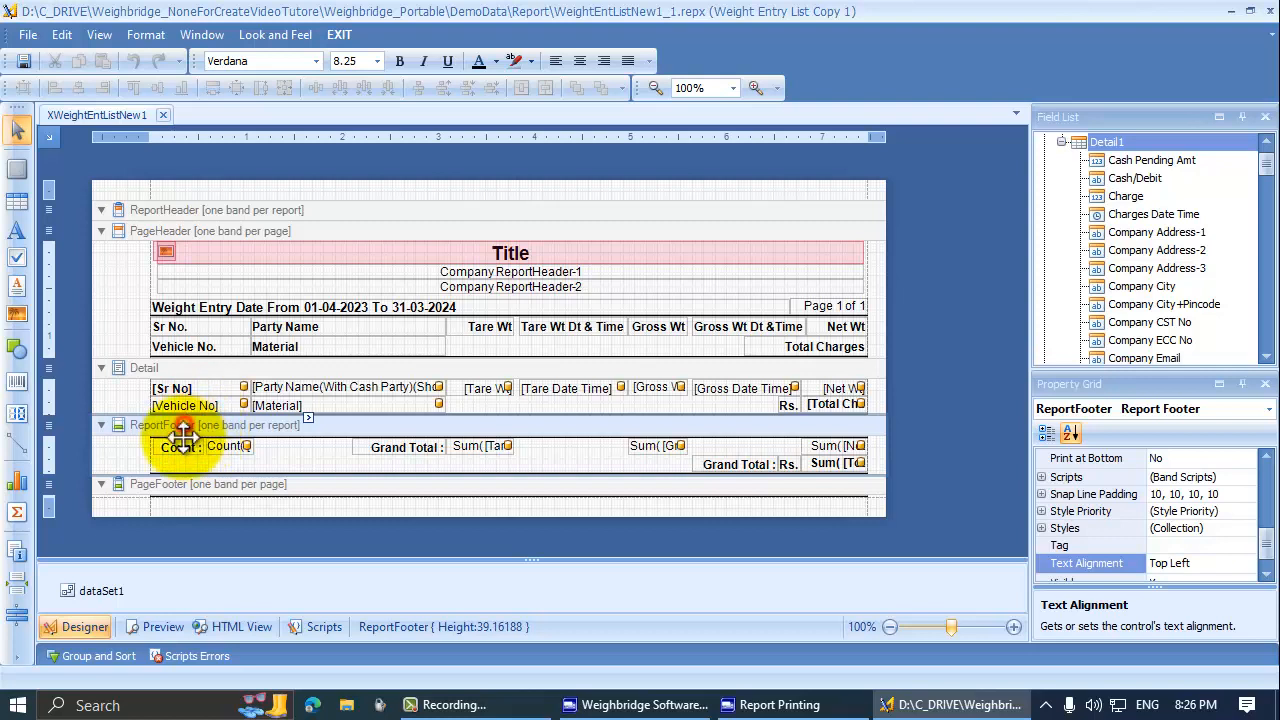
left_click(139, 445)
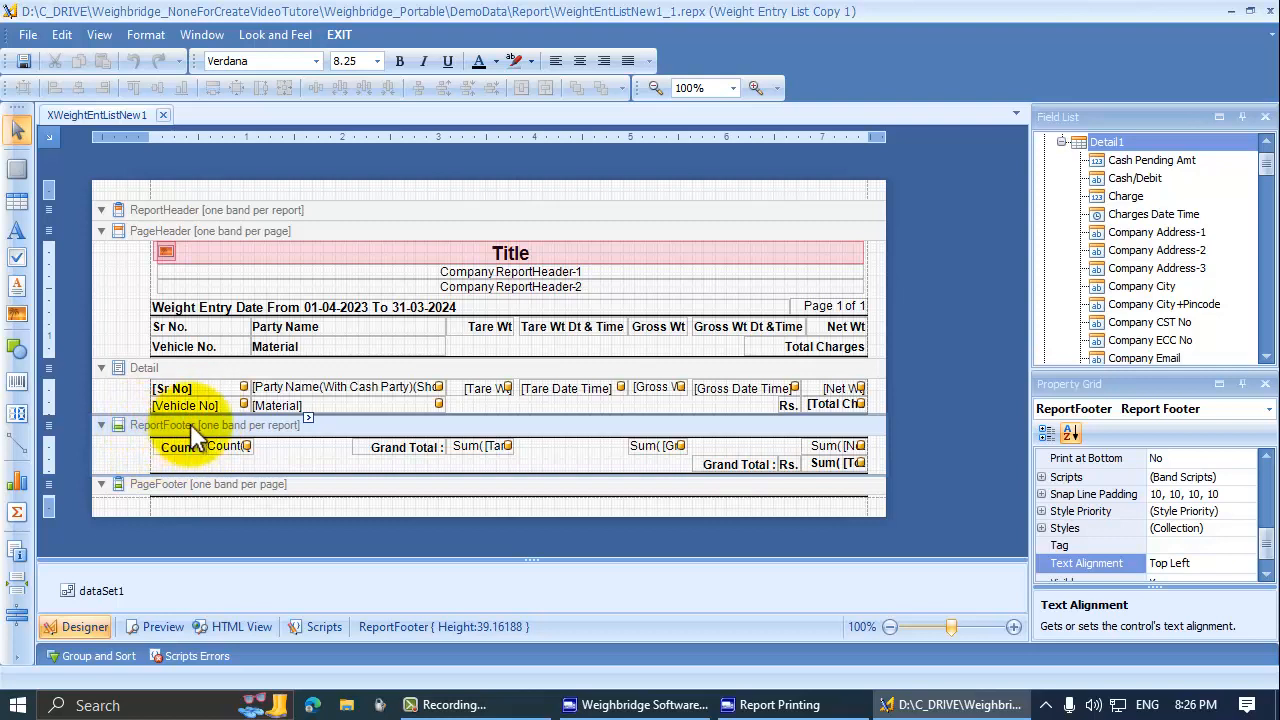
left_click(301, 449)
left_click(172, 425)
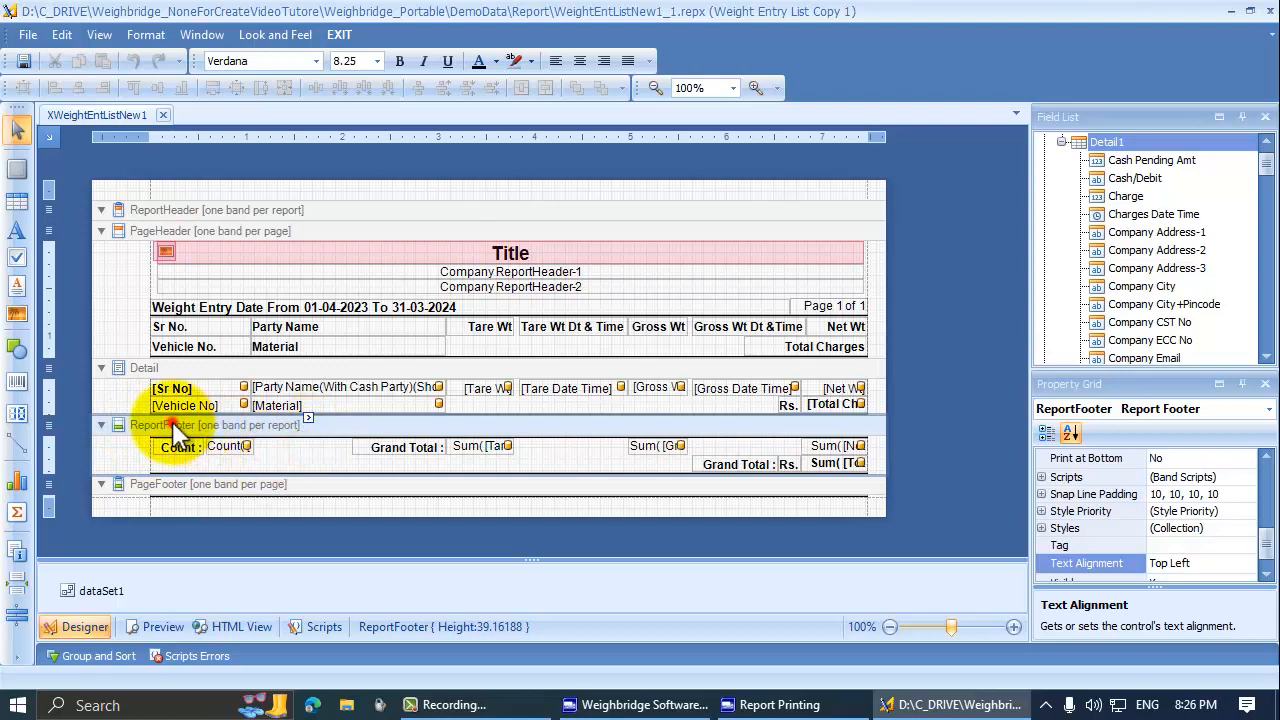
left_click(175, 368)
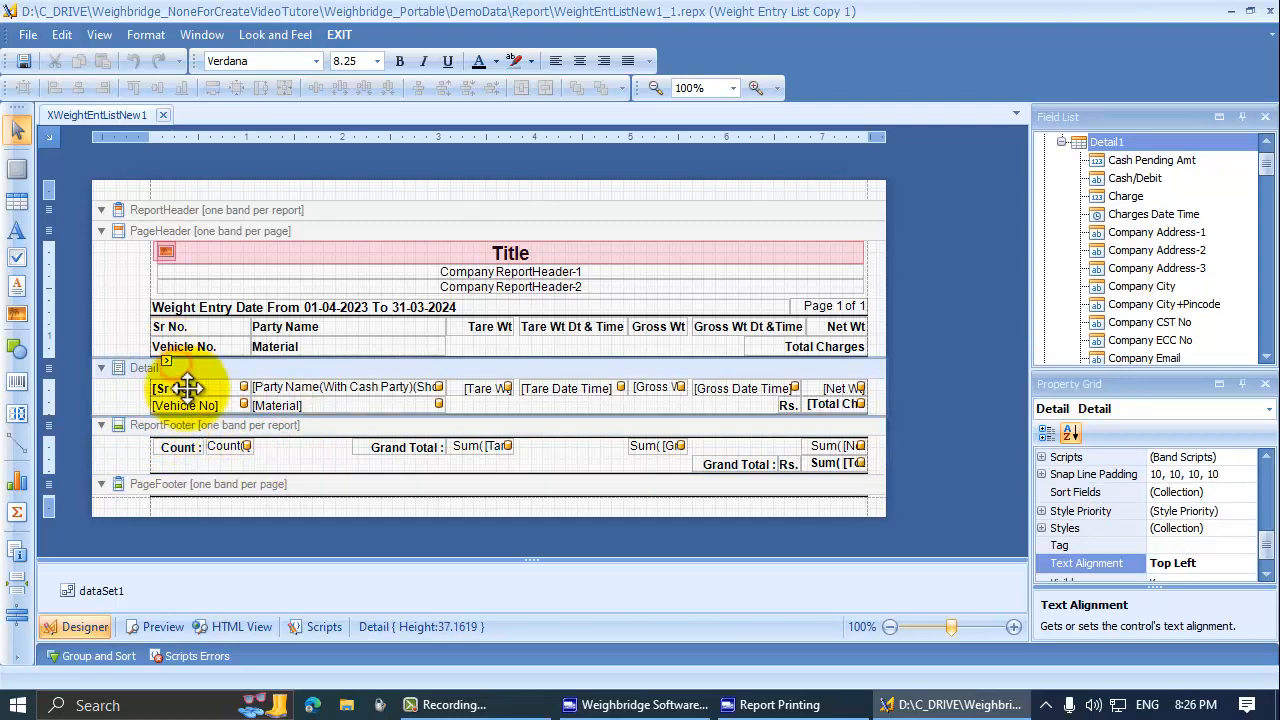
left_click(185, 390)
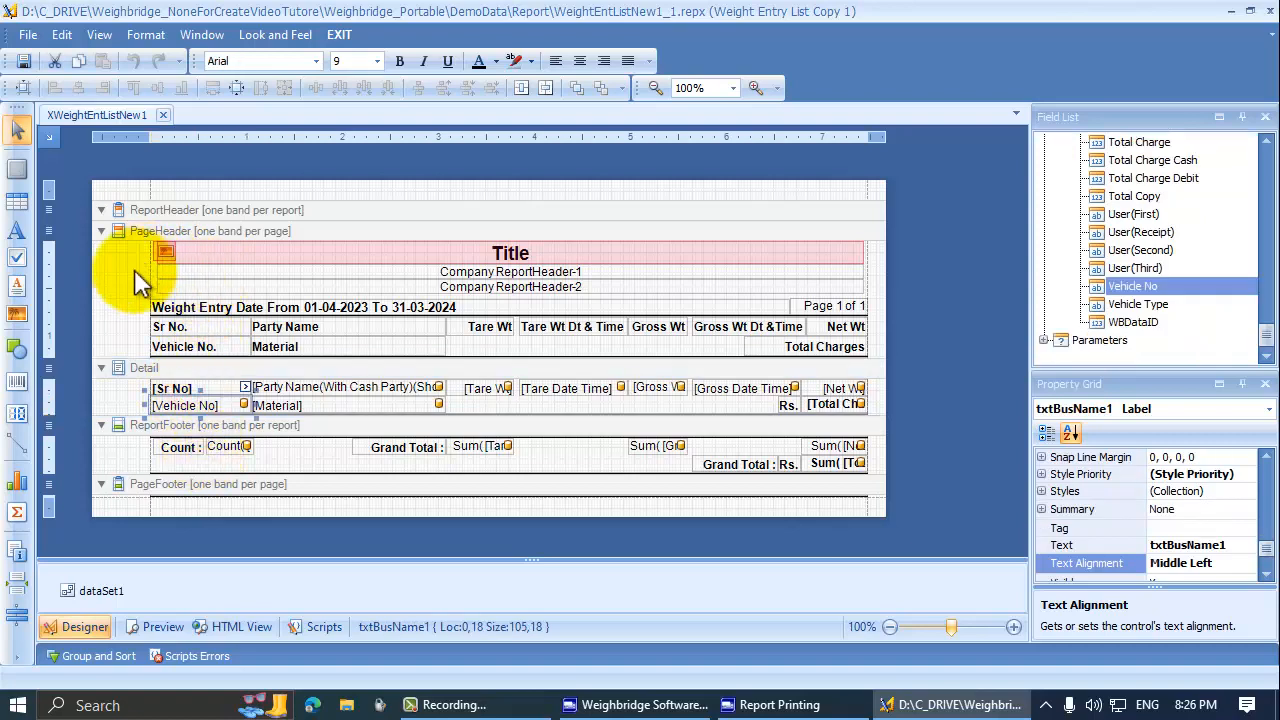
Review the PageHeader and PageFooter bands by selecting each one in turn
left_click(95, 290)
left_click(118, 305)
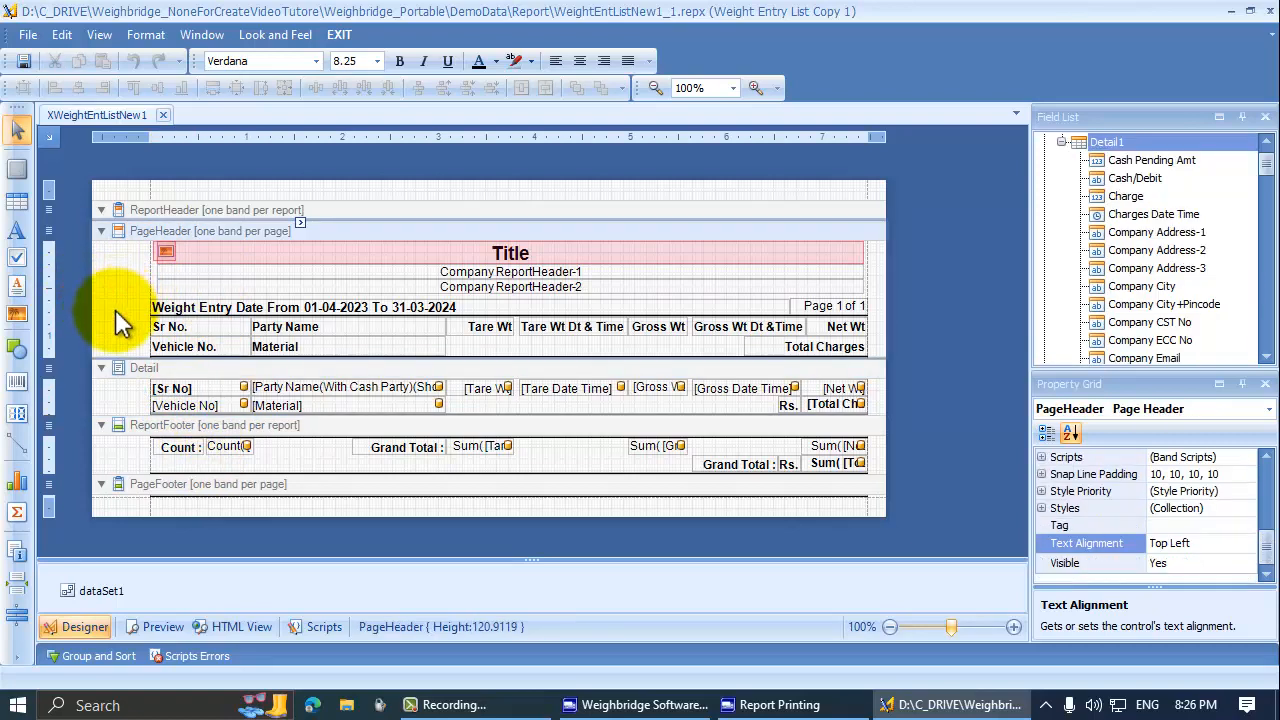
left_click(146, 513)
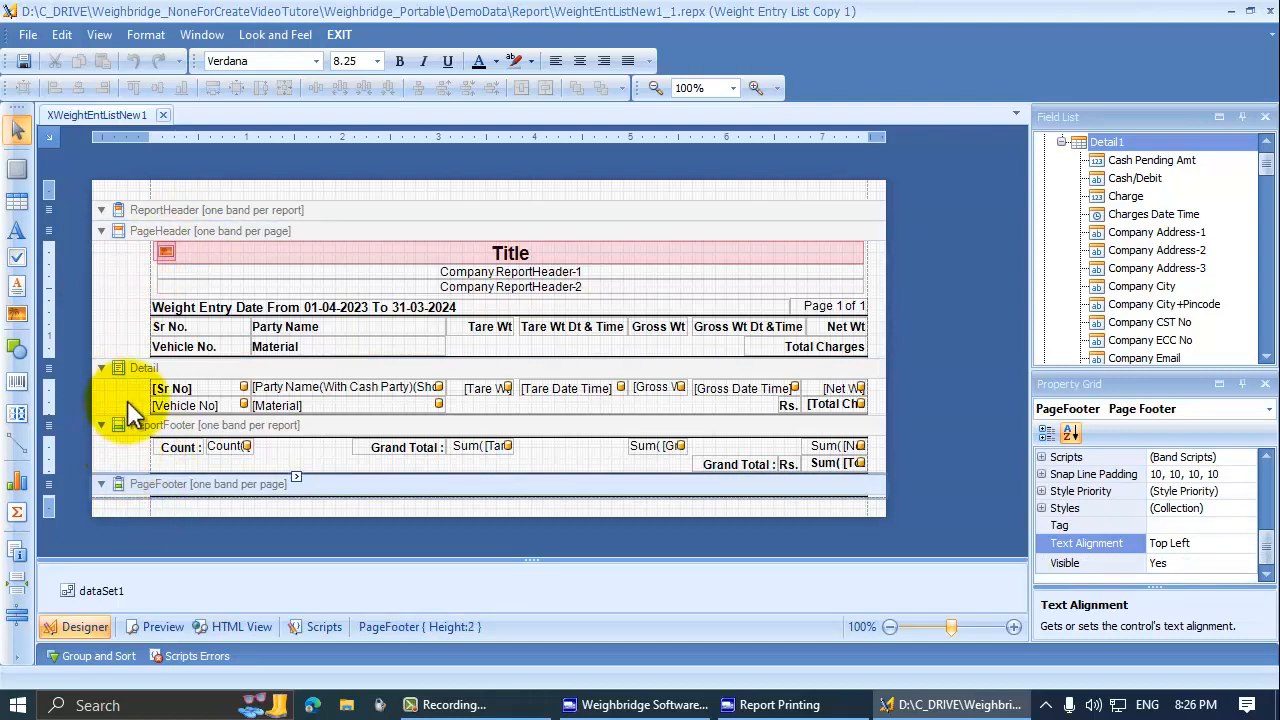
Enlarge the Detail band to a height of about 70 and move its separator line down to the band's lower edge
left_click(118, 372)
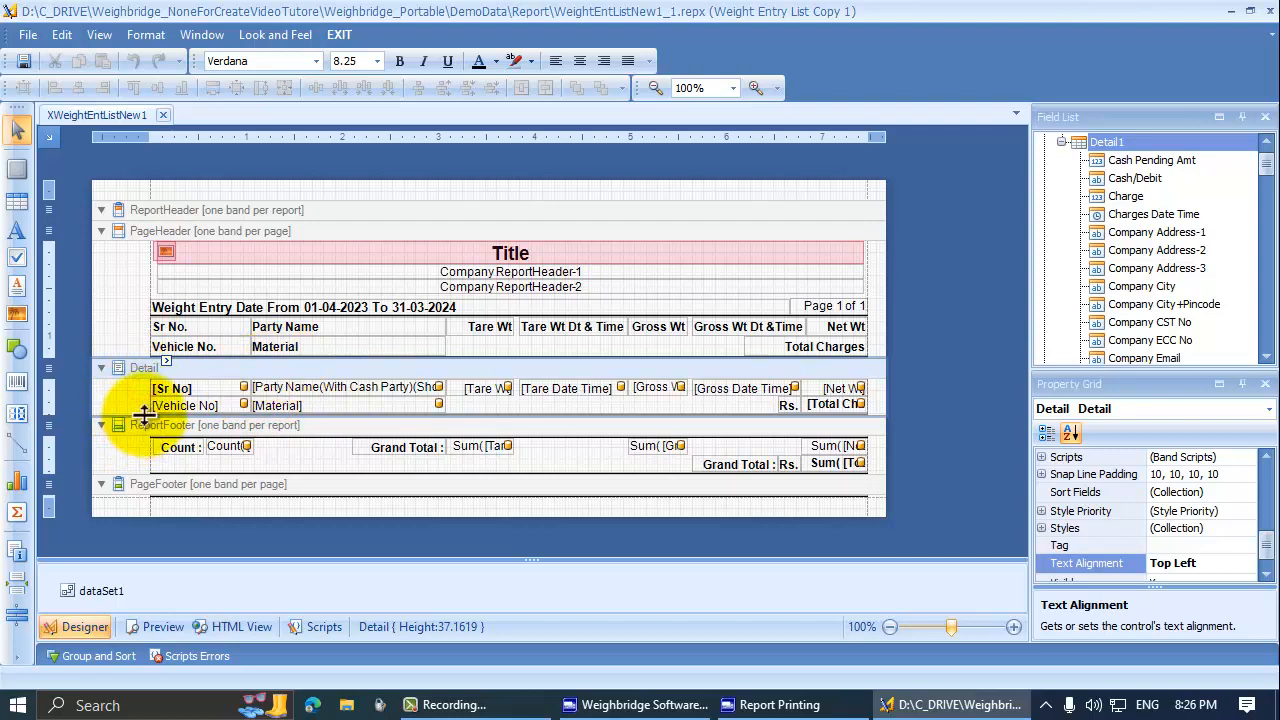
left_click_drag(145, 414, 147, 447)
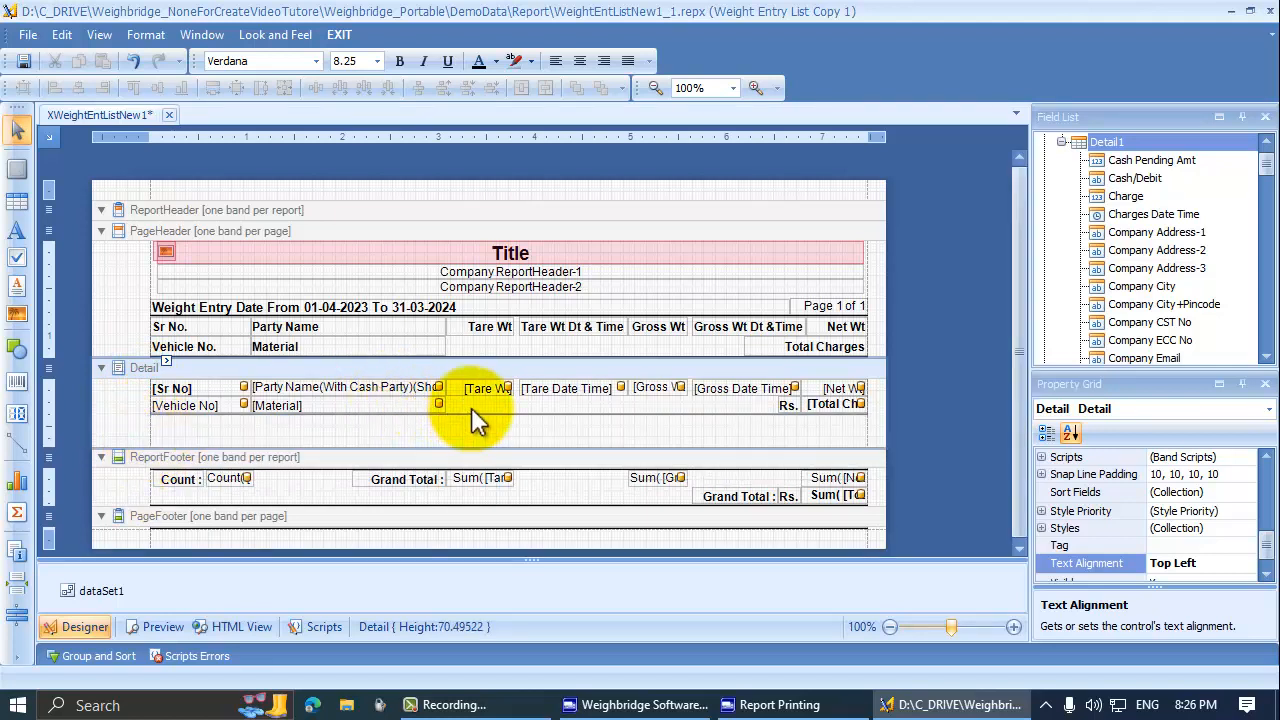
left_click_drag(471, 407, 585, 445)
key("Down")
key("Down")
key("Down")
key("Down")
key("Down")
key("Down")
key("Down")
key("Down")
key("Down")
key("Down")
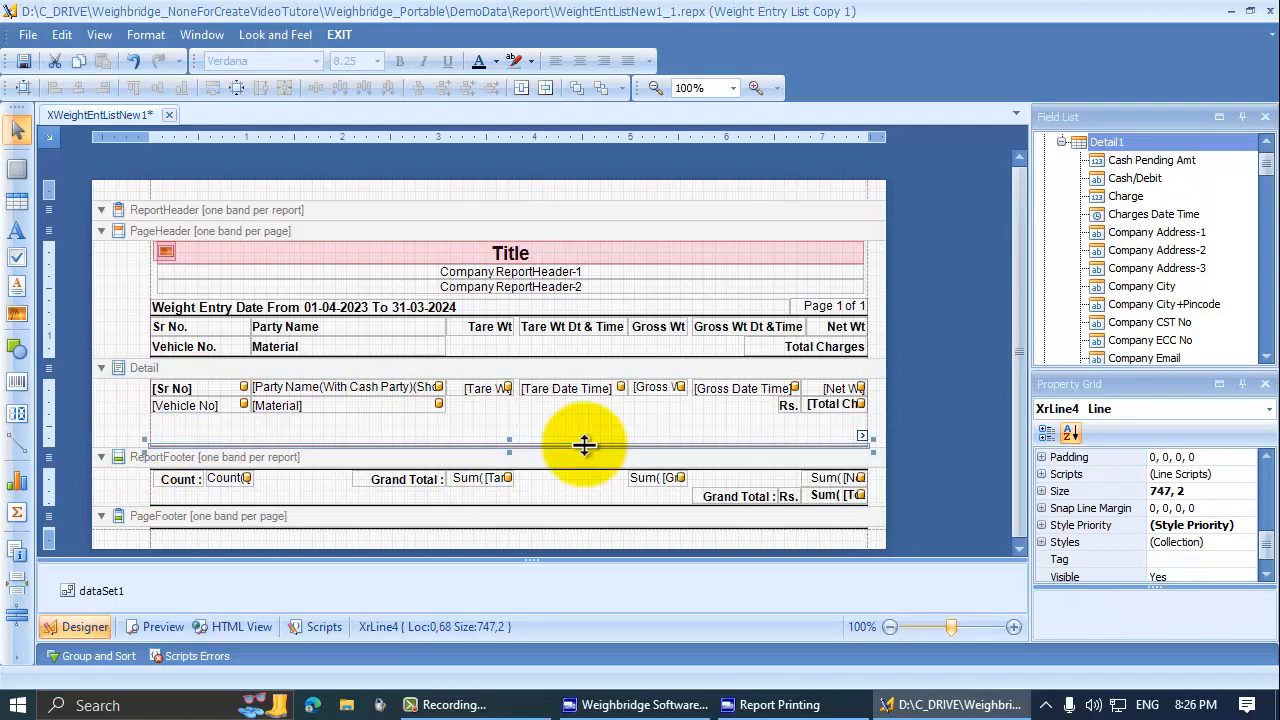
Place a second Material field from the dataset in the free space below the existing Material field in the Detail band
left_click(1171, 290)
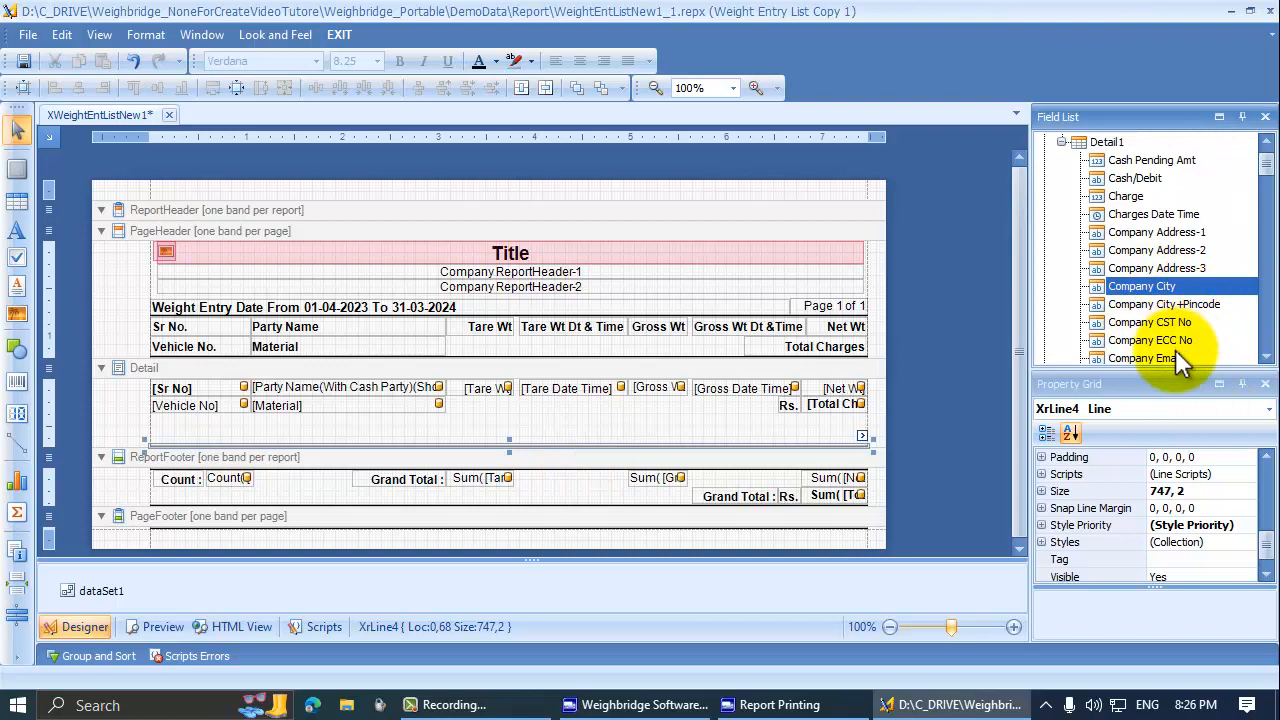
scroll(1175, 350, "down", 8)
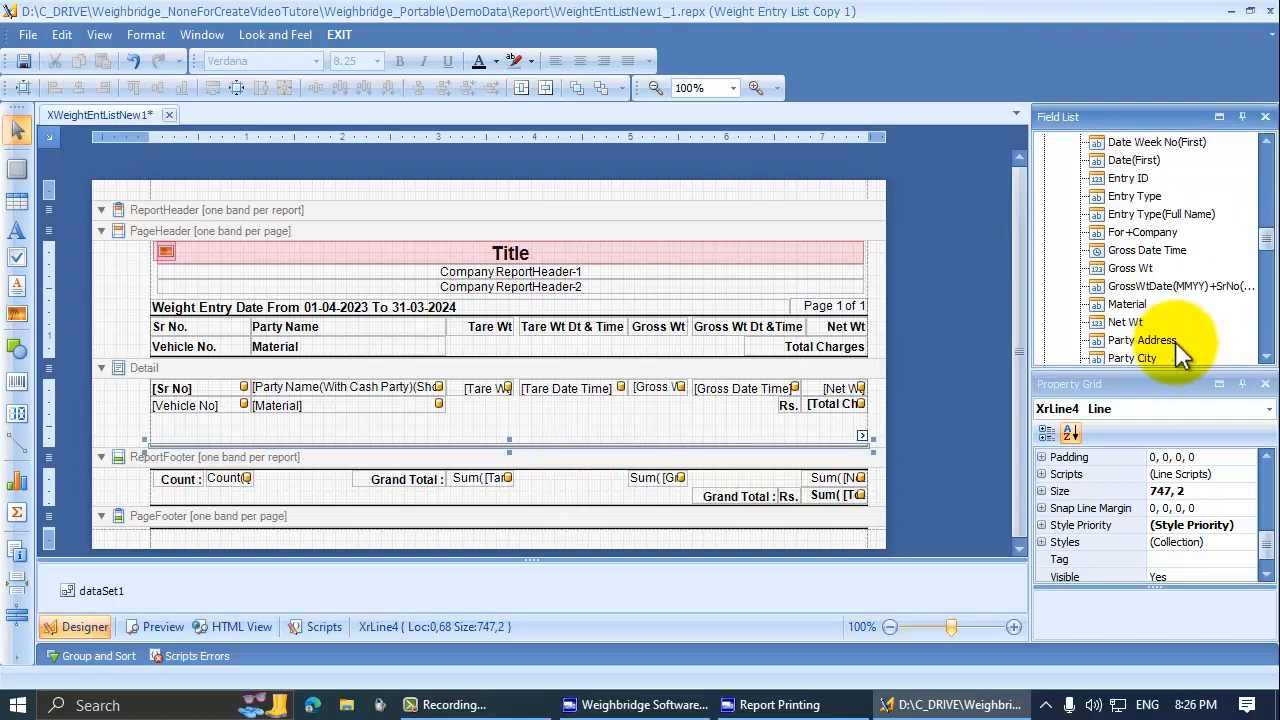
scroll(1175, 300, "down", 1)
left_click(1140, 252)
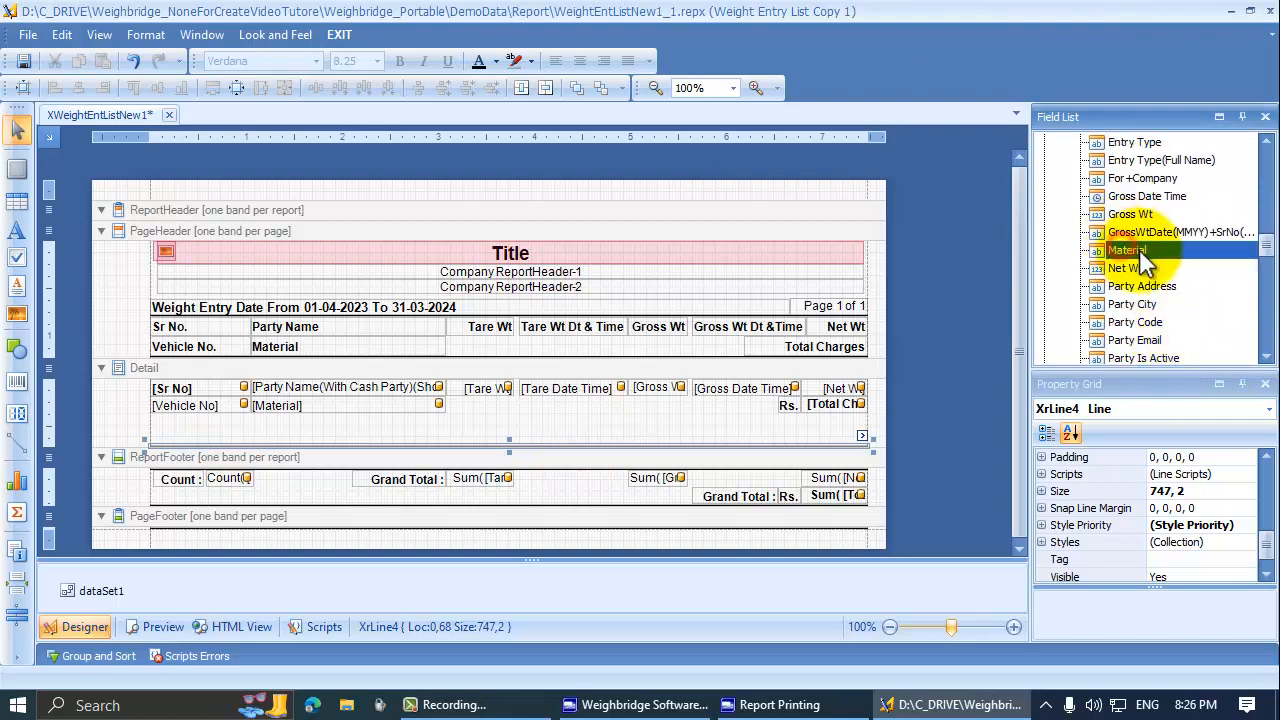
left_click_drag(1138, 256, 313, 430)
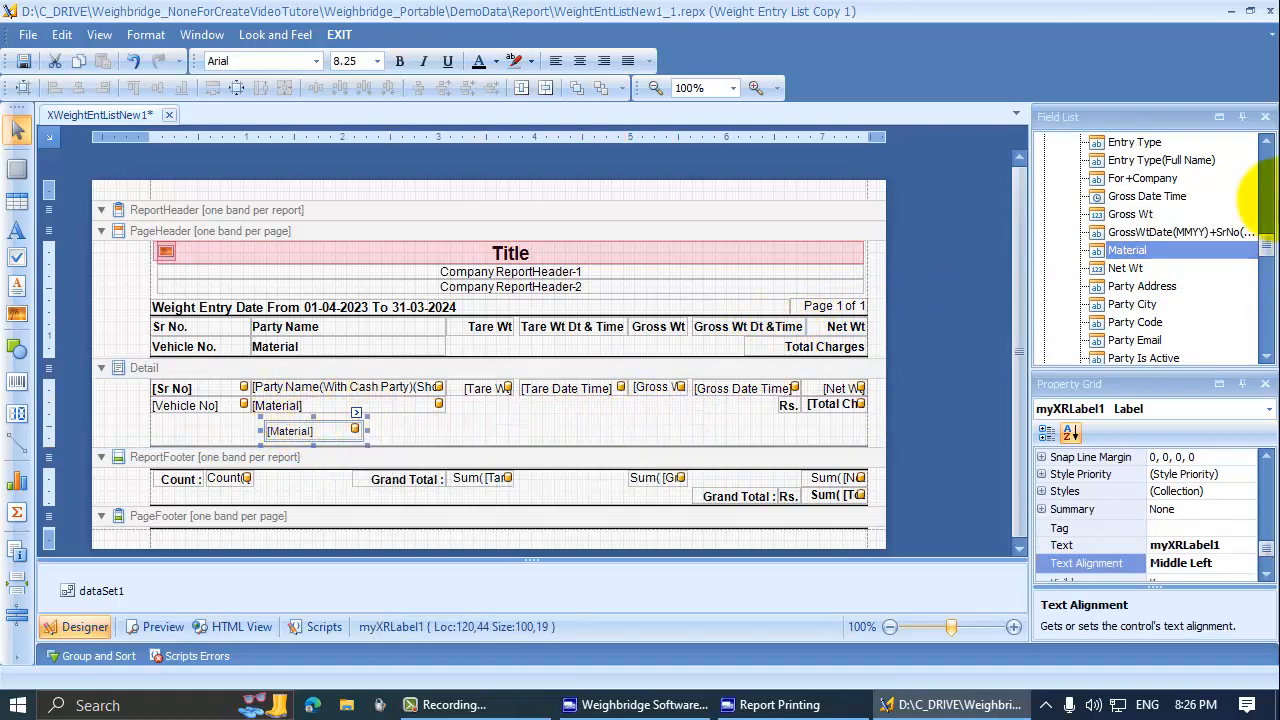
Add the Purchaser Name field to the Detail band and fit it directly under the Material field at 203 × 19
left_click(1168, 286)
scroll(1193, 292, "down", 7)
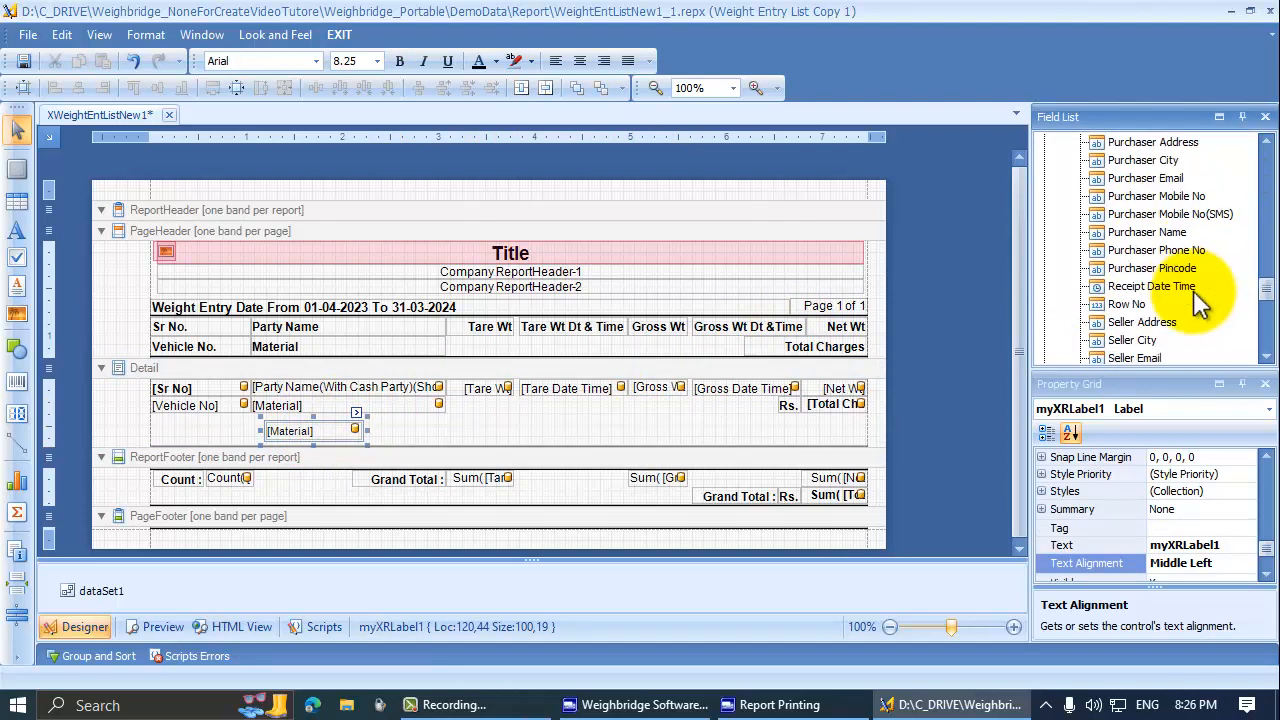
scroll(1197, 298, "up", 2)
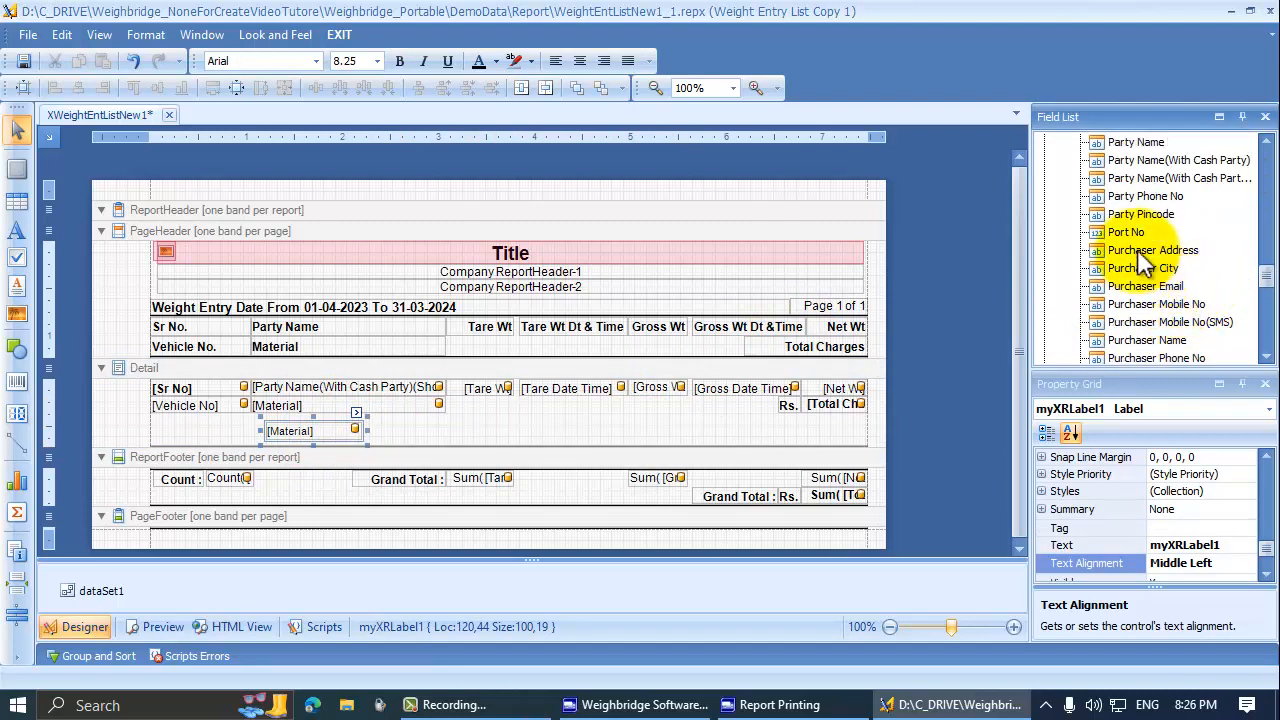
left_click(1195, 251)
scroll(1200, 304, "down", 1)
left_click_drag(1145, 287, 436, 440)
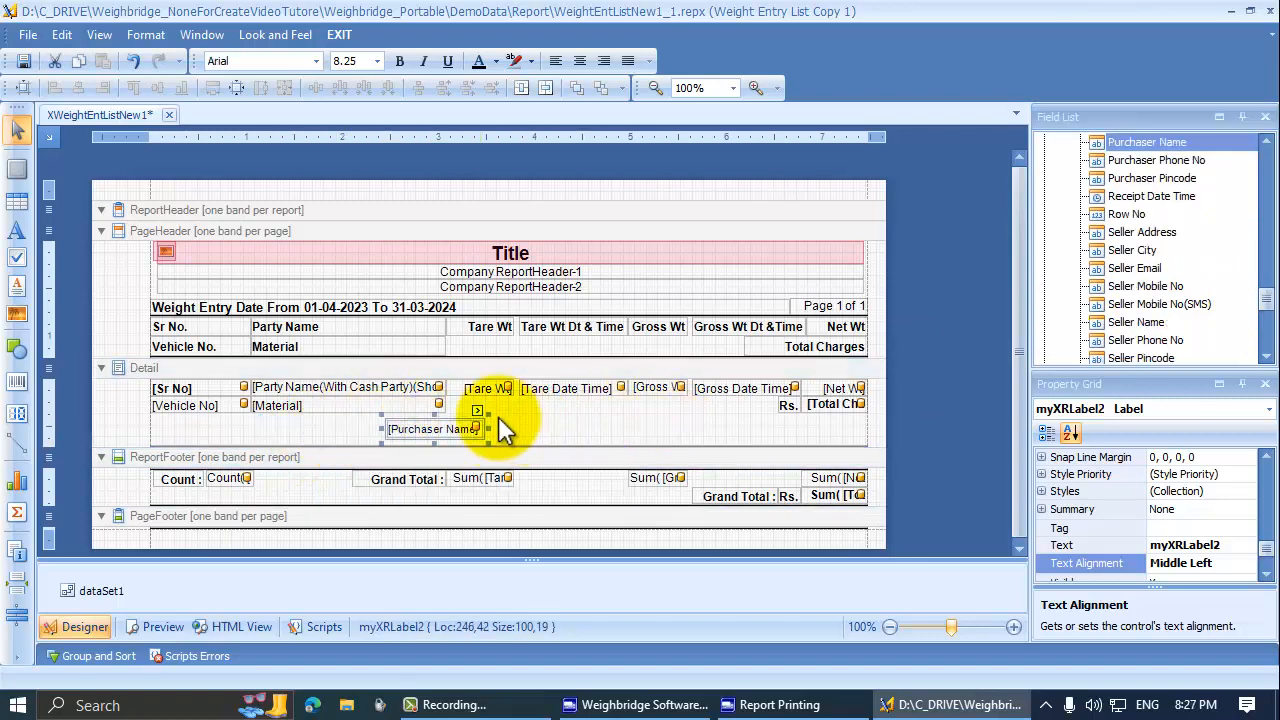
mouse_move(428, 428)
left_mouse_down()
mouse_move(337, 445)
mouse_move(300, 423)
mouse_move(452, 424)
left_mouse_up()
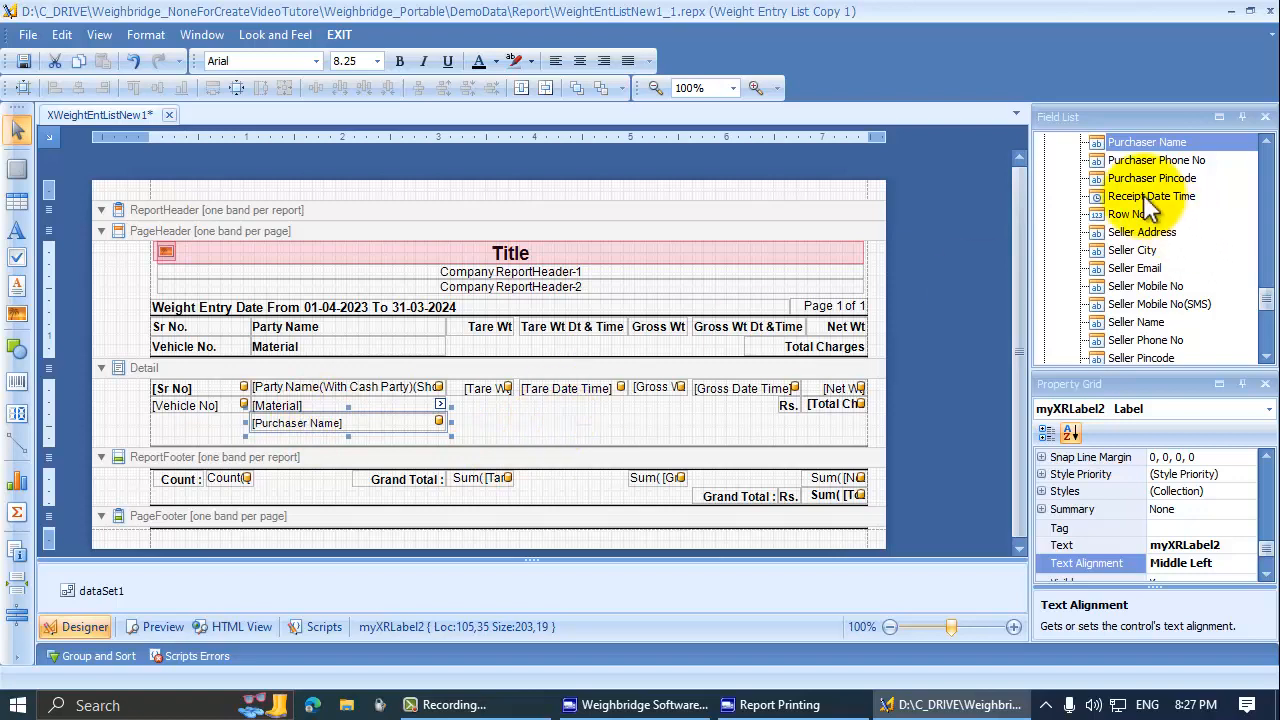
left_click(318, 366)
left_click(285, 423)
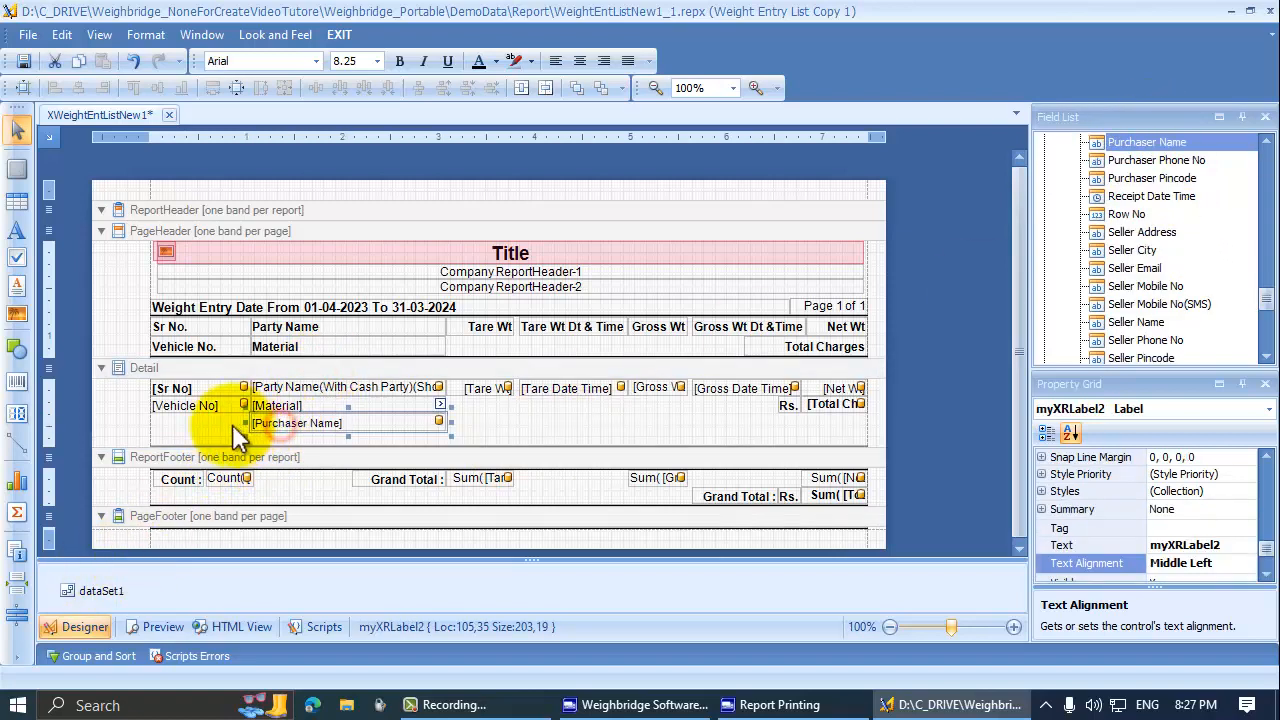
Add a label reading "Purc. :" below the Vehicle No field in the Detail band and narrow it to 39 × 19
left_click(16, 235)
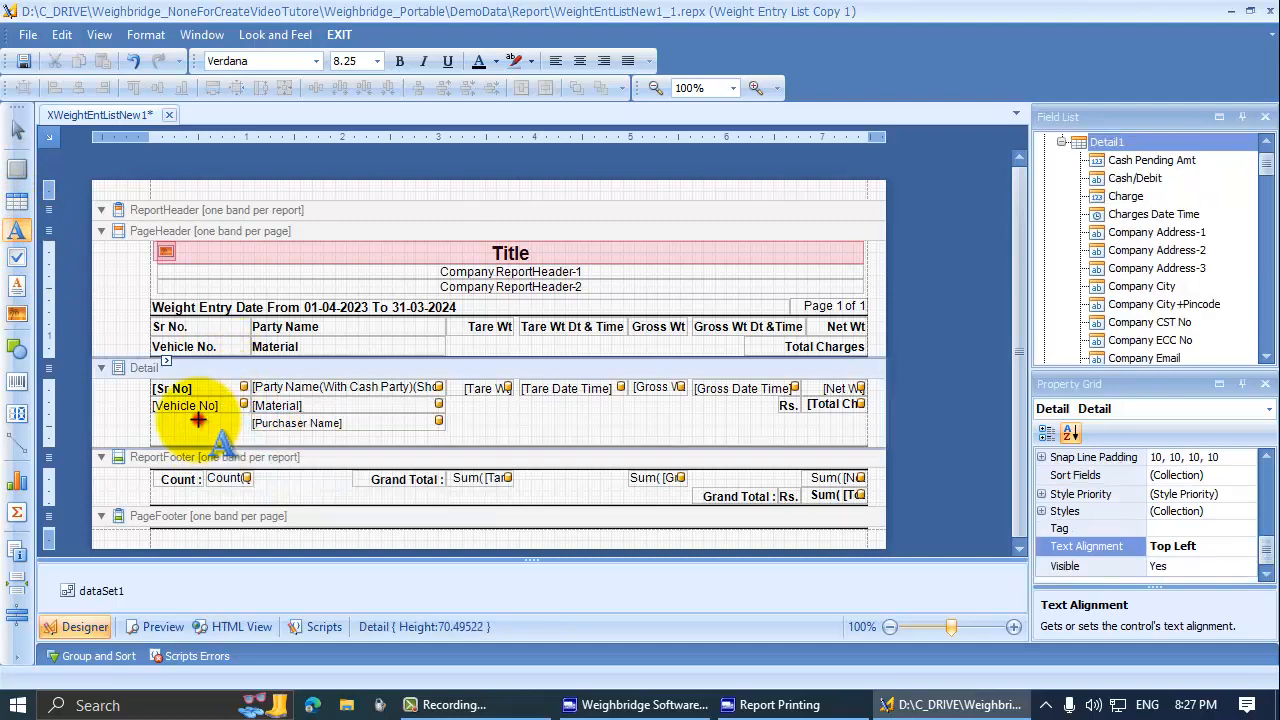
left_click(198, 421)
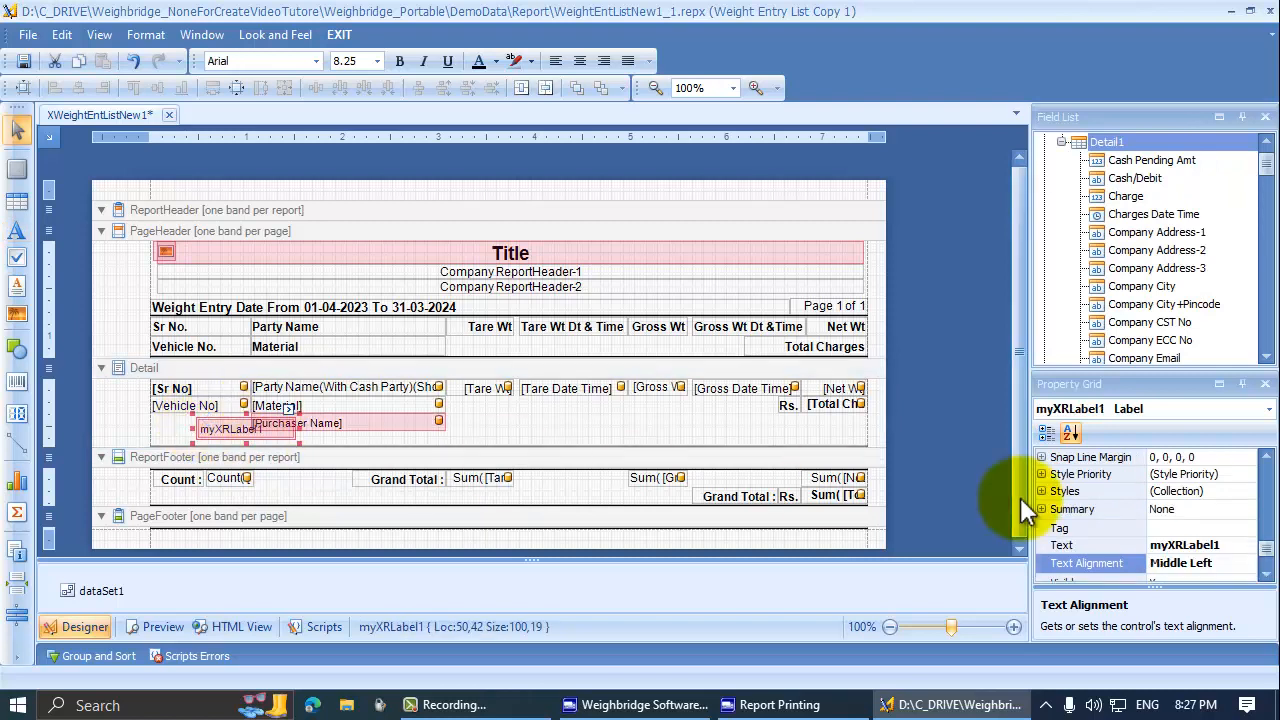
left_click(228, 428)
left_click_drag(228, 428, 200, 421)
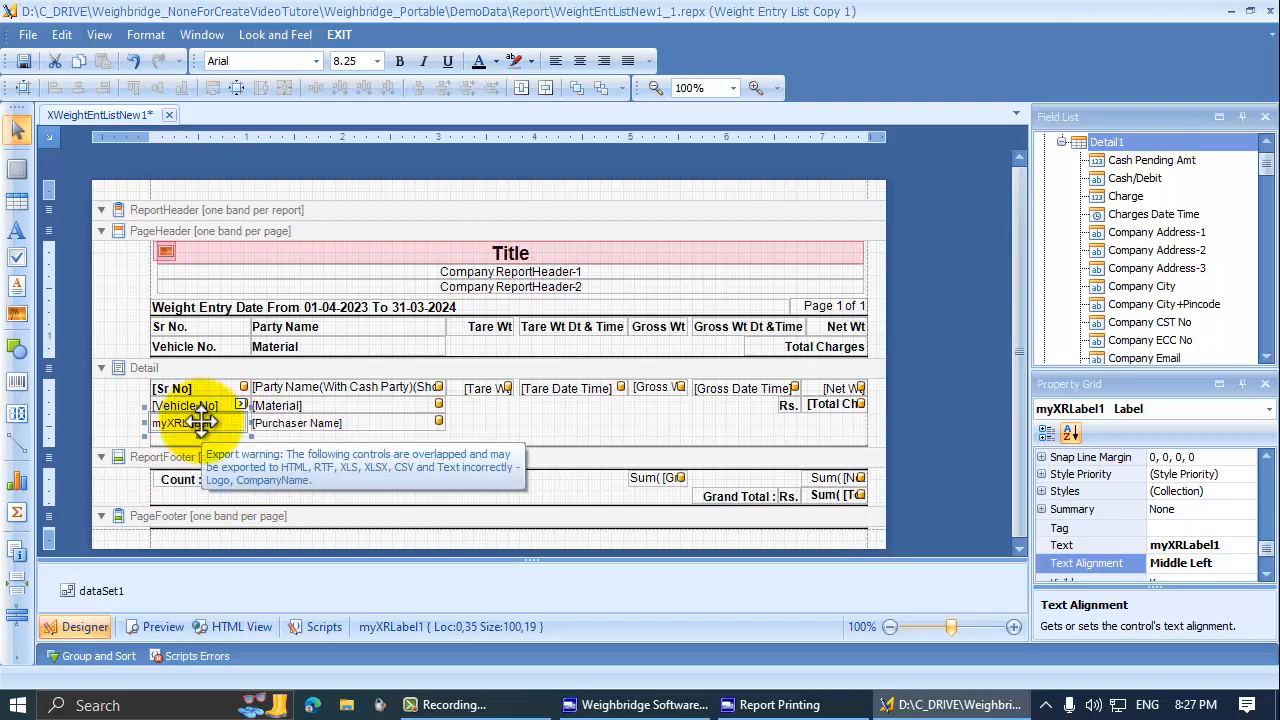
double_click(200, 421)
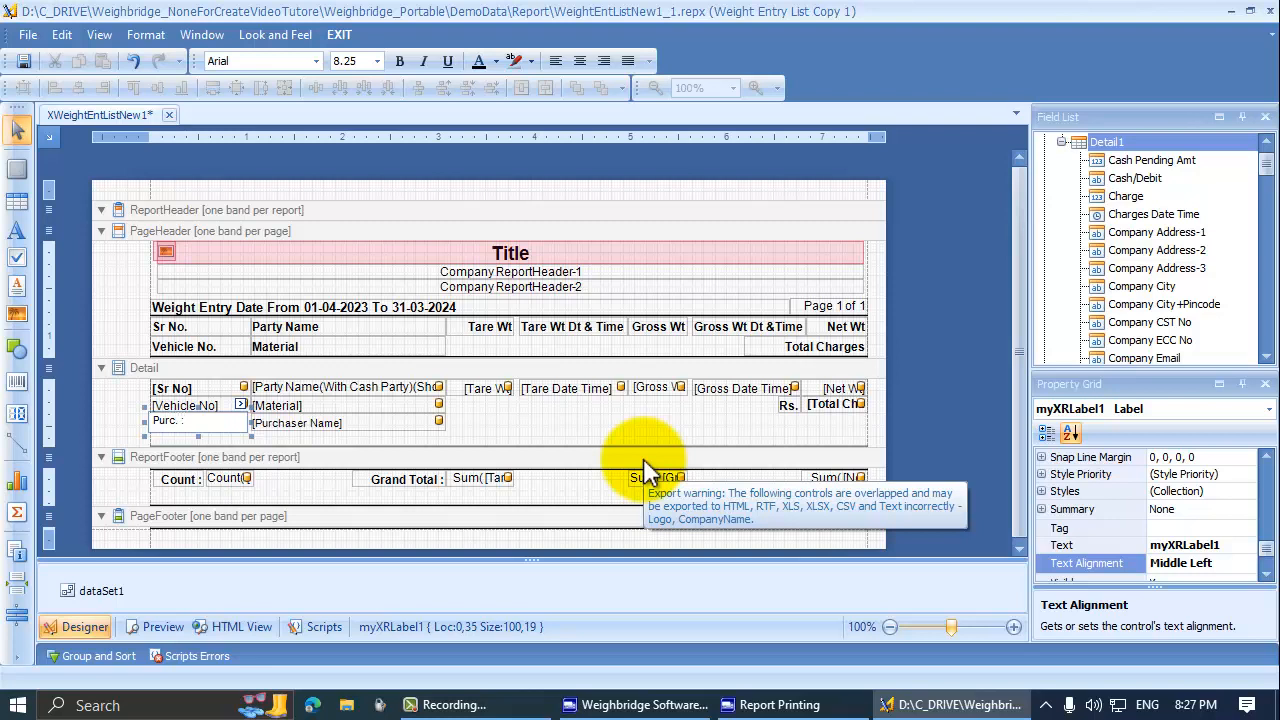
left_click(233, 428)
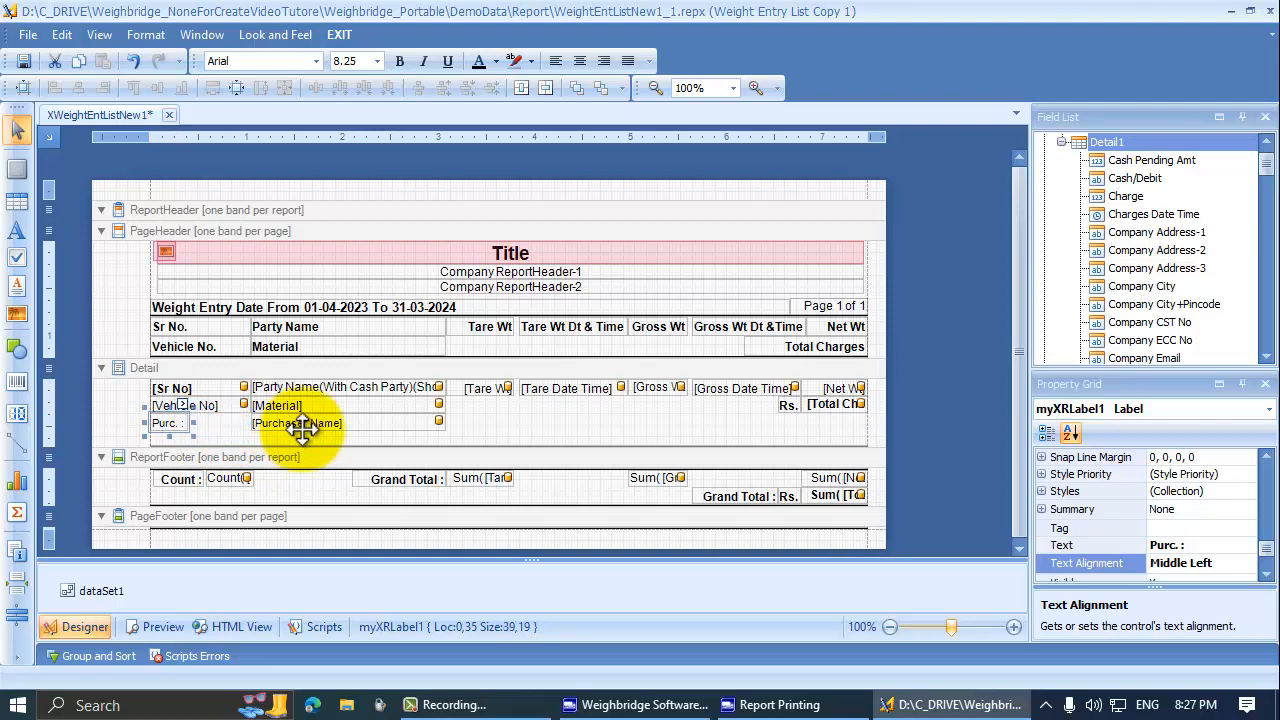
Move the "Purc. :" label right to location 66, 35 so it adjoins the Purchaser Name field
key("ctrl+Right")
key("ctrl+Right")
key("ctrl+Right")
key("ctrl+Right")
key("ctrl+Right")
key("ctrl+Right")
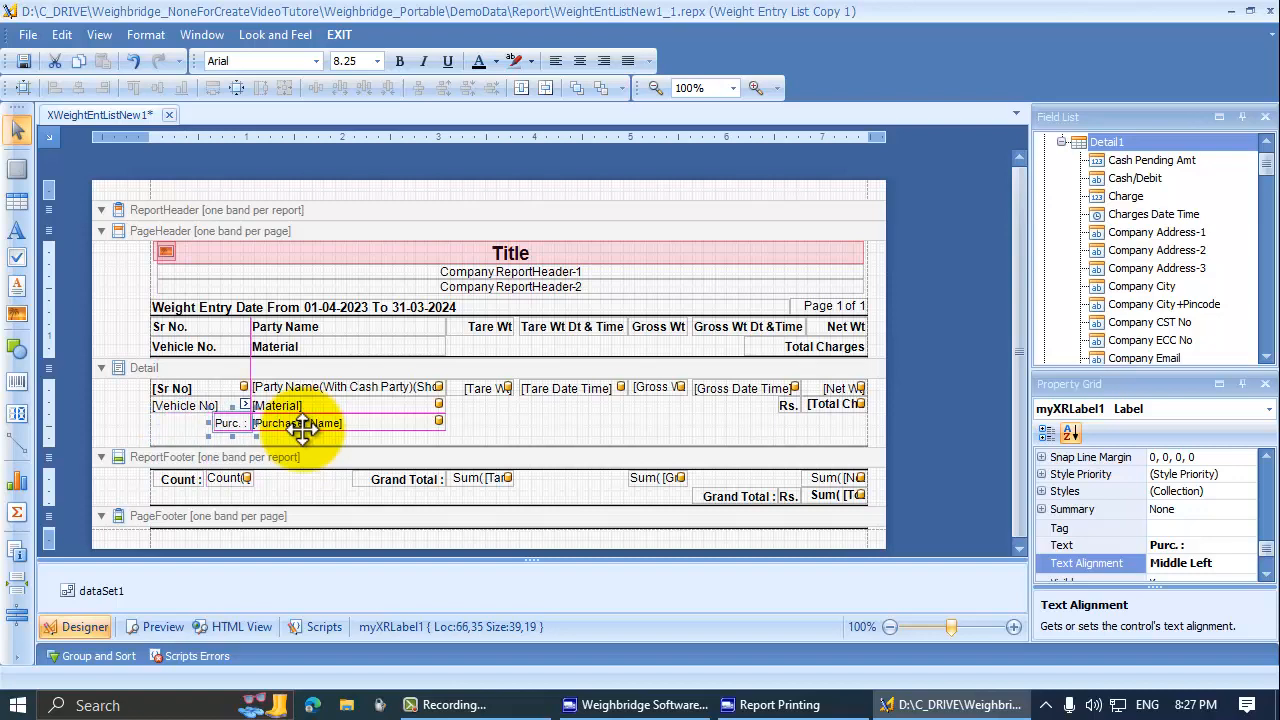
Narrow the Purchaser Name field in the Detail band to a width of 194
left_click(492, 427)
left_click(422, 410)
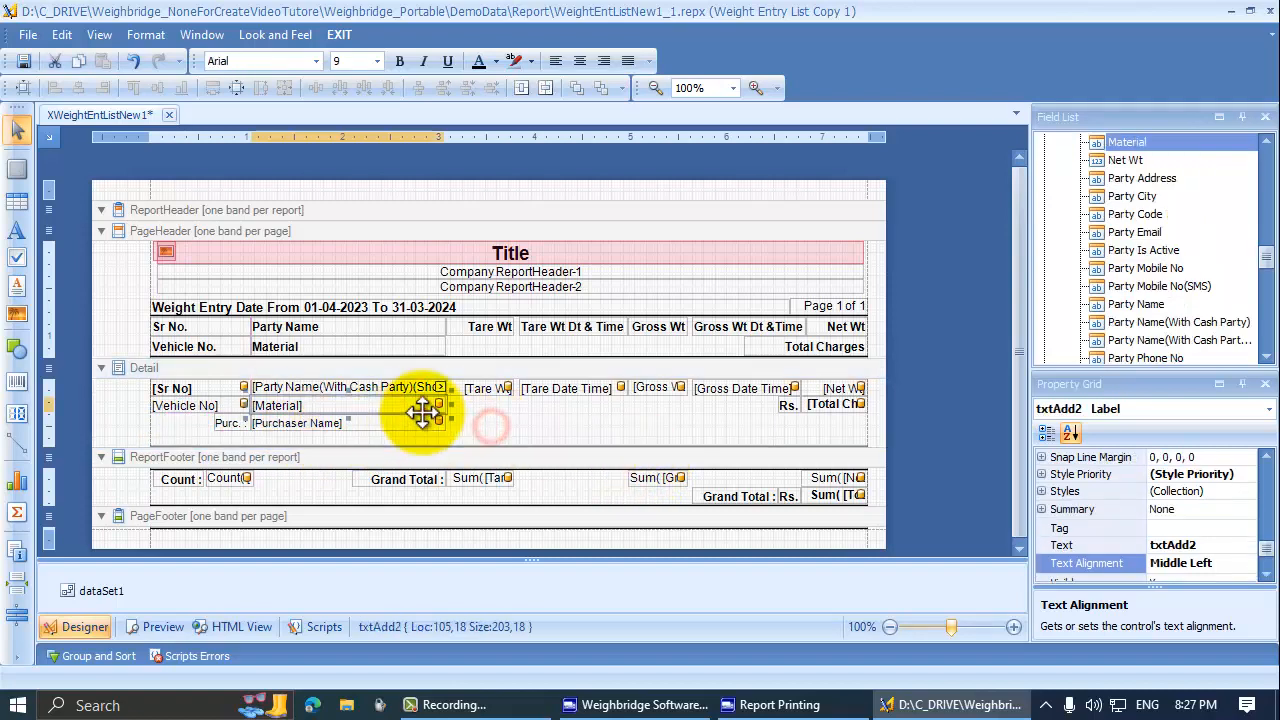
left_click(425, 422)
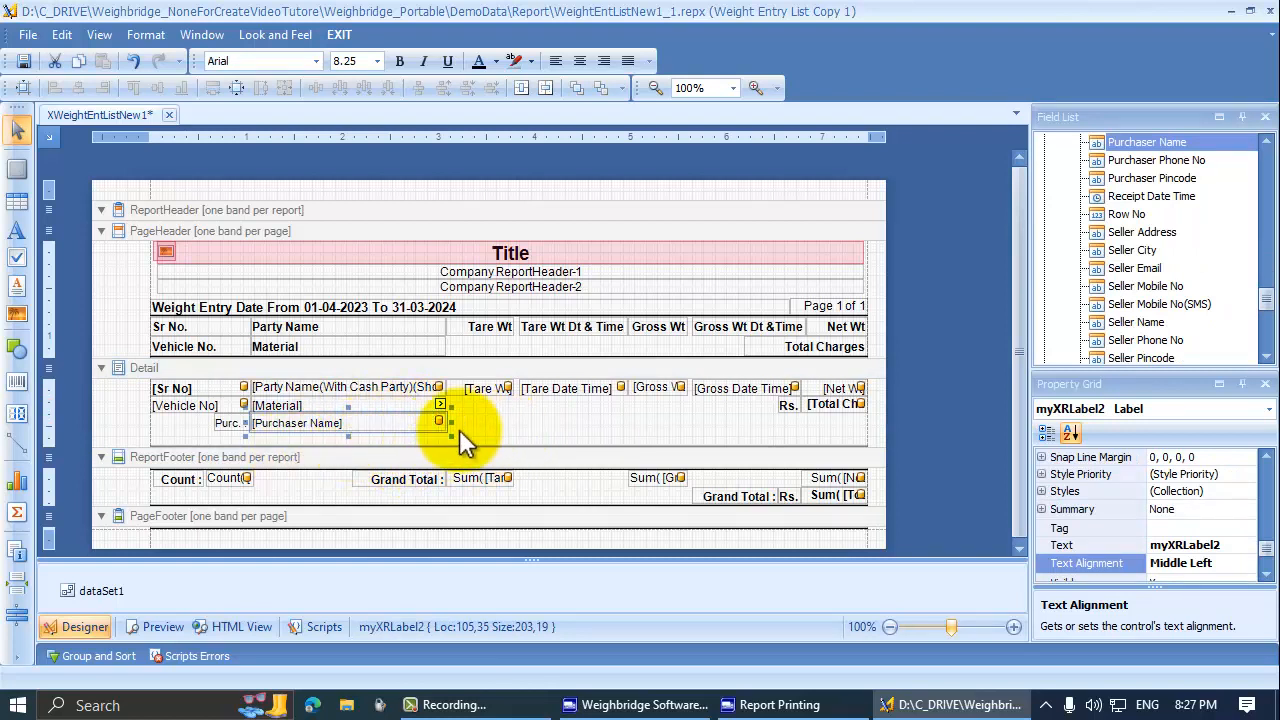
left_click(427, 427)
left_click(498, 433)
left_click(425, 426)
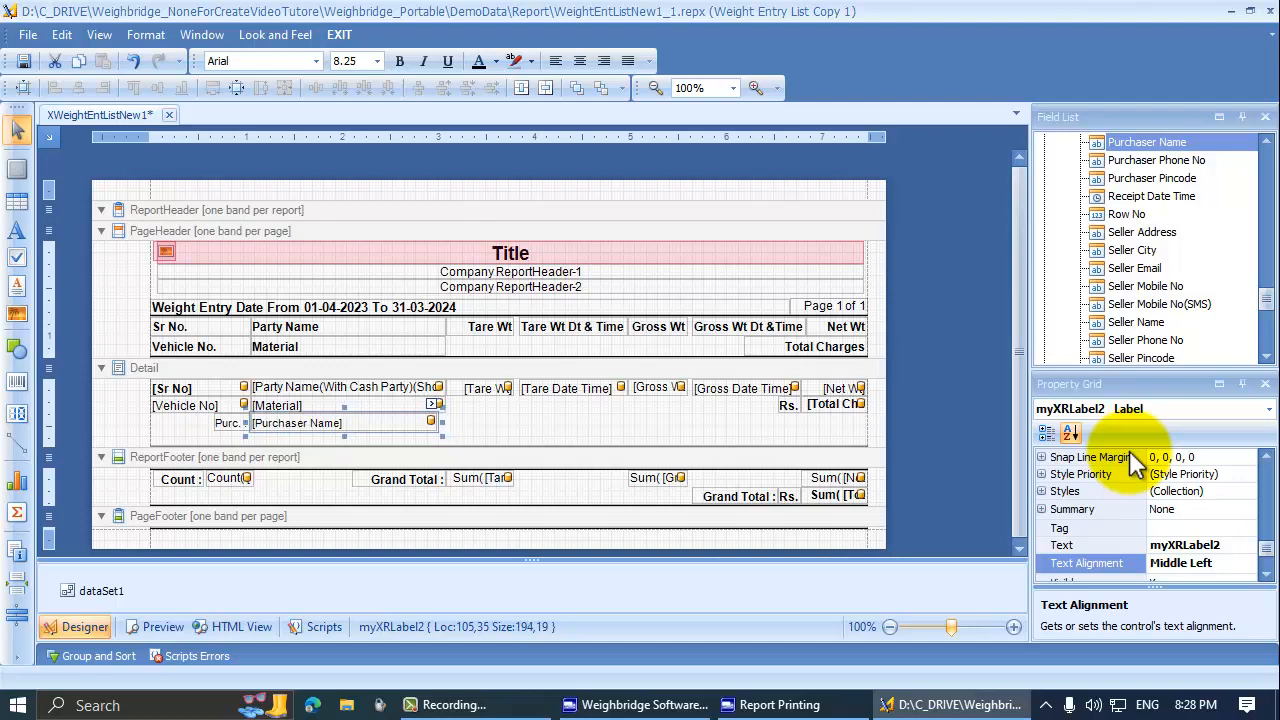
Adjust the height of the Purchaser Name field in small increments, ending at 17
key("shift+Down")
key("shift+Down")
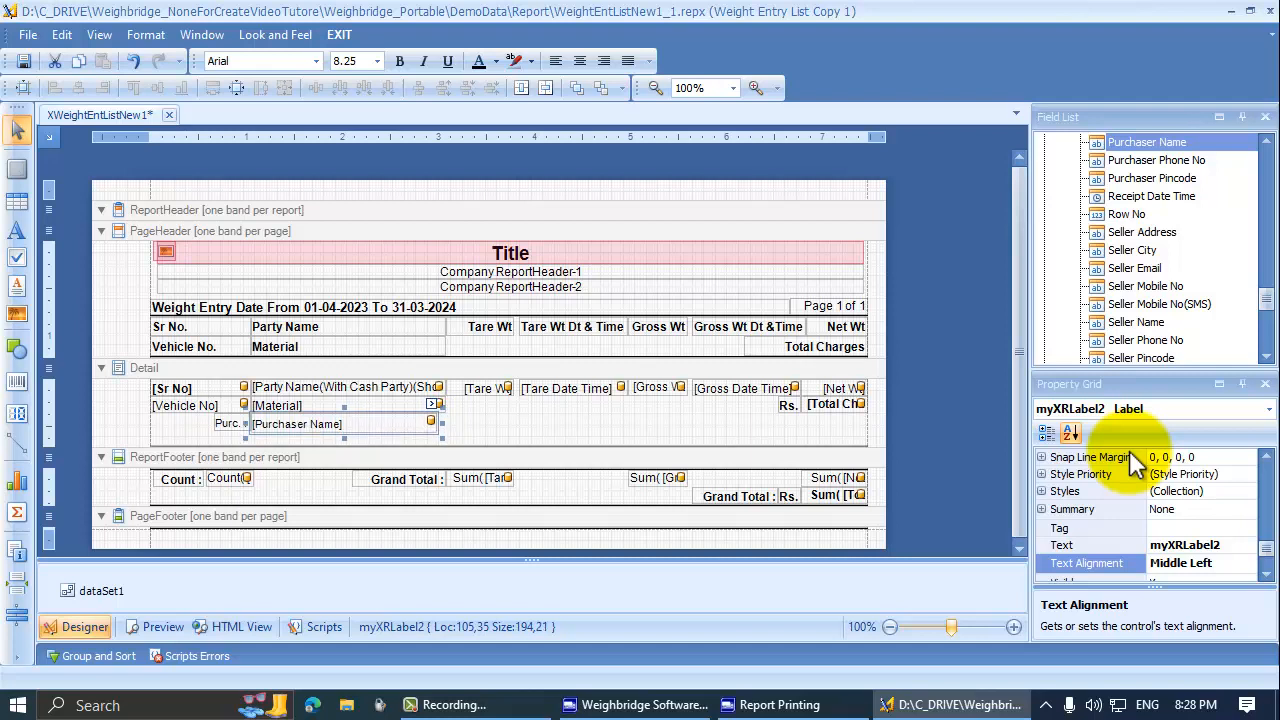
key("shift+Up")
key("shift+Up")
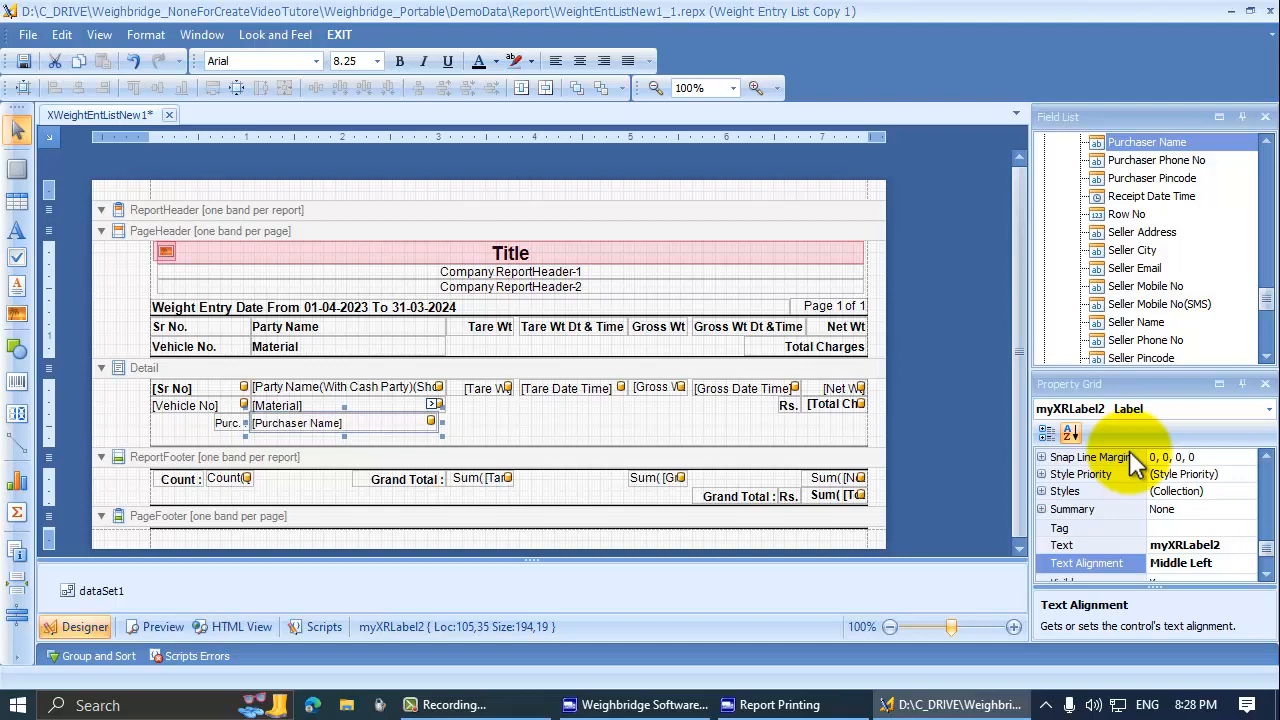
key("shift+Up")
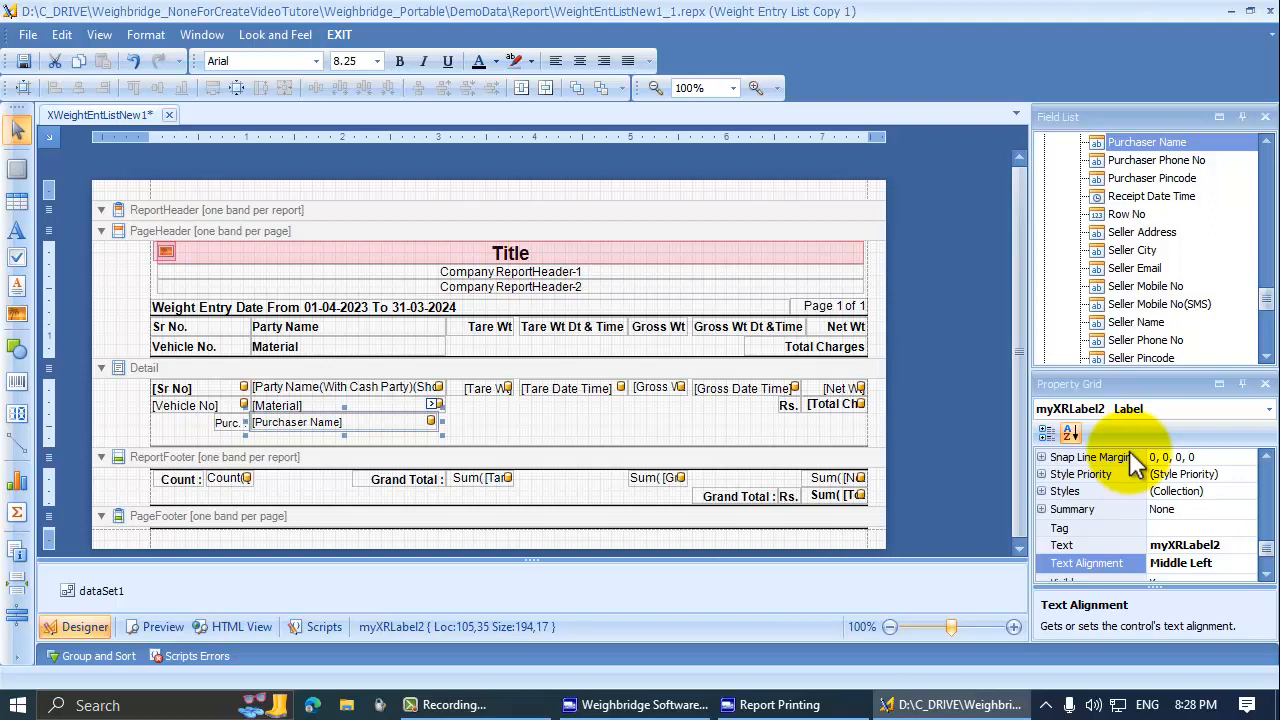
Nudge the Purchaser Name field right to horizontal location 153 and back left until it sits under the Material field
key("Right")
key("Right")
key("Right")
key("Right")
key("Right")
key("Right")
key("Right")
key("Right")
key("Right")
key("Right")
key("Right")
key("Right")
key("Right")
key("Right")
key("Right")
key("Right")
key("Right")
key("Right")
key("Right")
key("Right")
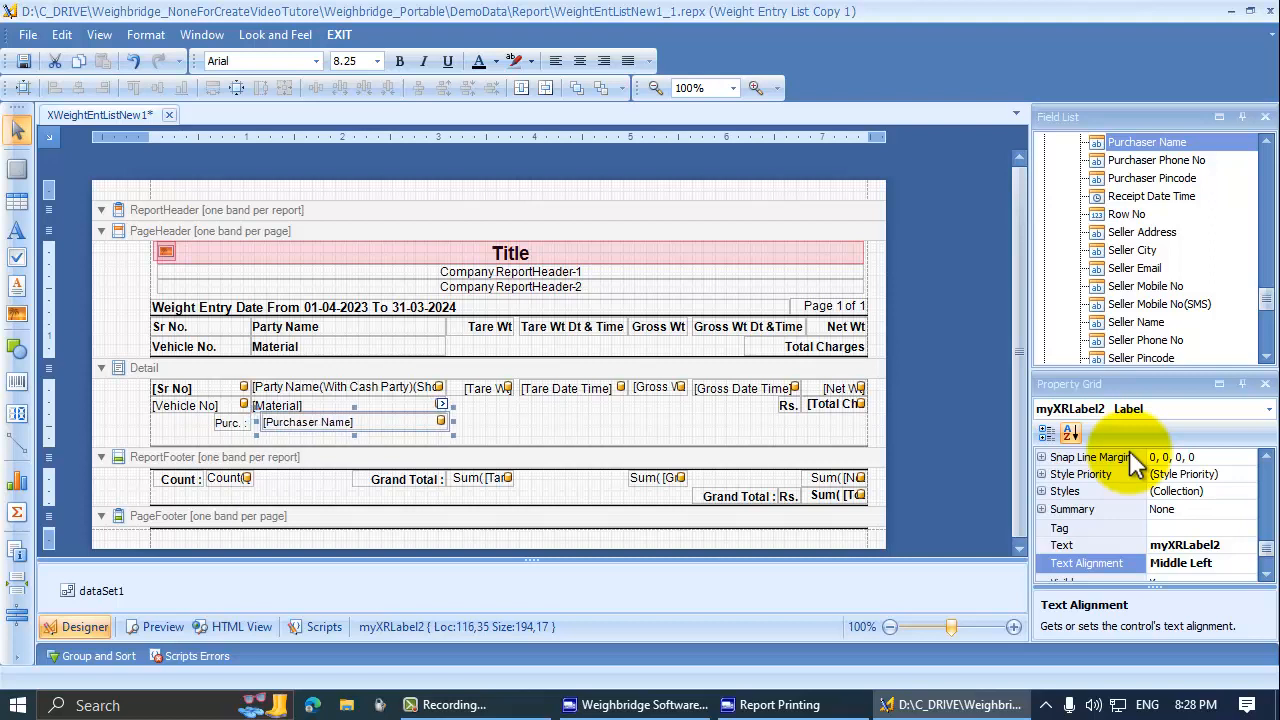
key("Right")
key("Right")
key("Right")
key("Right")
key("Right")
key("Right")
key("Right")
key("Right")
key("Right")
key("Right")
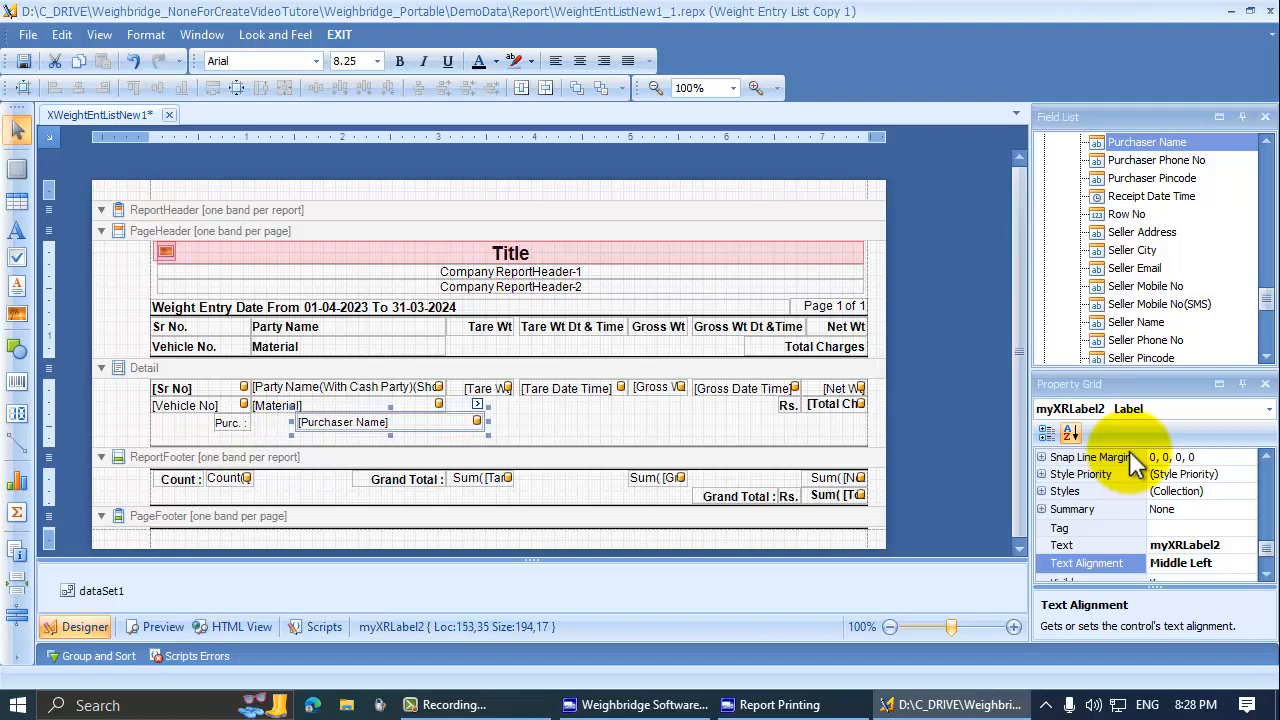
key("Left")
key("Left")
key("Left")
key("Left")
key("Left")
key("Left")
key("Left")
key("Left")
key("Left")
key("Left")
key("Left")
key("Left")
key("Left")
key("Left")
key("Left")
key("Left")
key("Left")
key("Left")
key("Left")
key("Left")
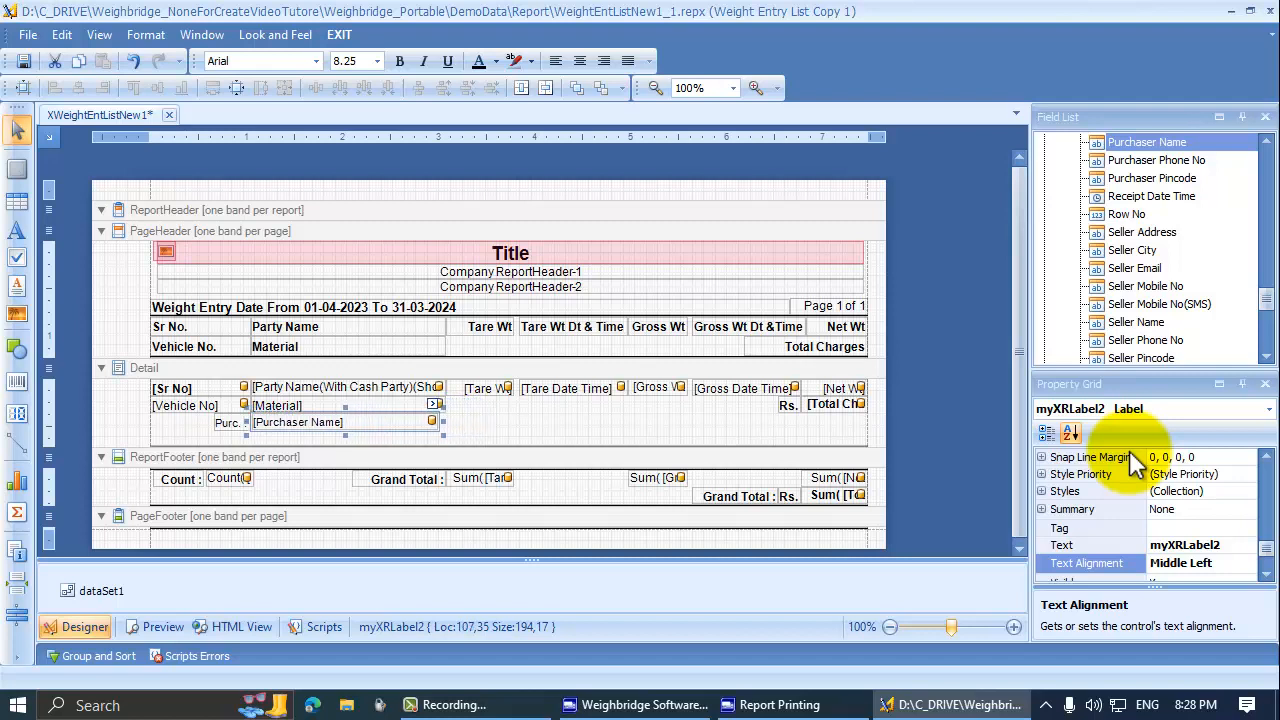
Nudge the Purchaser Name field vertically to location 37 in the Detail band
key("Down")
key("Down")
key("Down")
key("Down")
key("Down")
key("Down")
key("Up")
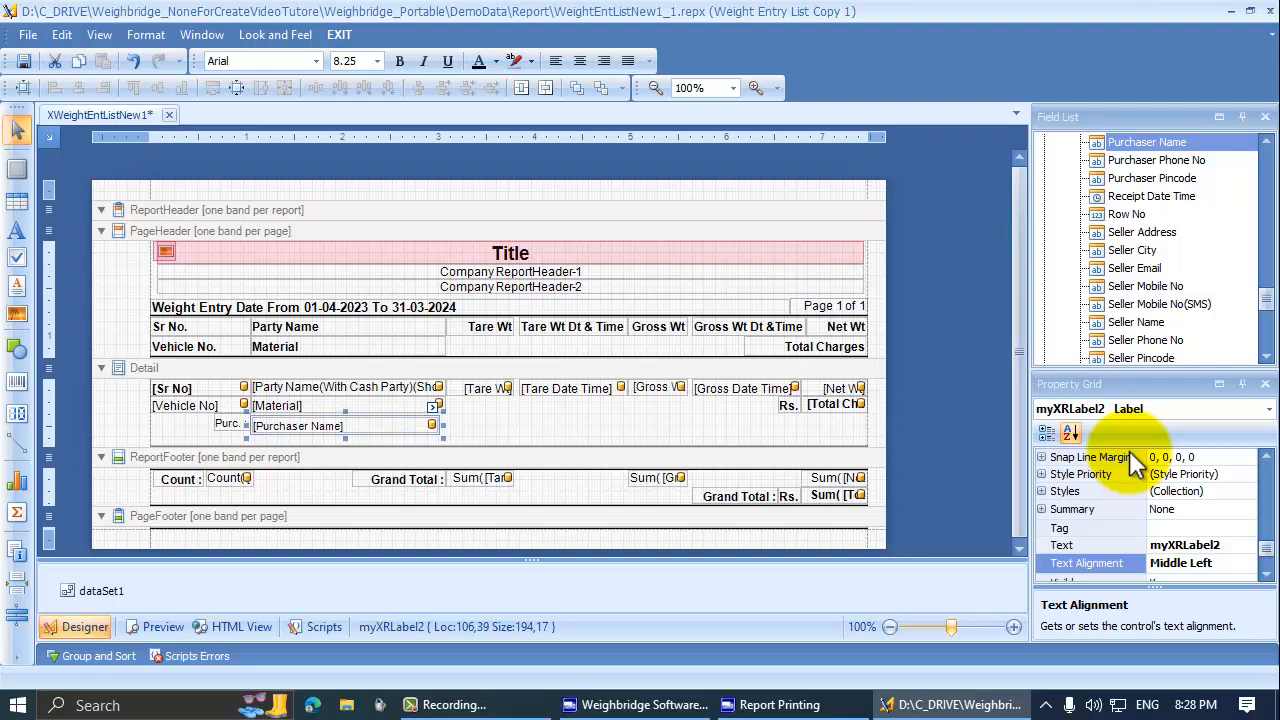
key("Up")
key("Up")
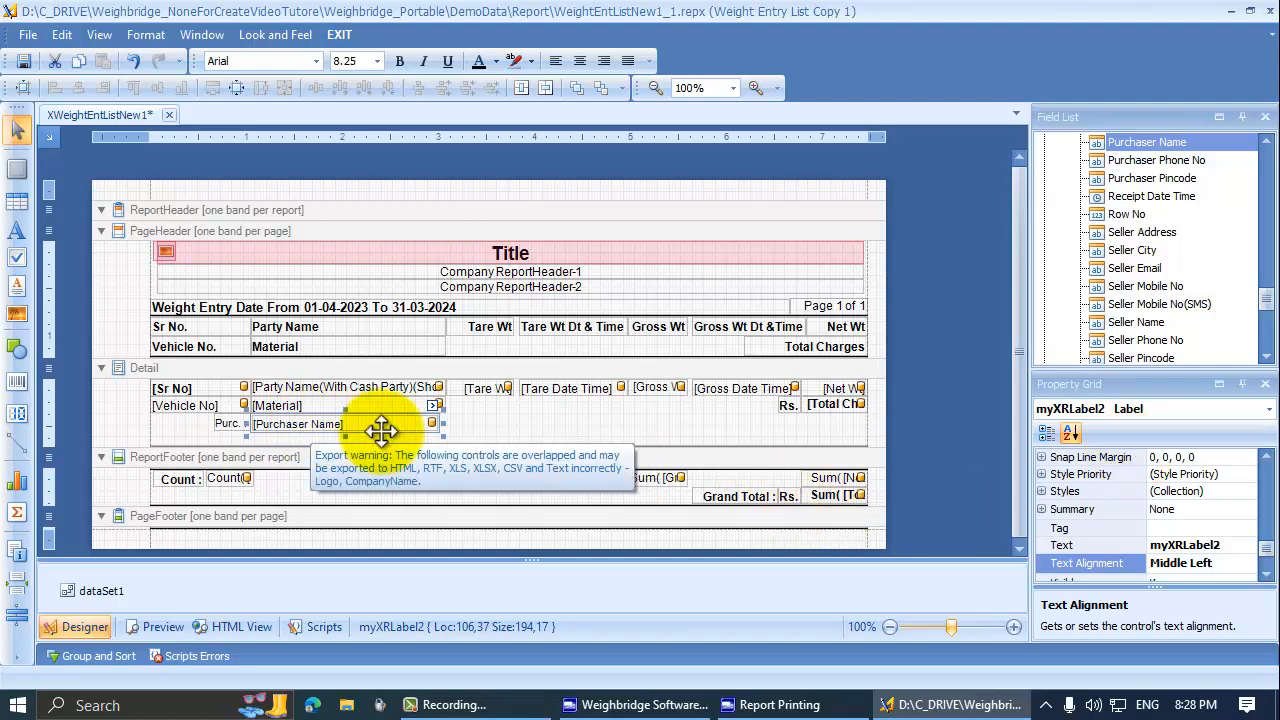
Move the Purchaser Name field right in snap-line jumps to location 459, 37
left_click_drag(381, 431, 494, 431)
key("ctrl+Right")
key("ctrl+Right")
key("ctrl+Right")
key("ctrl+Right")
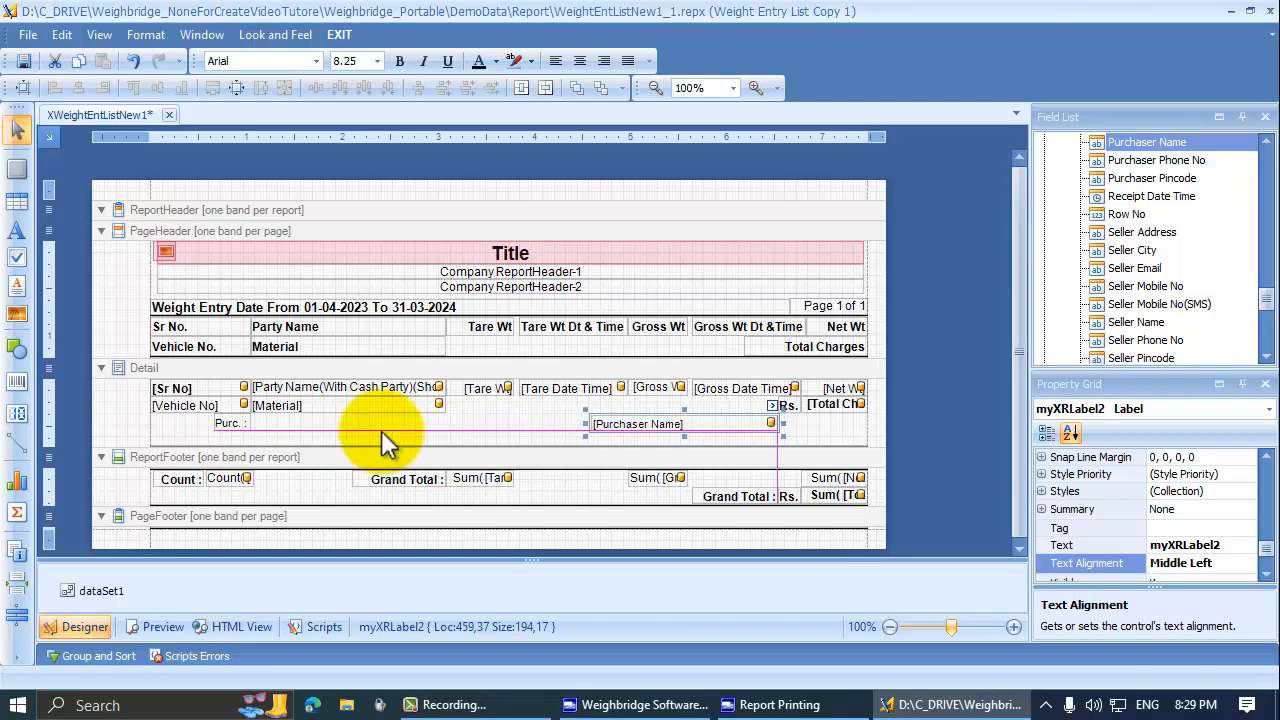
Move the Purchaser Name field left in snap-line jumps to location 105, 37, aligned with the Material field's left edge
key("ctrl+Left")
key("ctrl+Left")
key("ctrl+Left")
key("ctrl+Left")
key("ctrl+Left")
key("ctrl+Left")
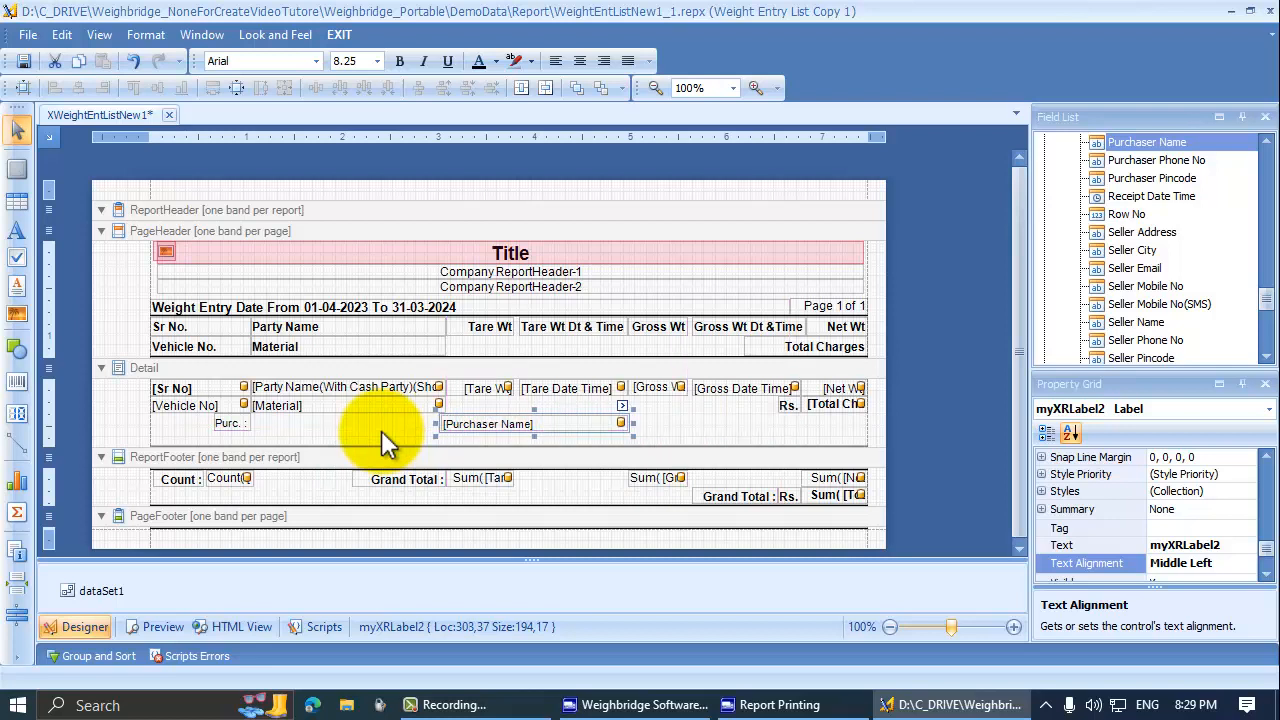
key("ctrl+Left")
key("ctrl+Left")
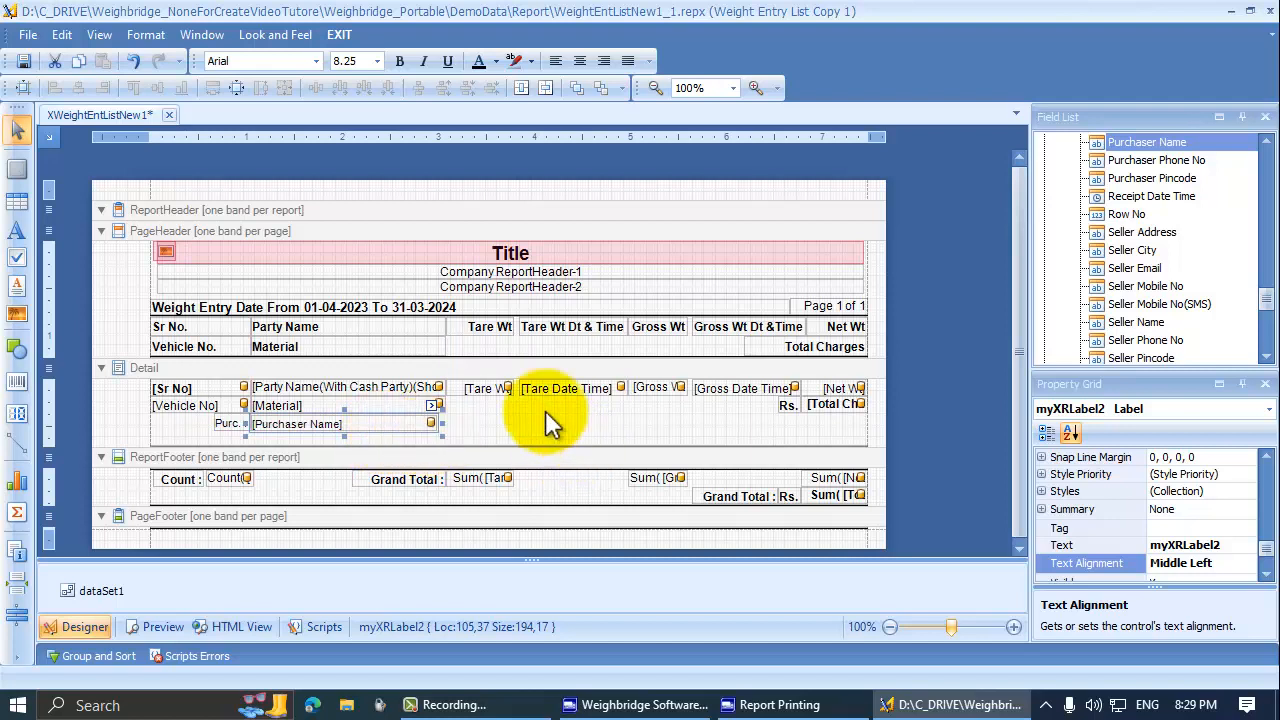
left_click(412, 428)
left_click(488, 434)
left_click(437, 426)
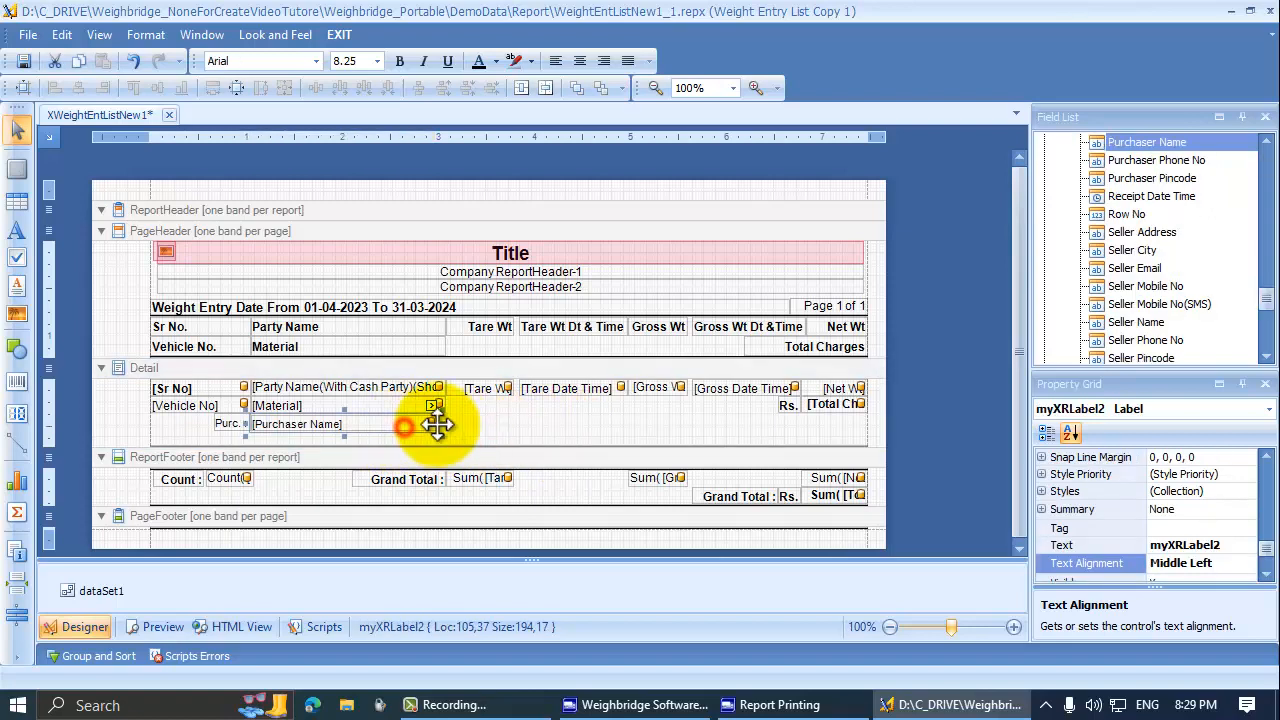
Widen the Purchaser Name field to 203 and make its text bold, italic and underlined
left_click_drag(443, 422, 452, 422)
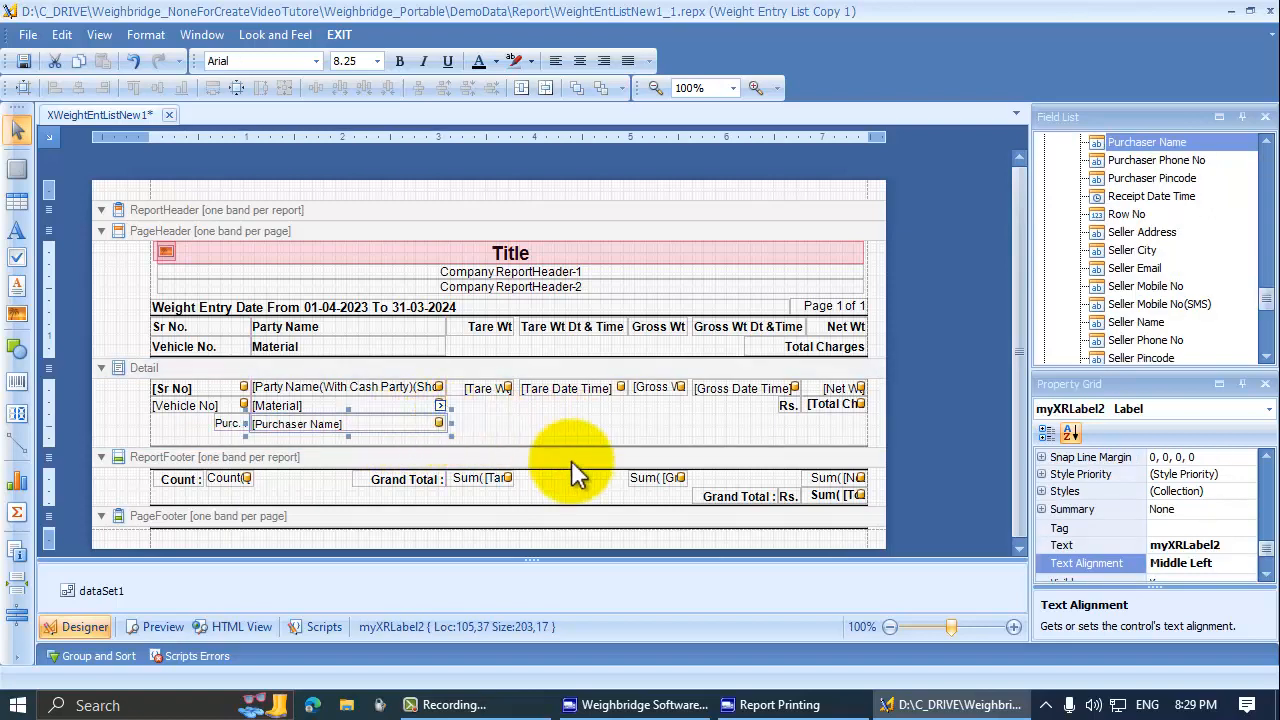
left_click(399, 61)
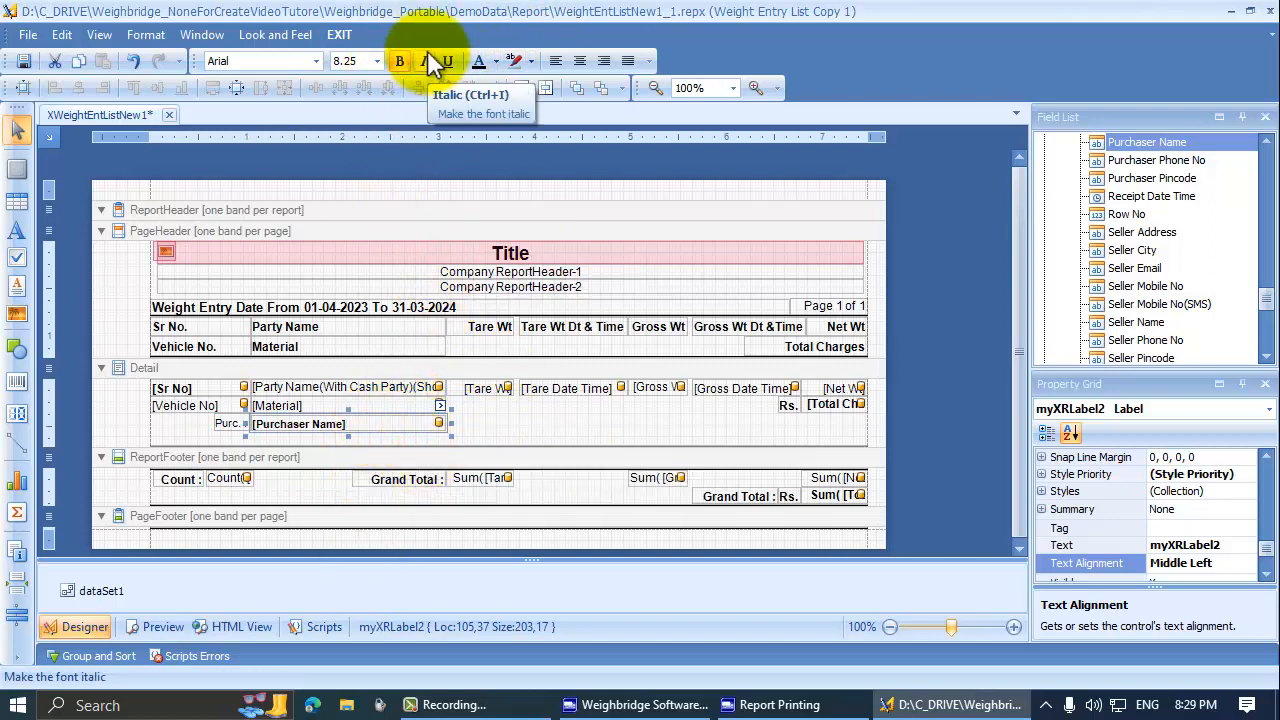
left_click(426, 60)
left_click(448, 61)
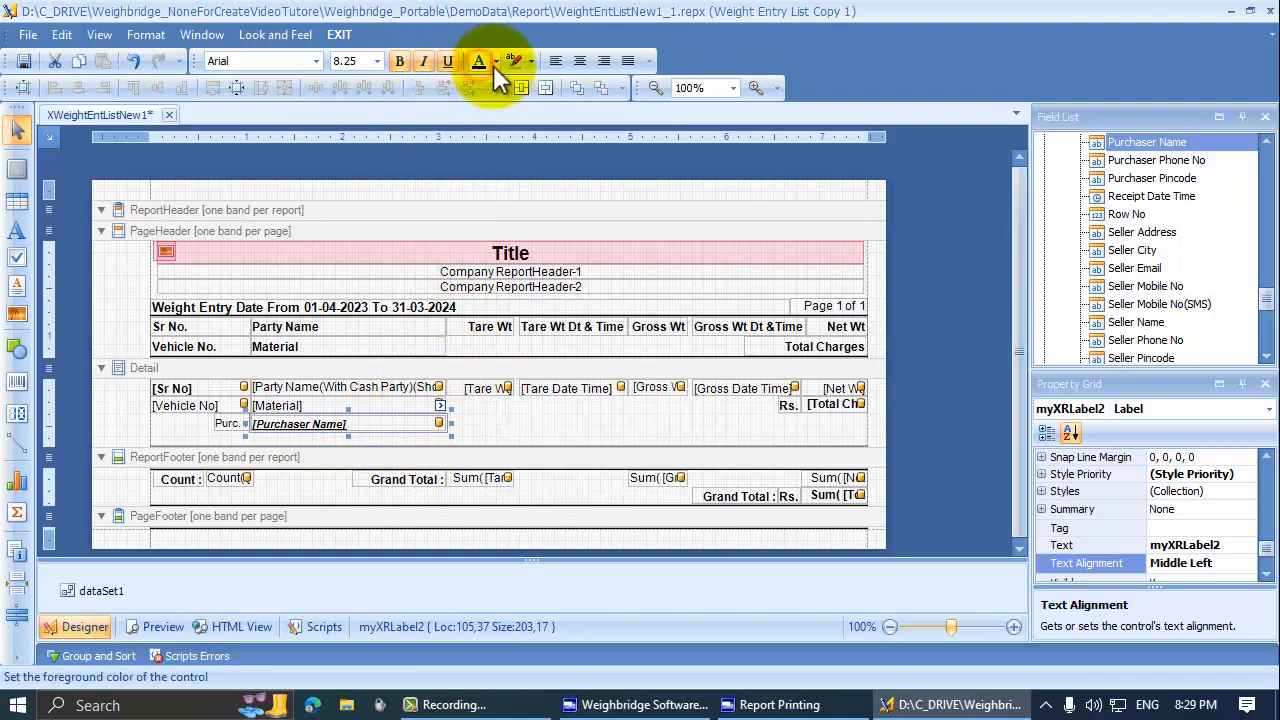
Set the Purchaser Name field's text colour to red and its background colour to yellow
left_click(495, 63)
left_click(505, 154)
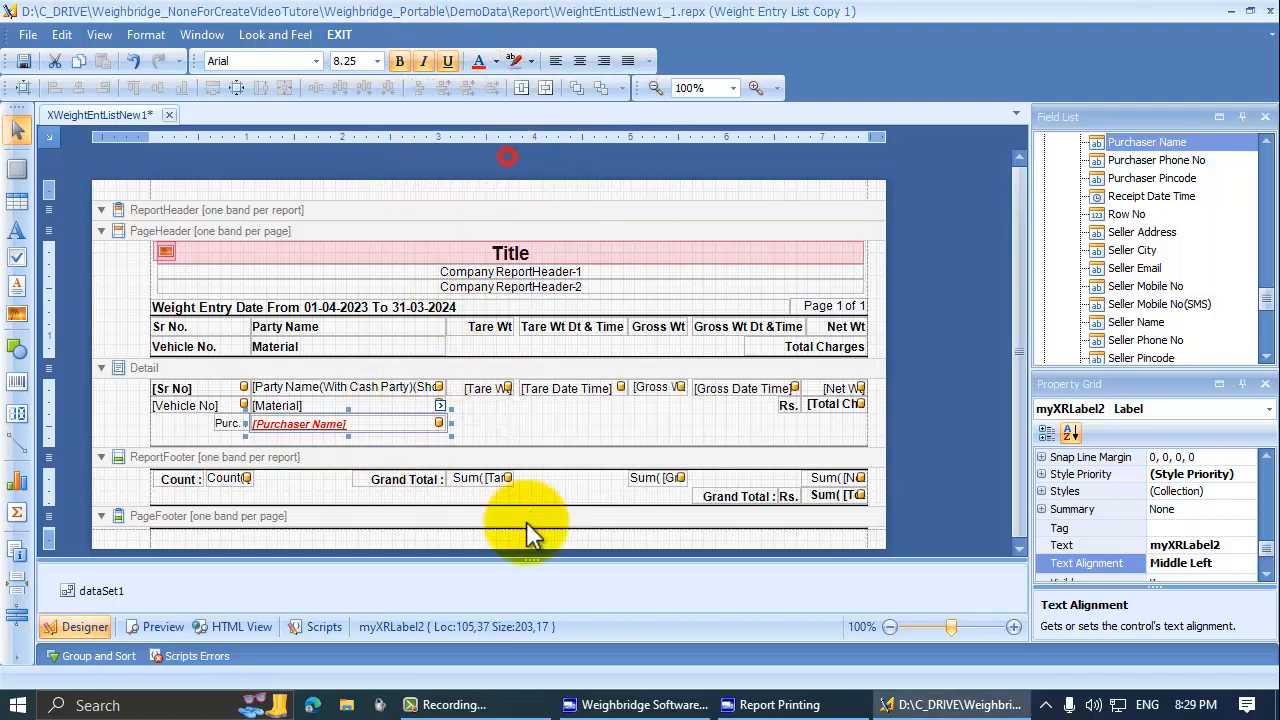
left_click(532, 60)
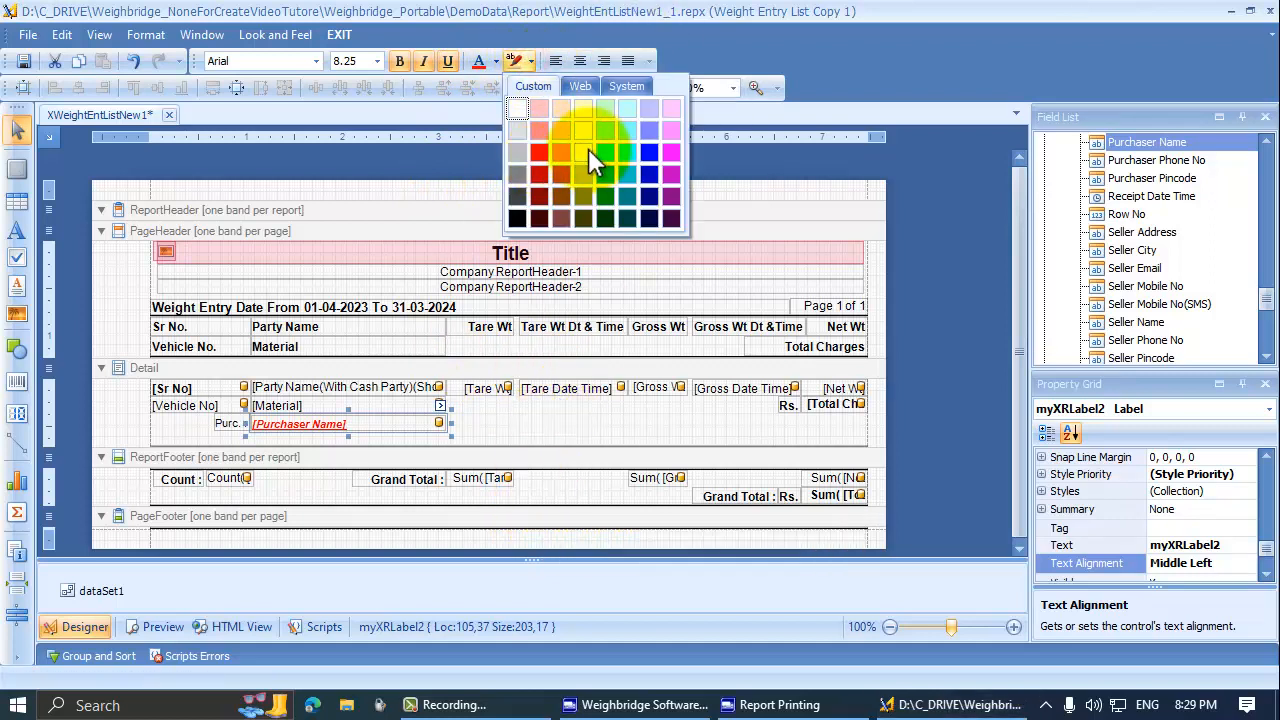
left_click(588, 149)
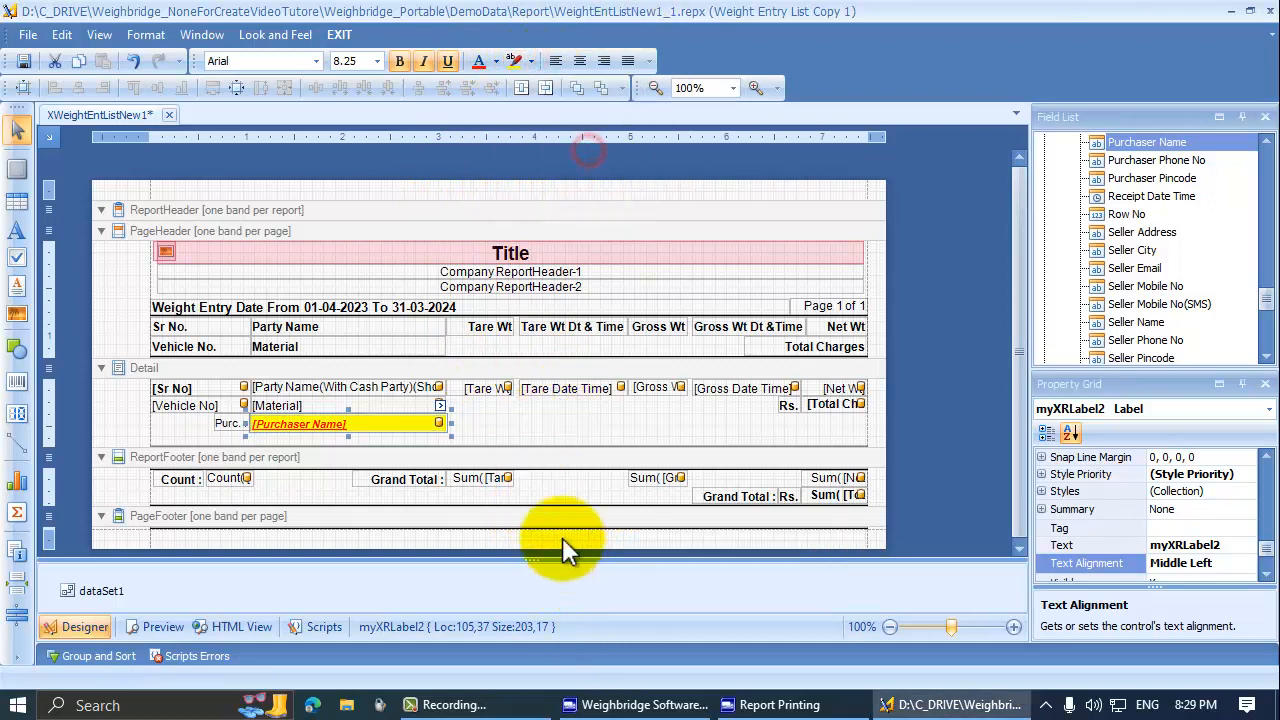
Try centre and right alignment on the Purchaser Name field's text, and restore left alignment
left_click(506, 412)
left_click(409, 424)
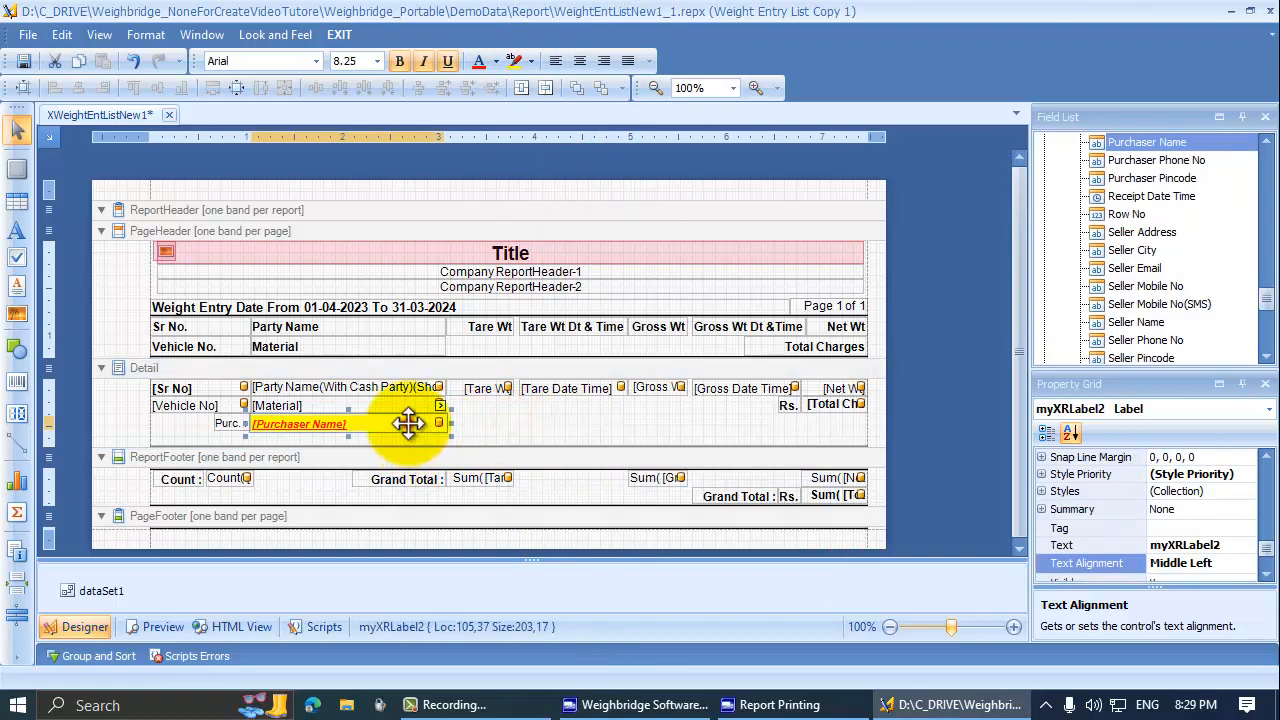
left_click(579, 62)
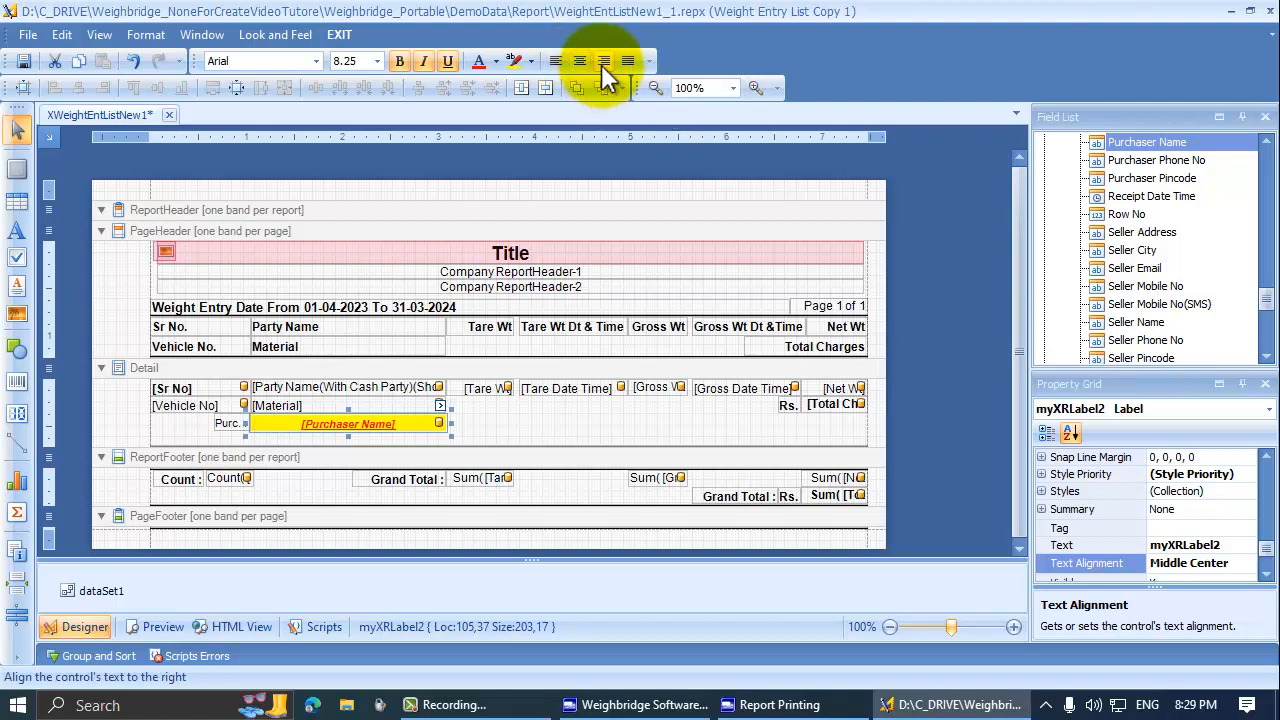
left_click(604, 61)
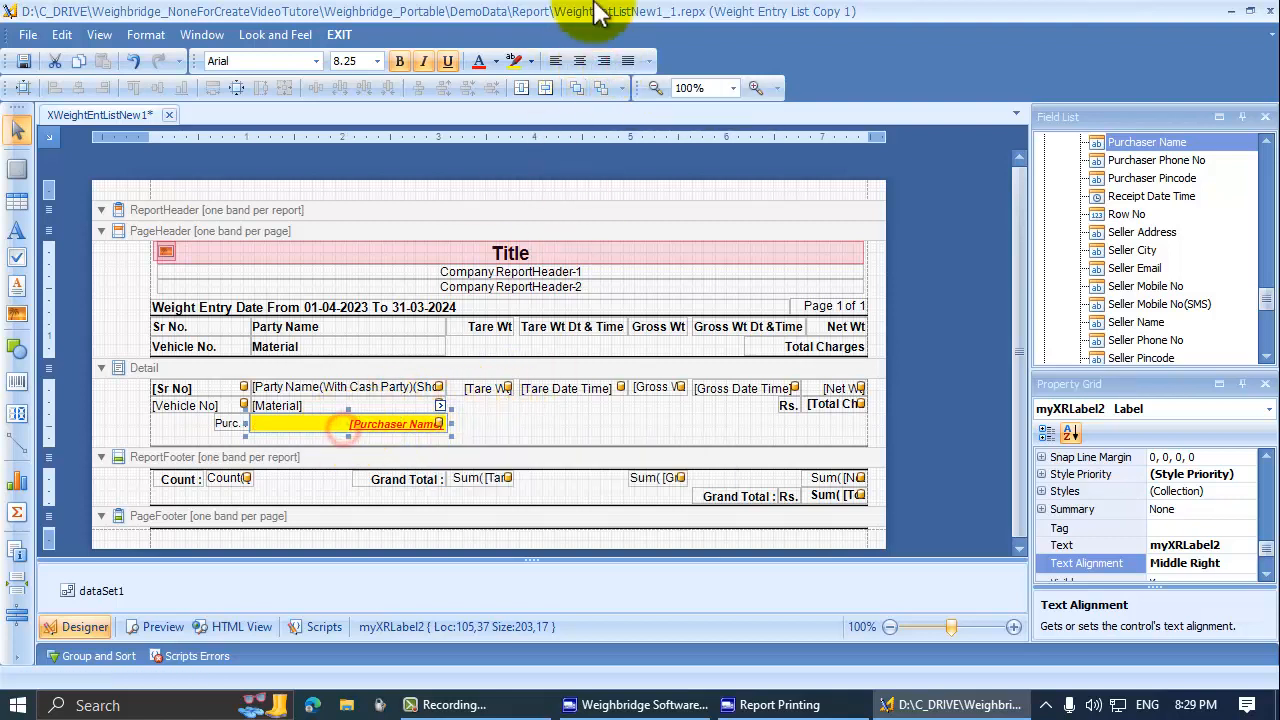
left_click(555, 61)
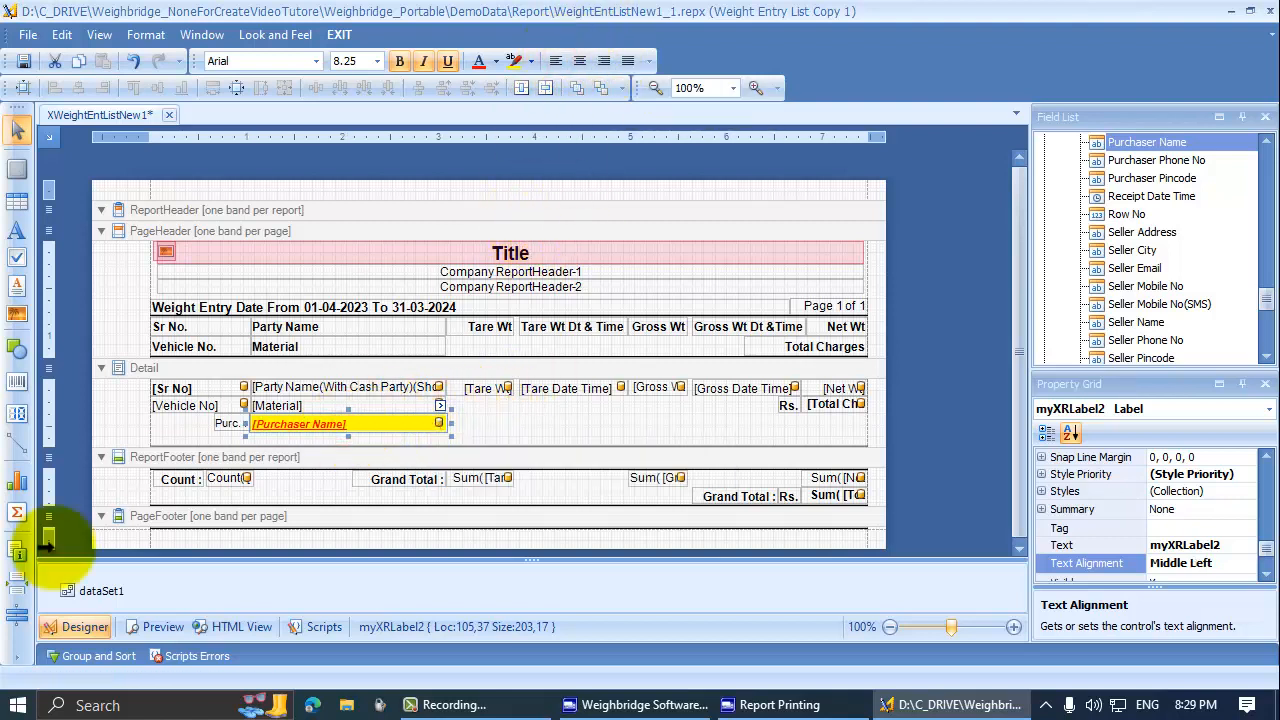
Preview the report to check the formatted purchaser row across the first pages, and return to the design view
left_click(160, 626)
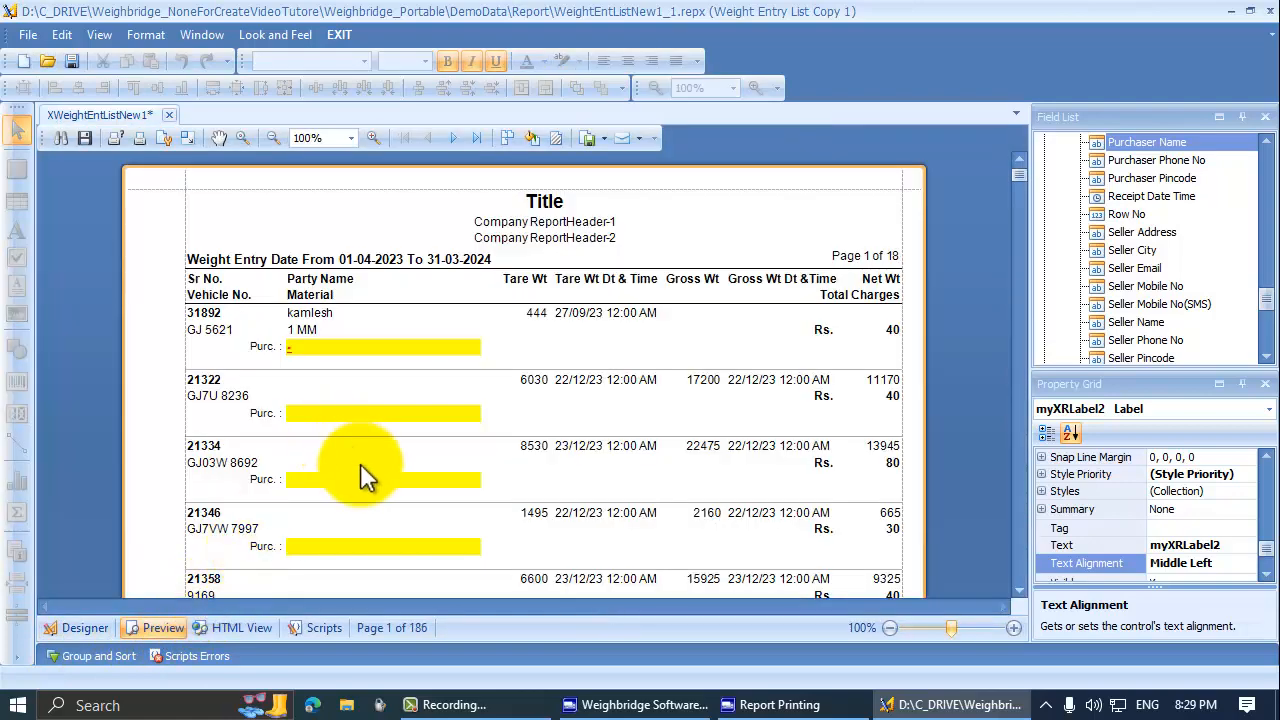
scroll(360, 470, "down", 9)
scroll(367, 480, "down", 5)
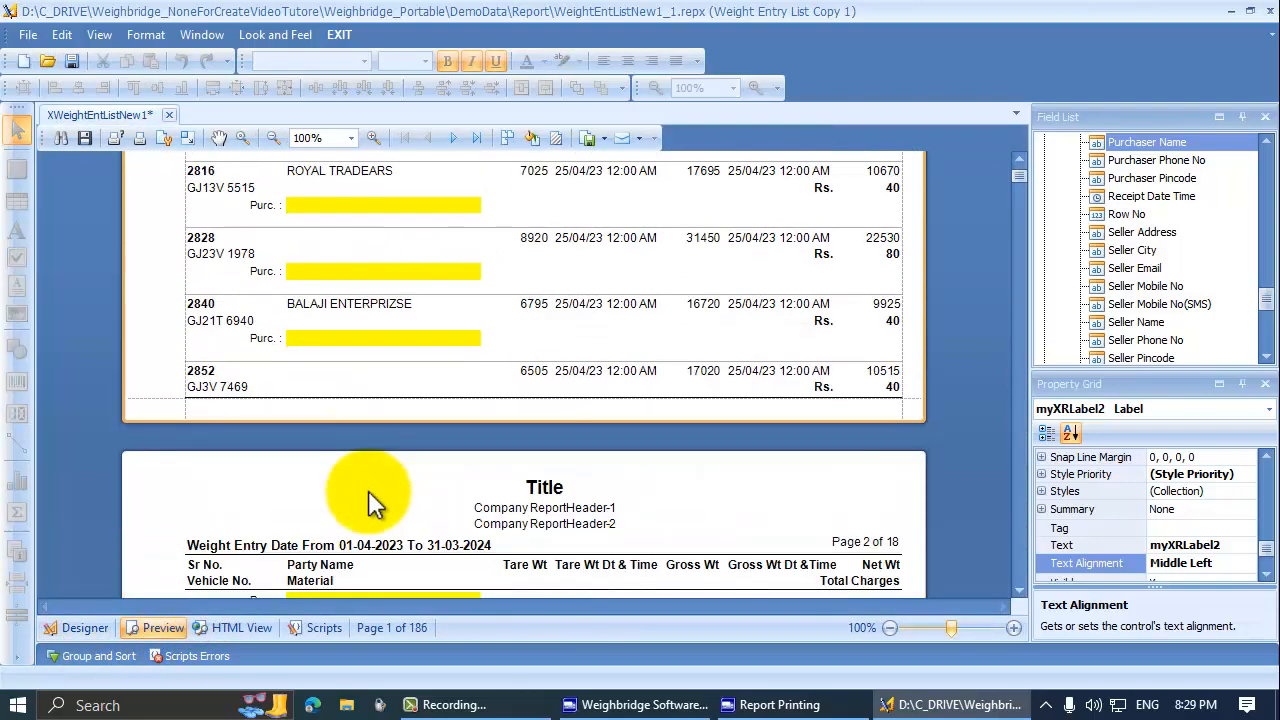
scroll(370, 485, "up", 14)
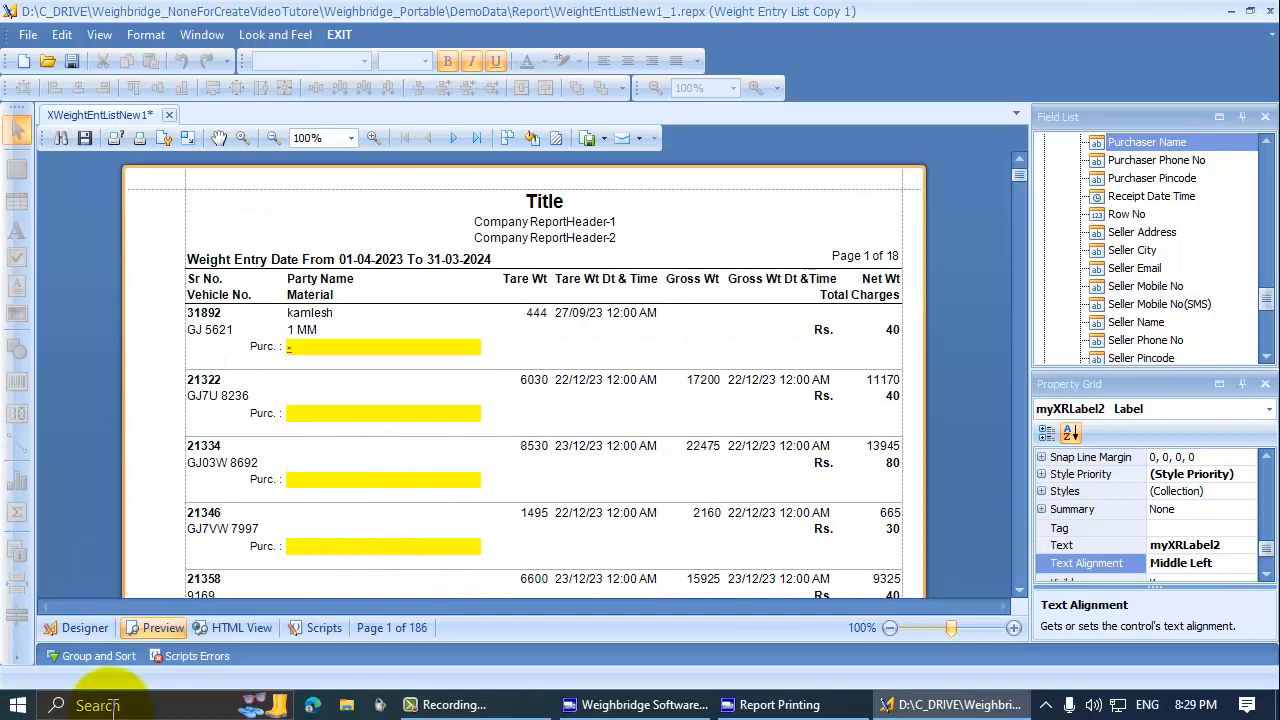
left_click(85, 628)
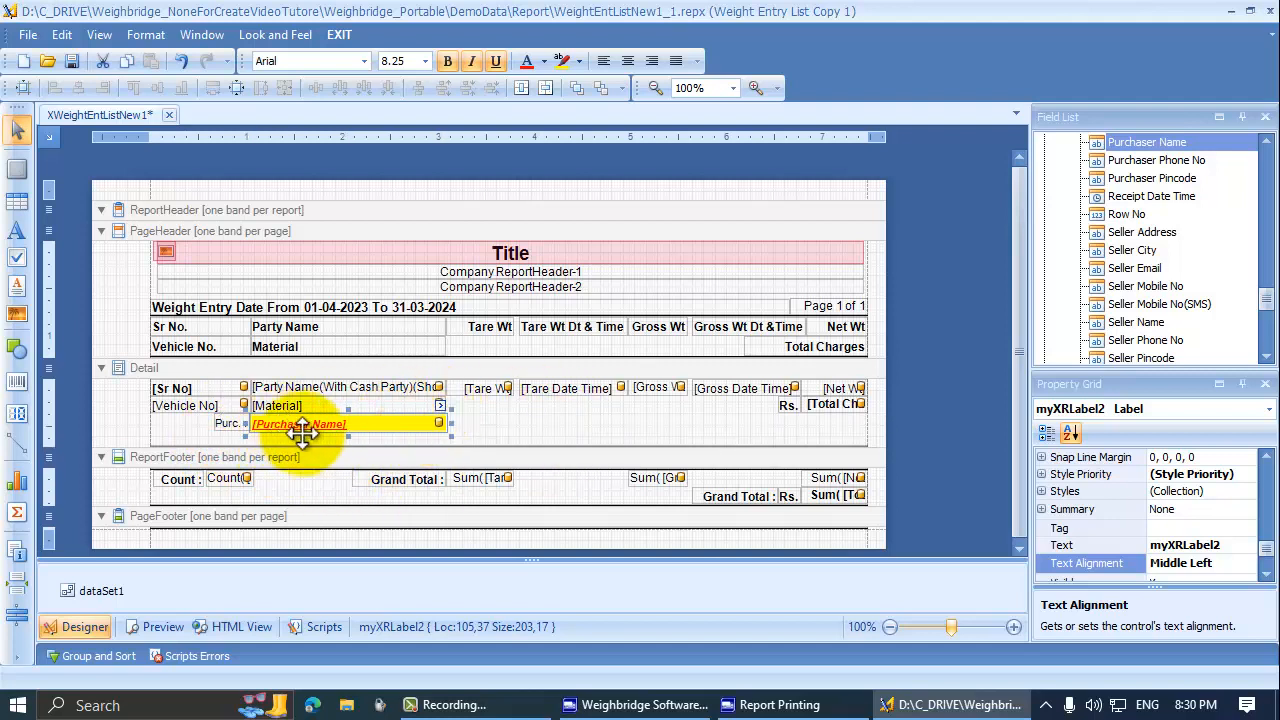
Change the Purchaser Name label's data binding to Party Name(With Cash Party)
left_click(439, 407)
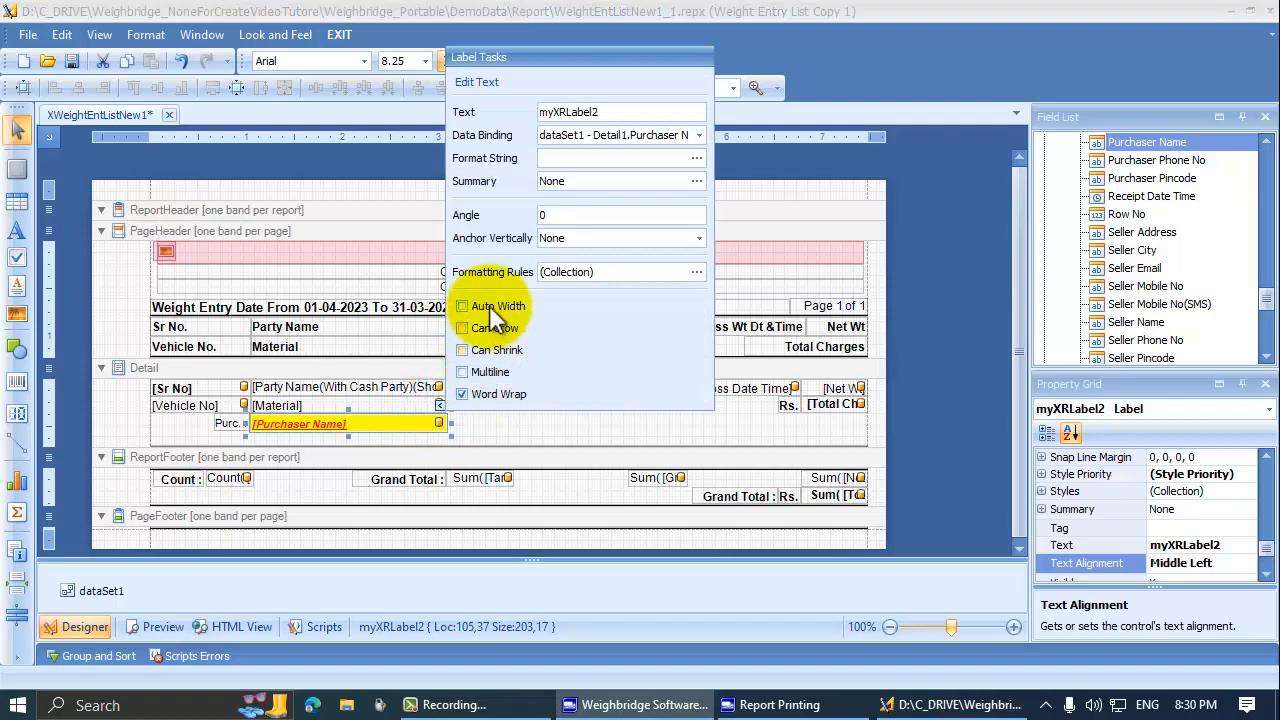
left_click(476, 440)
left_click(430, 422)
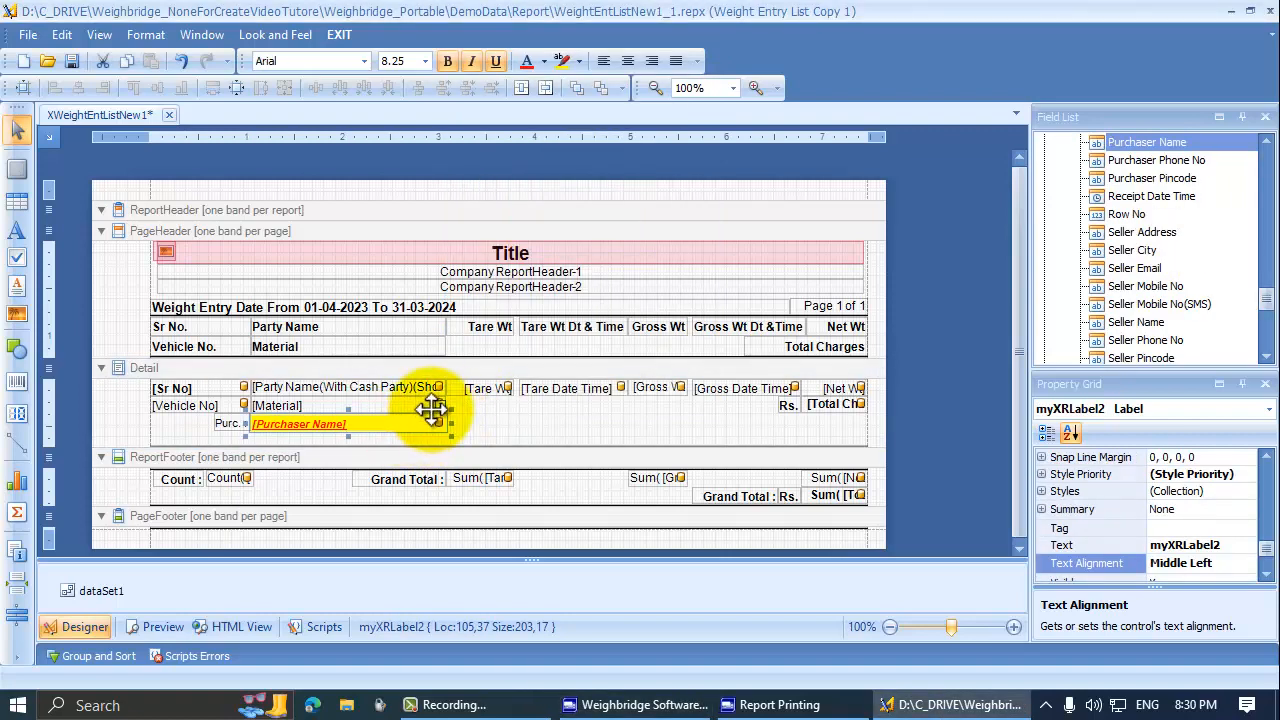
left_click(440, 405)
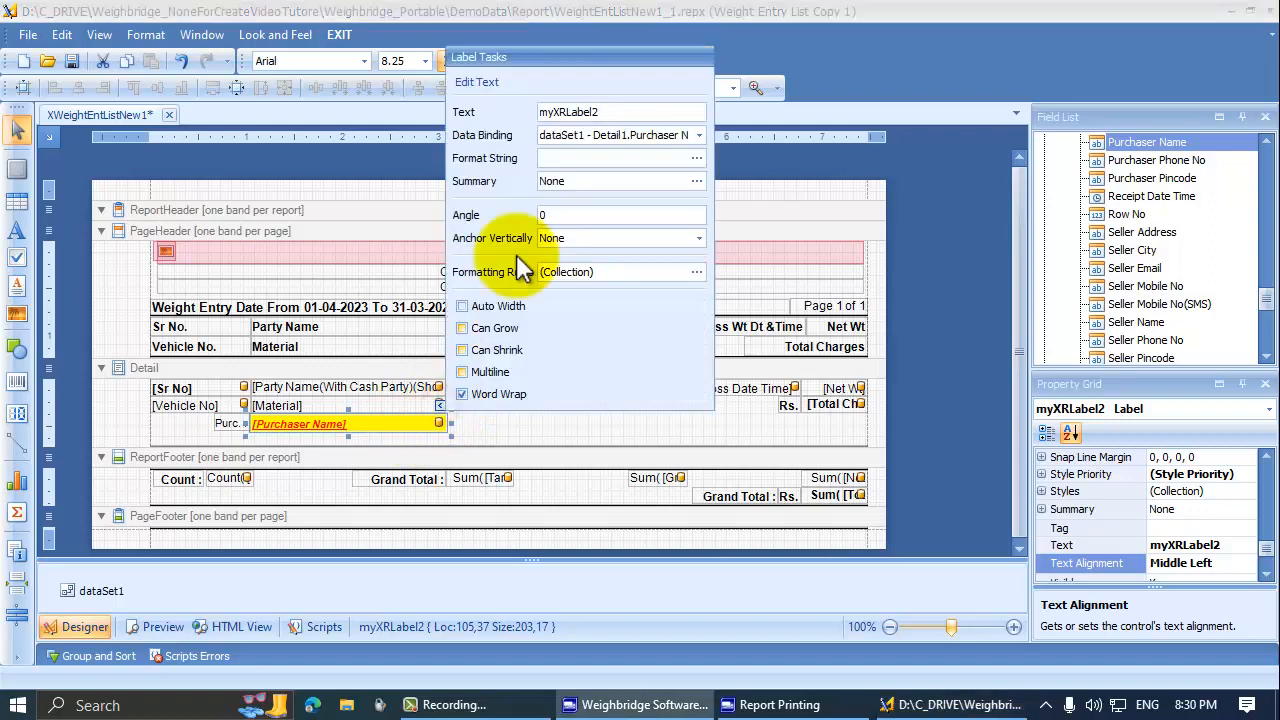
left_click(699, 135)
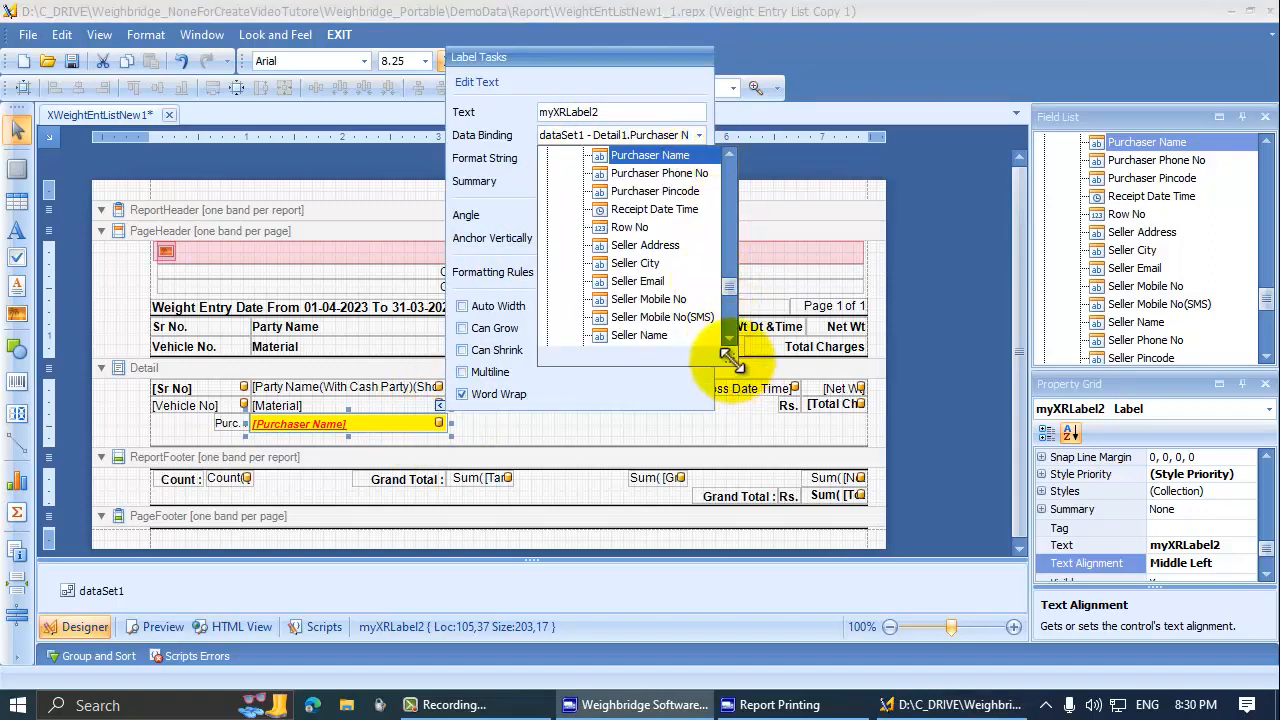
left_click_drag(729, 357, 1062, 418)
scroll(660, 322, "up", 1)
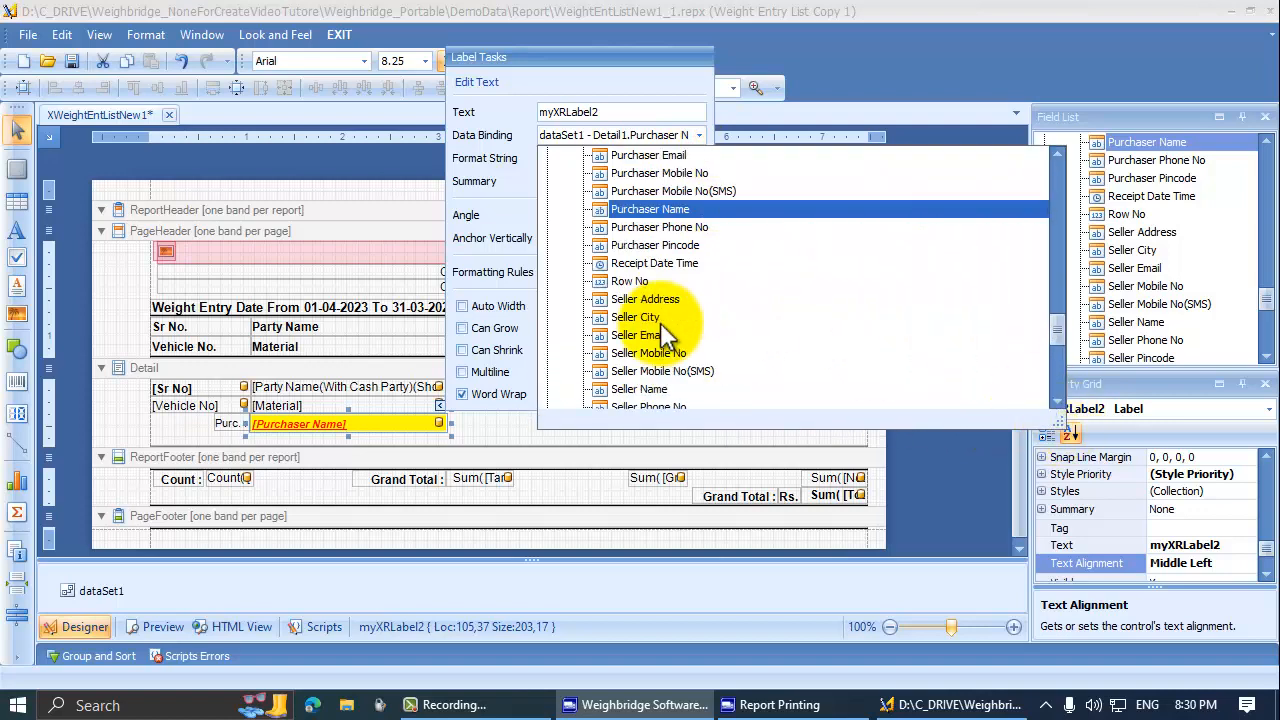
scroll(660, 322, "up", 4)
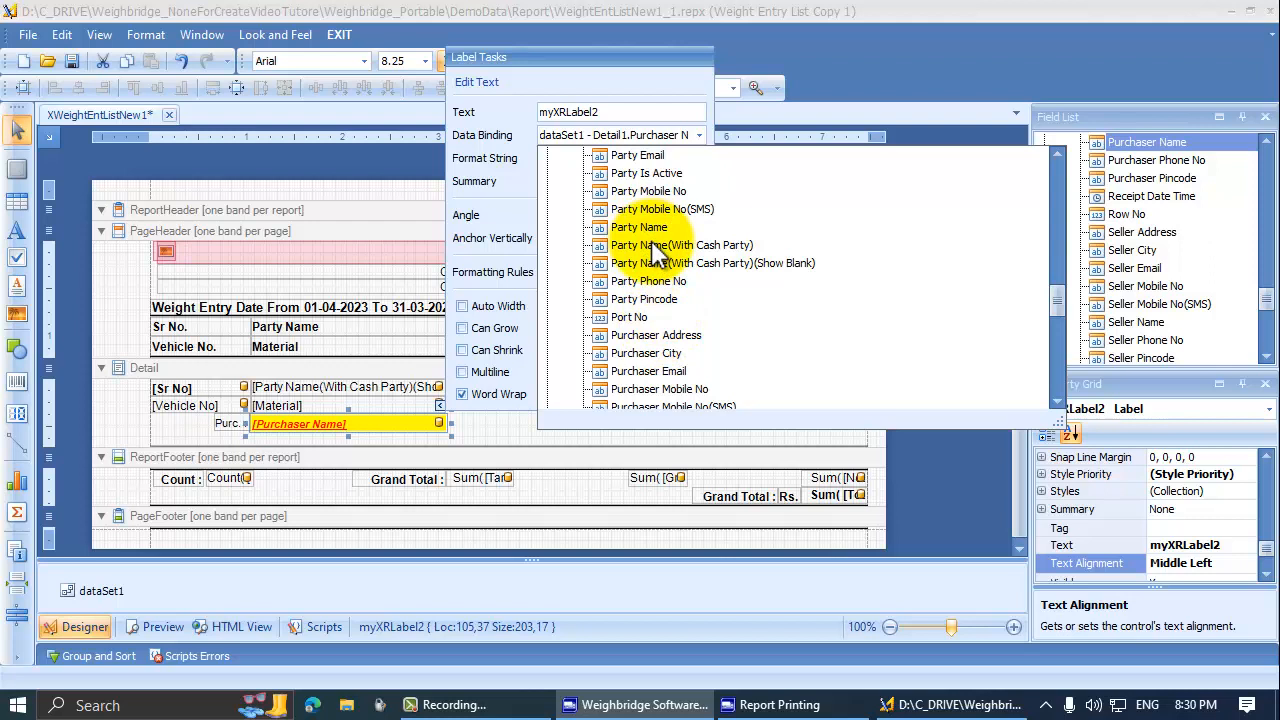
left_click(651, 245)
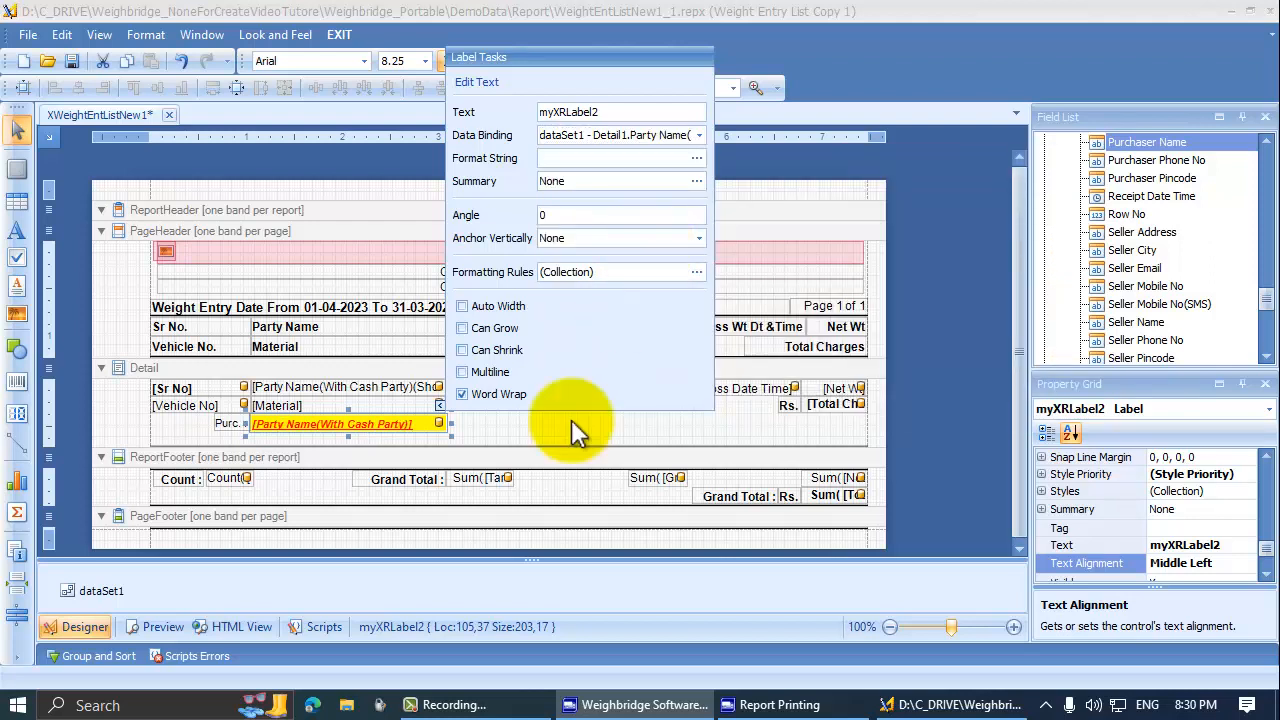
left_click(520, 421)
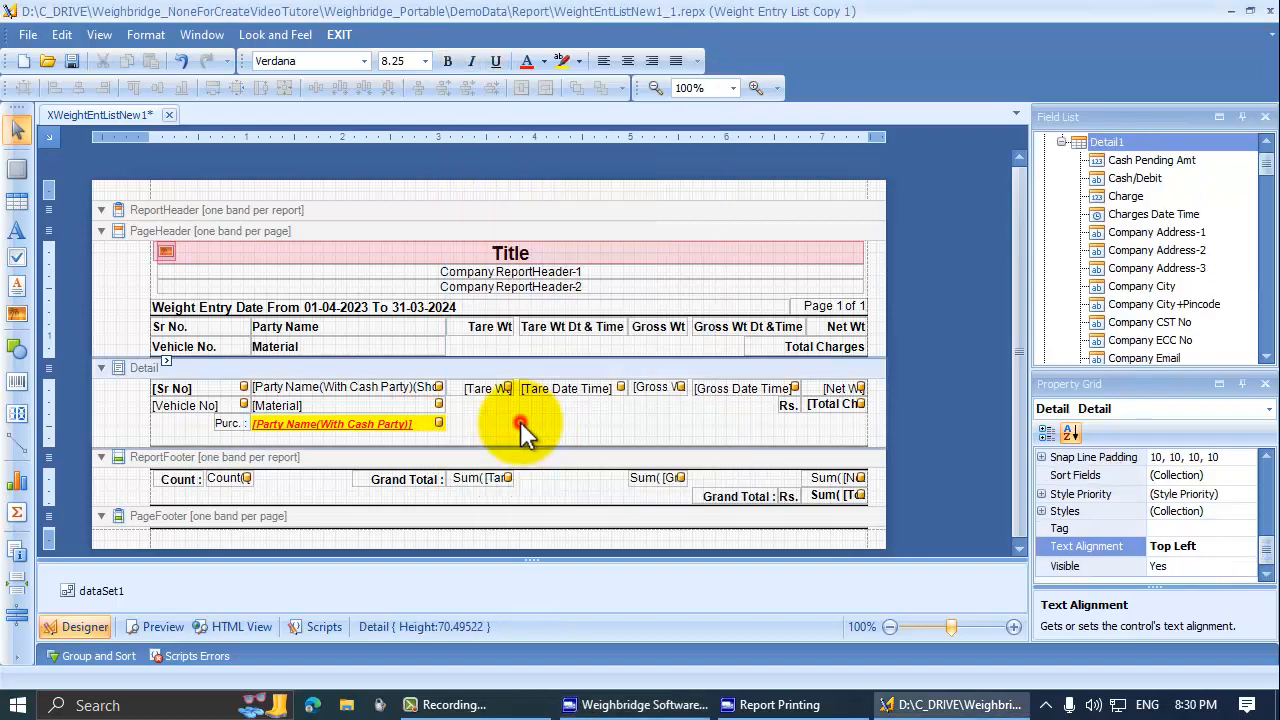
Preview the report to check the rebound party name in the Purc. row, and return to the design view
left_click(160, 627)
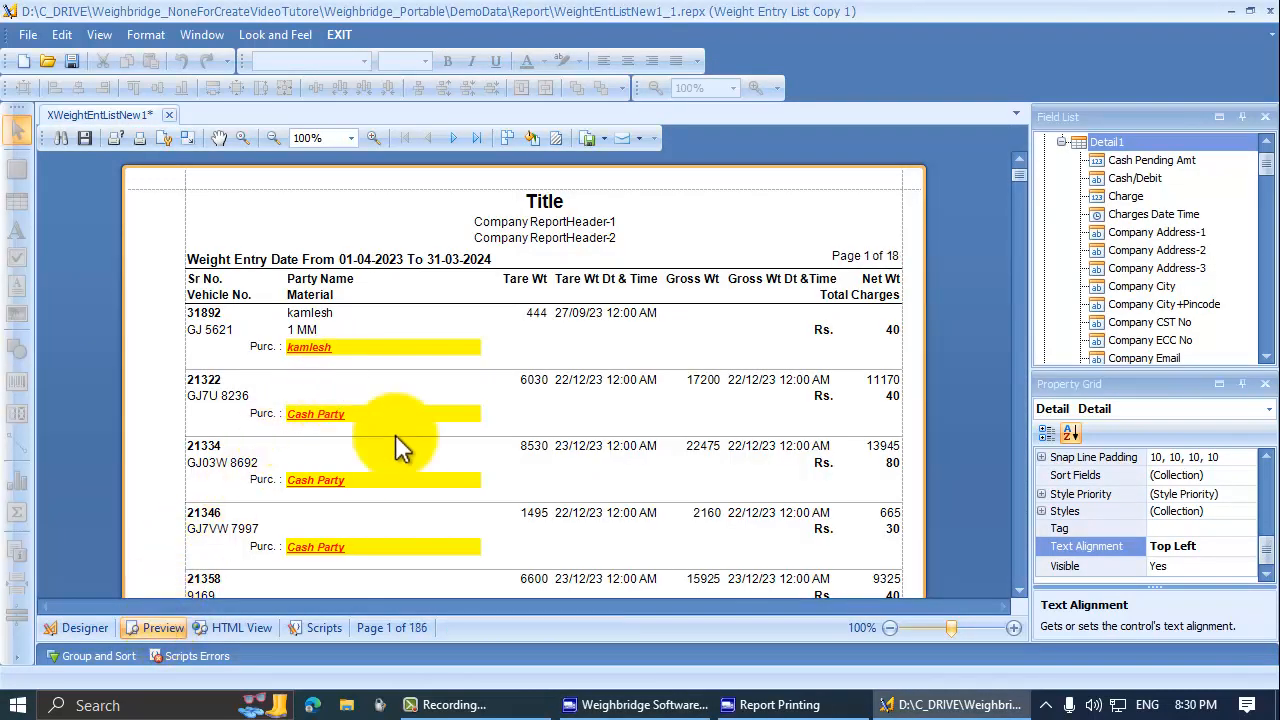
scroll(408, 478, "down", 2)
scroll(408, 478, "down", 3)
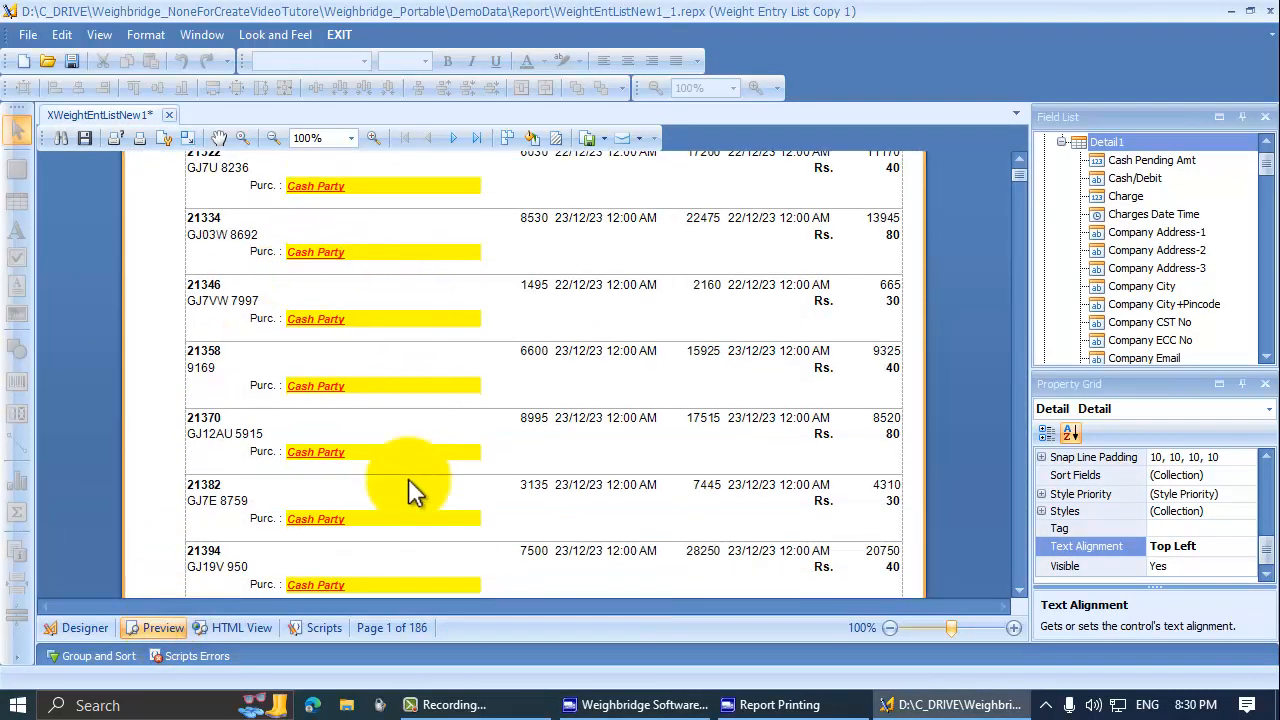
left_click(79, 627)
Review the label task options of the yellow Party Name(With Cash Party) field and close them
left_click(427, 425)
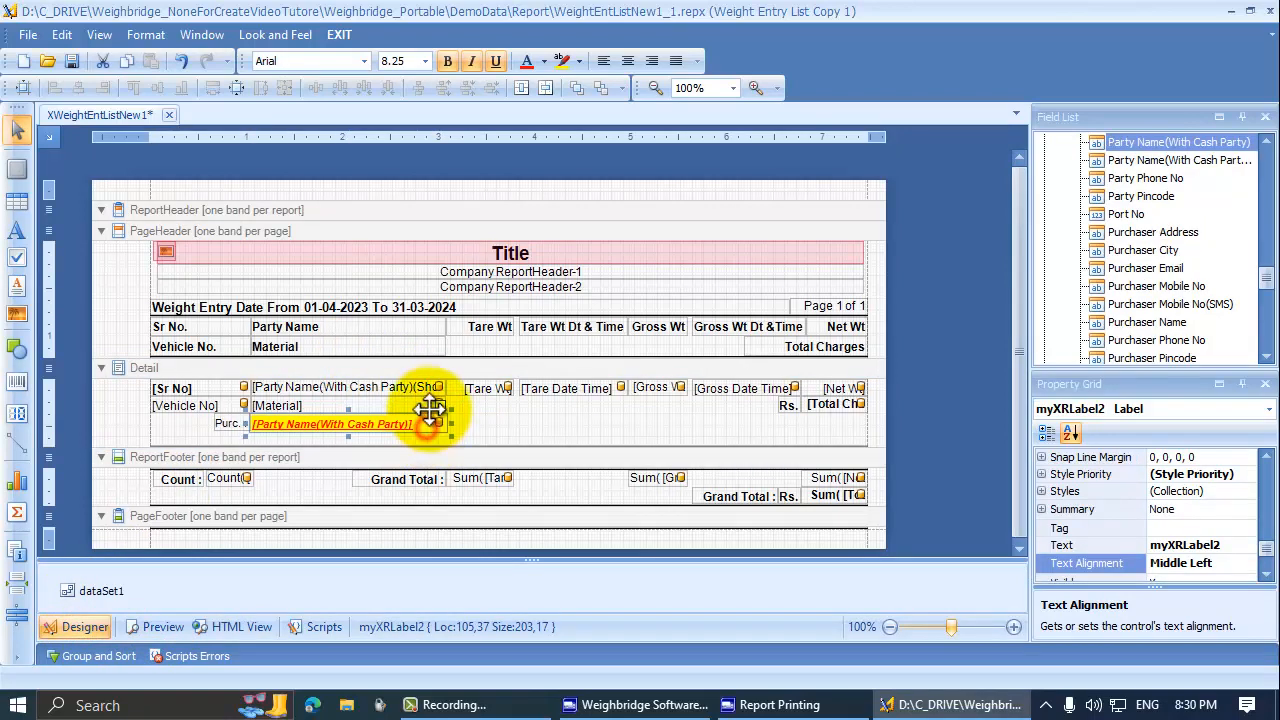
left_click(440, 404)
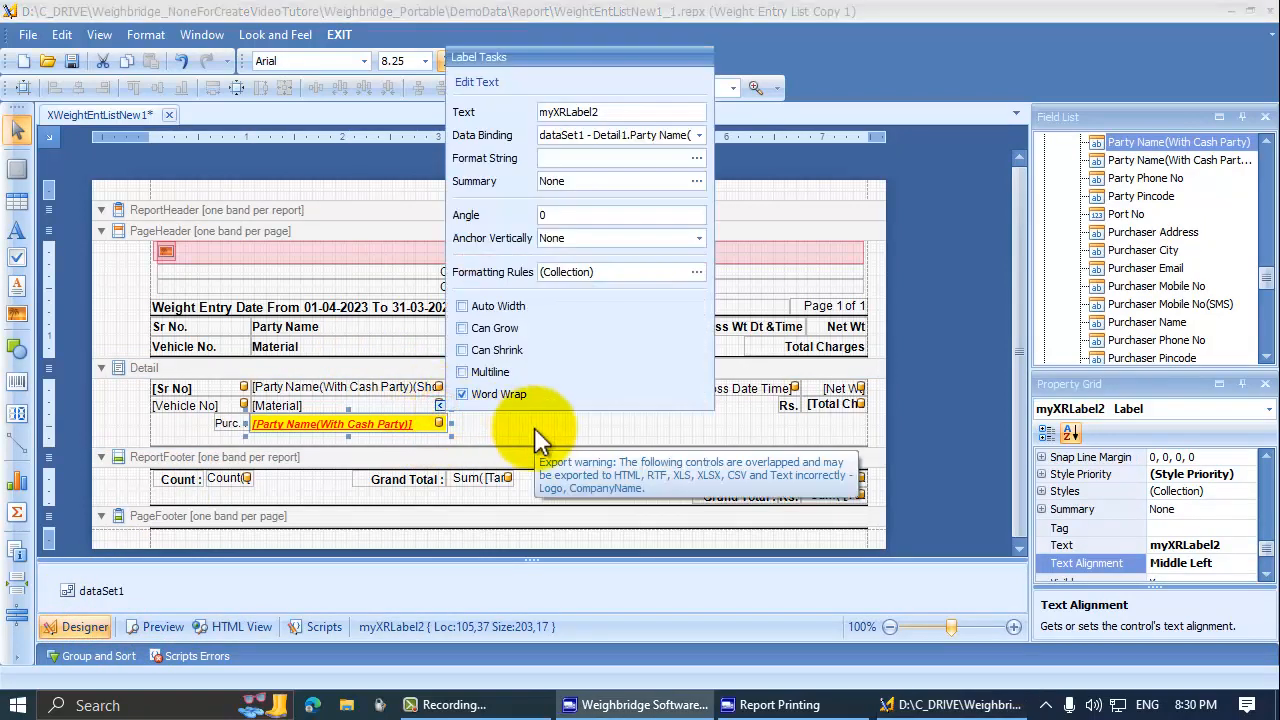
left_click(535, 432)
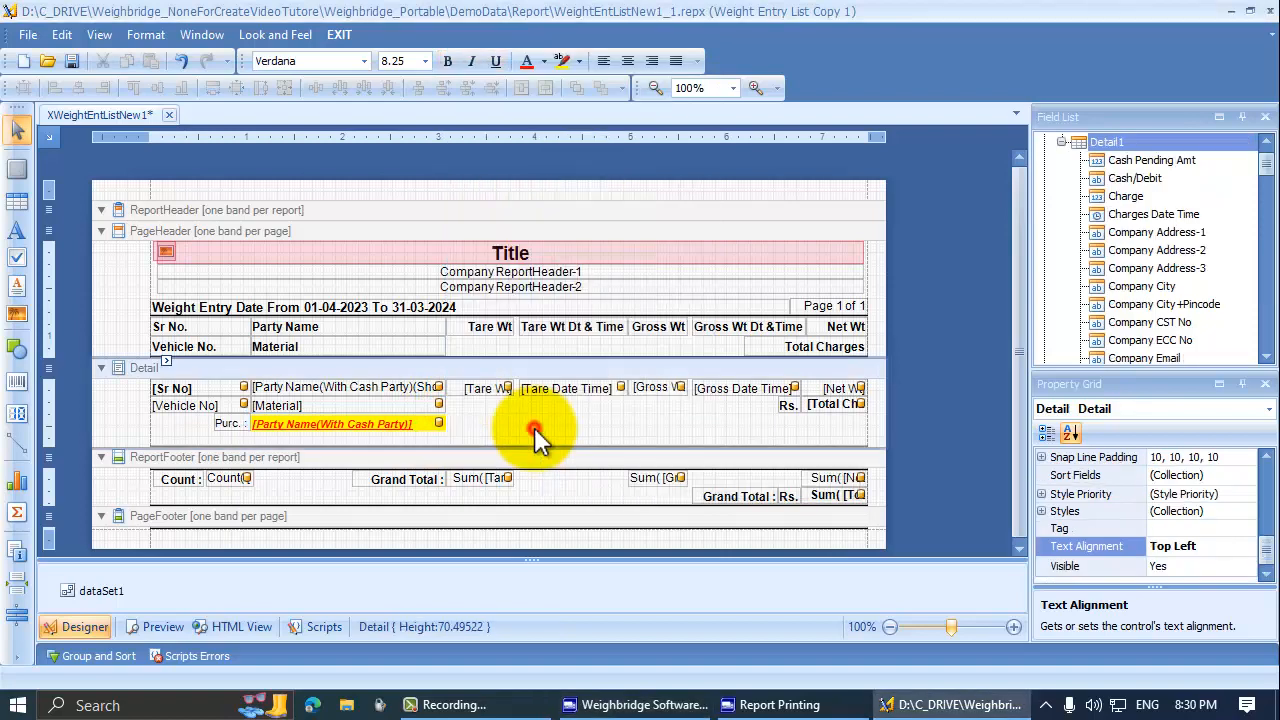
Set the format string of the Tare Wt field in the Detail band to {0: #0}
left_click(491, 389)
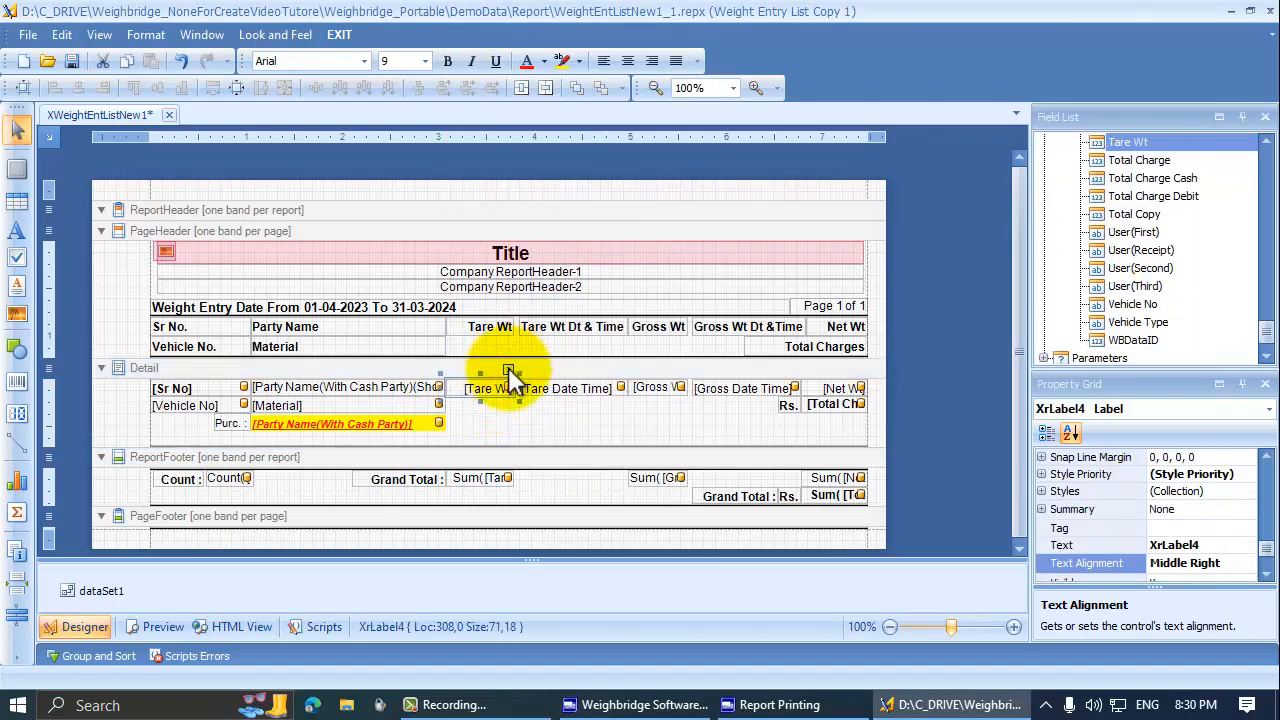
left_click(508, 370)
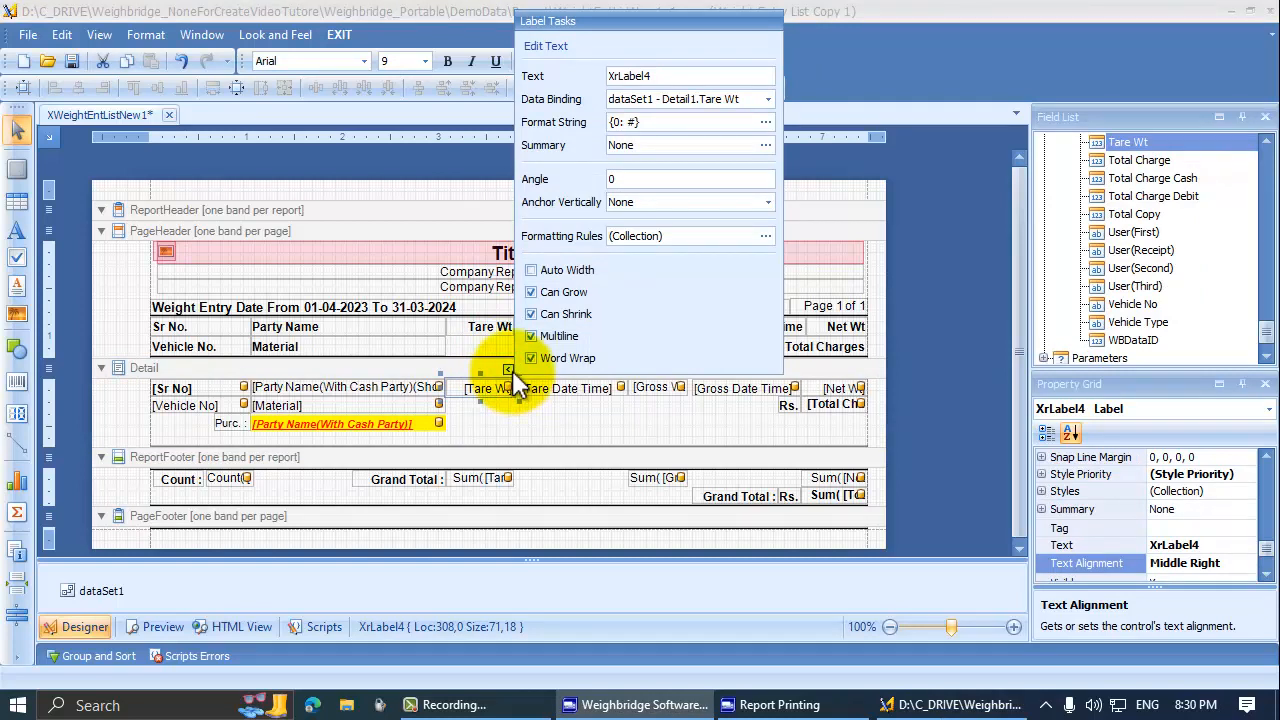
double_click(625, 121)
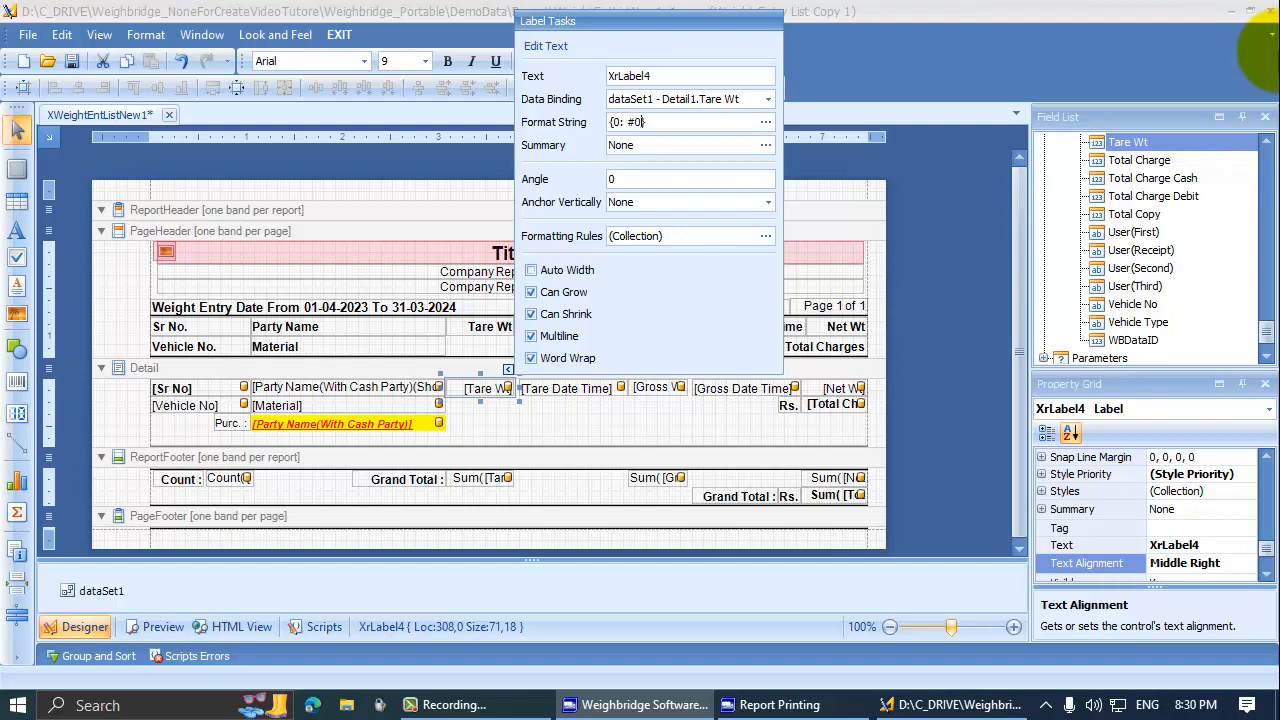
key("Tab")
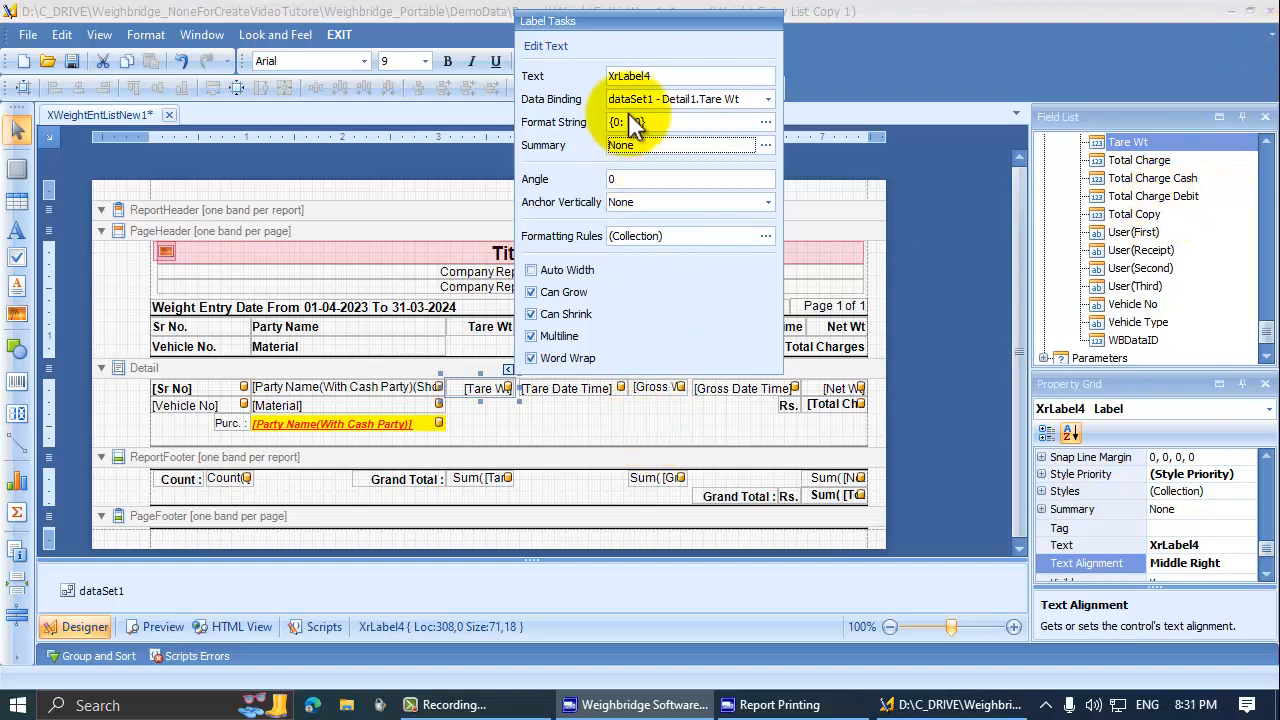
left_click(523, 432)
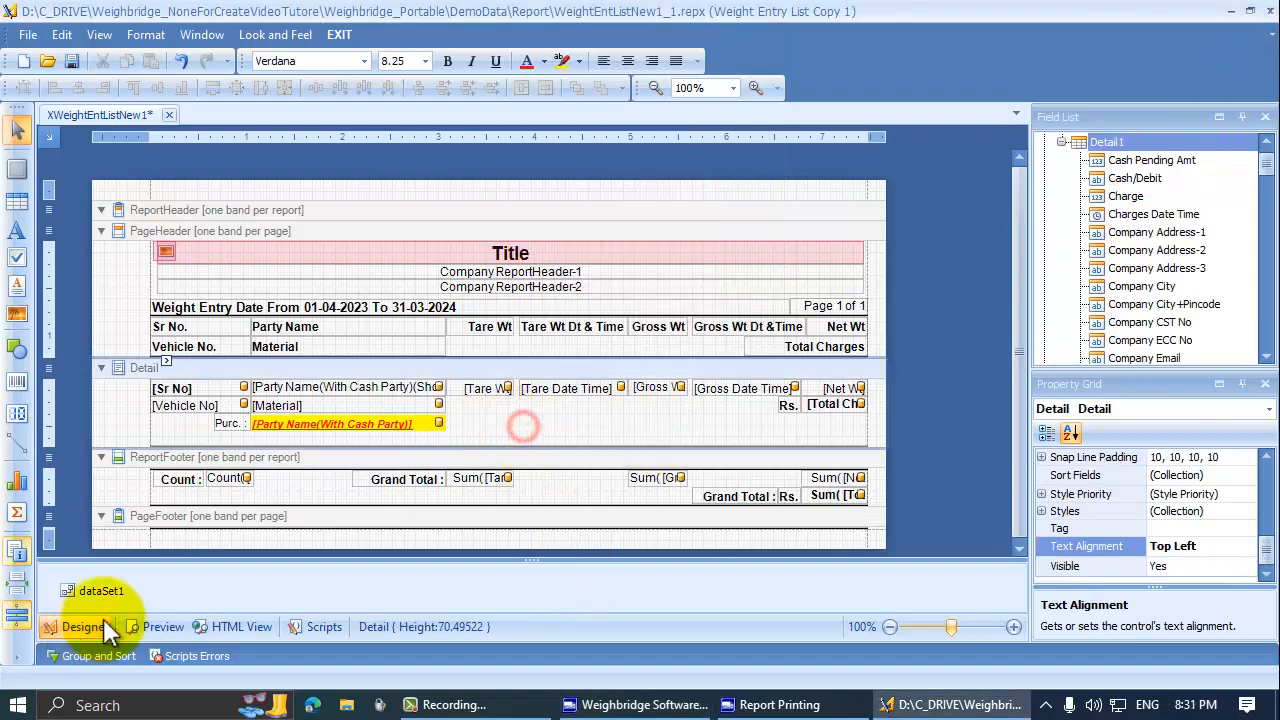
Preview the report to check the Tare Wt values with their number format, and return to the design view
left_click(152, 627)
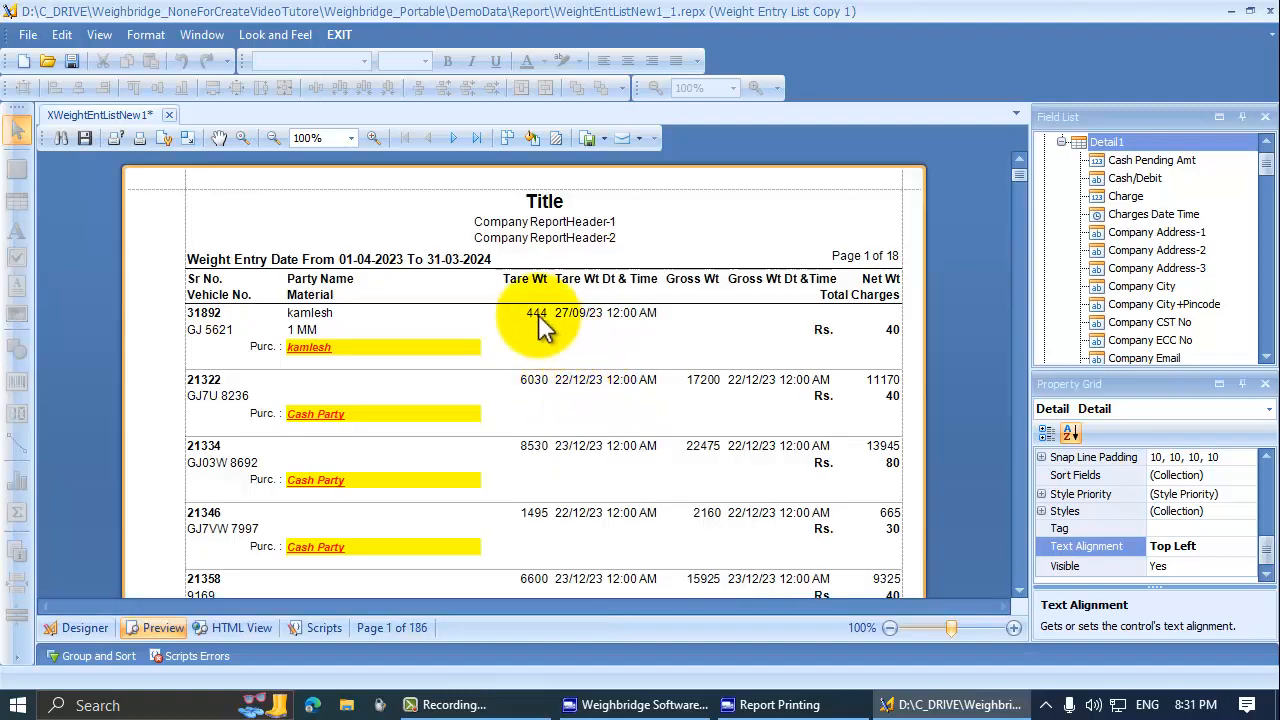
scroll(609, 488, "down", 3)
scroll(610, 490, "up", 3)
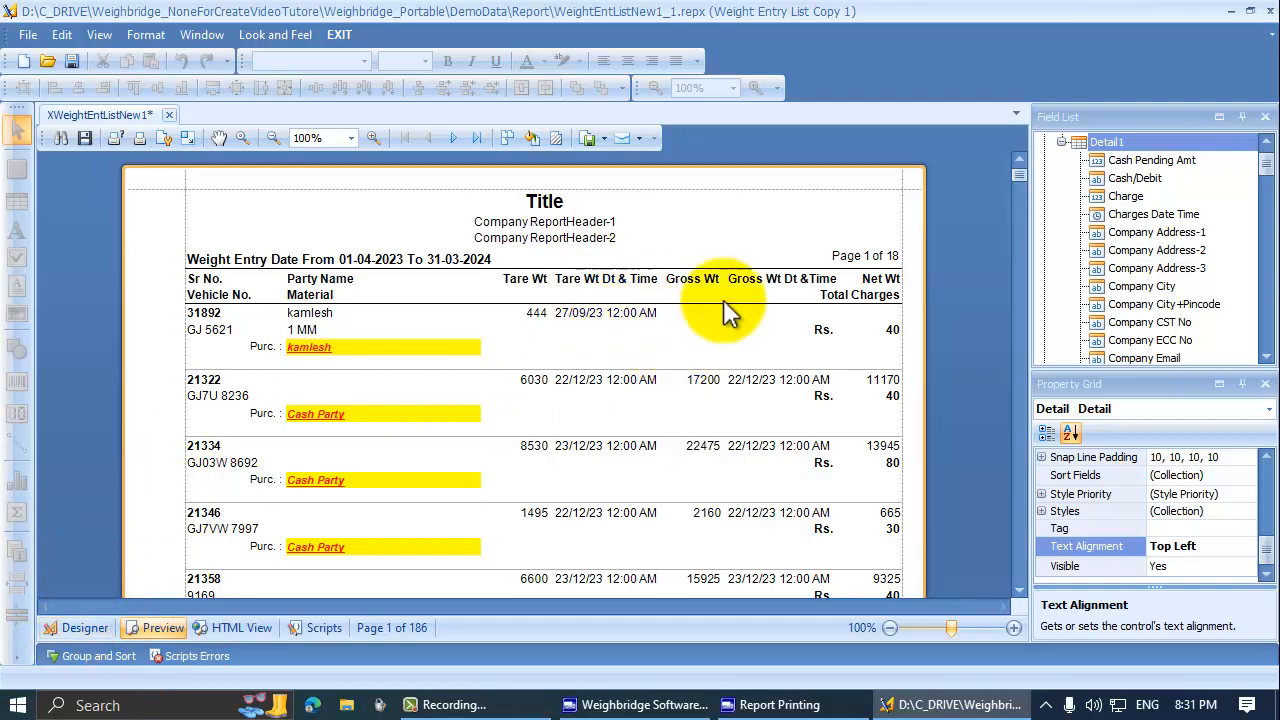
left_click(98, 625)
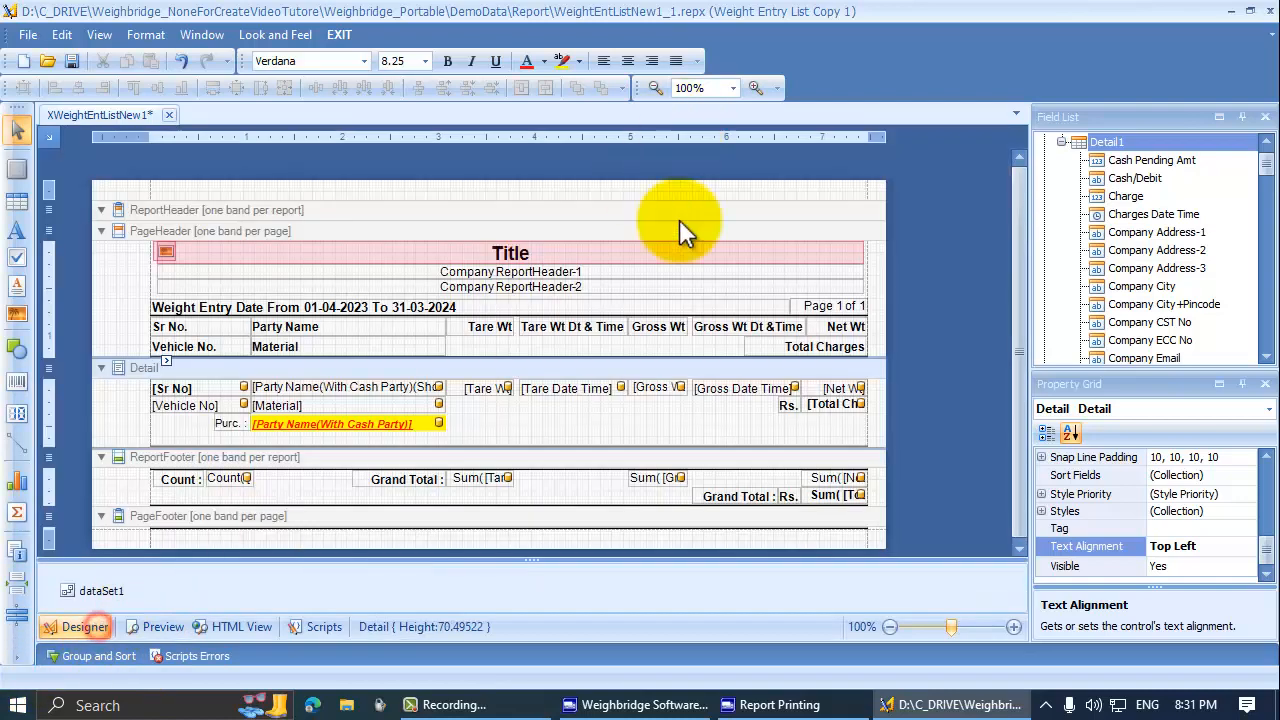
Set the format string of the Gross Wt field in the Detail band to {0: #0}, and check it in the report preview
left_click(657, 386)
left_click(682, 368)
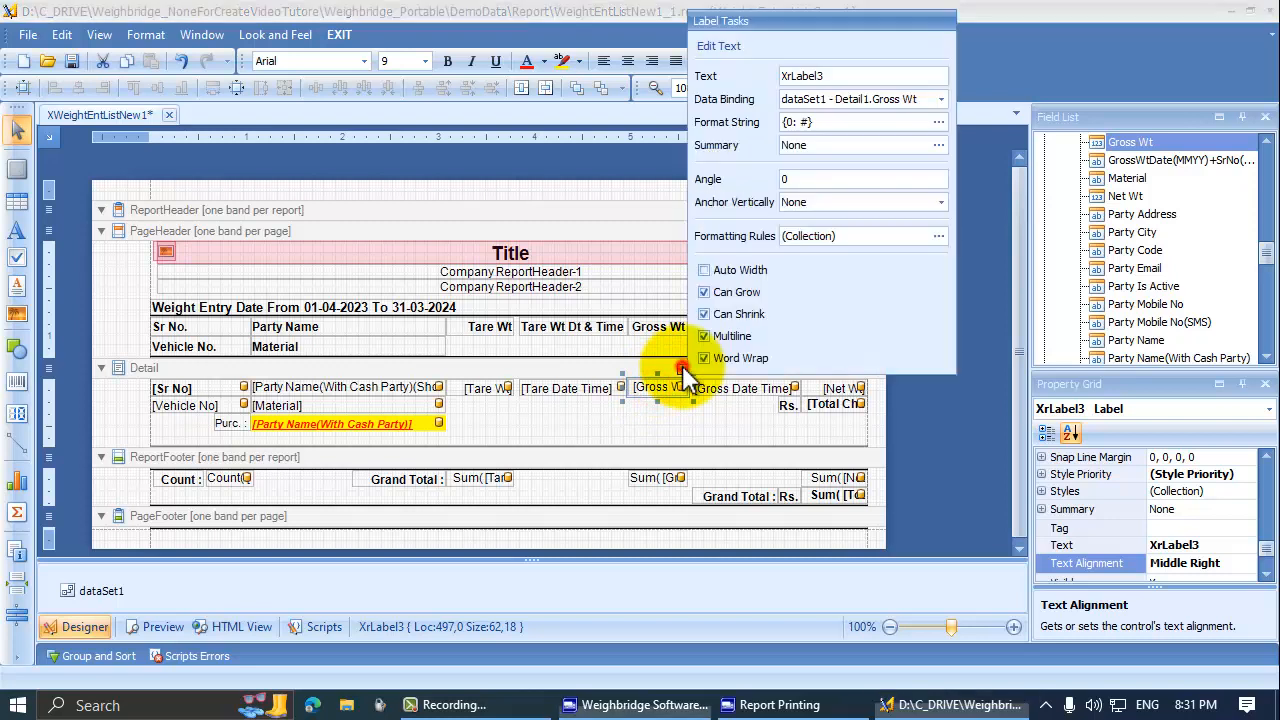
left_click(812, 122)
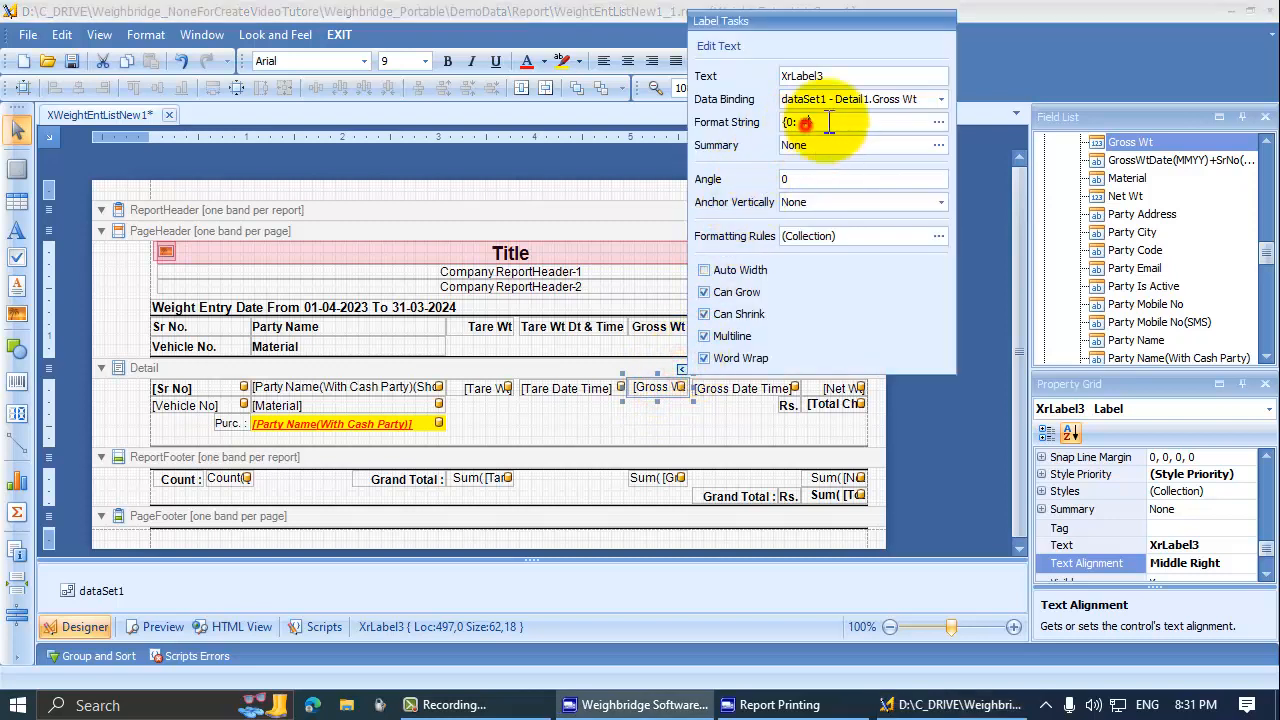
type("0")
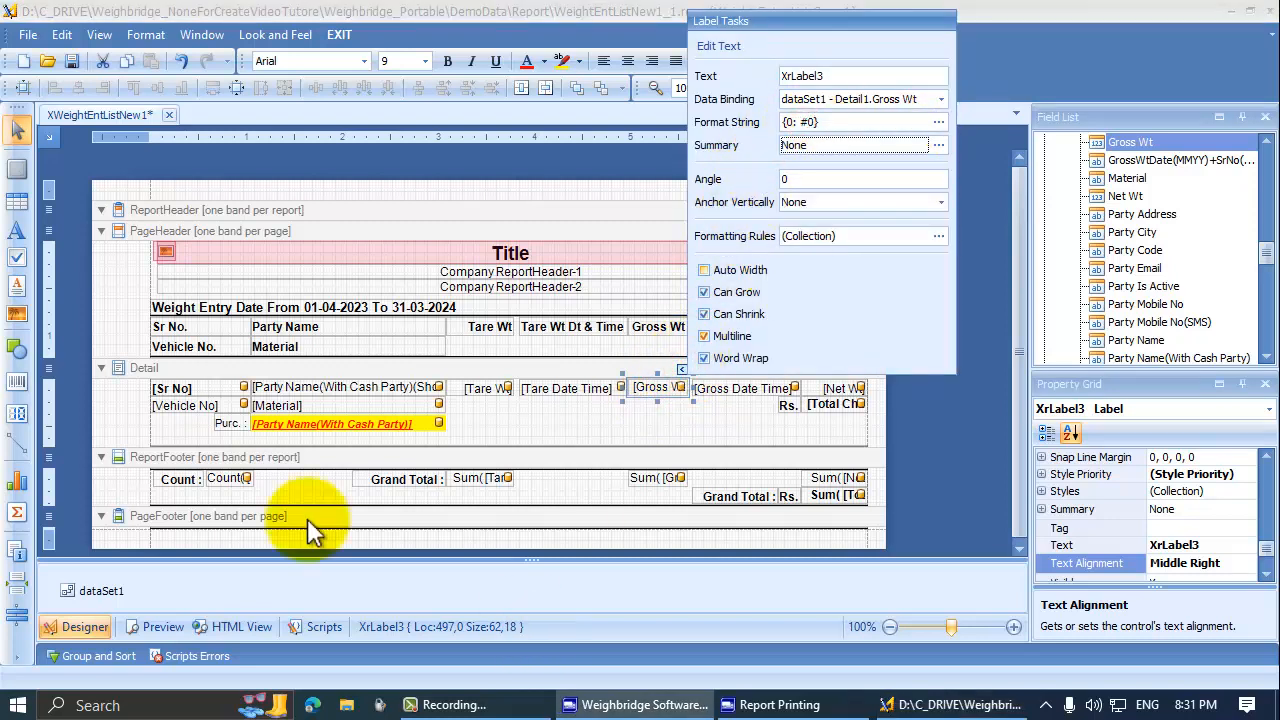
left_click(156, 627)
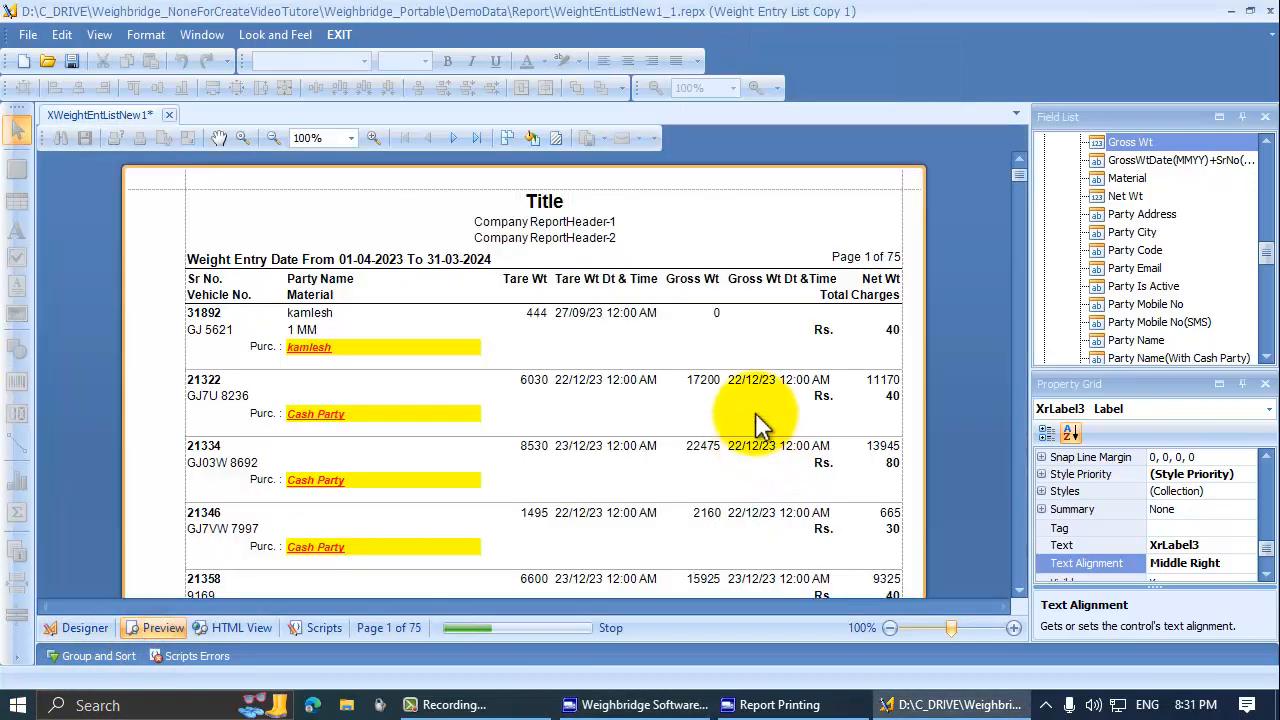
left_click(77, 627)
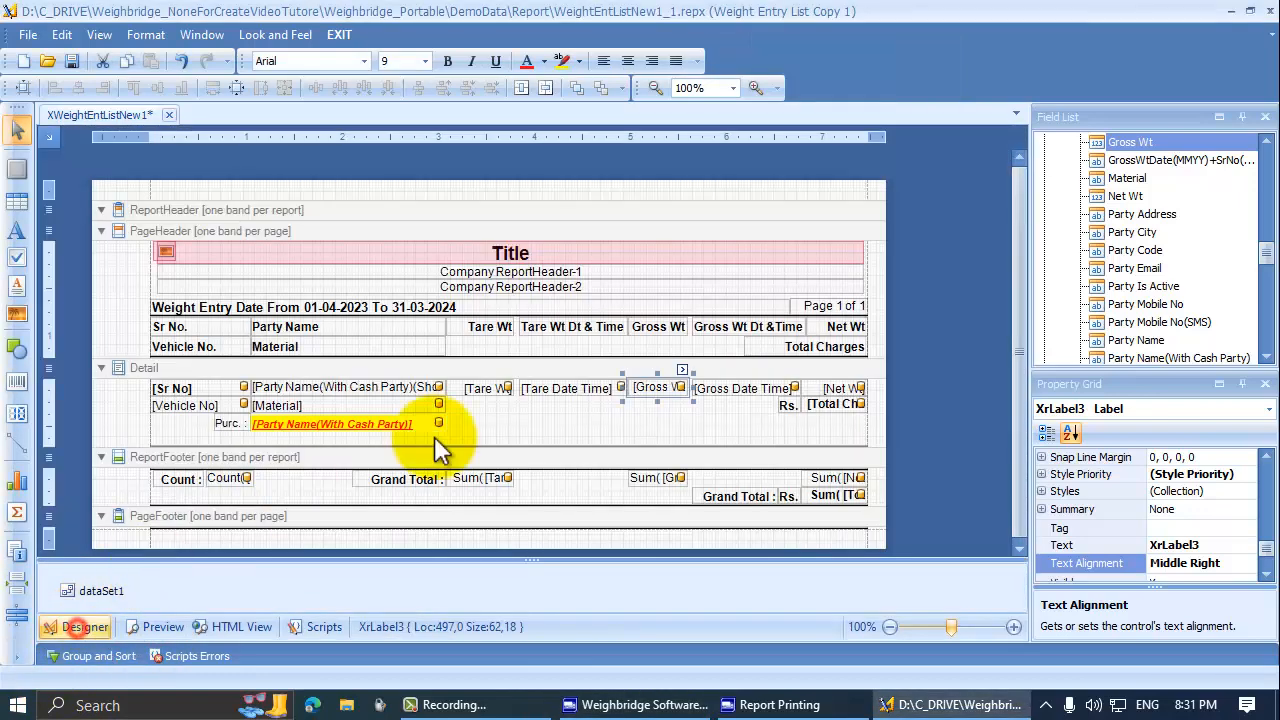
Change the Gross Wt field's format string to {0: #0.00}, preview its two-decimal values, and return to the design view
left_click(682, 371)
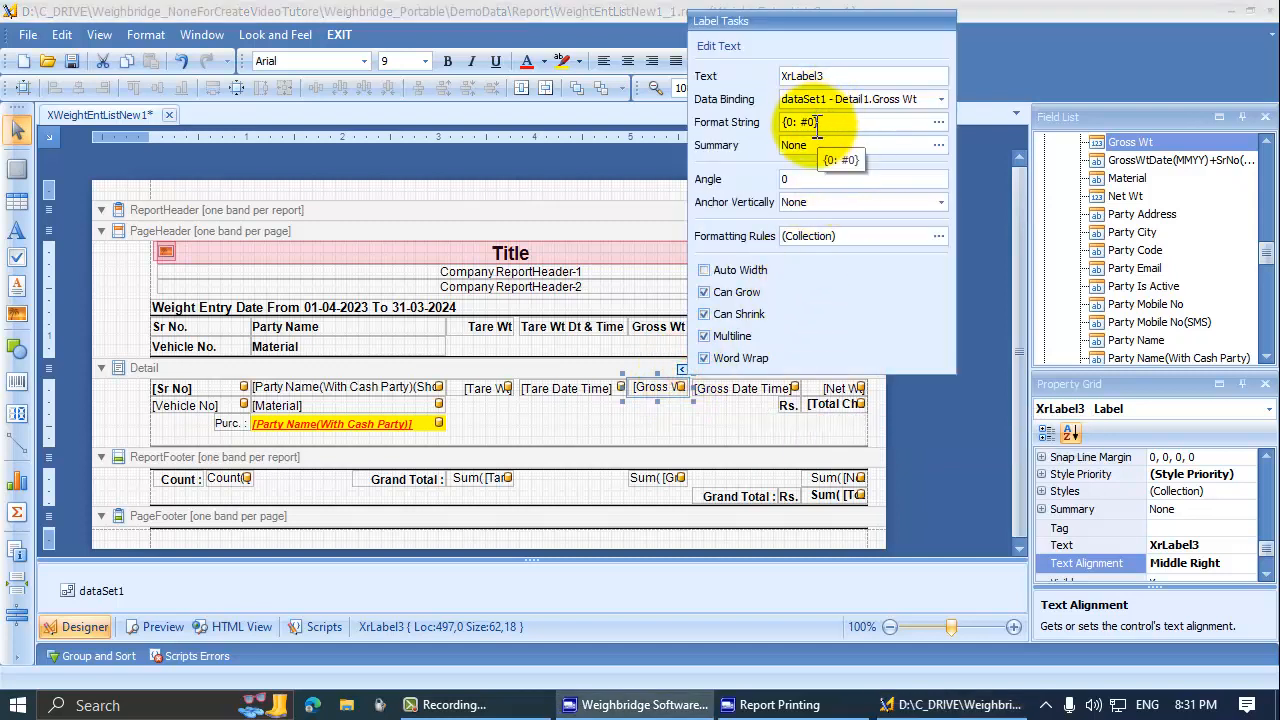
left_click(814, 122)
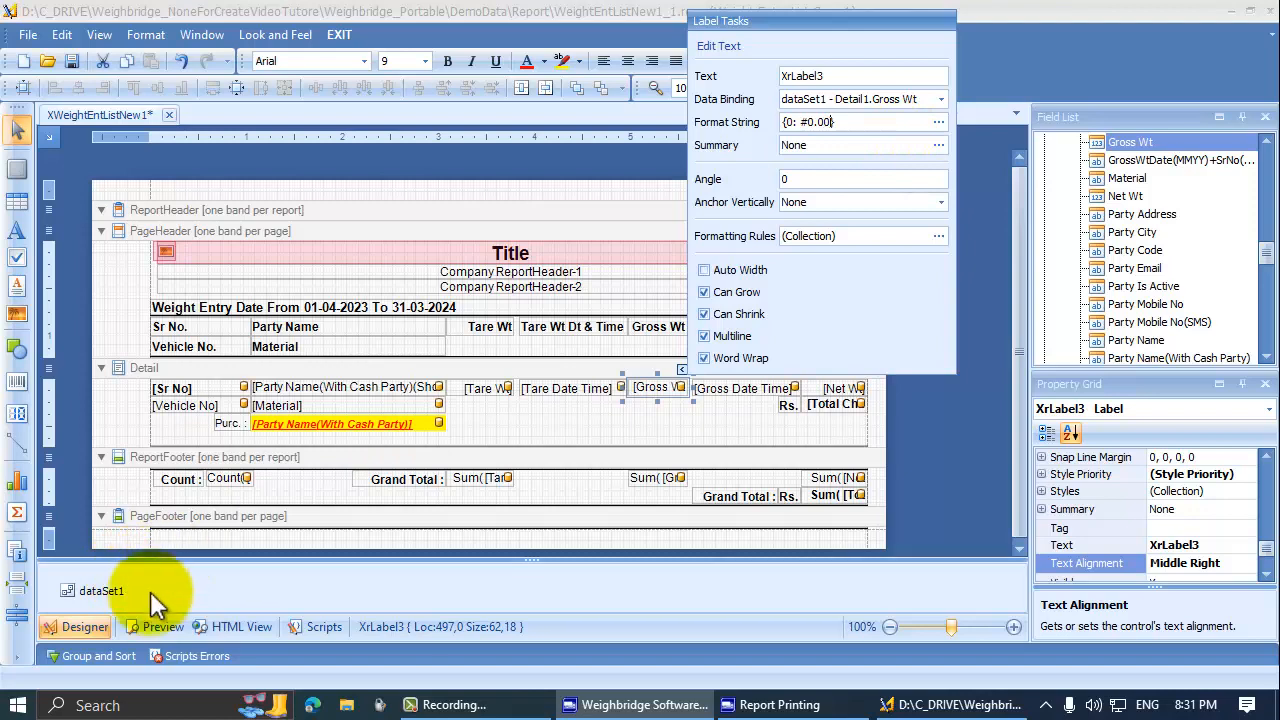
left_click(150, 628)
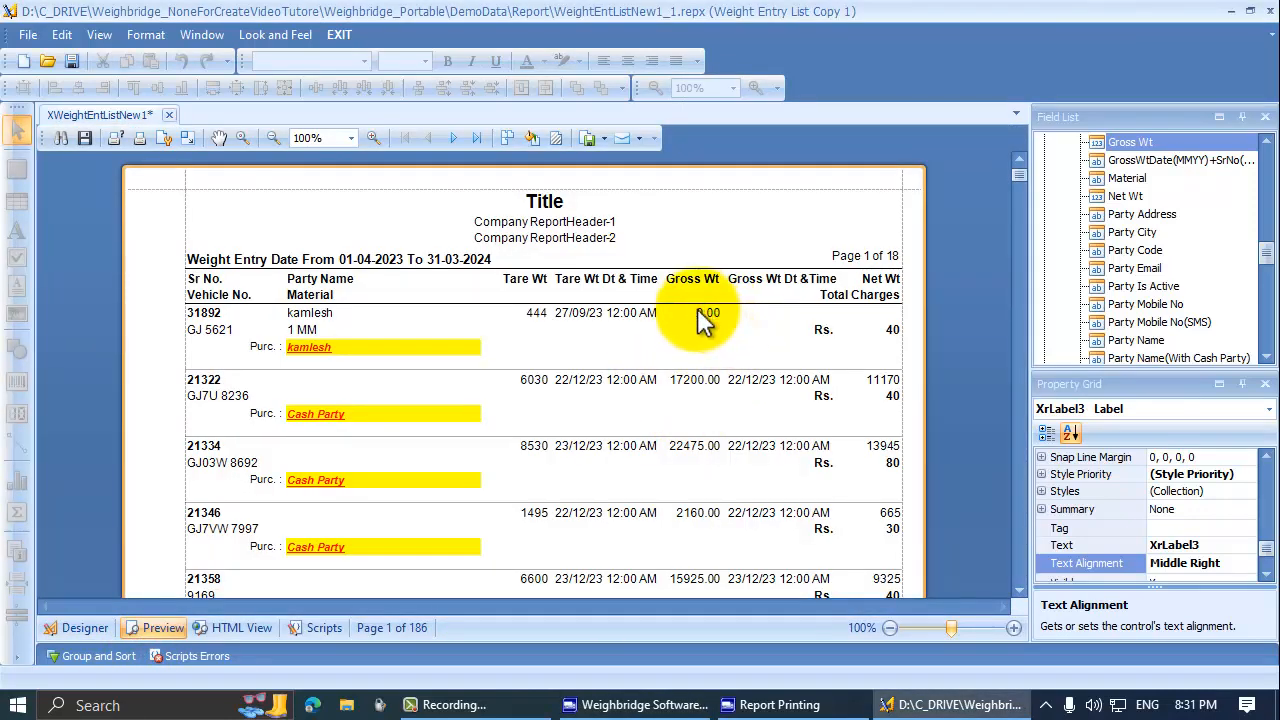
left_click(86, 626)
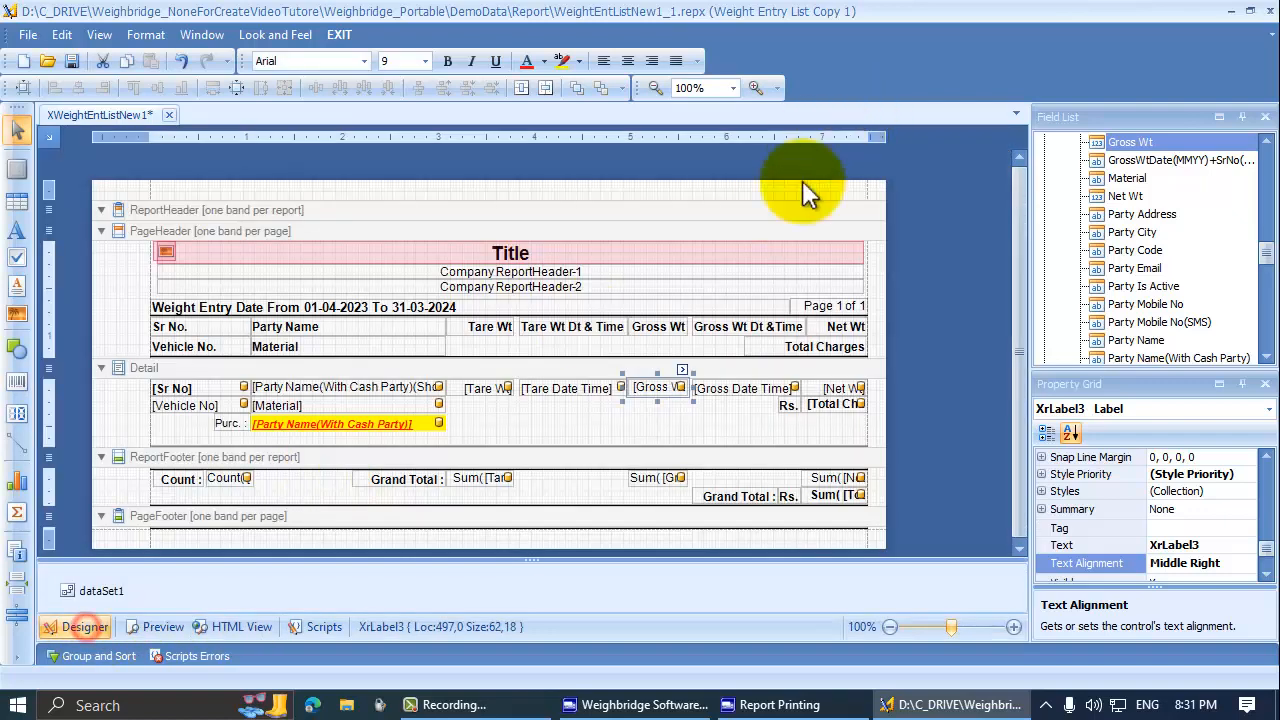
left_click(610, 428)
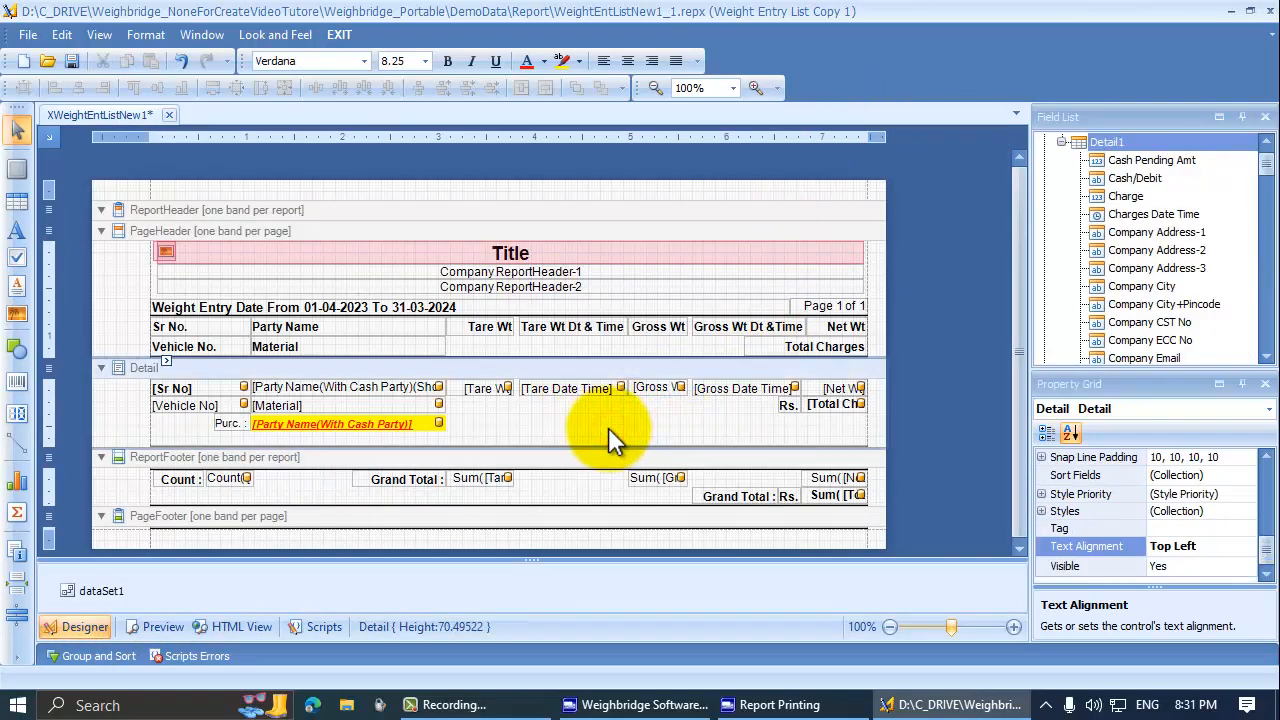
Open the format string editor for the Tare Date Time field in the Detail band and examine its custom date format
left_click(563, 390)
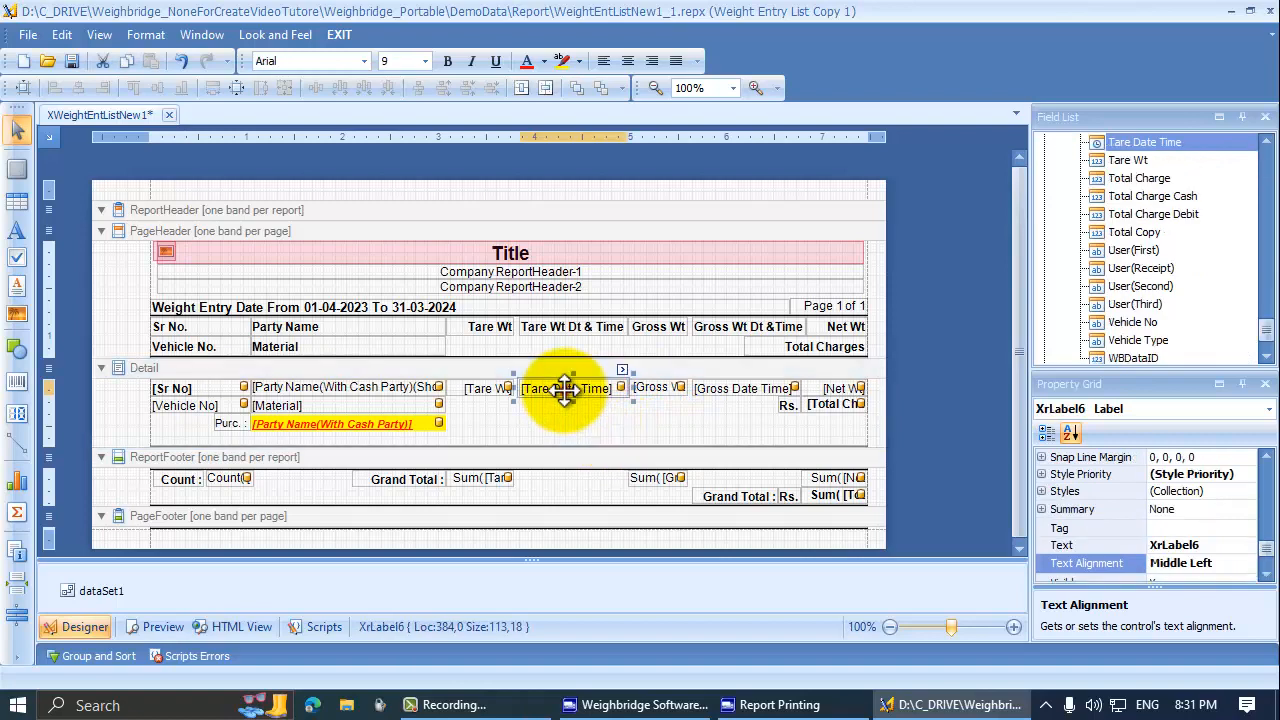
left_click(622, 370)
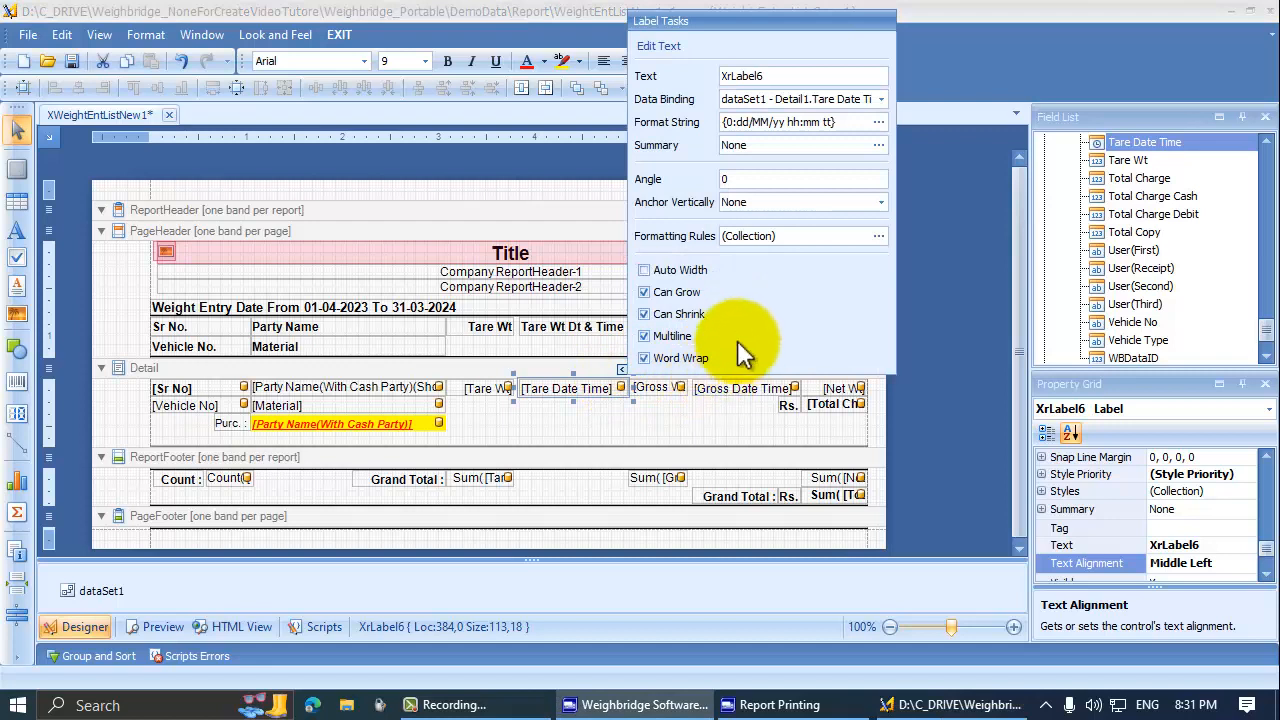
left_click(750, 122)
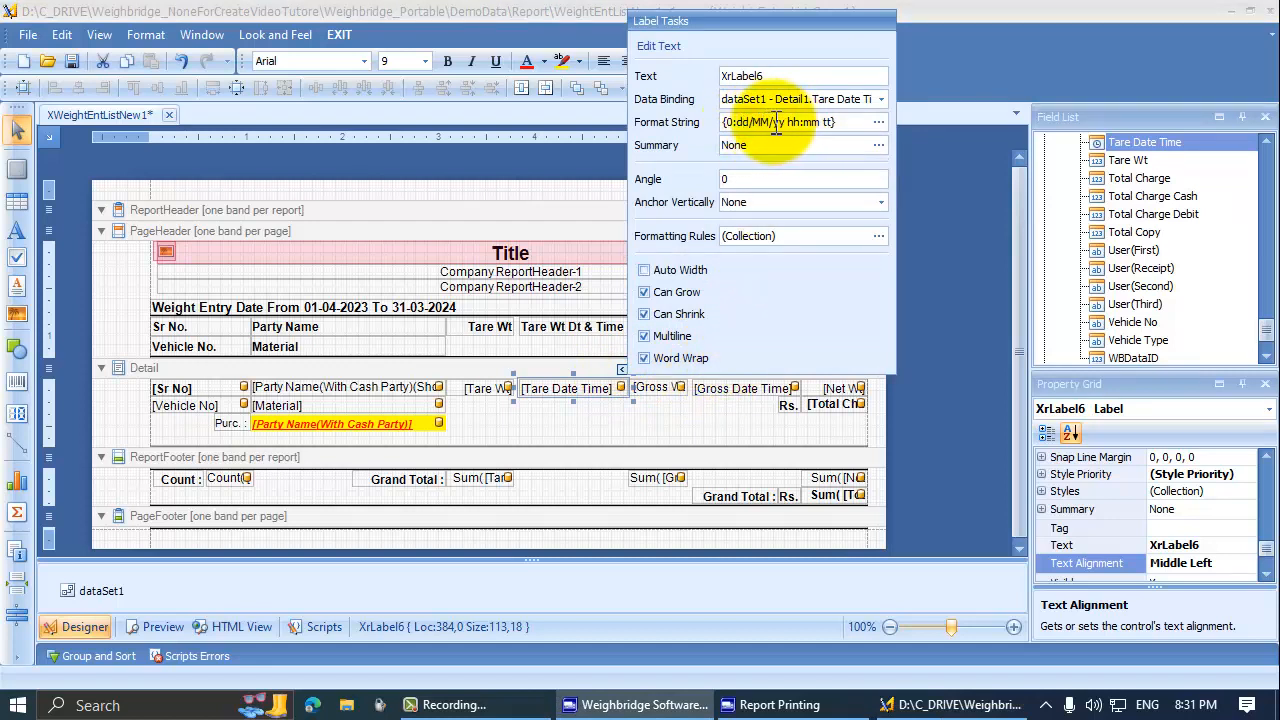
left_click(773, 122)
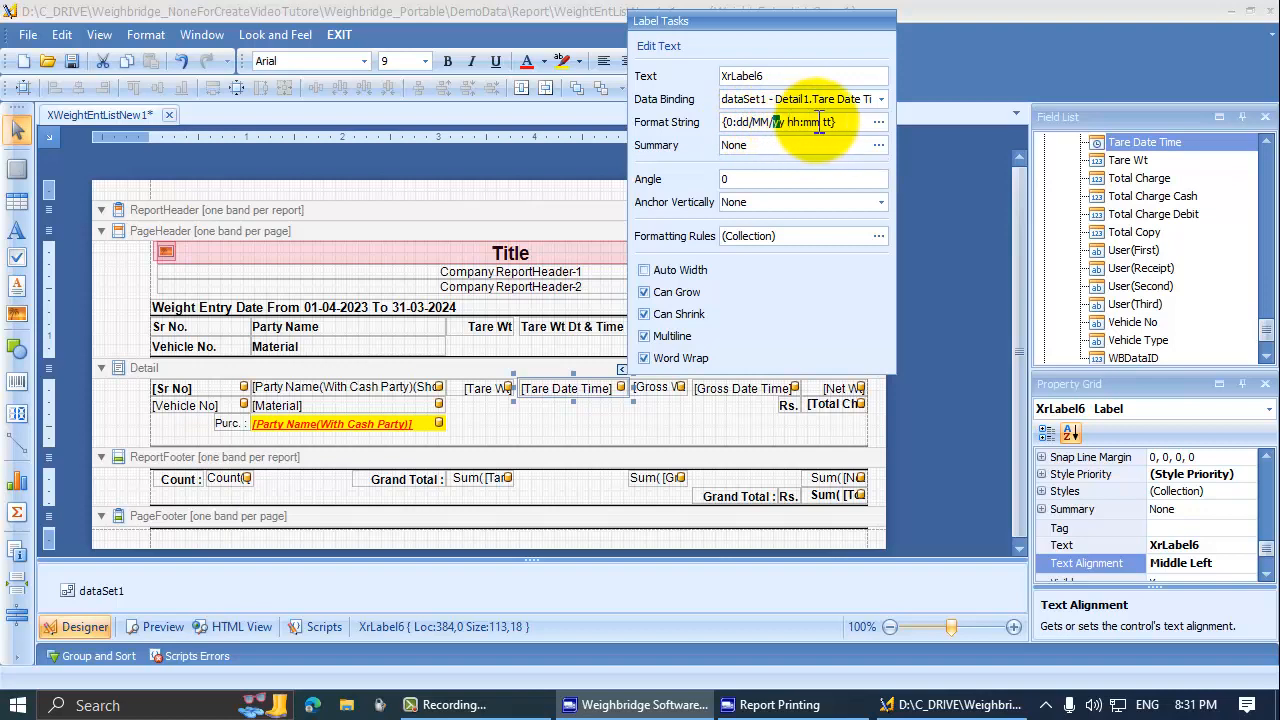
left_click(877, 122)
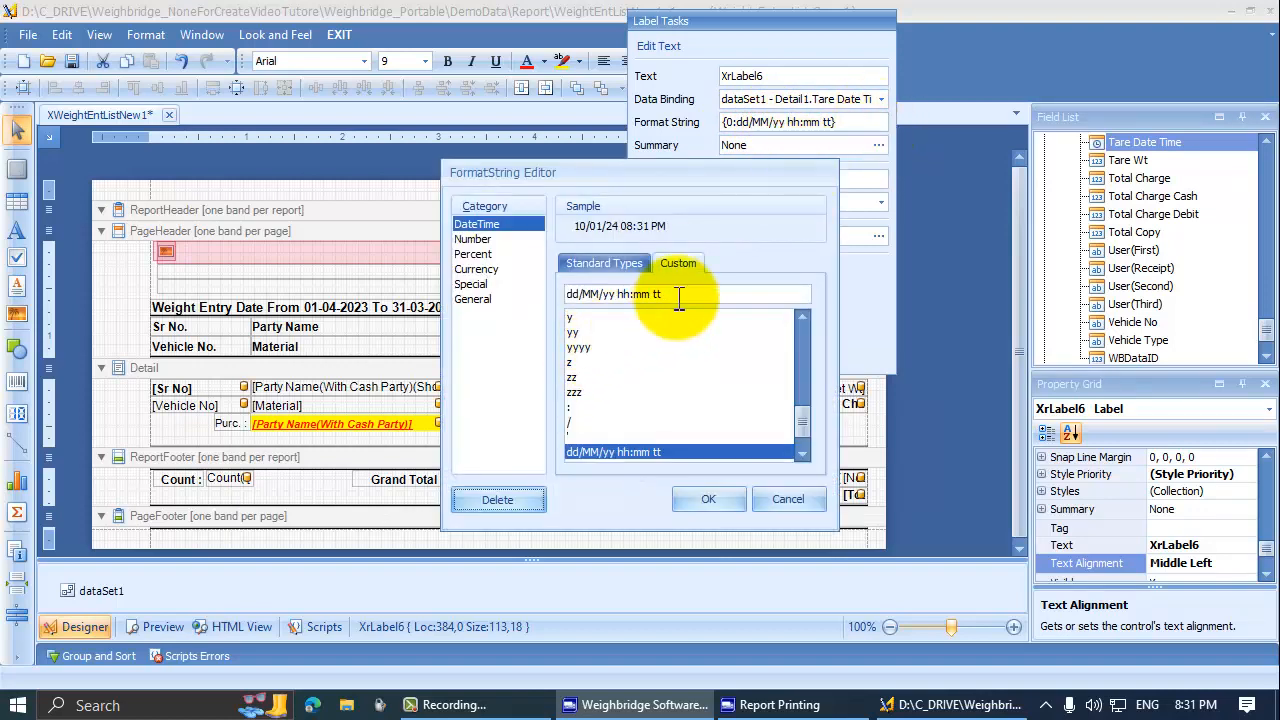
left_click_drag(679, 298, 508, 286)
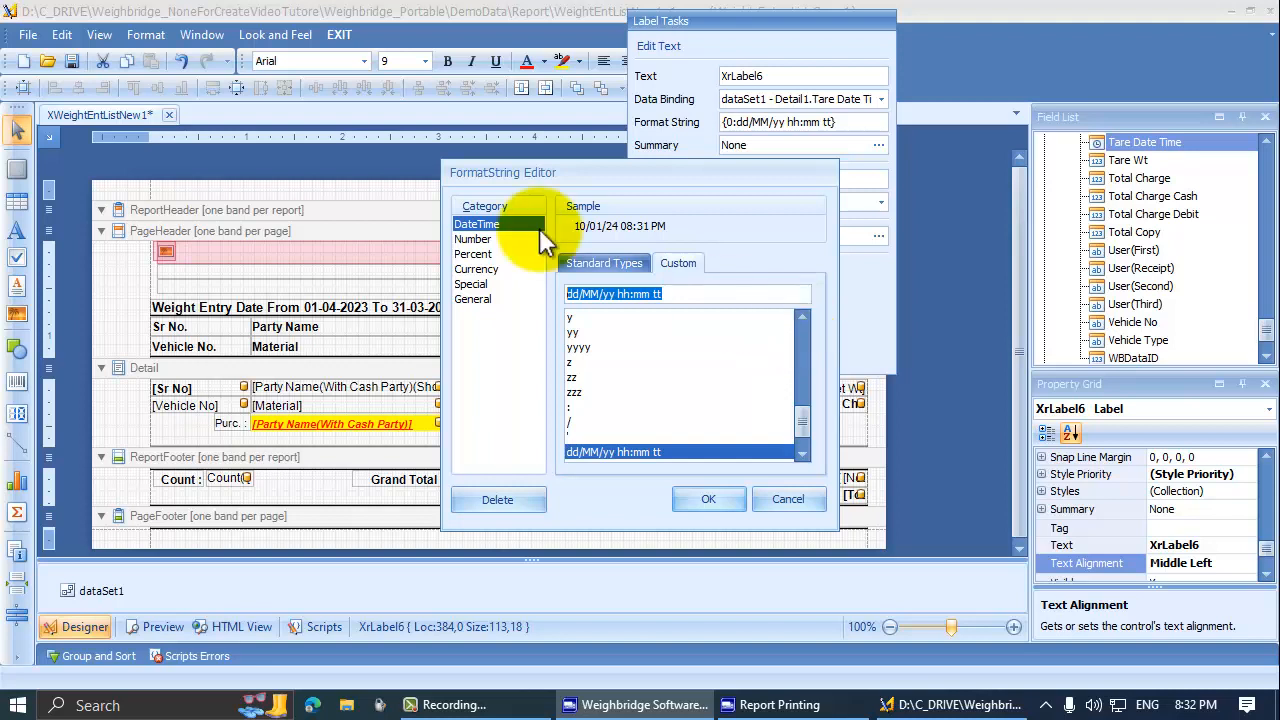
Try the custom date formats dd/MMM/yy hh:mm tt and dd/MM/yy HH:mm for the Tare Date Time field
left_click(591, 293)
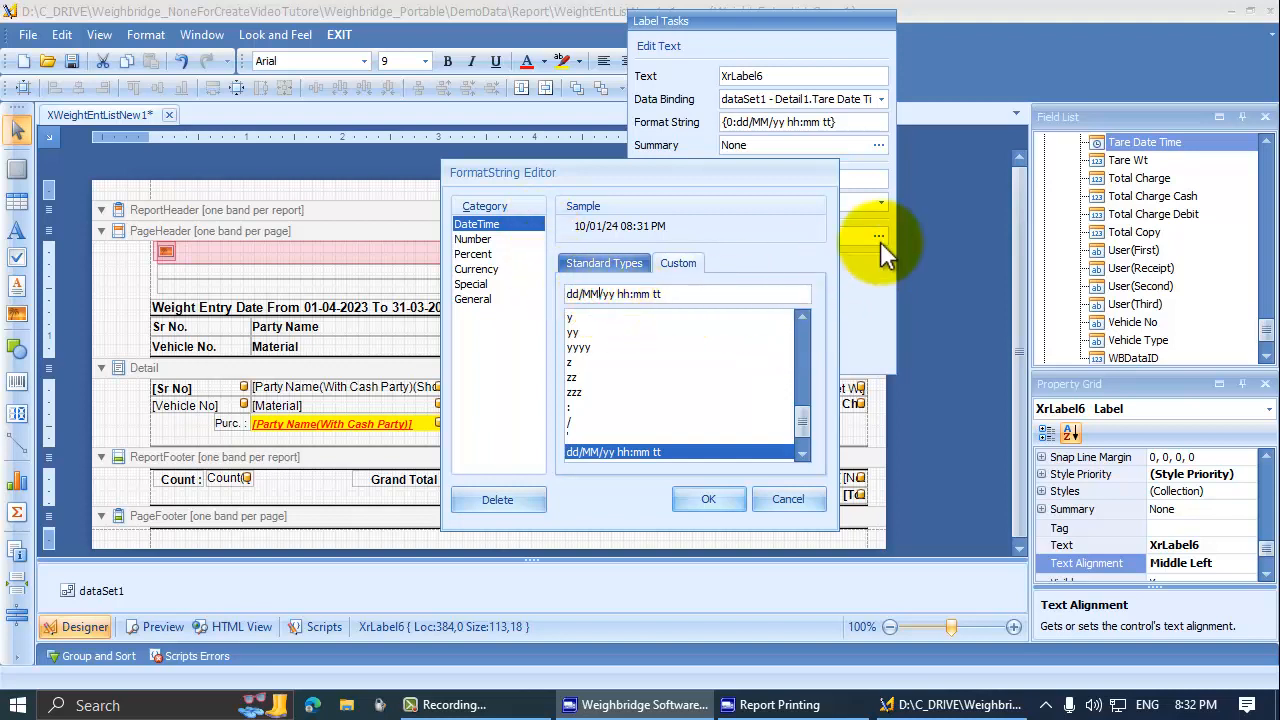
type("M")
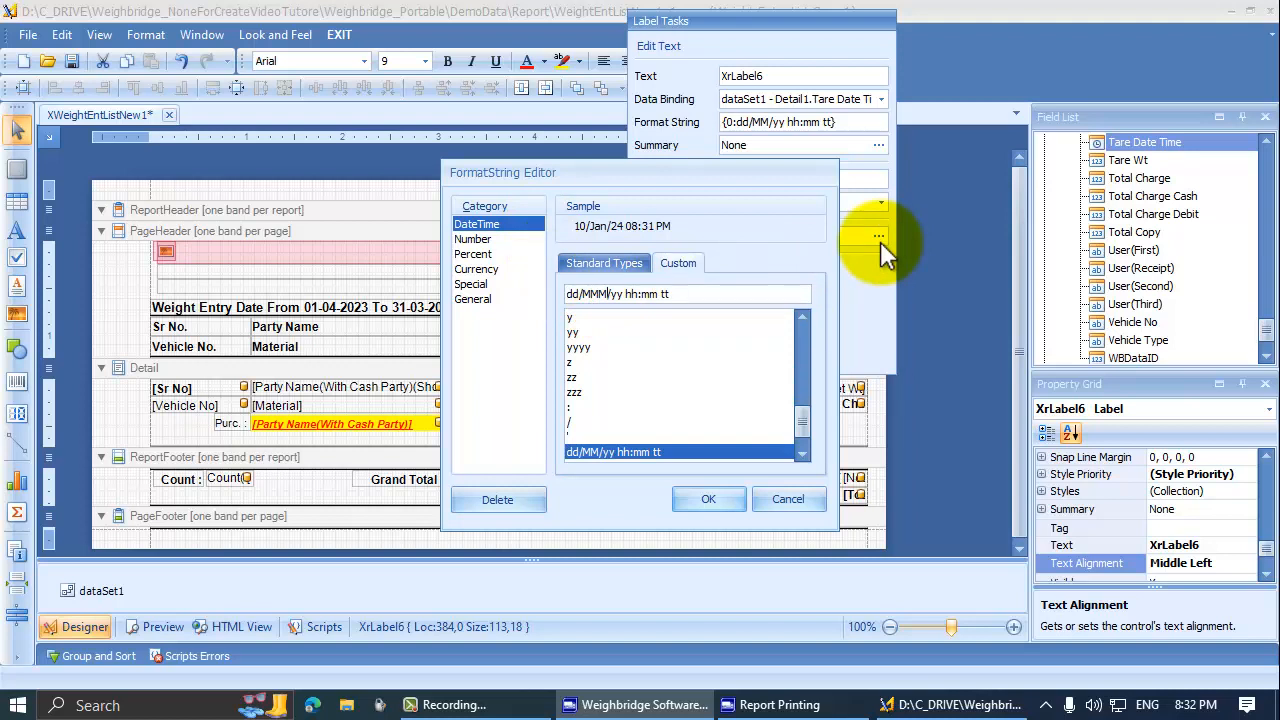
key("BackSpace")
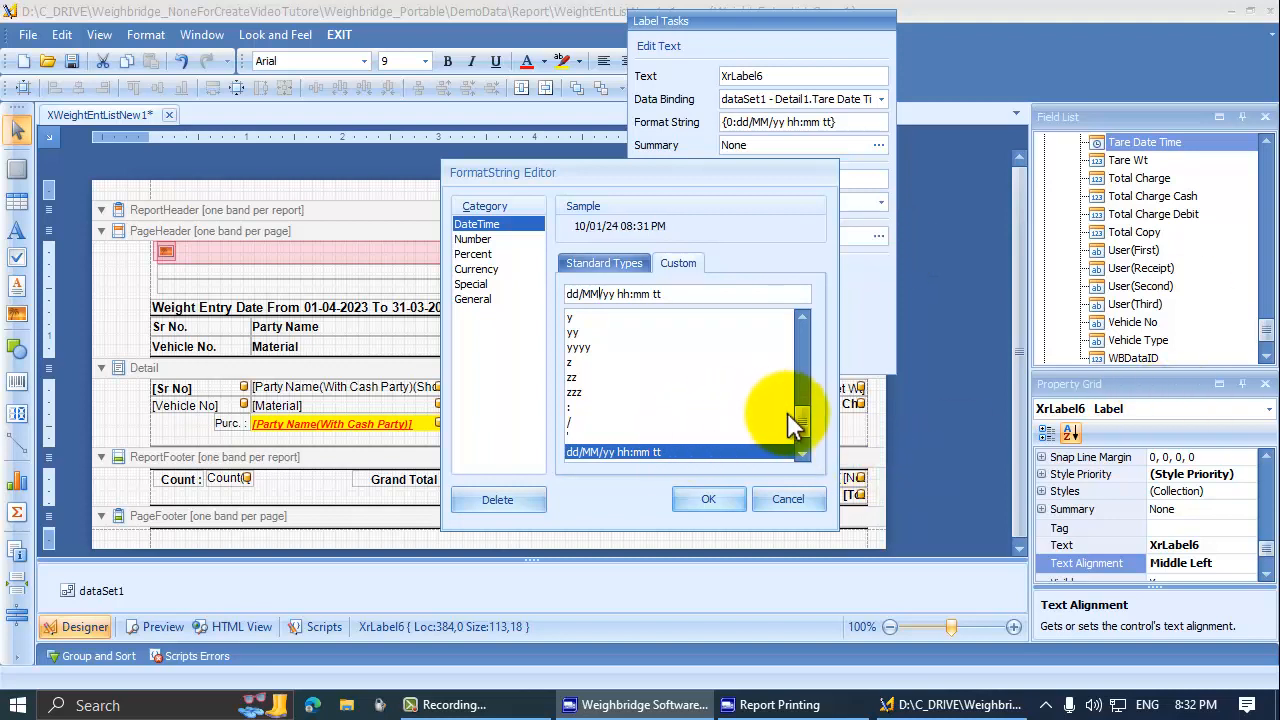
left_click_drag(801, 418, 796, 378)
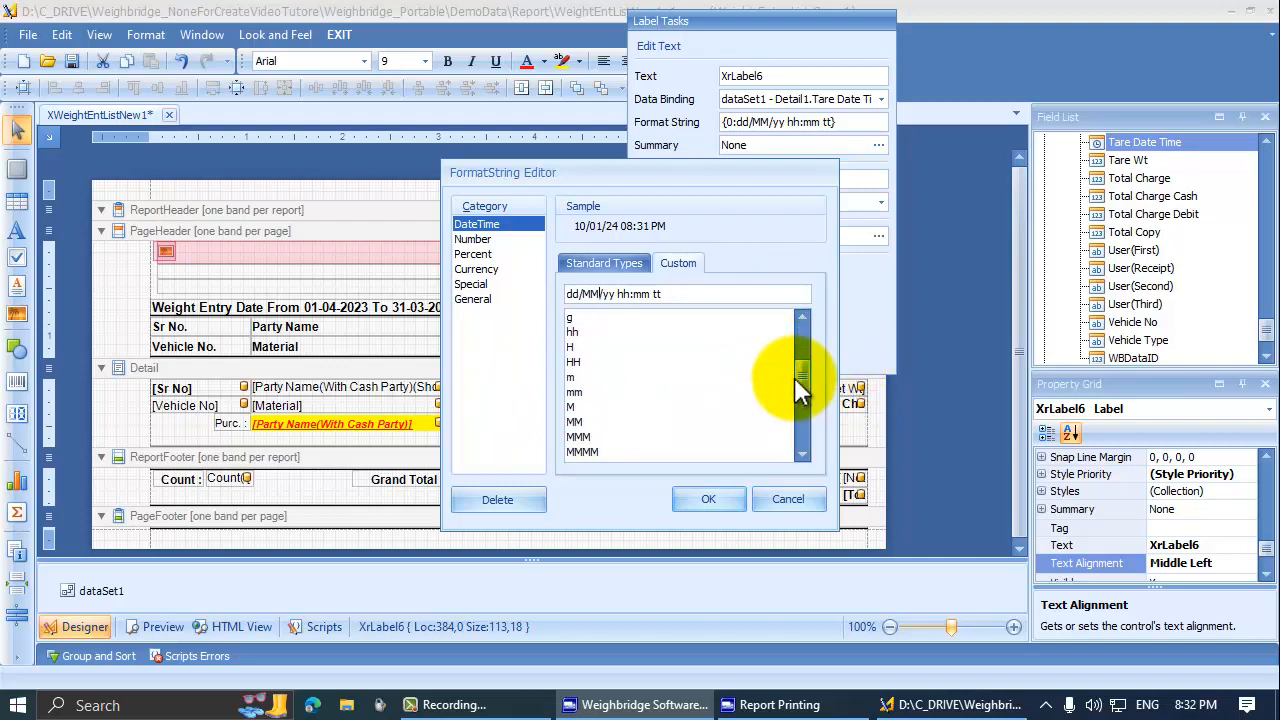
left_click(620, 298)
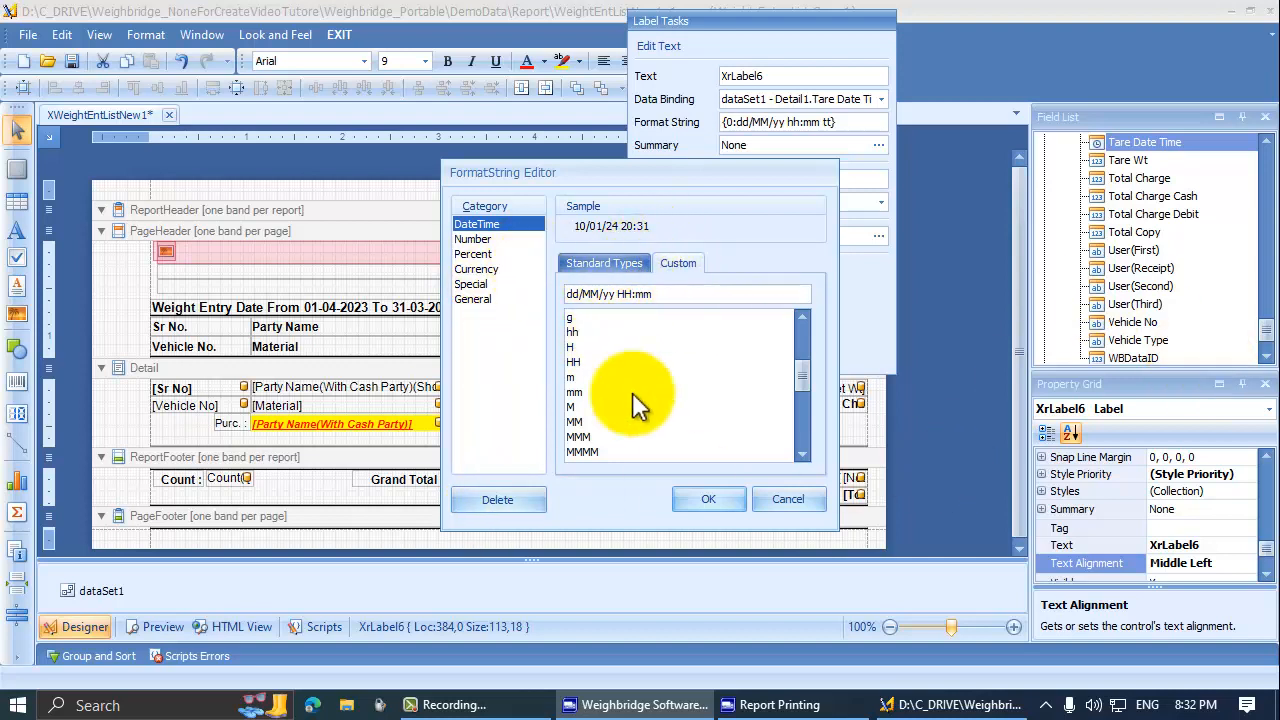
Apply the standard DateTime format dd/MM/yyyy to the Tare Date Time field
left_click(472, 239)
left_click(478, 225)
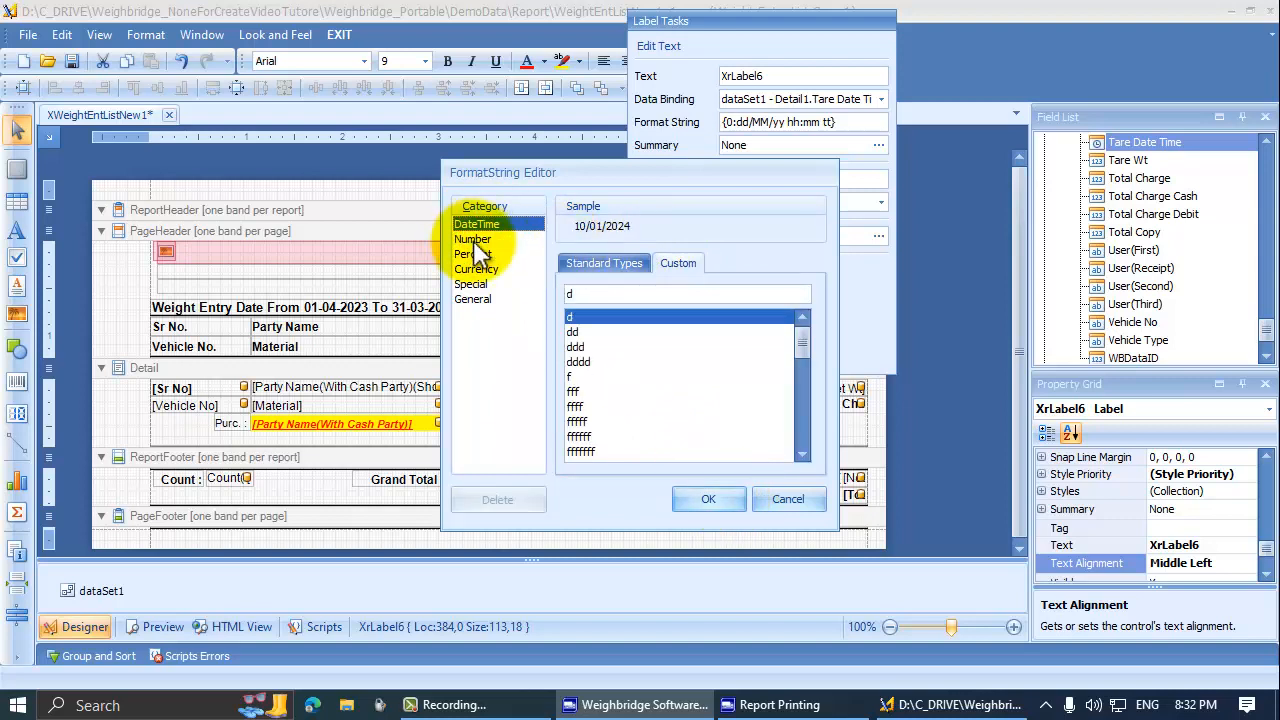
left_click(604, 265)
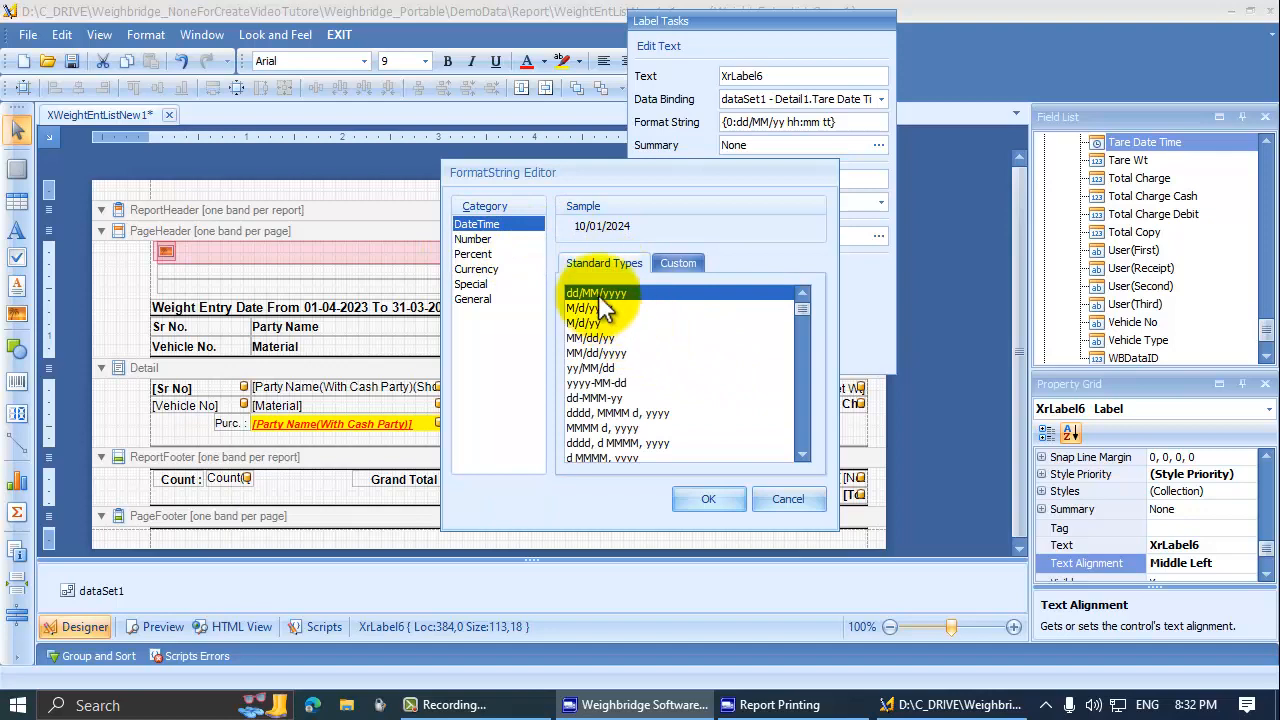
left_click(708, 499)
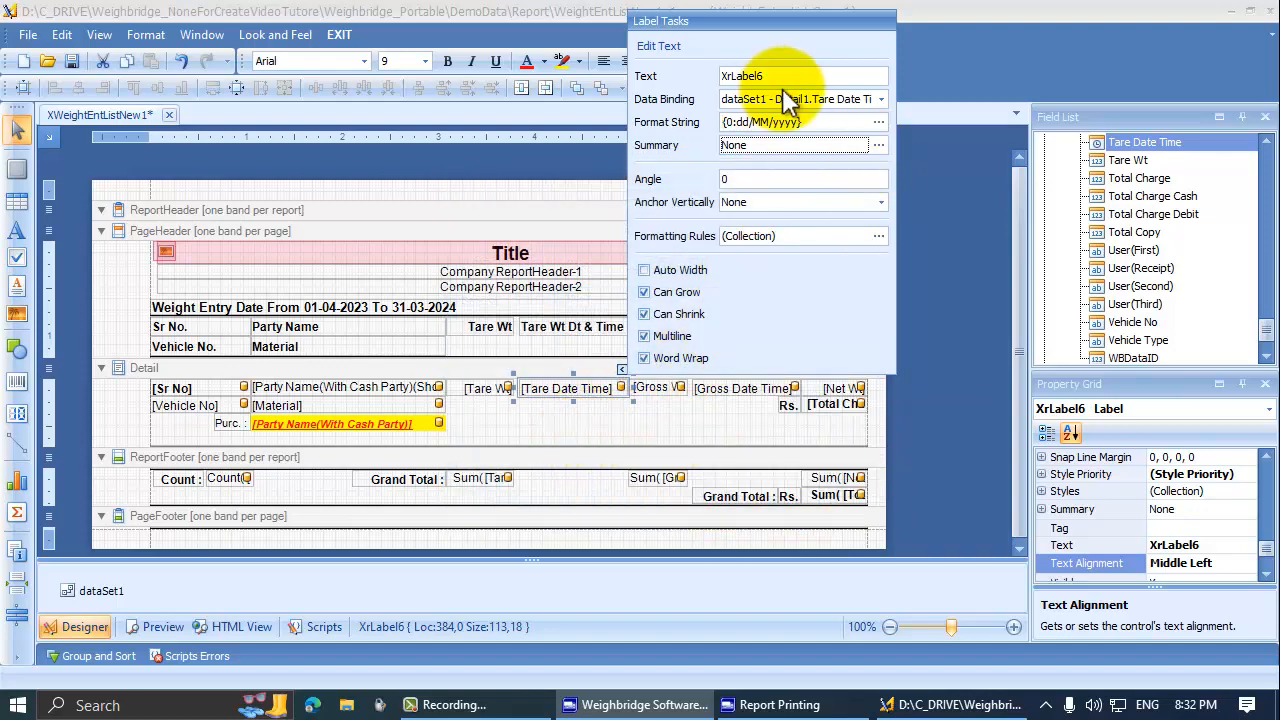
Extend the Tare Date Time format string to {0:dd/MM/yyyy hh:mm tt} and save the report
left_click(790, 122)
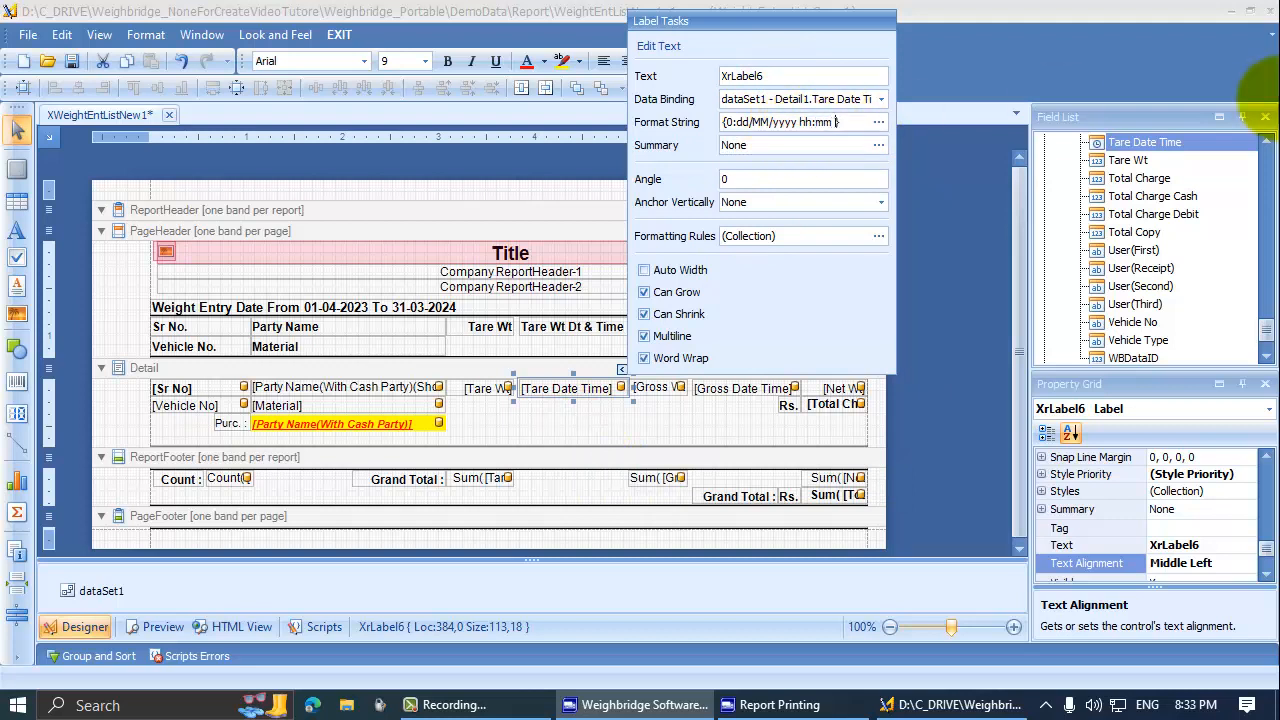
key("Tab")
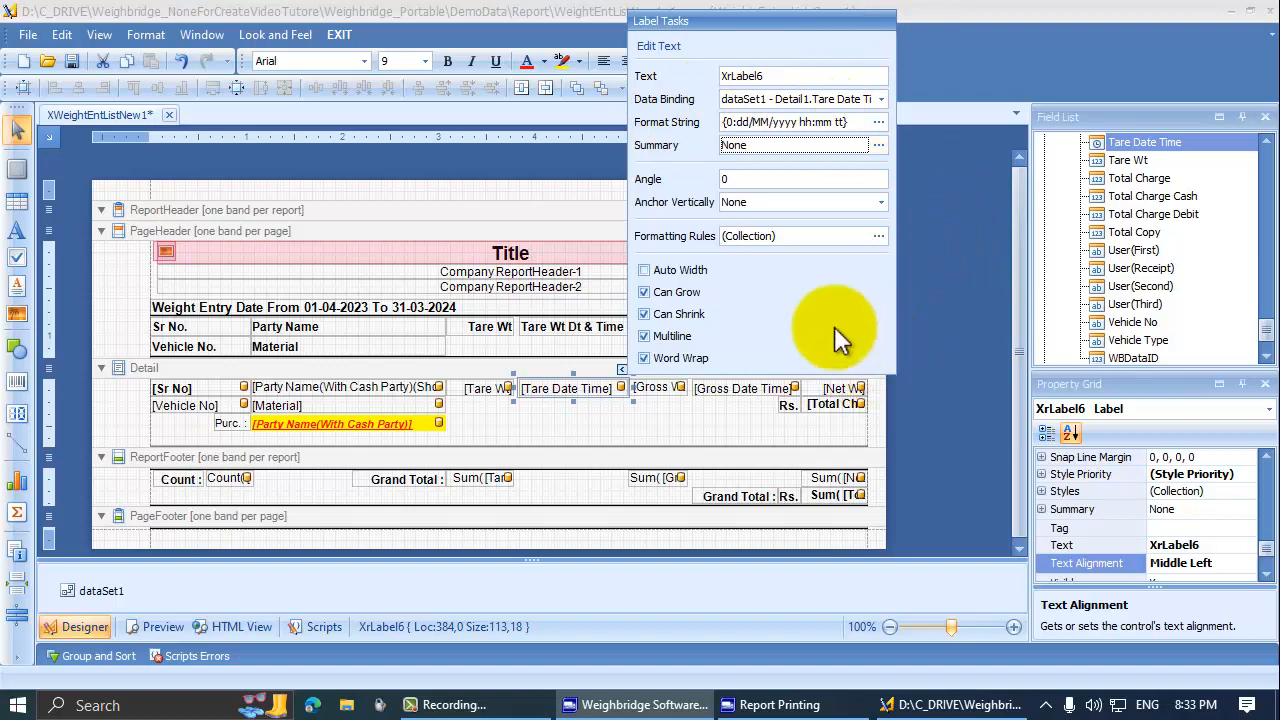
left_click(627, 426)
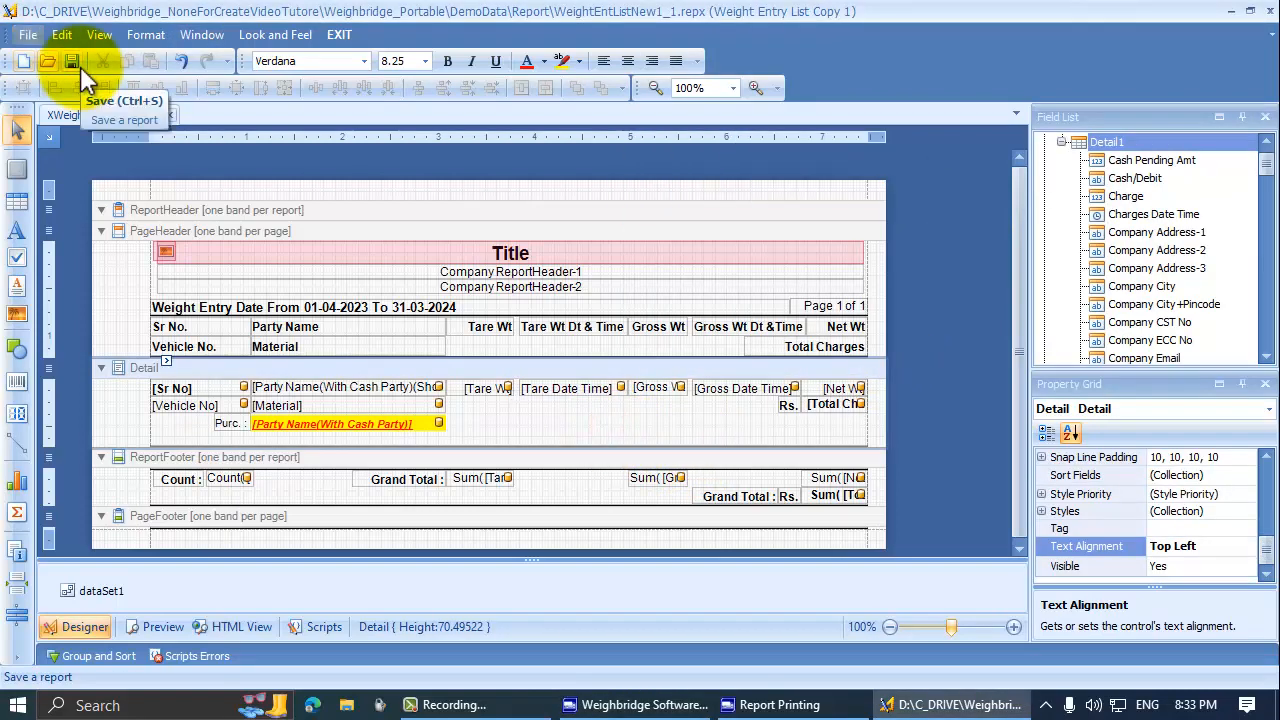
left_click(71, 61)
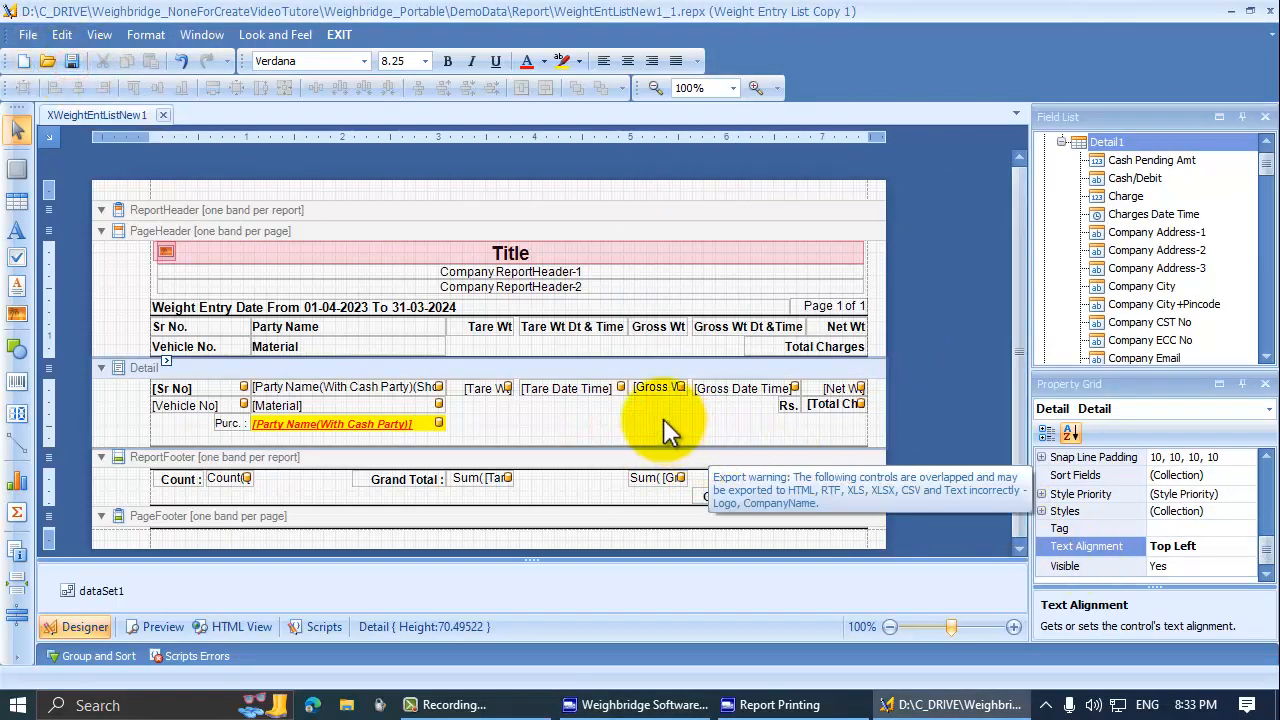
Delete the Tare Wt sum field beside Grand Total in the ReportFooter band
left_click(663, 419)
left_click(665, 388)
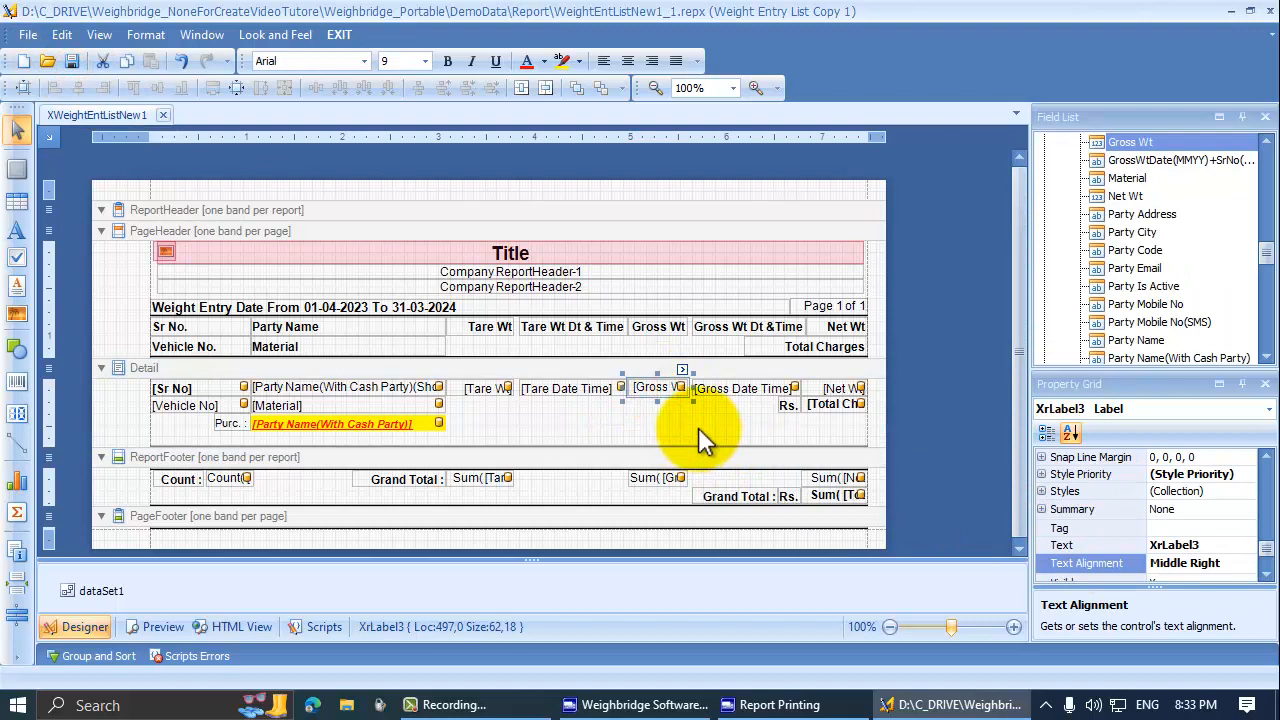
left_click(498, 479)
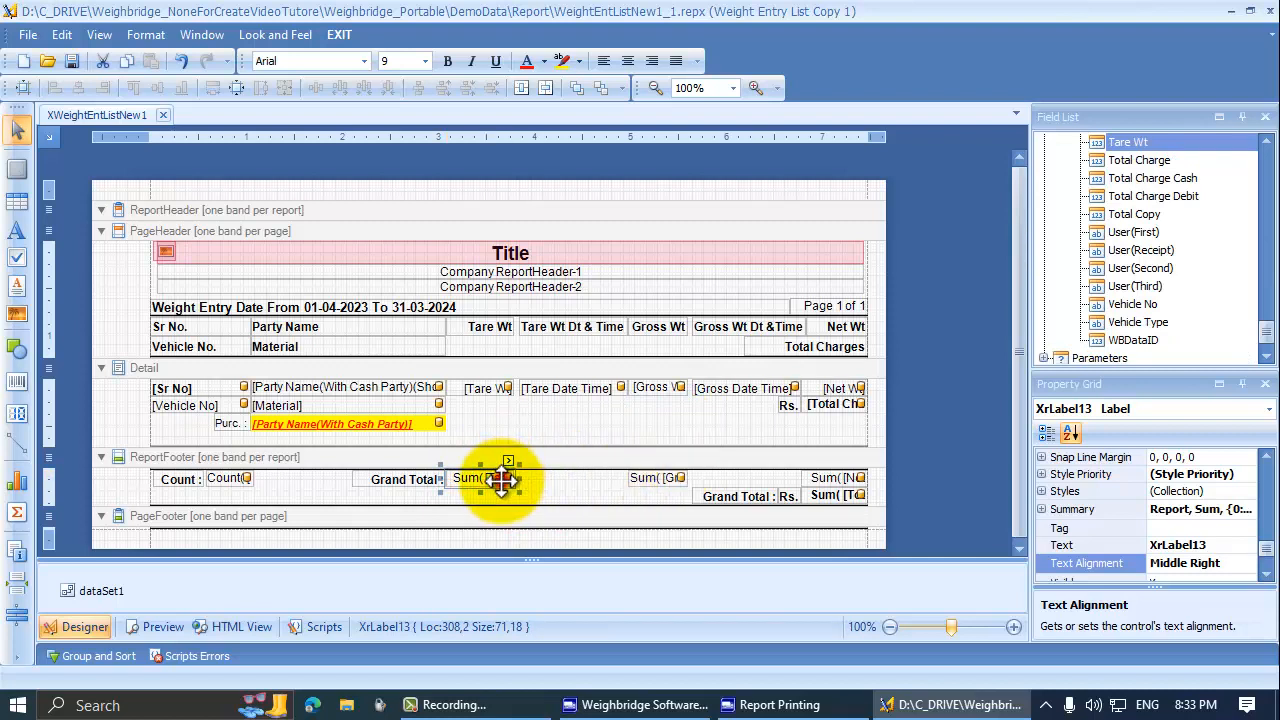
key("Delete")
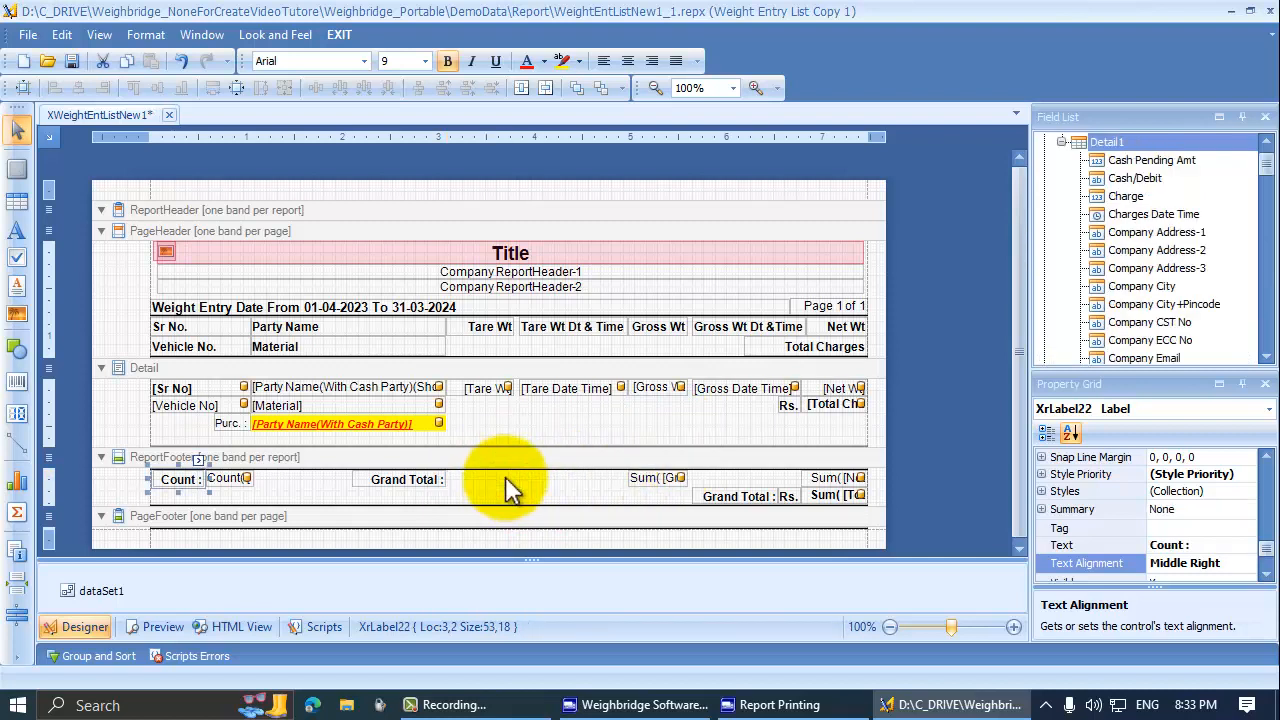
Copy the Tare Wt field from the Detail band to the ReportFooter beside Grand Total and summarise it as a Sum running over the Report
left_click(503, 390)
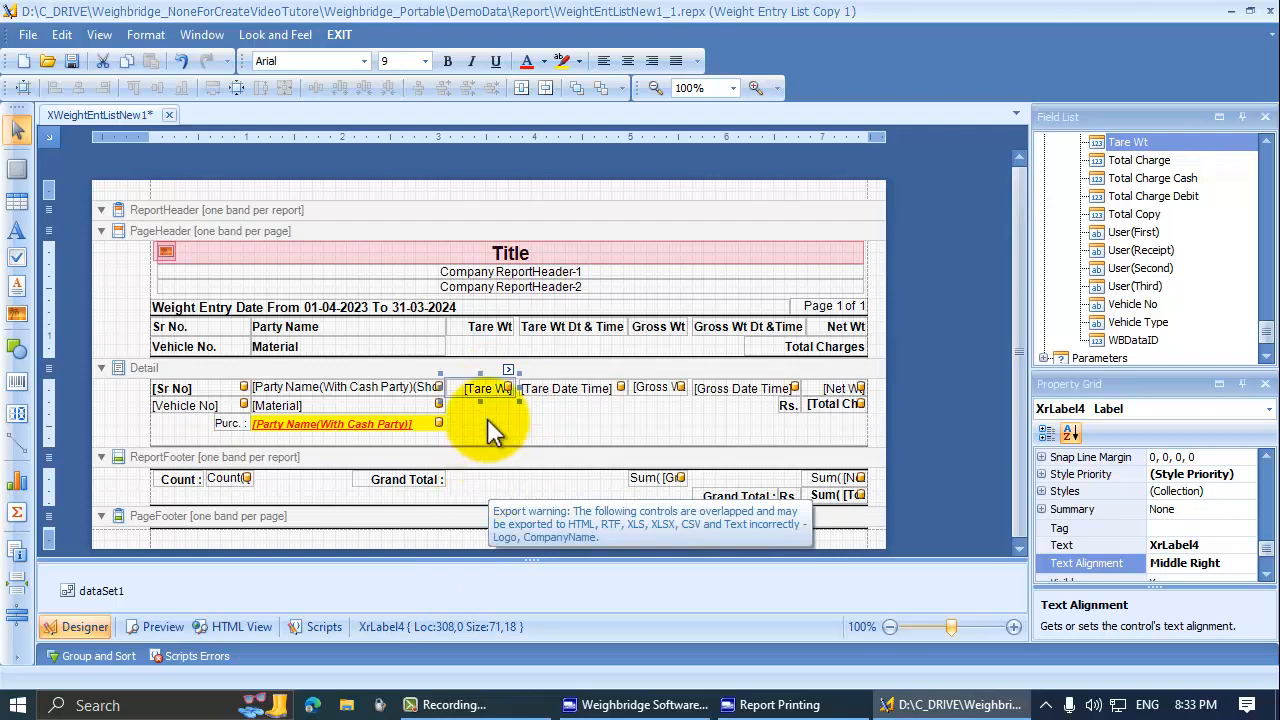
left_click_drag(494, 388, 494, 481)
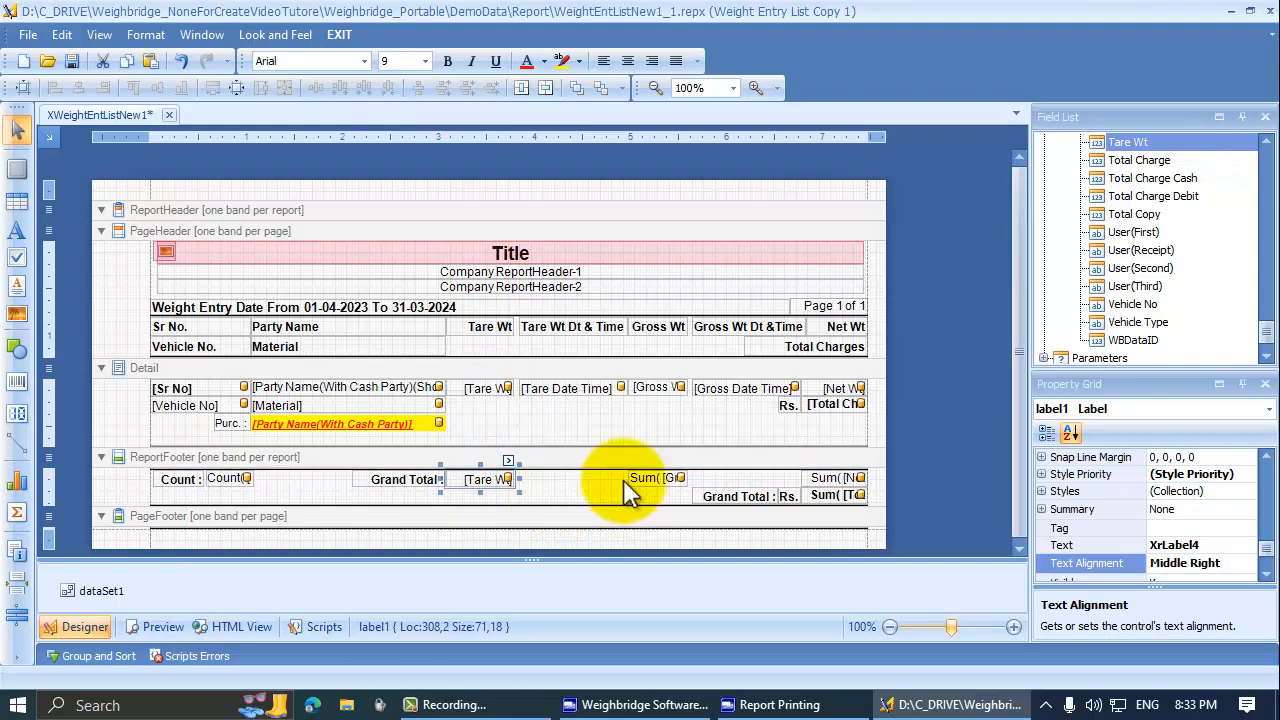
left_click(508, 461)
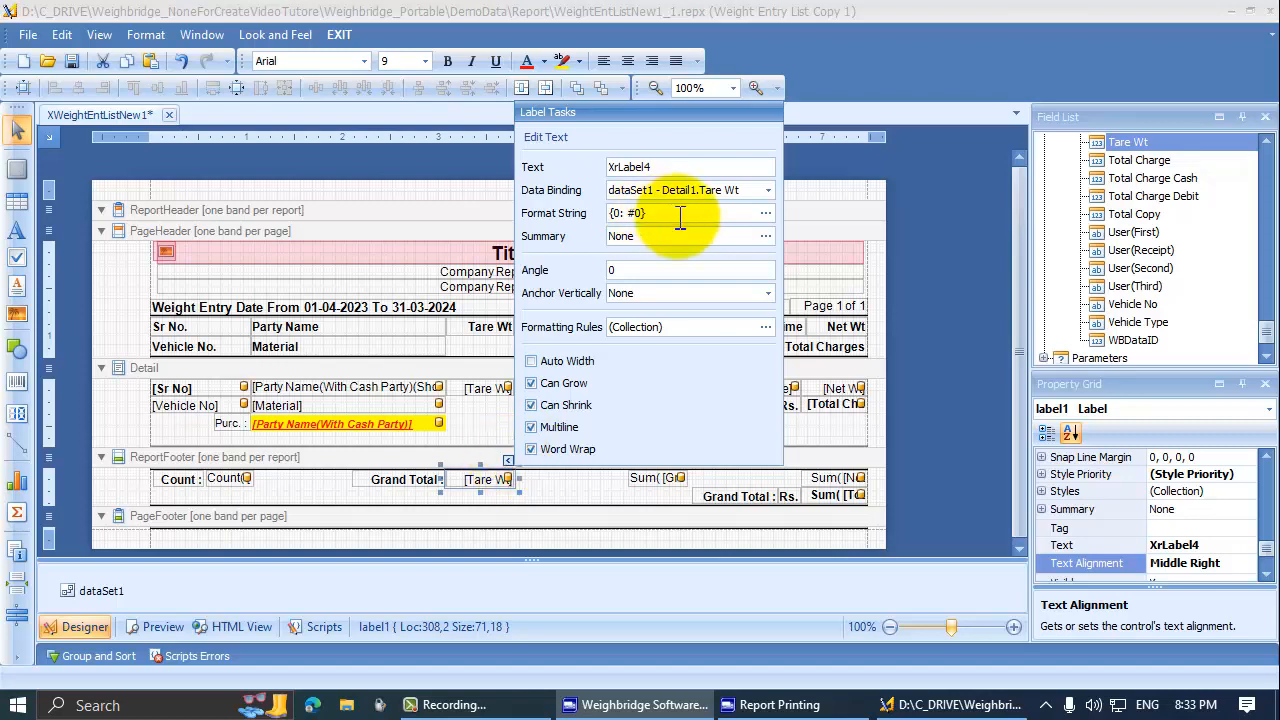
left_click(765, 236)
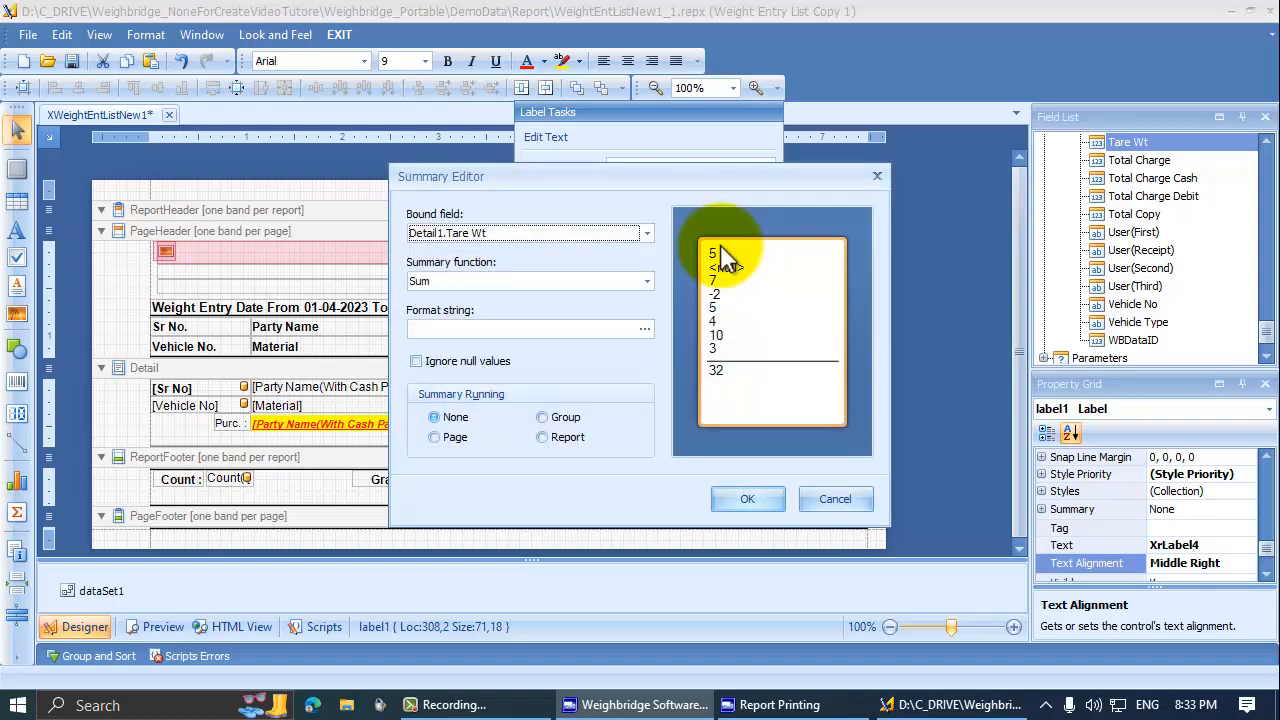
left_click(468, 283)
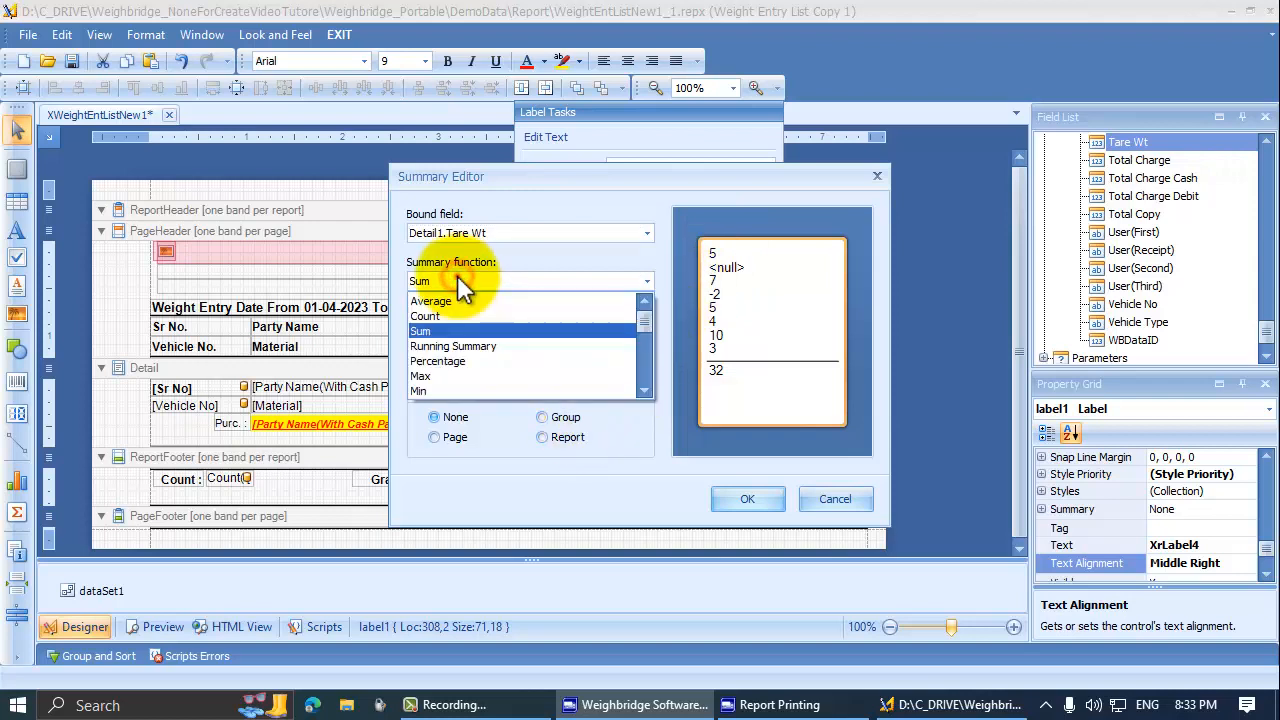
left_click(461, 283)
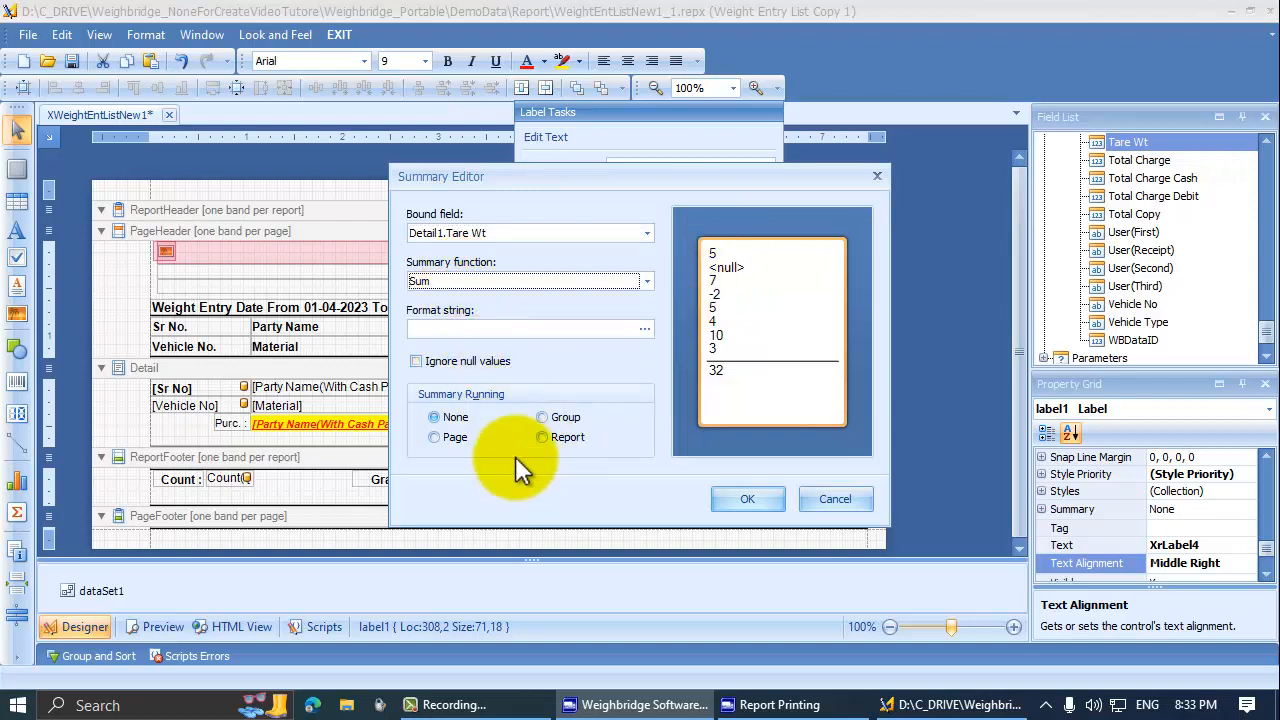
left_click(543, 437)
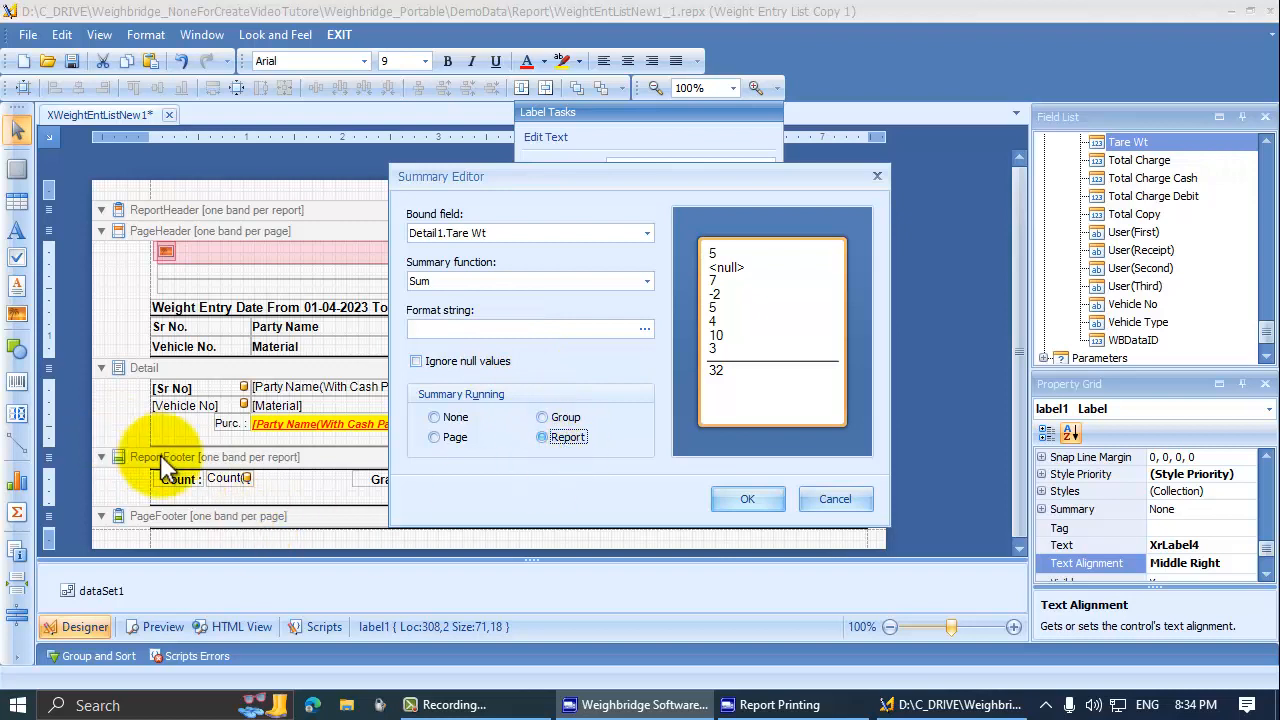
left_click(434, 437)
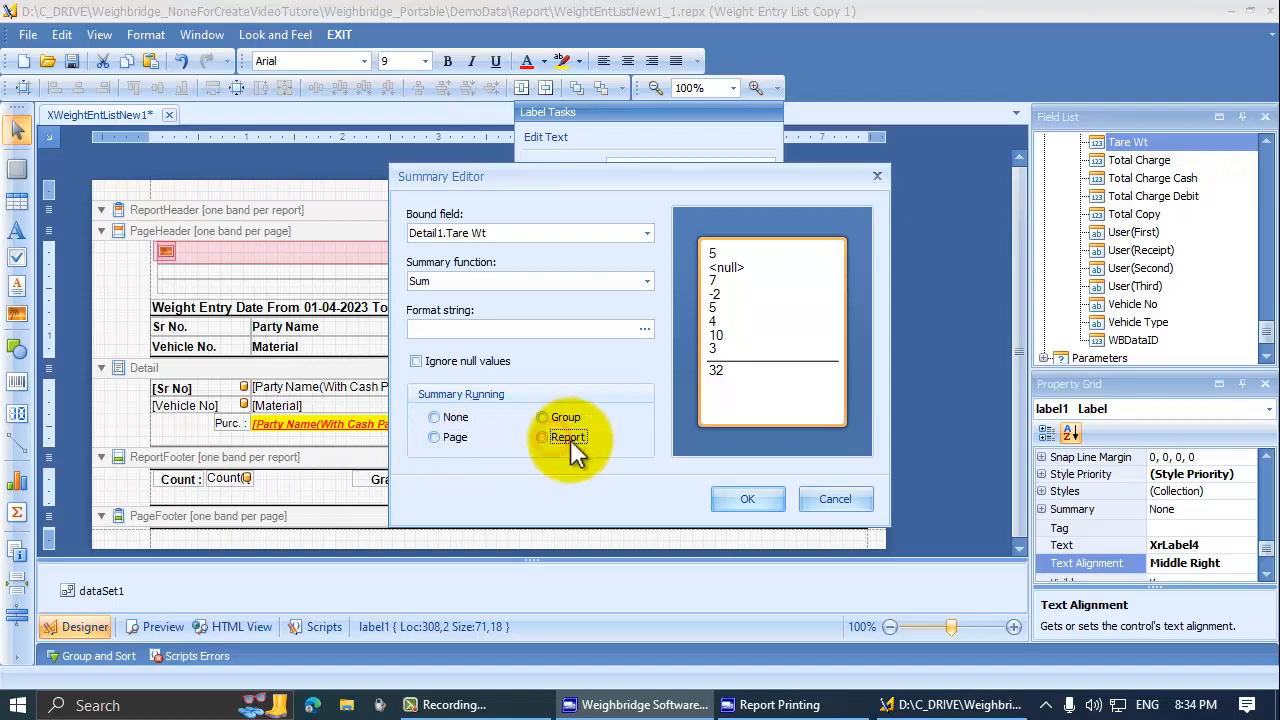
left_click(749, 499)
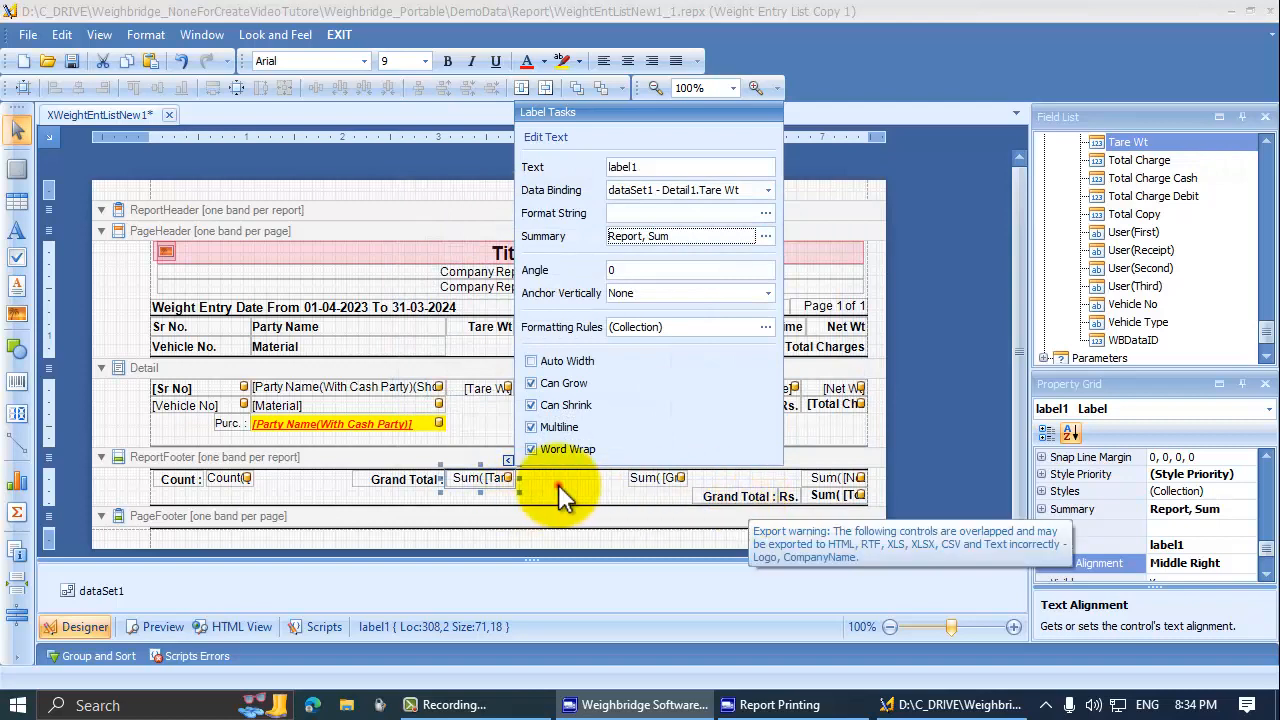
left_click(559, 485)
left_click(486, 480)
Preview the report and check the Tare Wt grand total on the last page, then return to the design view
left_click(154, 625)
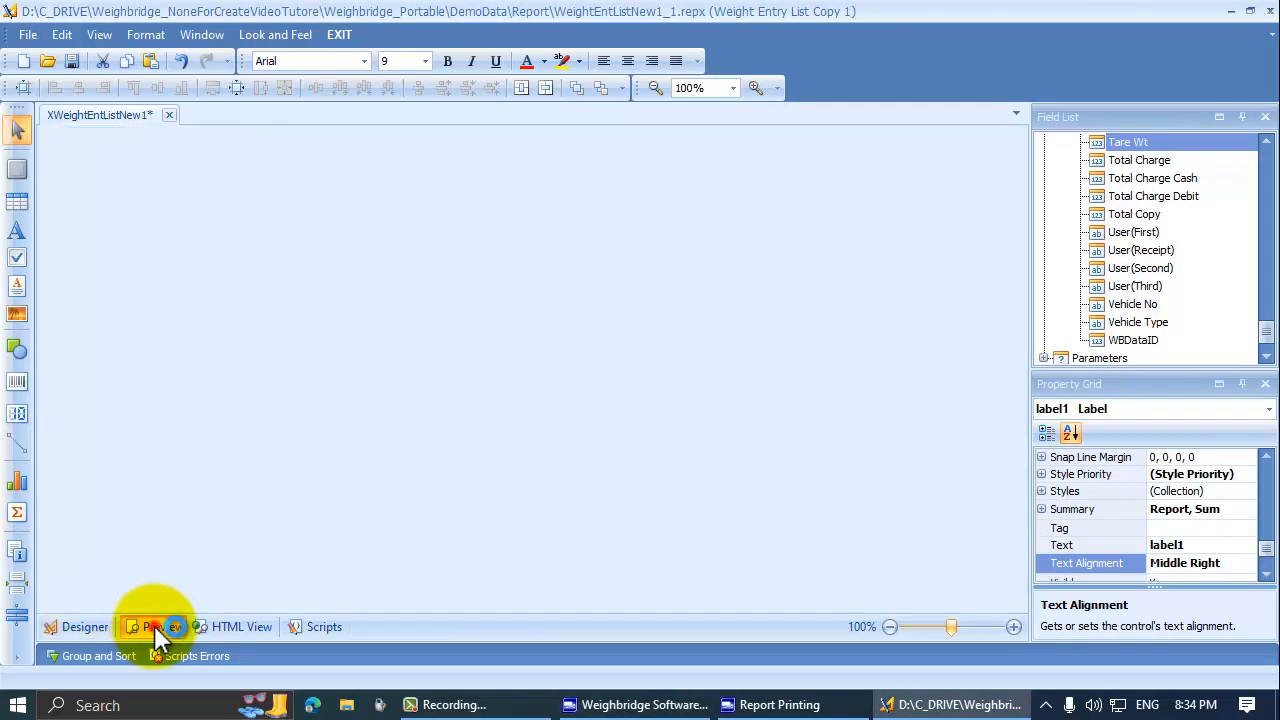
scroll(708, 530, "down", 3)
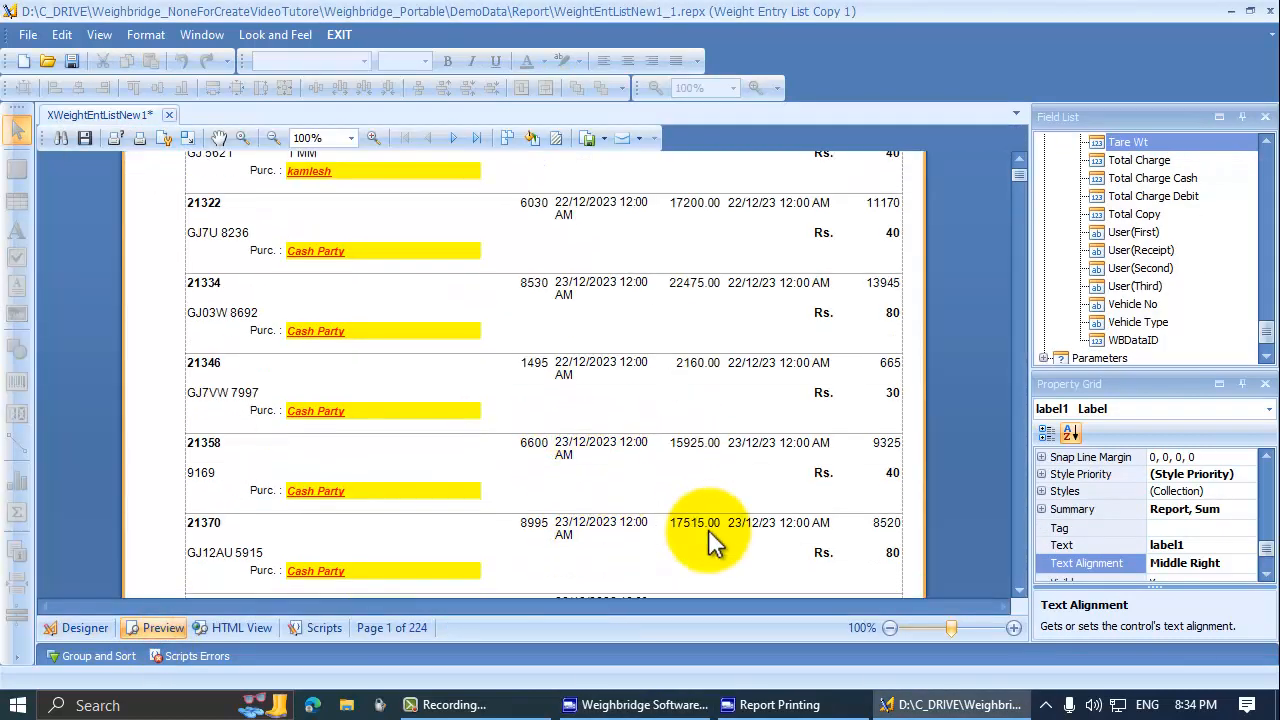
scroll(708, 540, "down", 10)
scroll(708, 540, "down", 5)
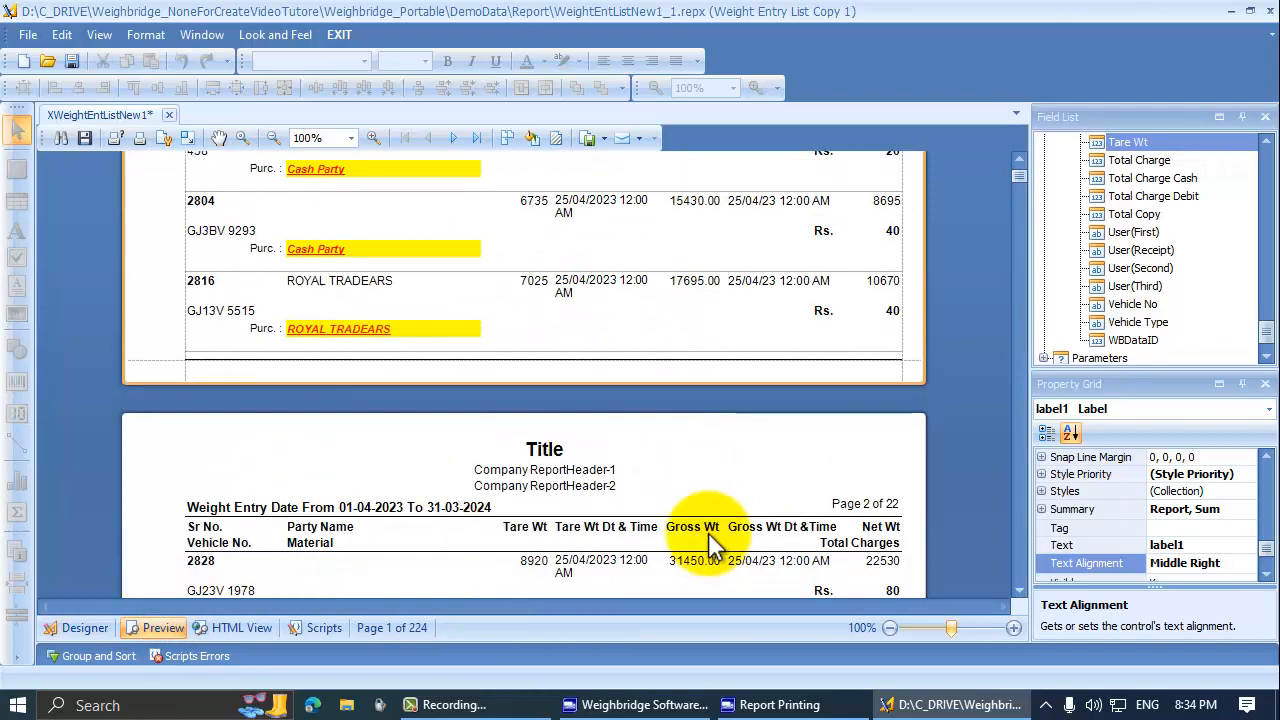
left_click_drag(1018, 168, 980, 592)
scroll(650, 350, "up", 1)
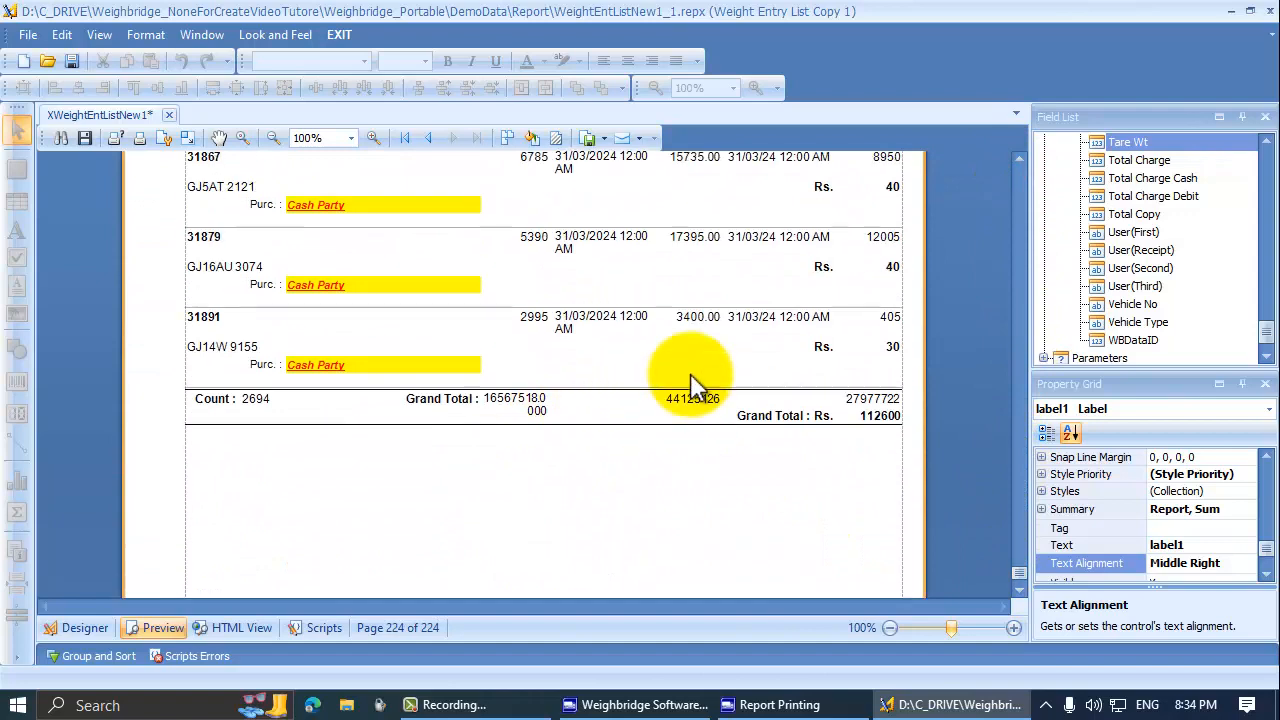
scroll(540, 440, "up", 1)
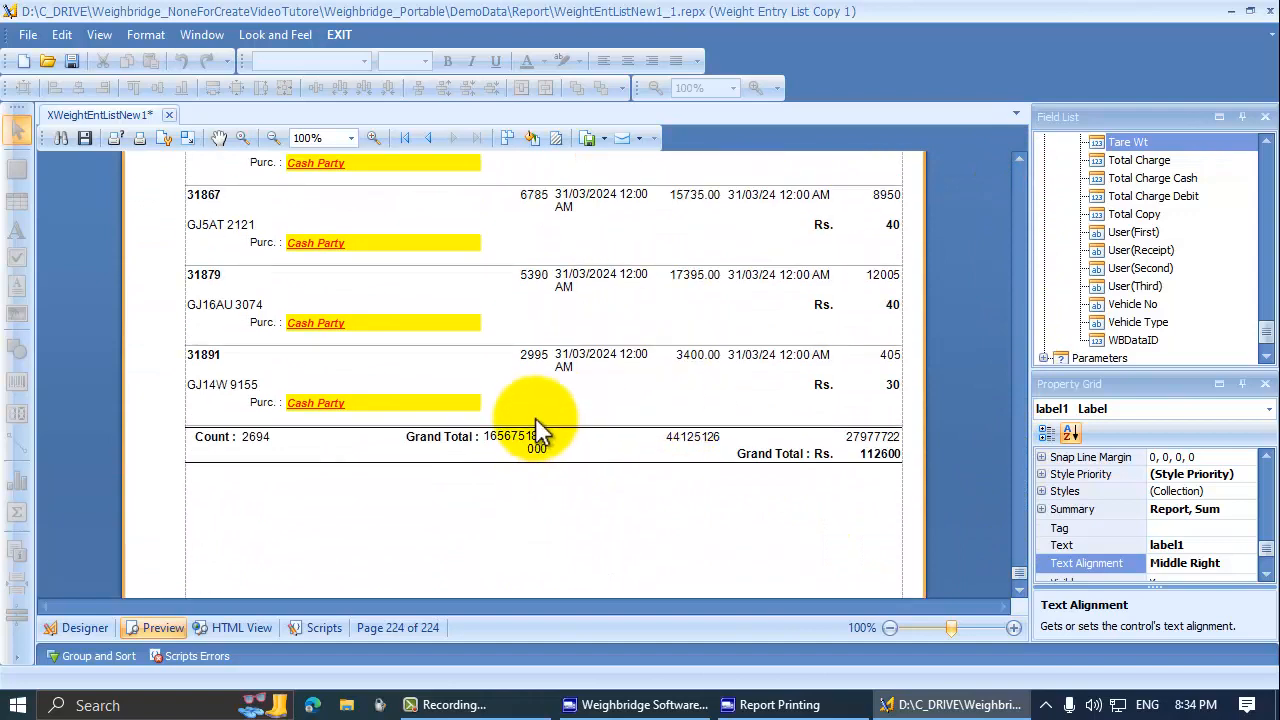
left_click(485, 437)
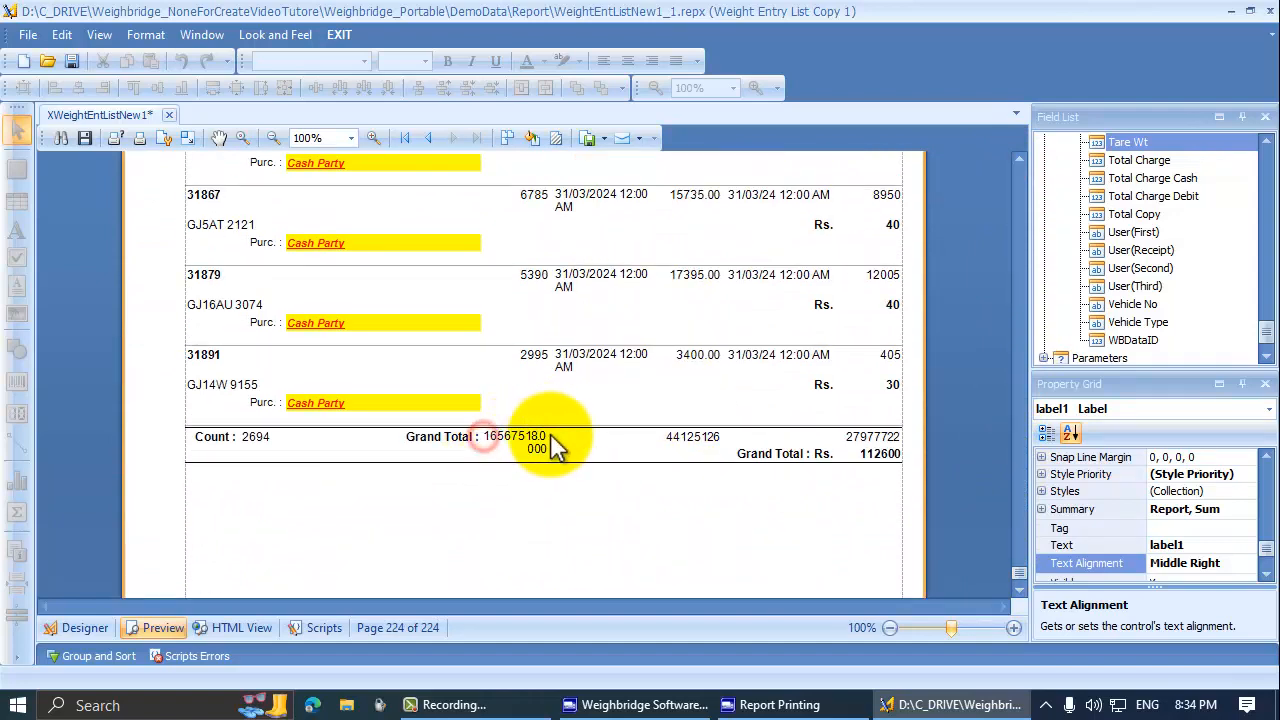
left_click(84, 628)
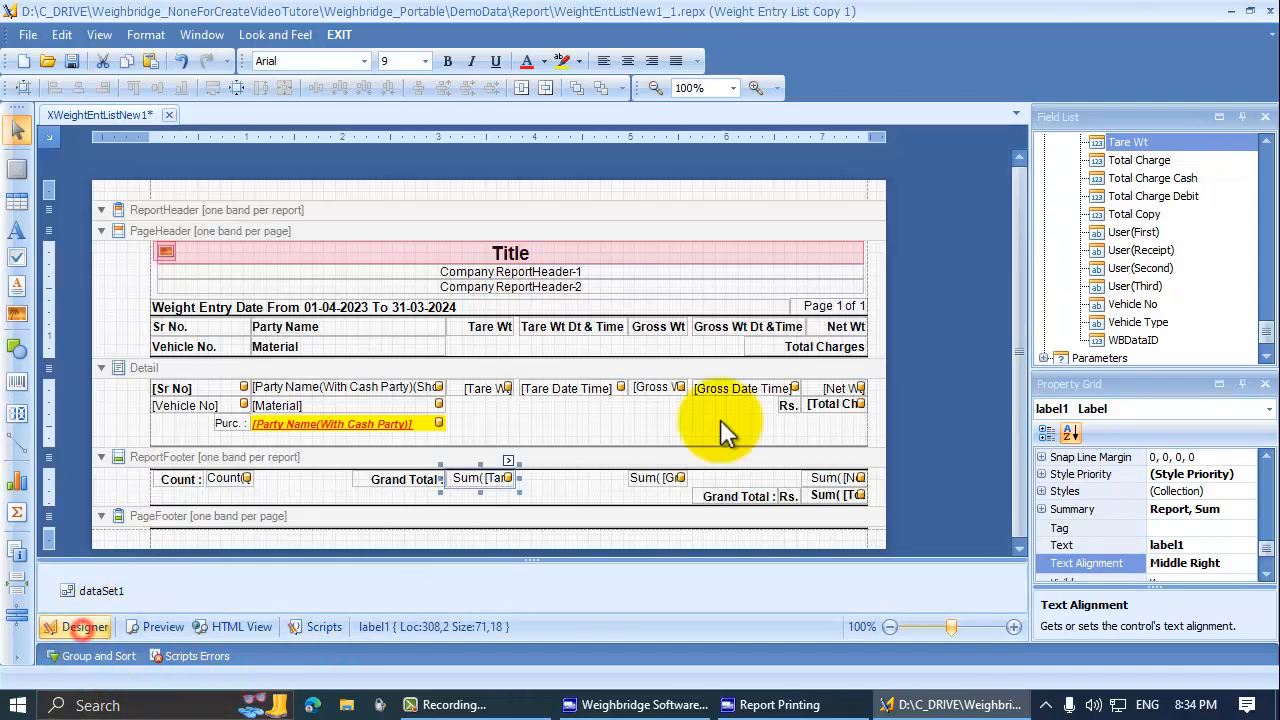
Inspect the PageHeader column captions from Tare Wt to Total Charges, opening the Total Charges and Tare Wt texts for editing
left_click(655, 478)
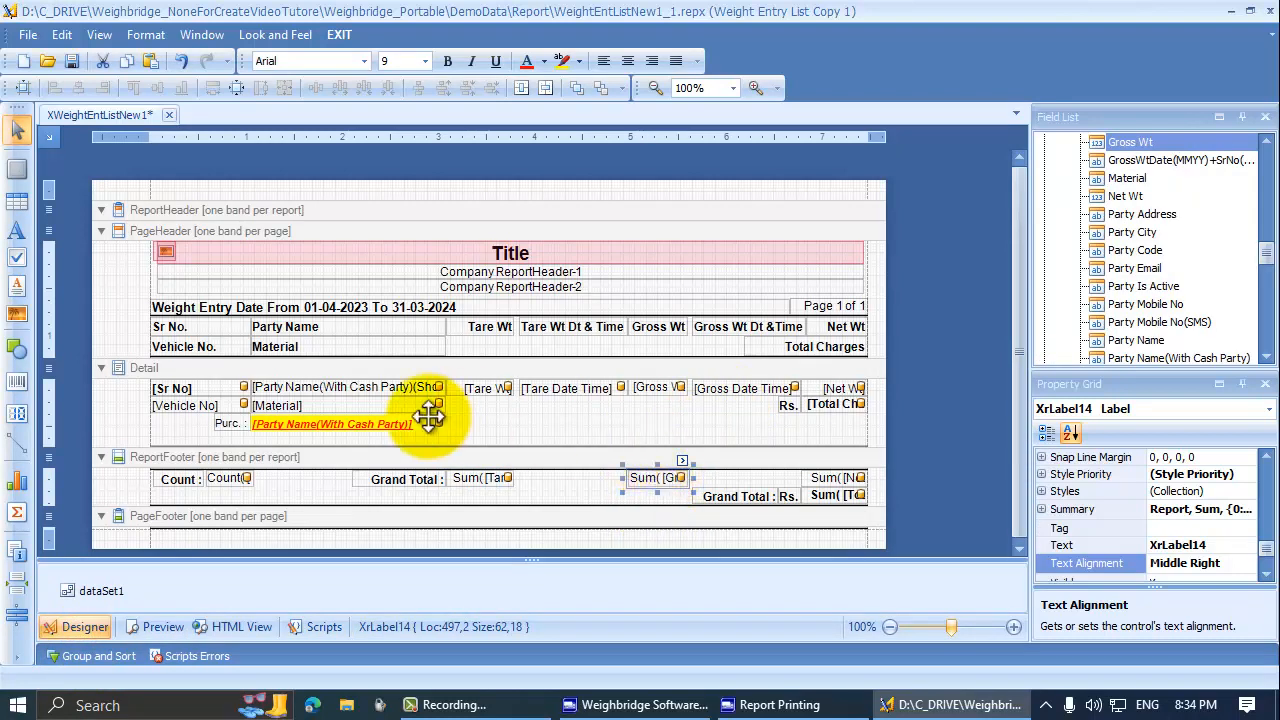
scroll(428, 417, "down", 1)
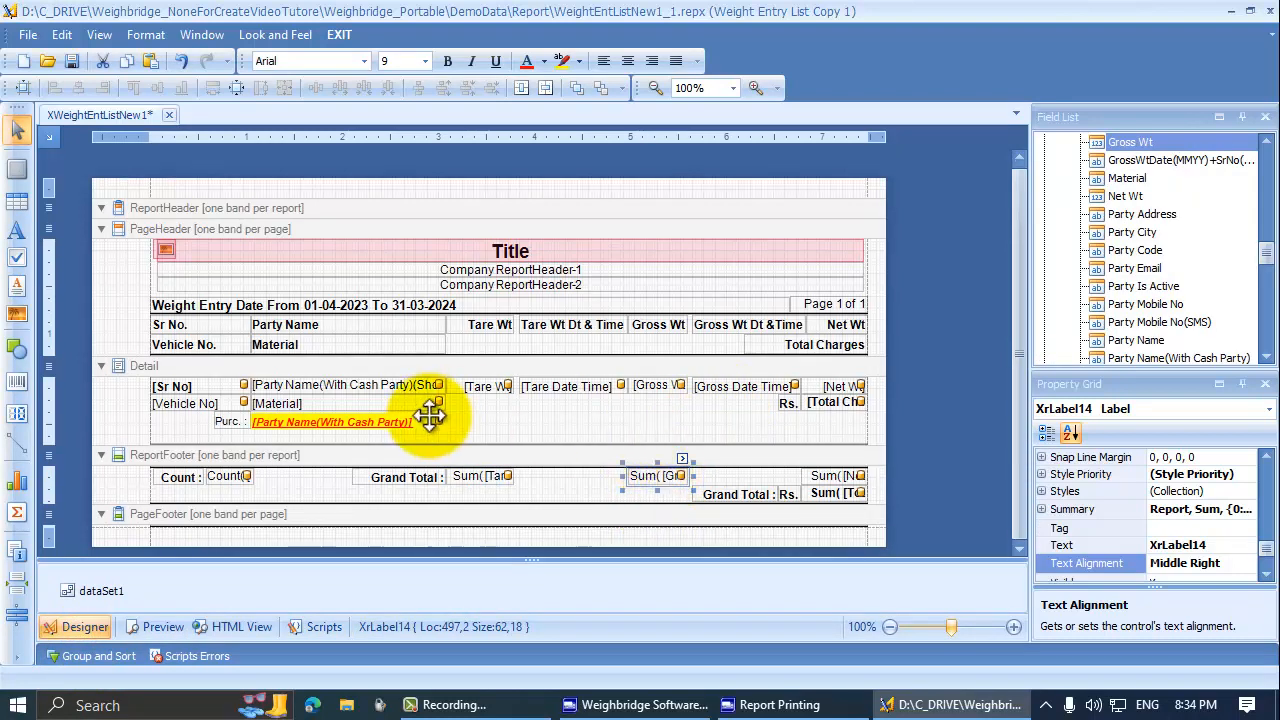
left_click(549, 320)
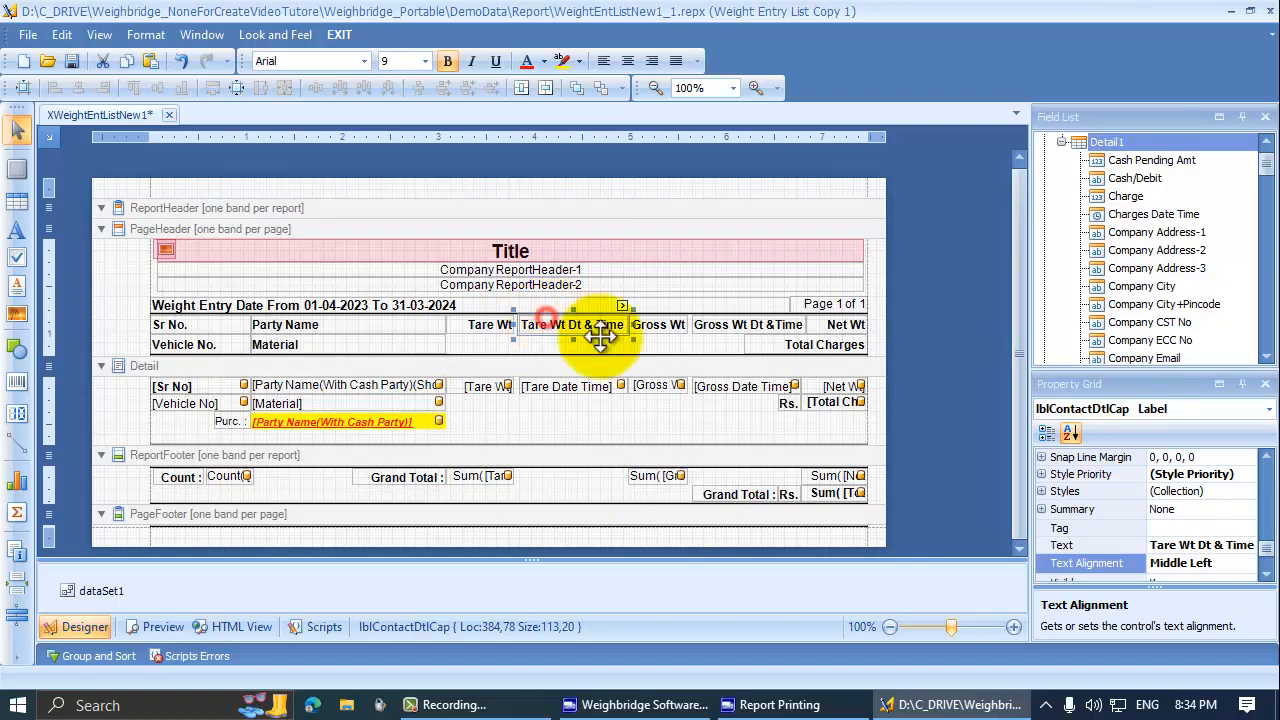
left_click(665, 325)
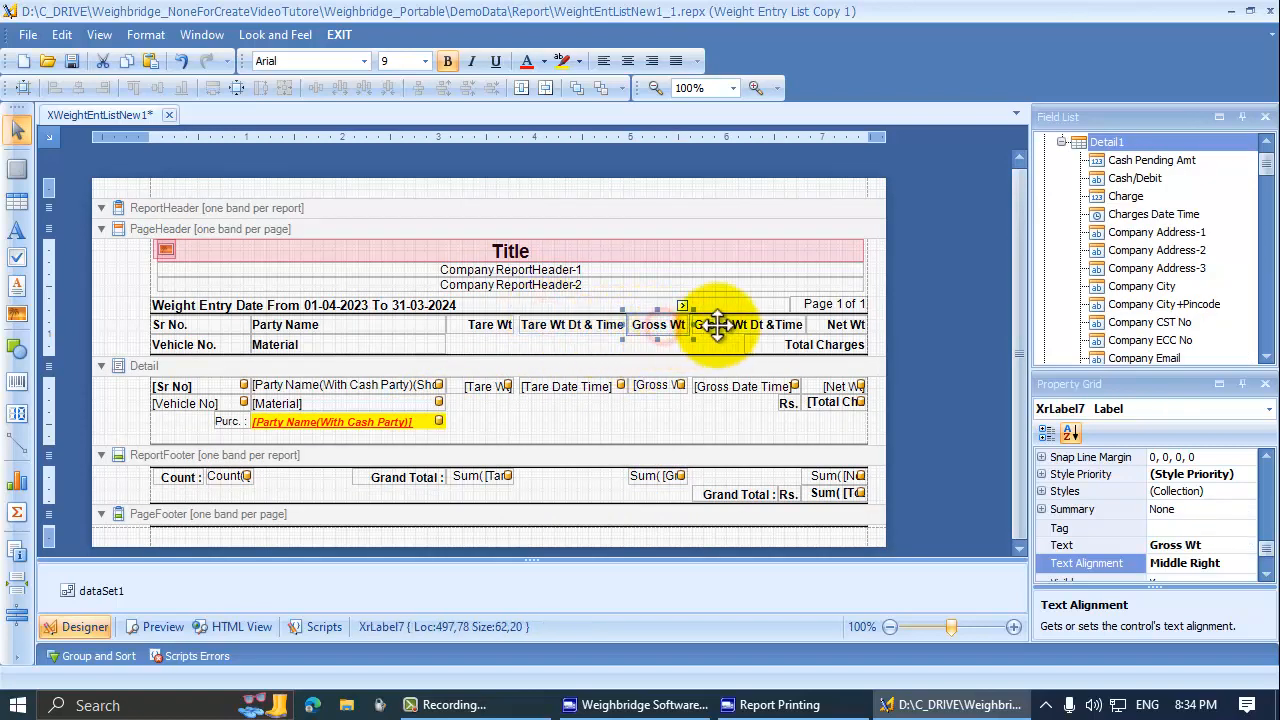
left_click(750, 326)
left_click(825, 326)
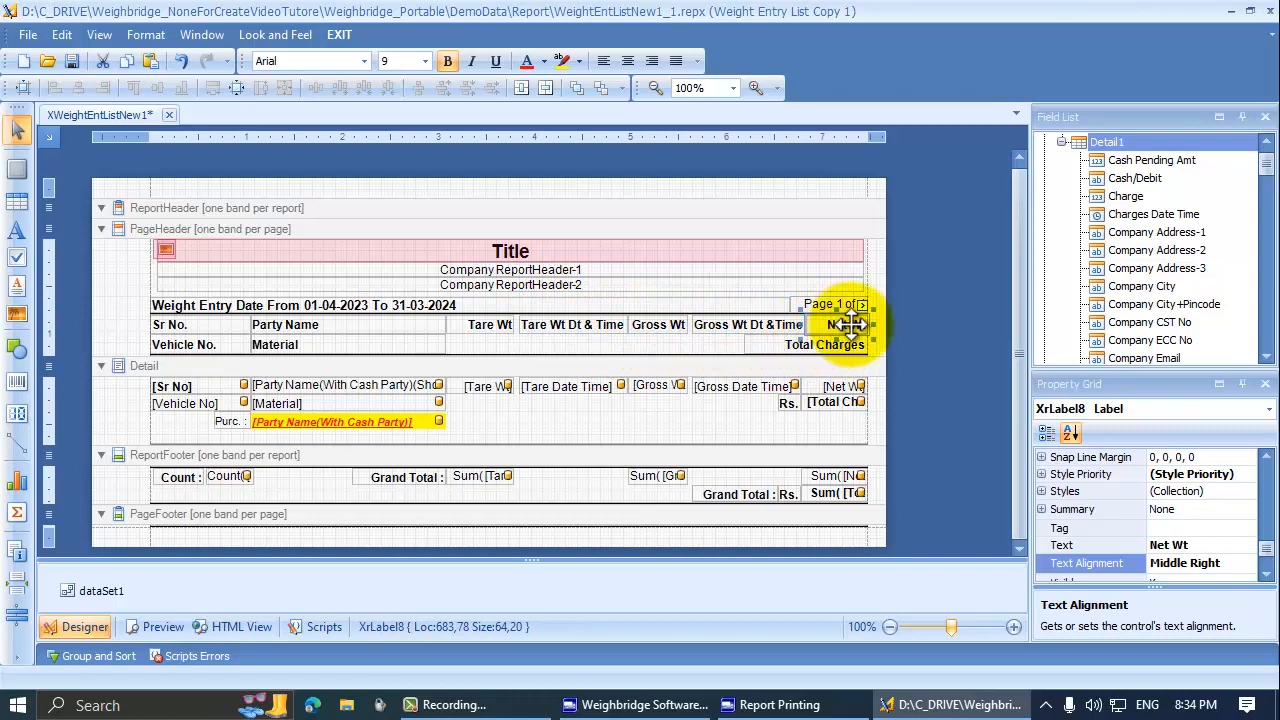
left_click(808, 344)
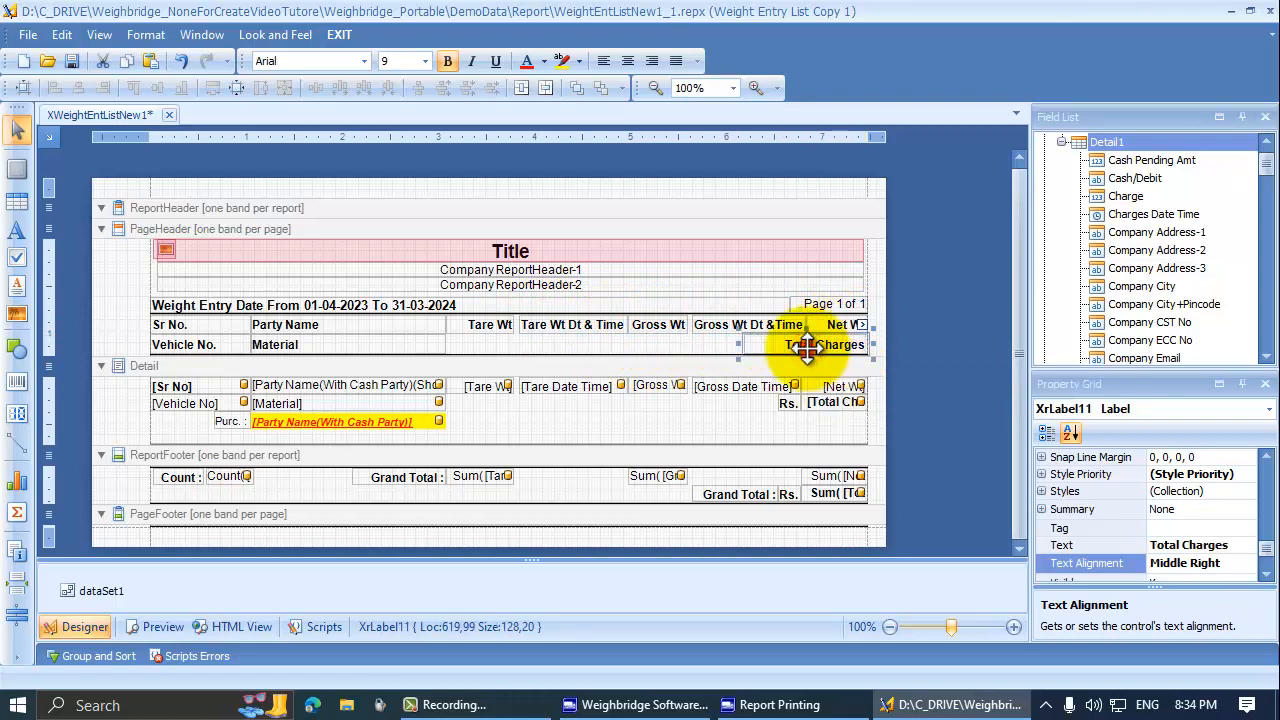
double_click(808, 345)
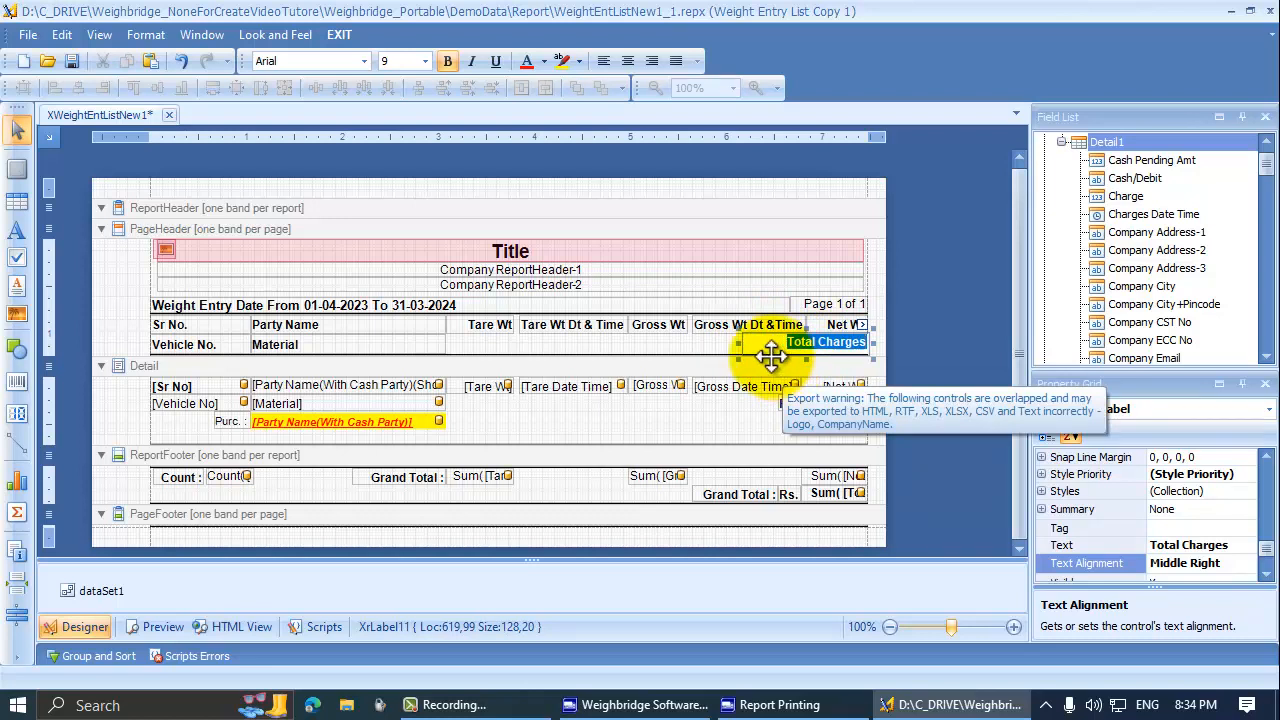
left_click(475, 322)
left_click_drag(475, 322, 515, 331)
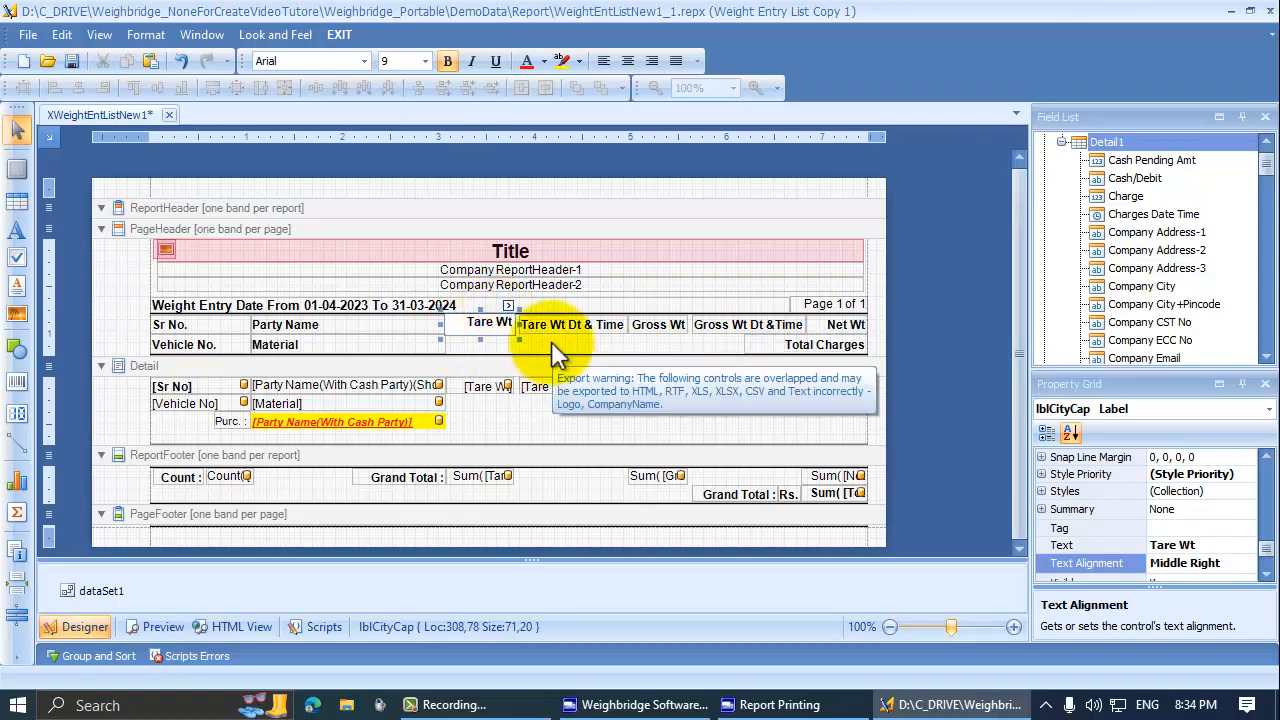
left_click(542, 341)
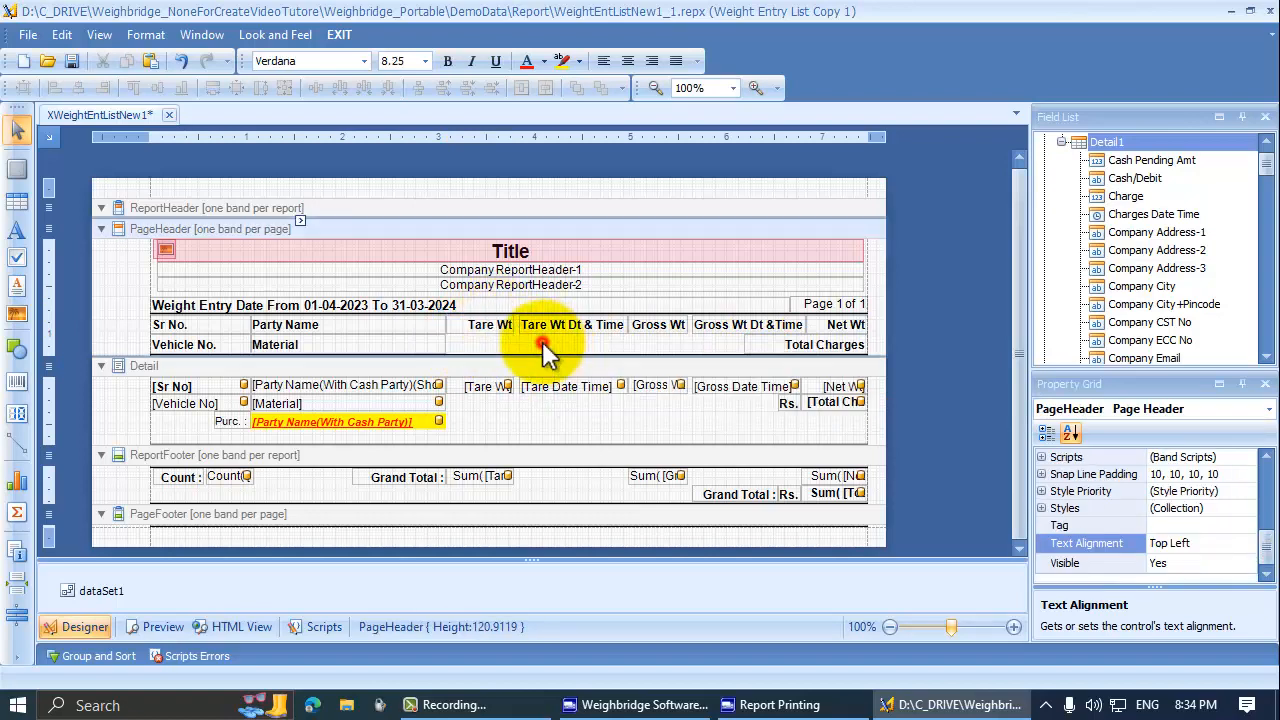
left_click(490, 330)
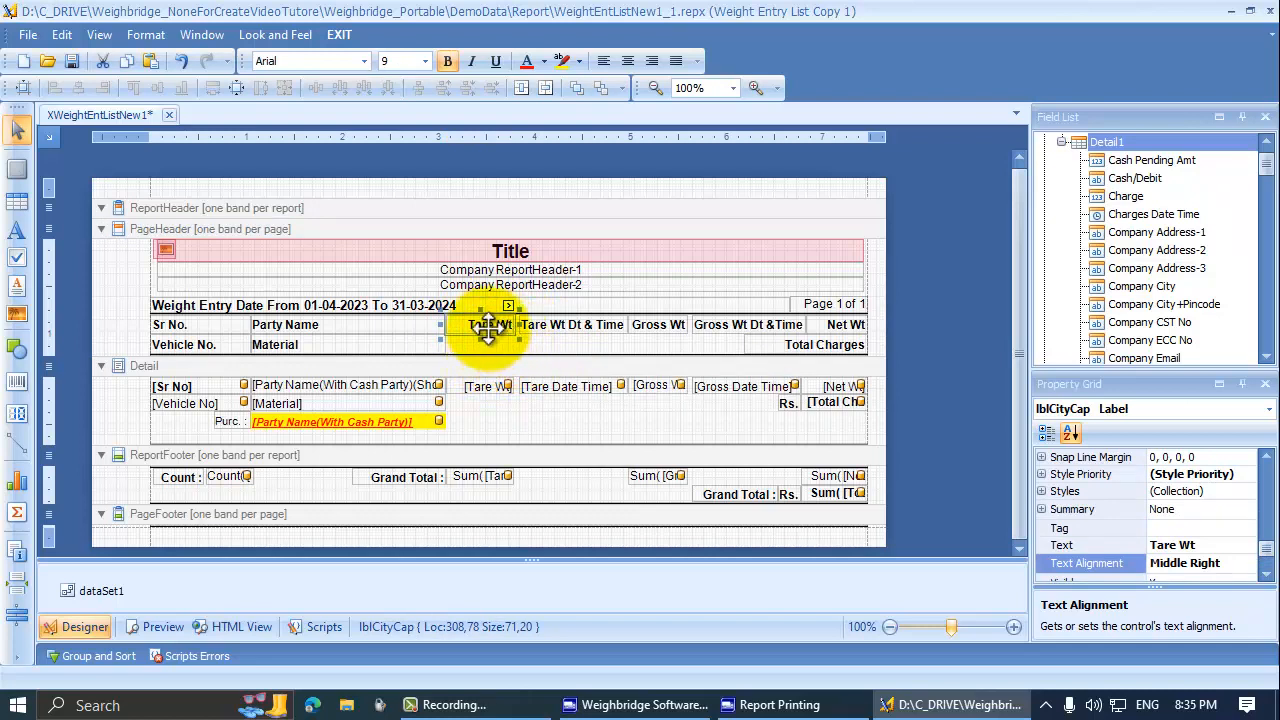
double_click(488, 328)
key("End")
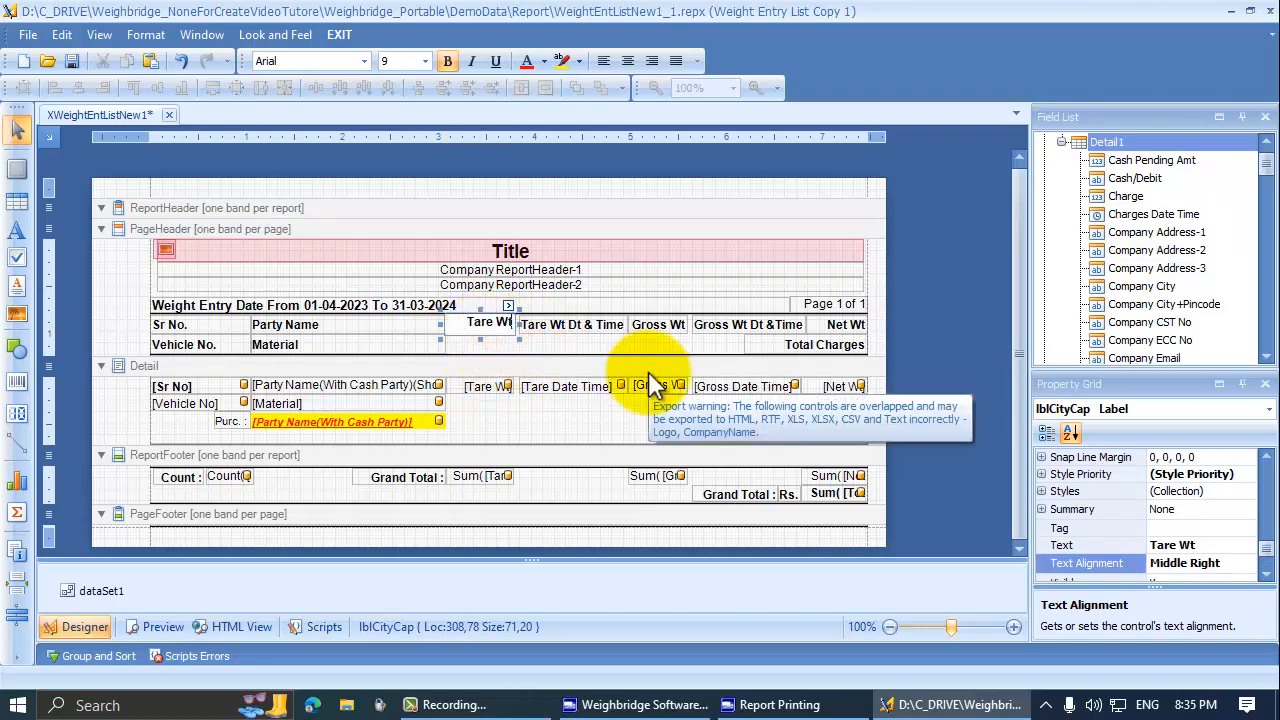
key("BackSpace")
key("BackSpace")
key("BackSpace")
key("BackSpace")
key("BackSpace")
key("BackSpace")
key("BackSpace")
key("Escape")
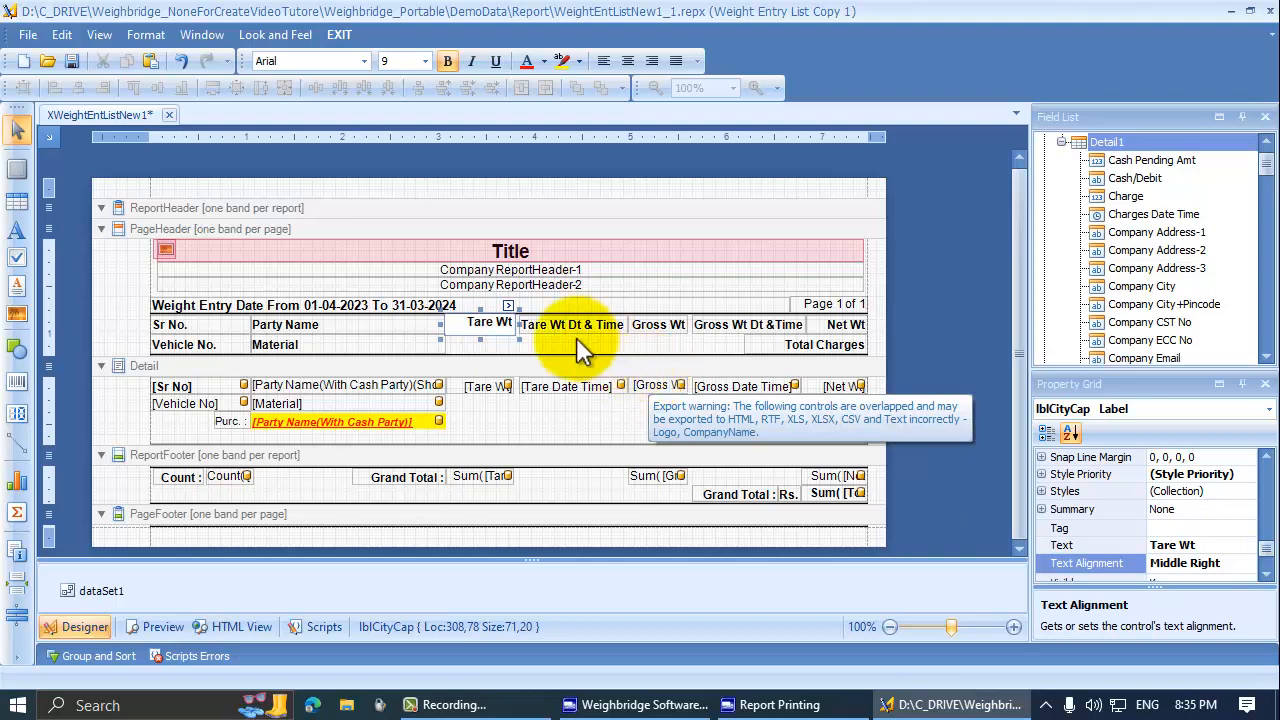
left_click(501, 346)
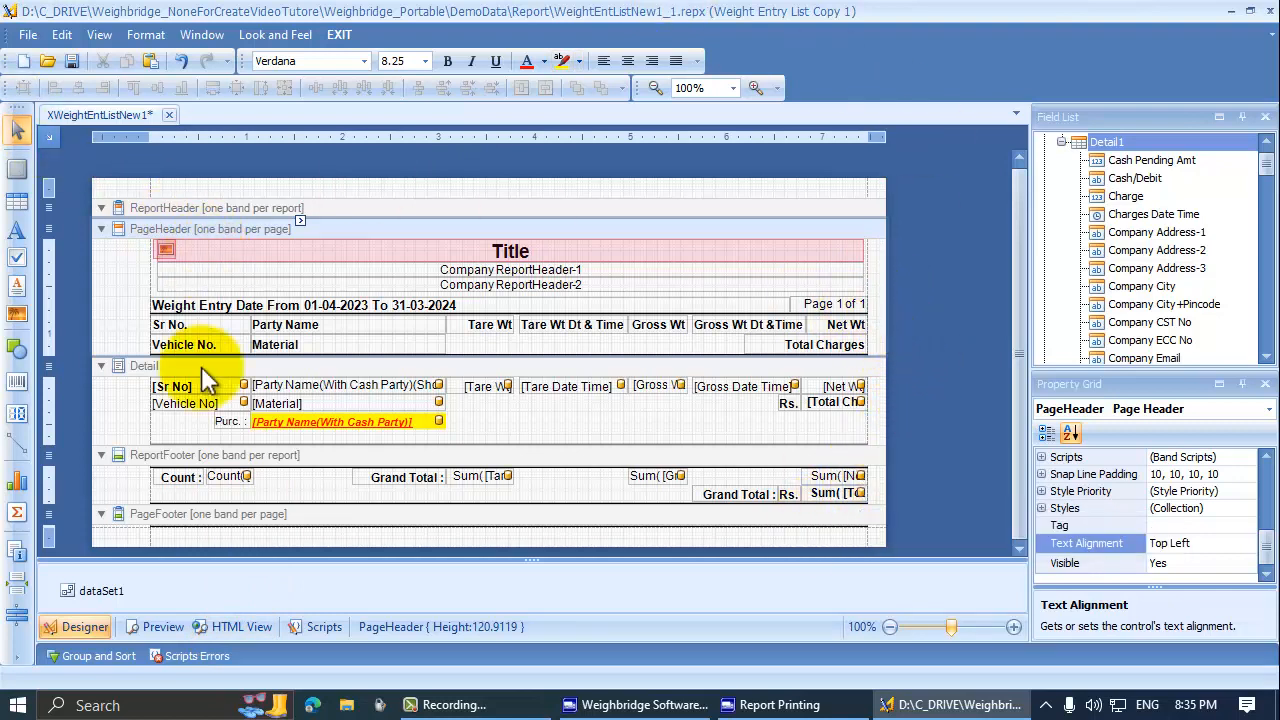
left_click(129, 362)
left_click(133, 462)
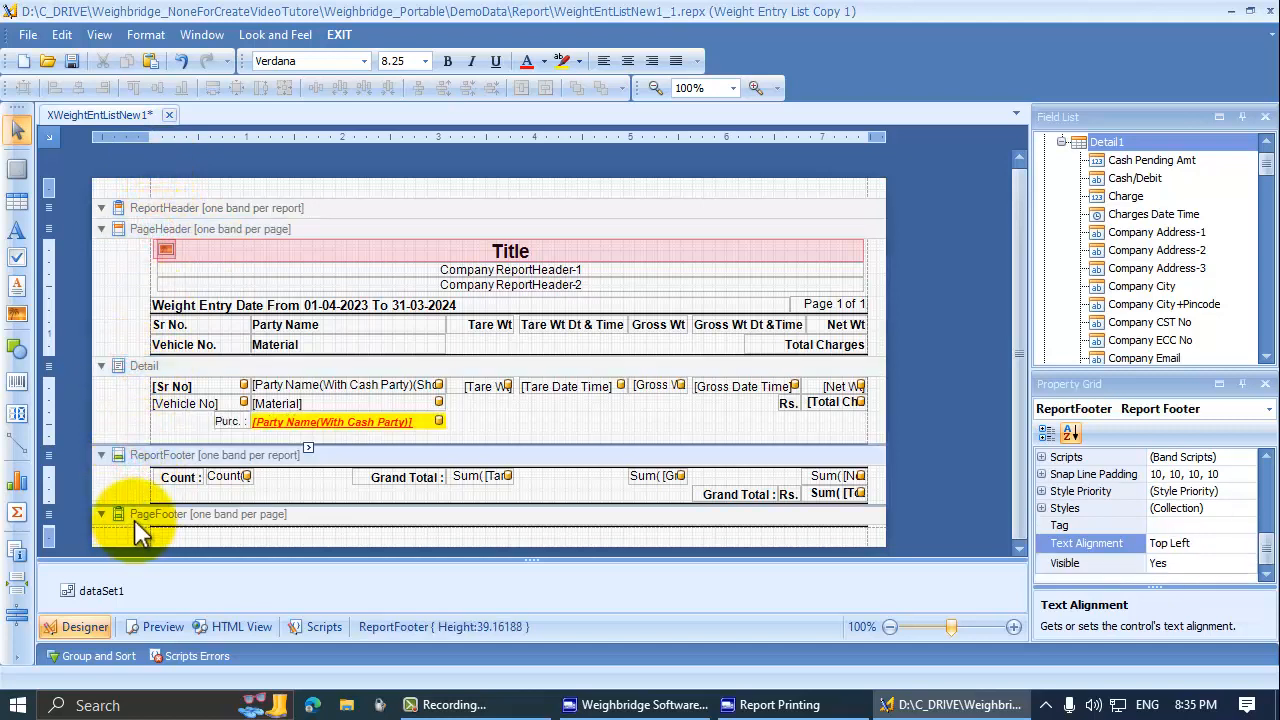
left_click(140, 520)
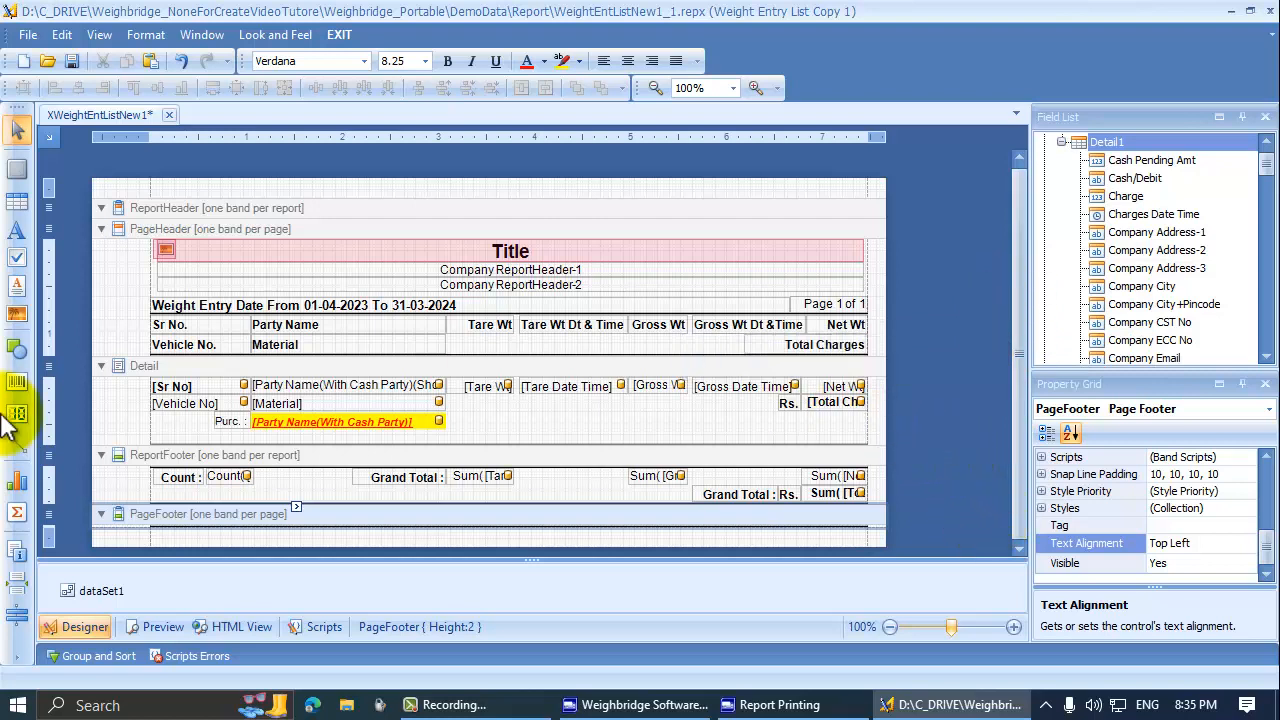
left_click(182, 367)
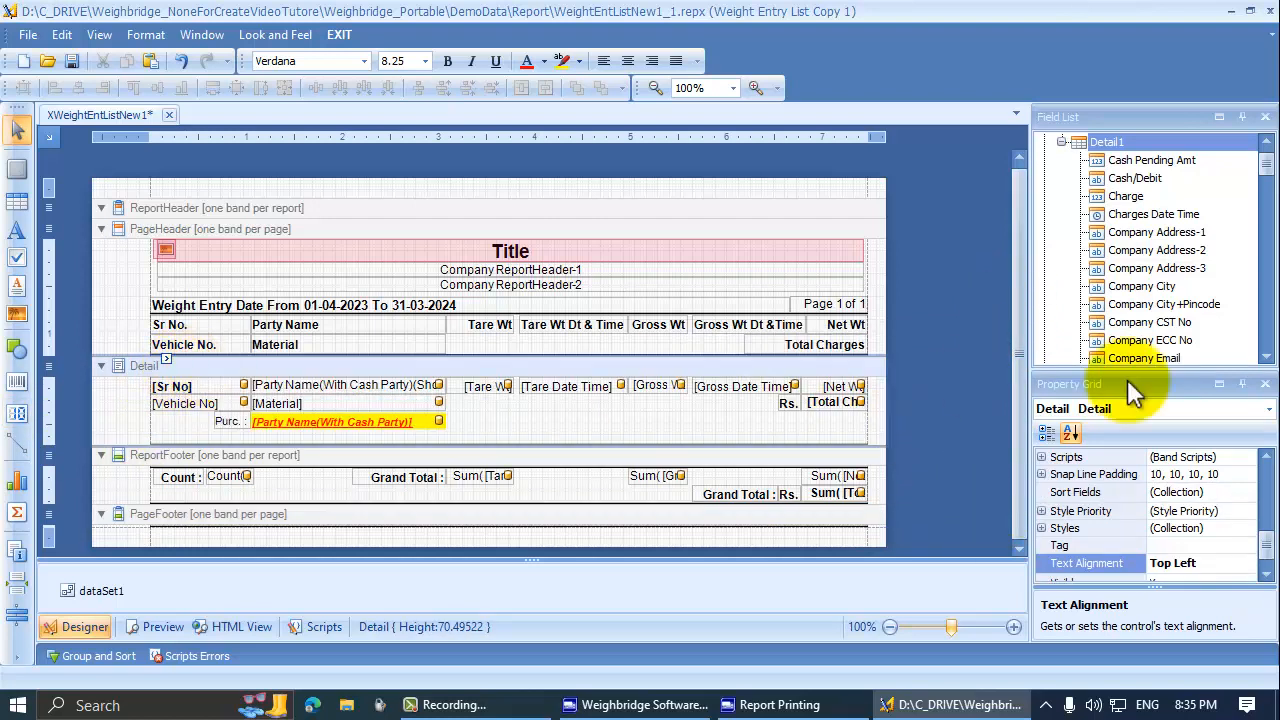
Insert a GroupHeader band into the report and reduce its height to about 29
right_click(930, 347)
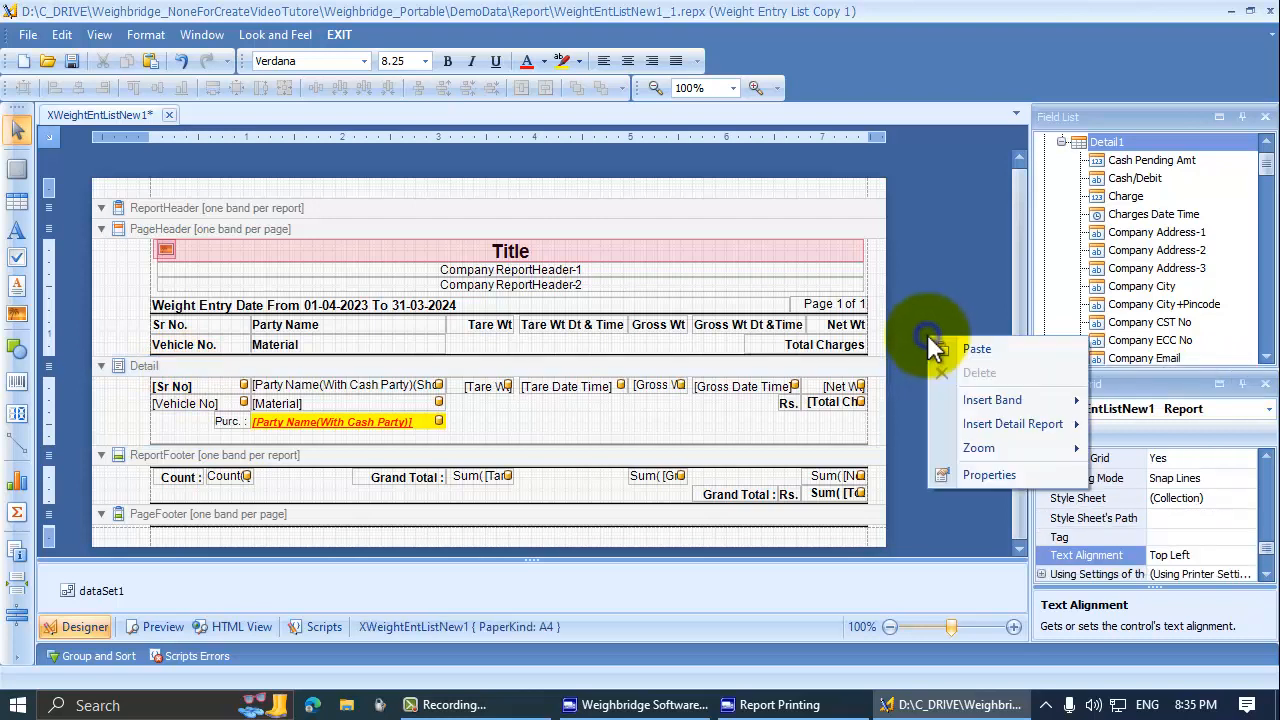
mouse_move(948, 402)
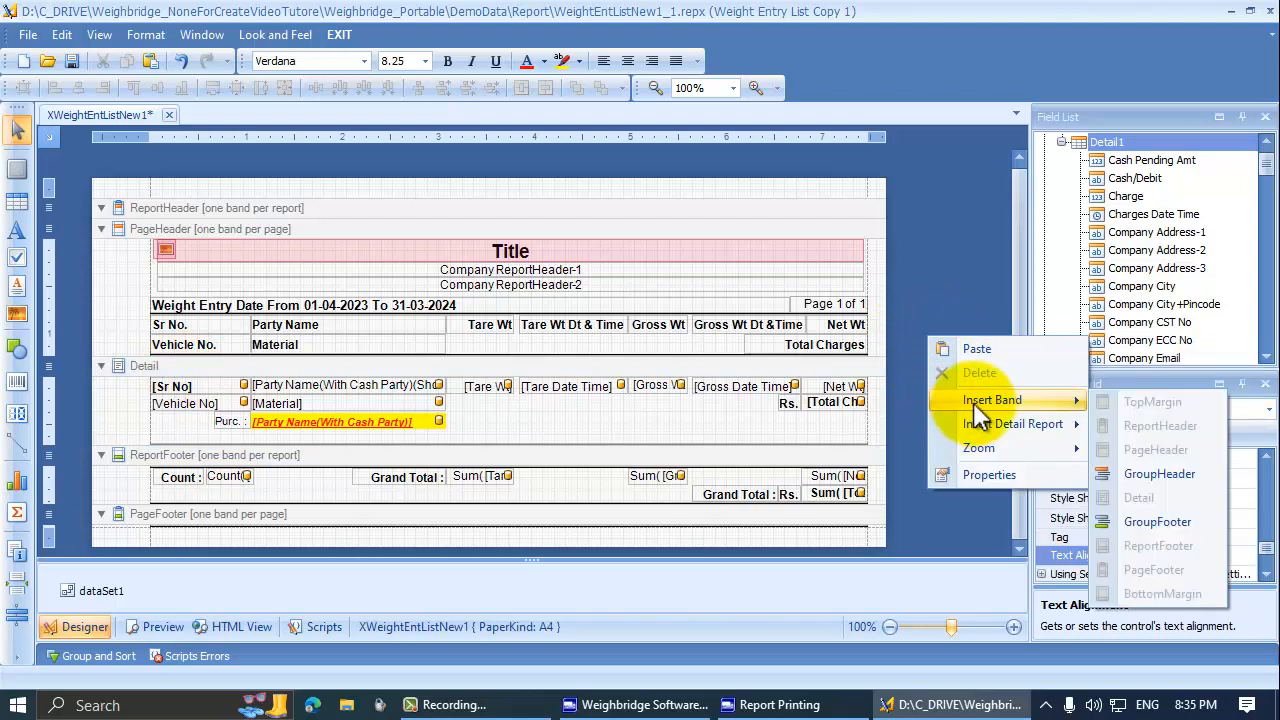
left_click(1157, 476)
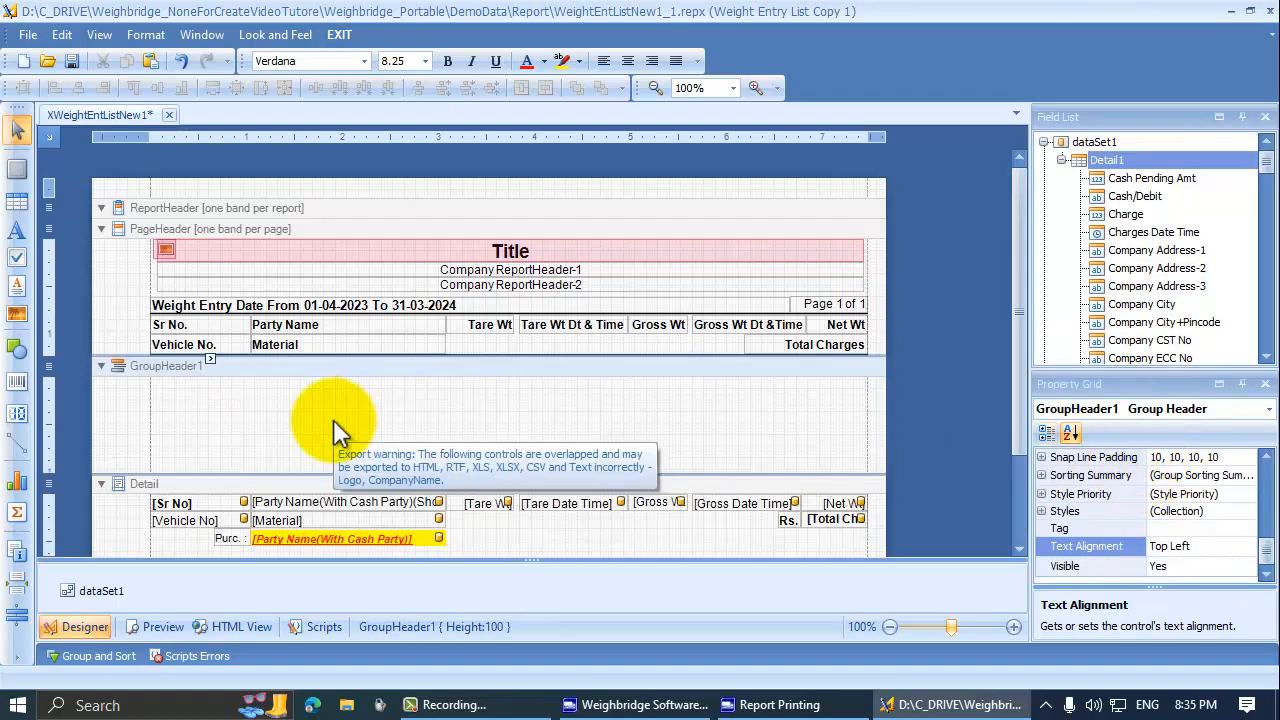
scroll(343, 412, "down", 2)
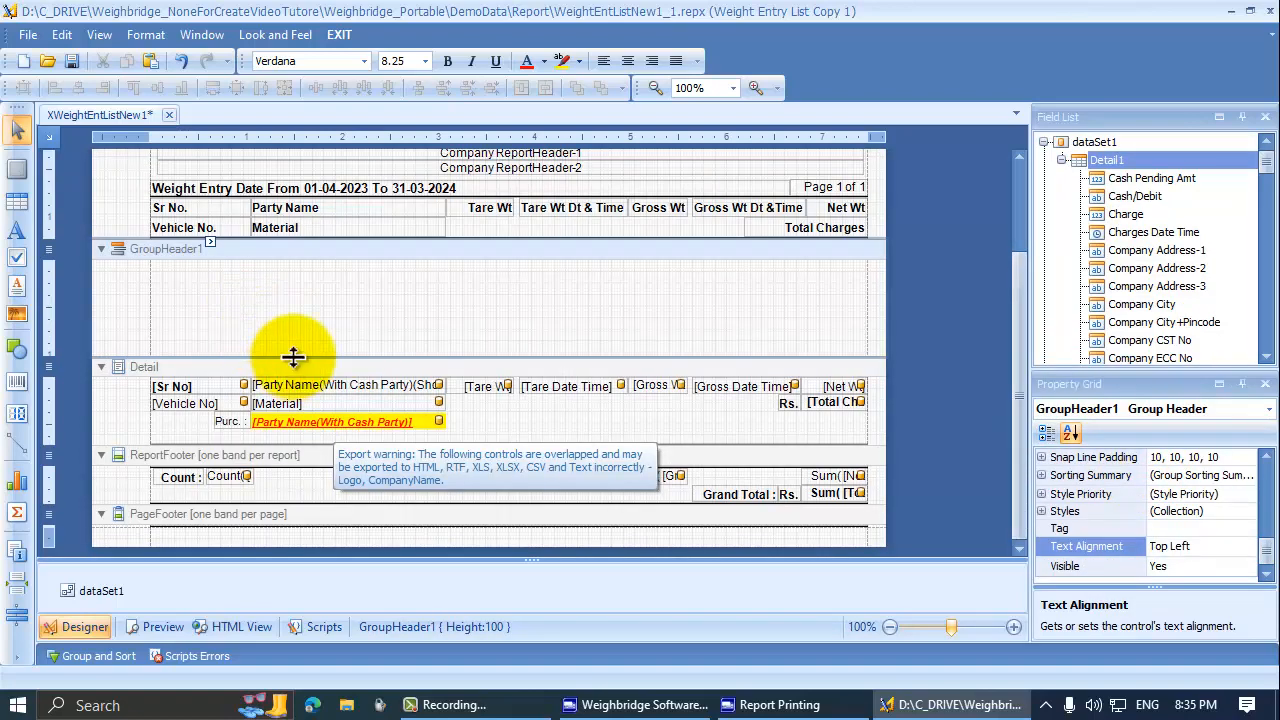
left_click_drag(293, 357, 304, 289)
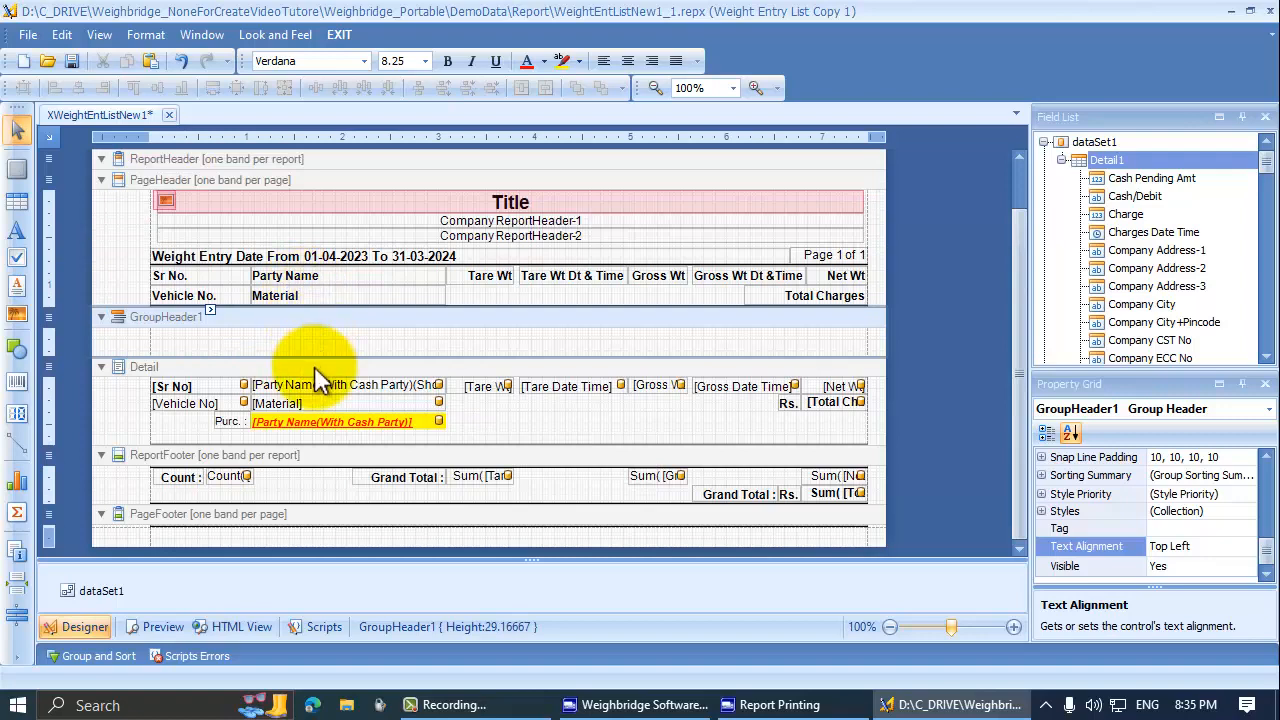
Delete the "Purc. :" label from the Detail band
left_click(310, 421)
left_click(233, 421)
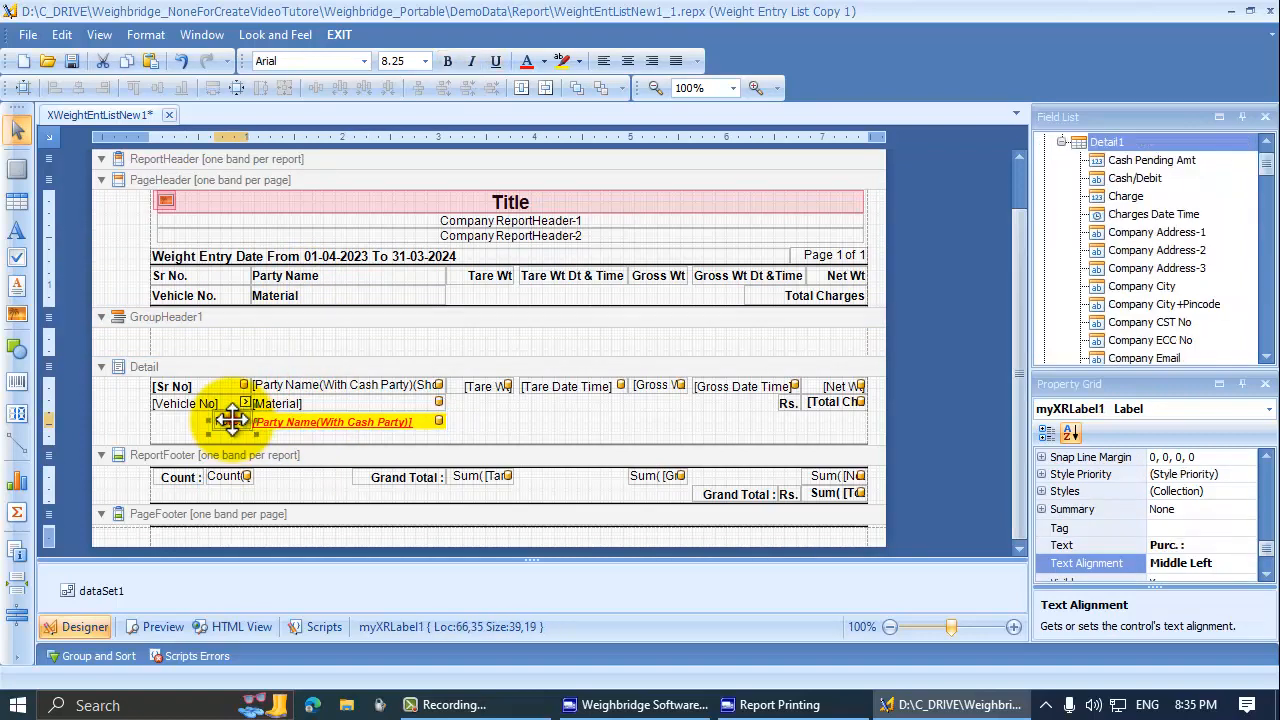
key("Delete")
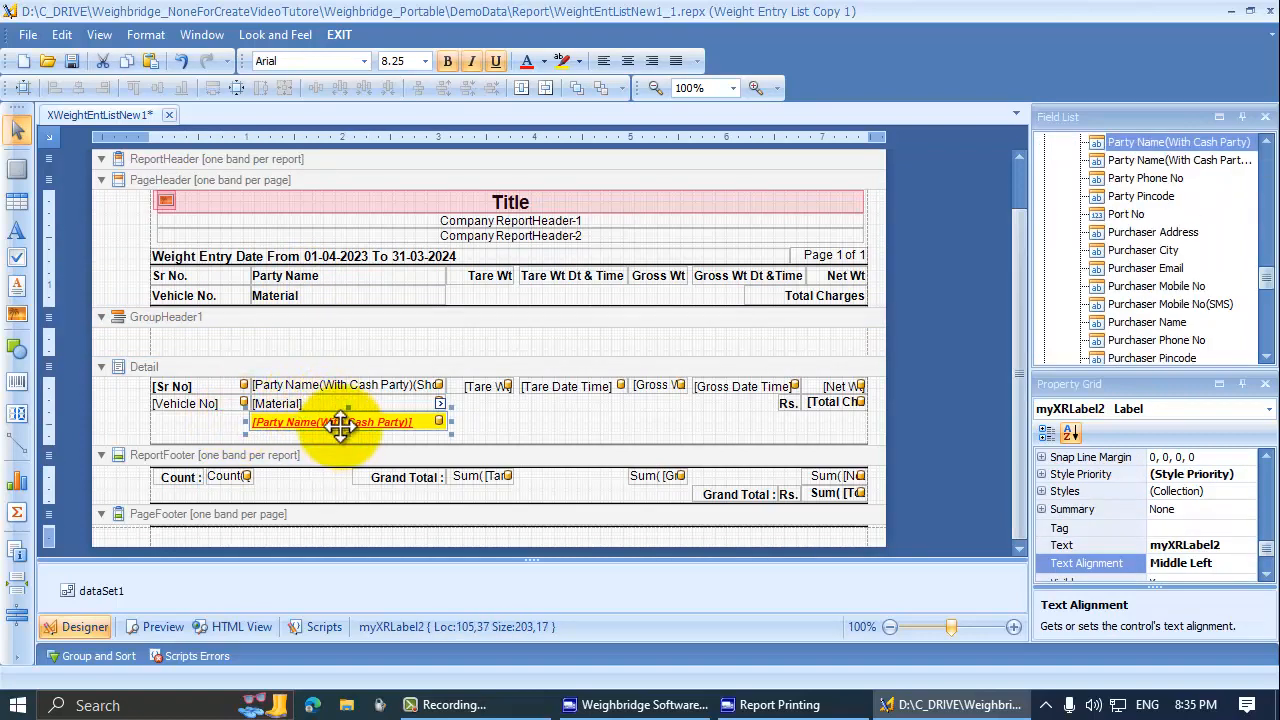
Move the highlighted Party Name(With Cash Party) field into the GroupHeader1 band at its left margin and shrink the band to the field's height
left_click_drag(340, 425, 243, 341)
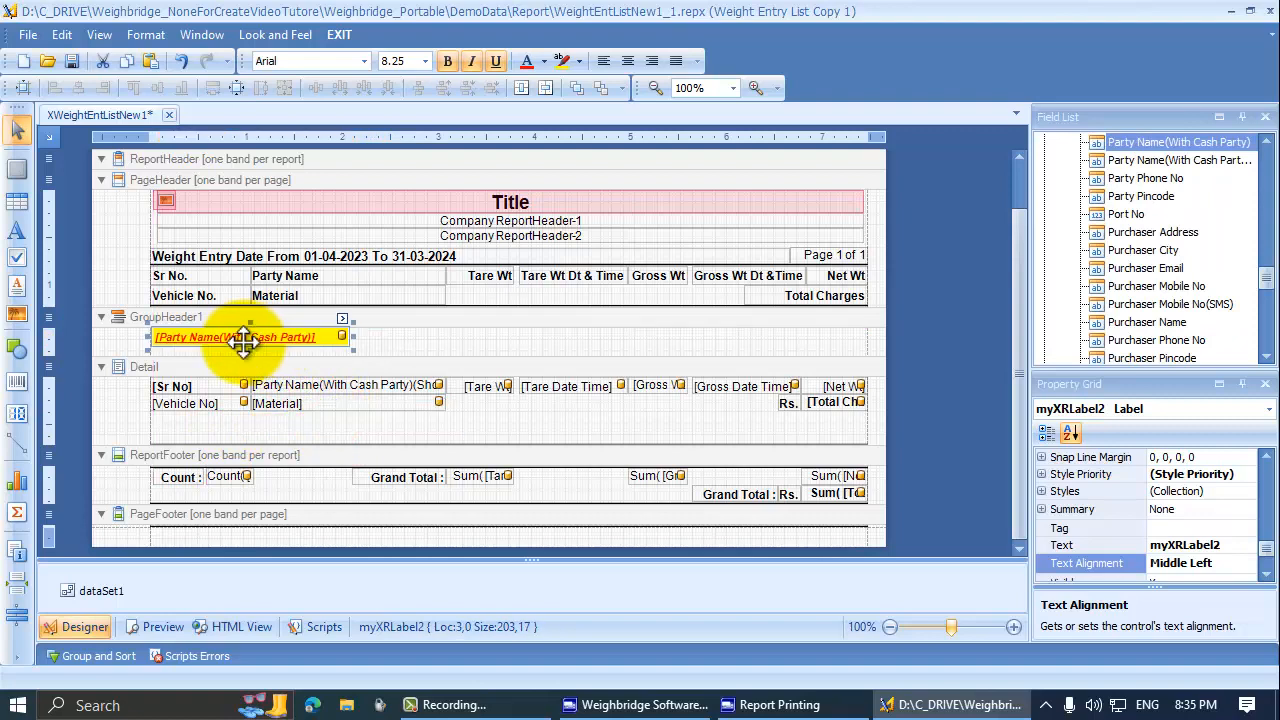
left_click_drag(377, 356, 394, 338)
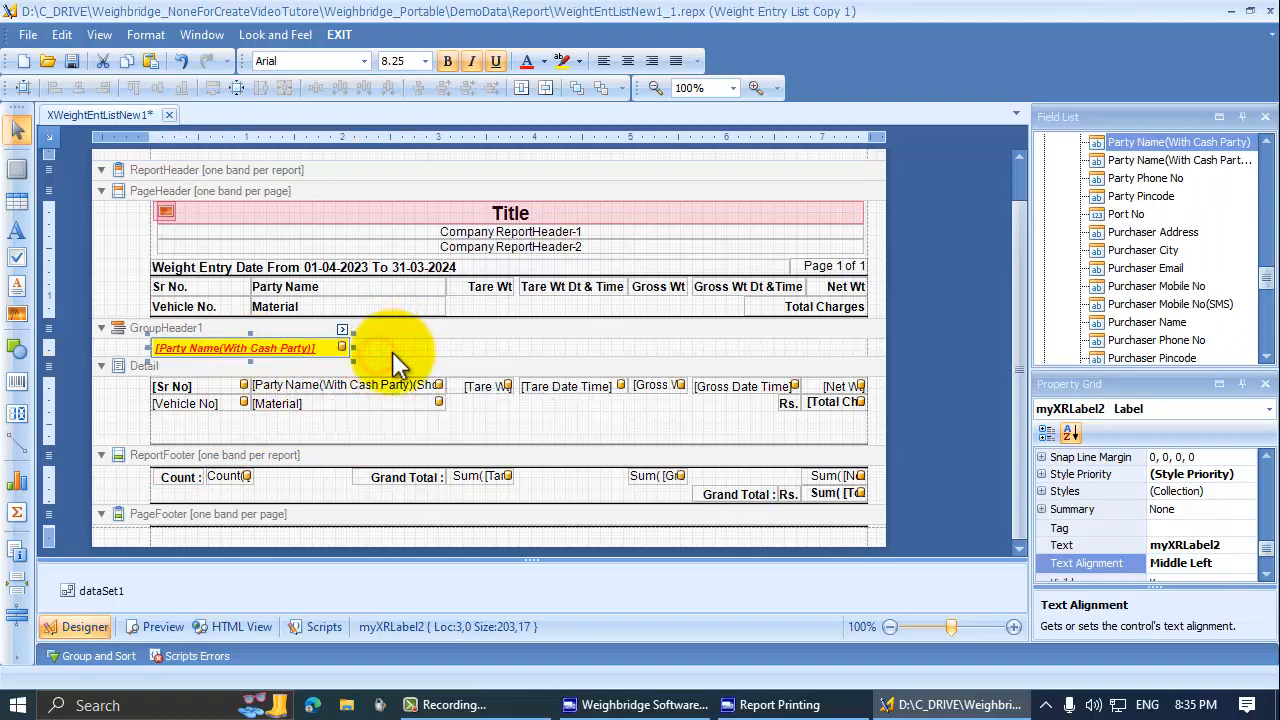
left_click(370, 353)
left_click(266, 349)
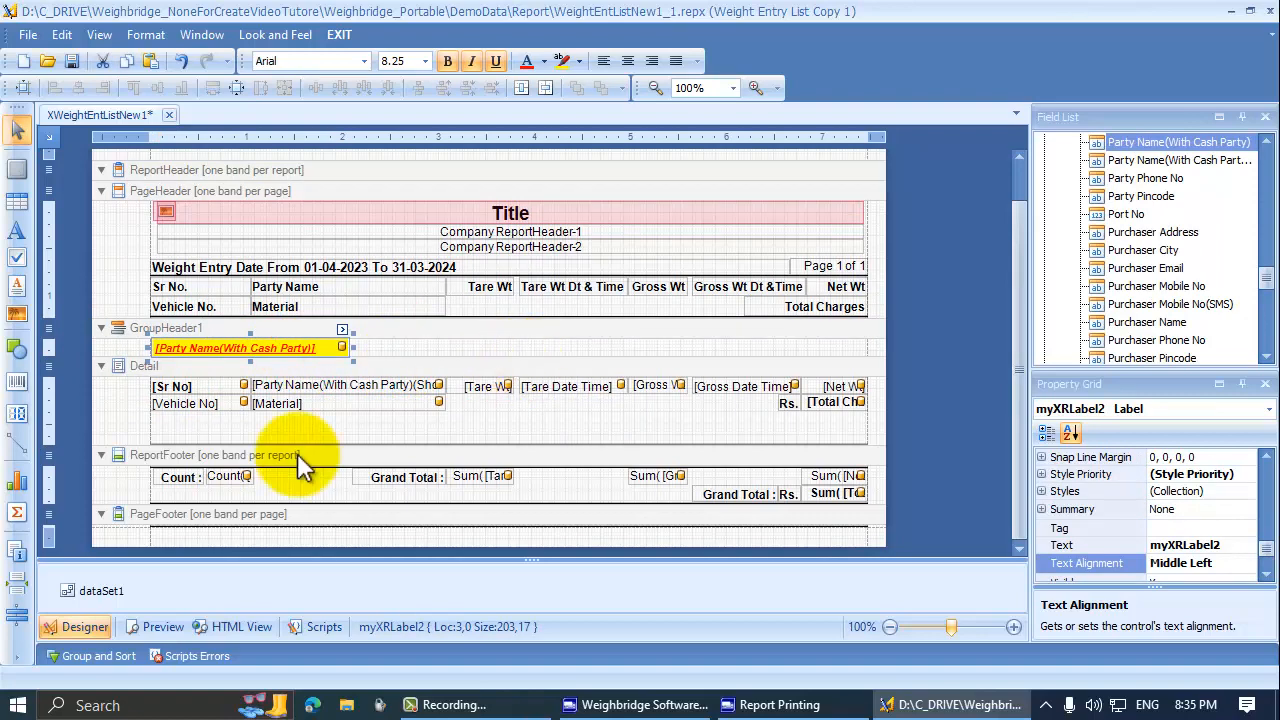
Move the Detail band's separator line up to just below the Material field and shrink the band to a height of about 37
left_click(319, 441)
left_click(319, 437)
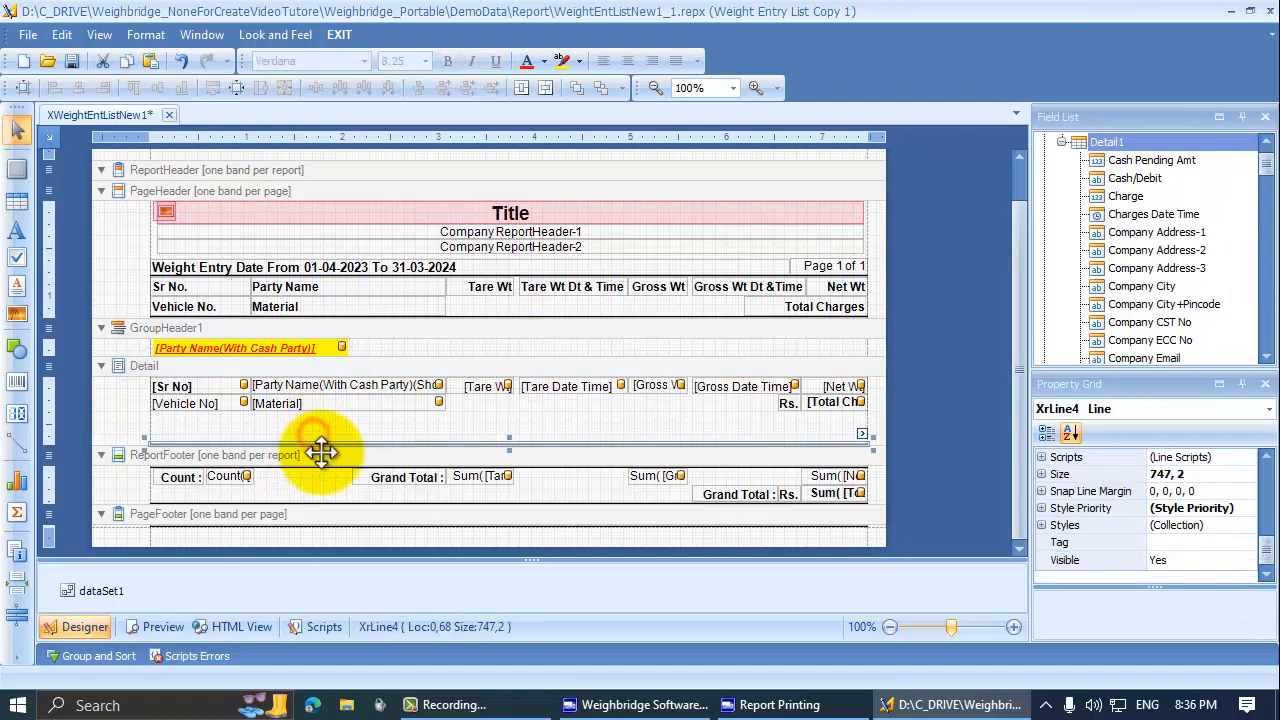
left_click_drag(324, 451, 350, 412)
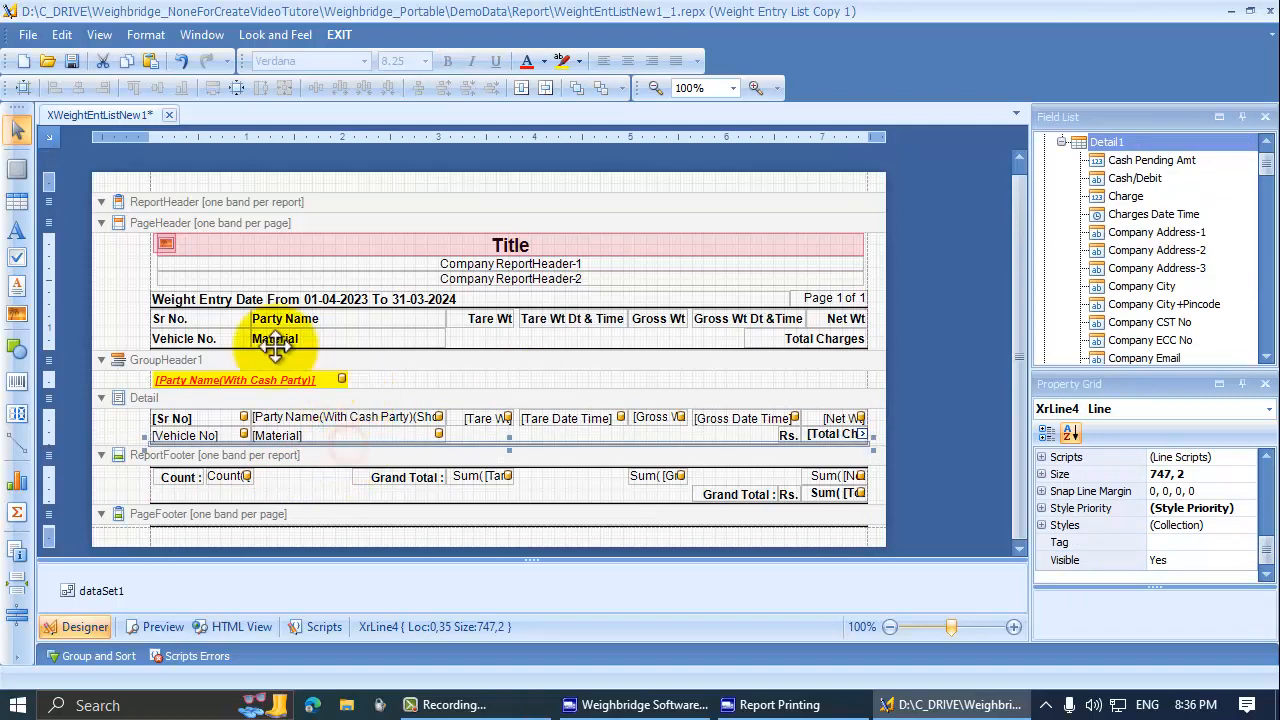
left_click(214, 380)
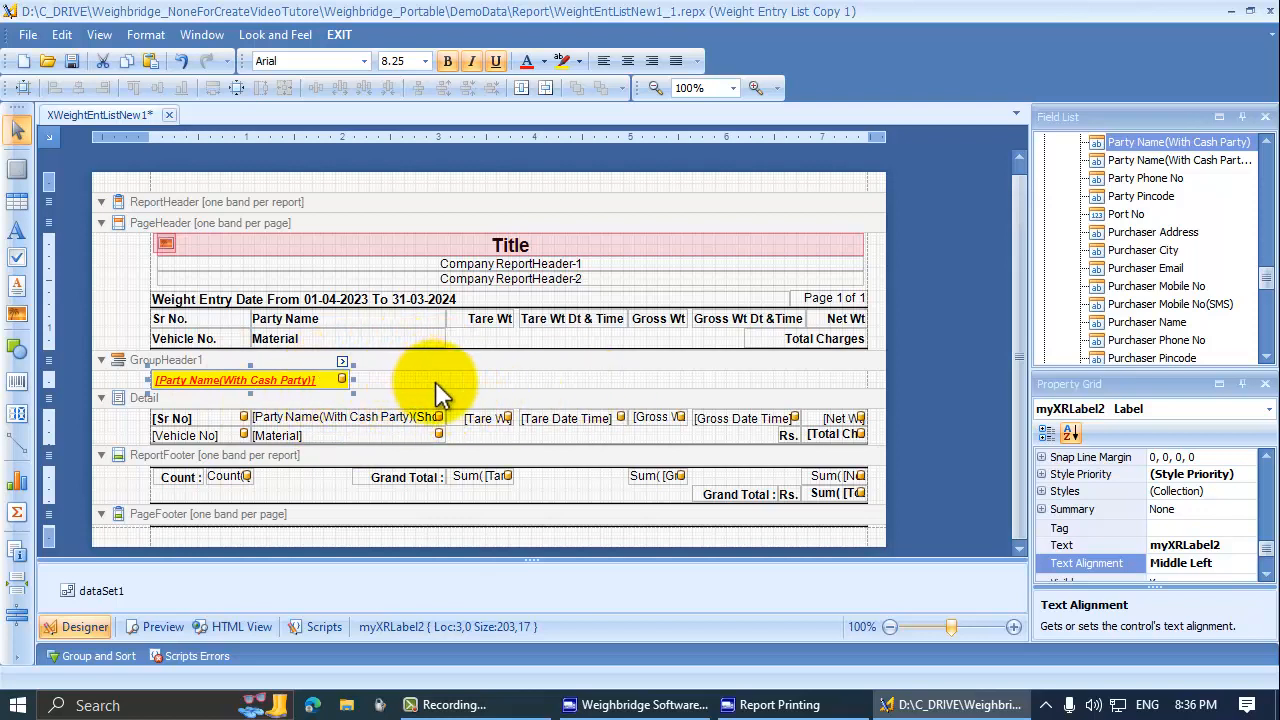
left_click(370, 404)
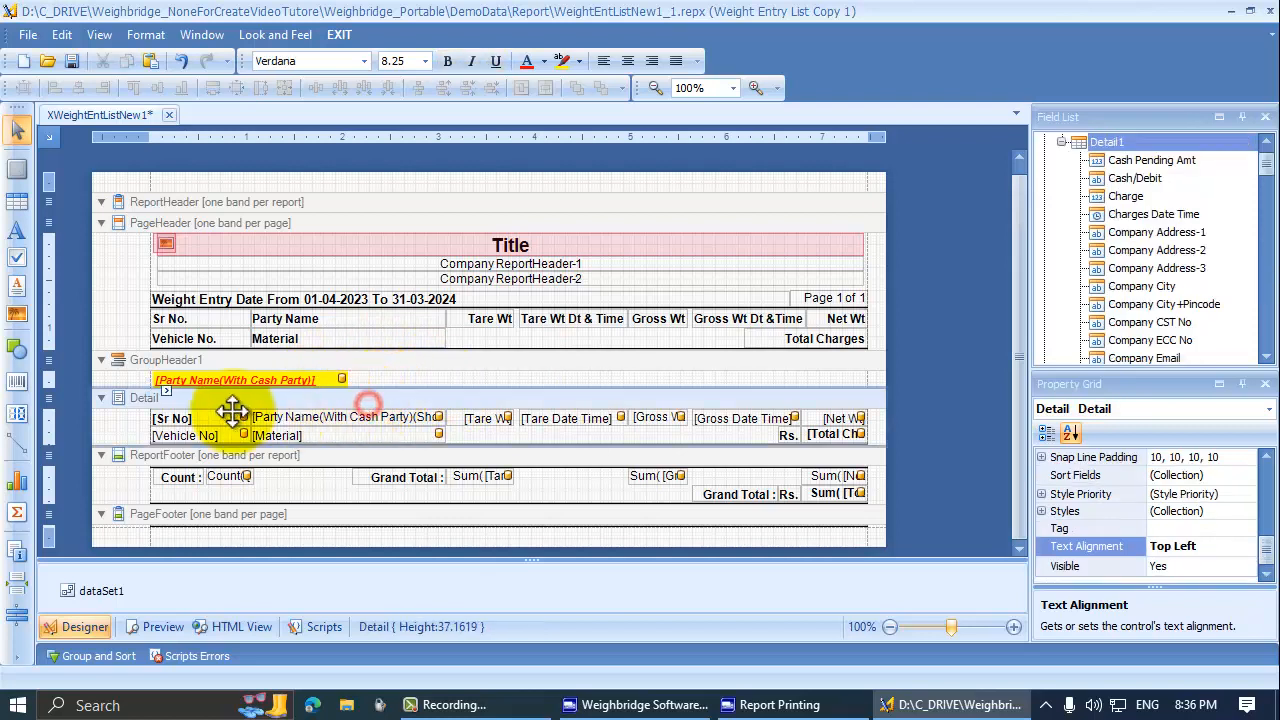
left_click(365, 404)
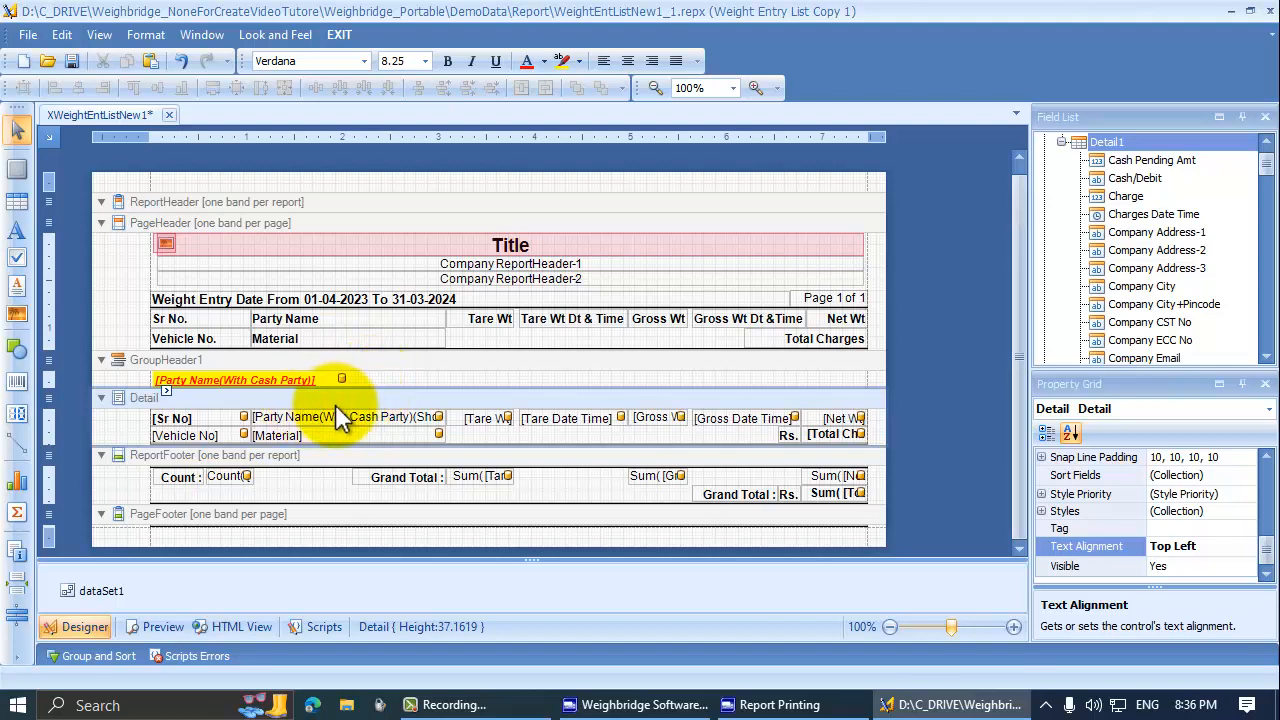
left_click(303, 380)
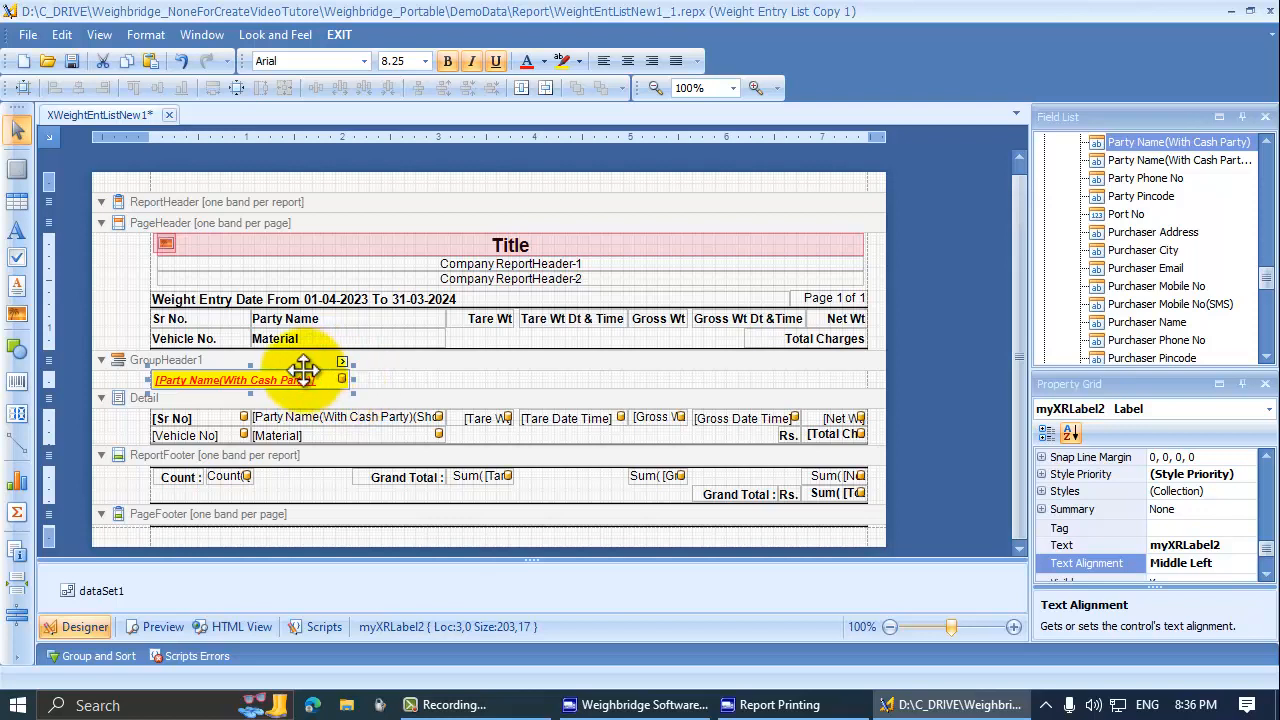
left_click(343, 422)
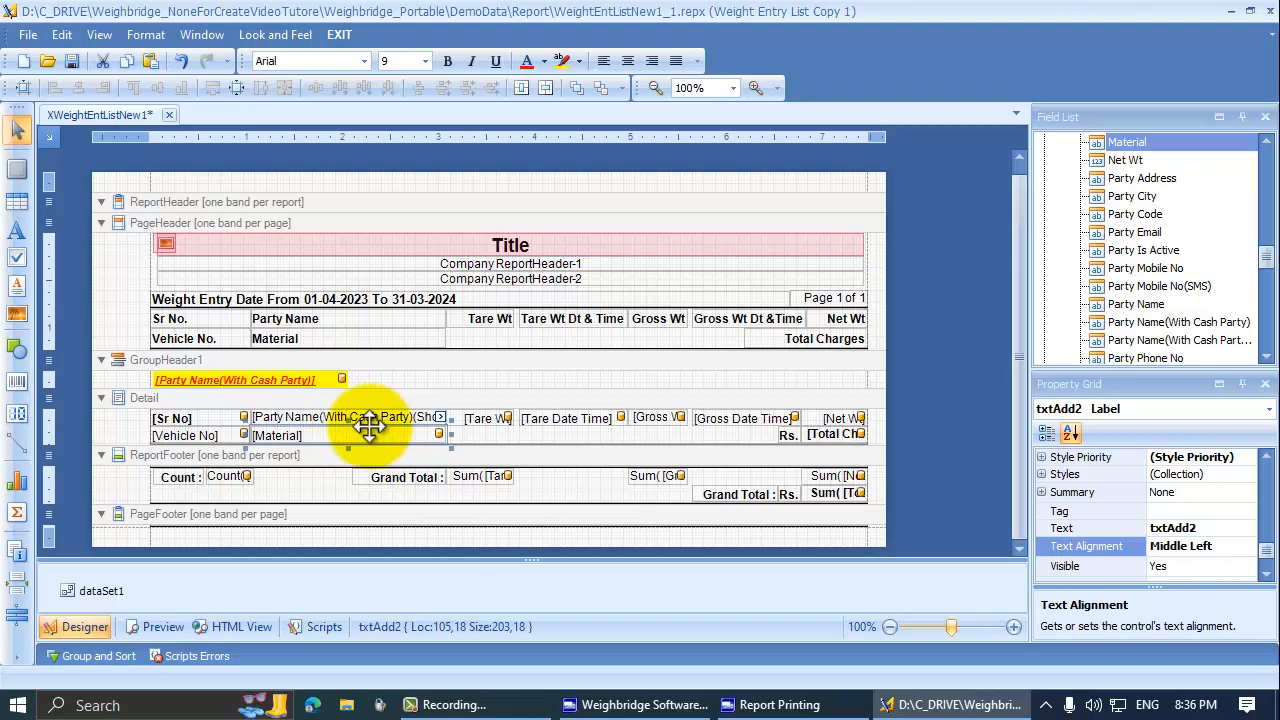
left_click(236, 377)
left_click(326, 426)
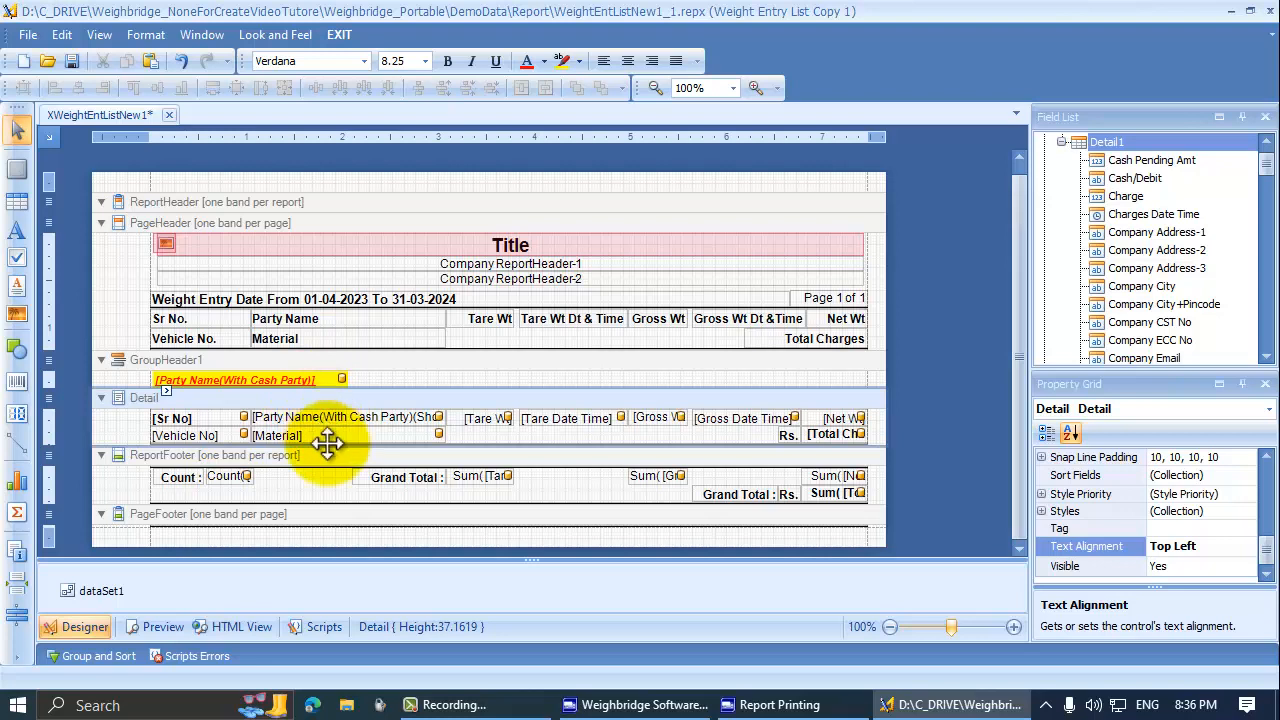
left_click(302, 401)
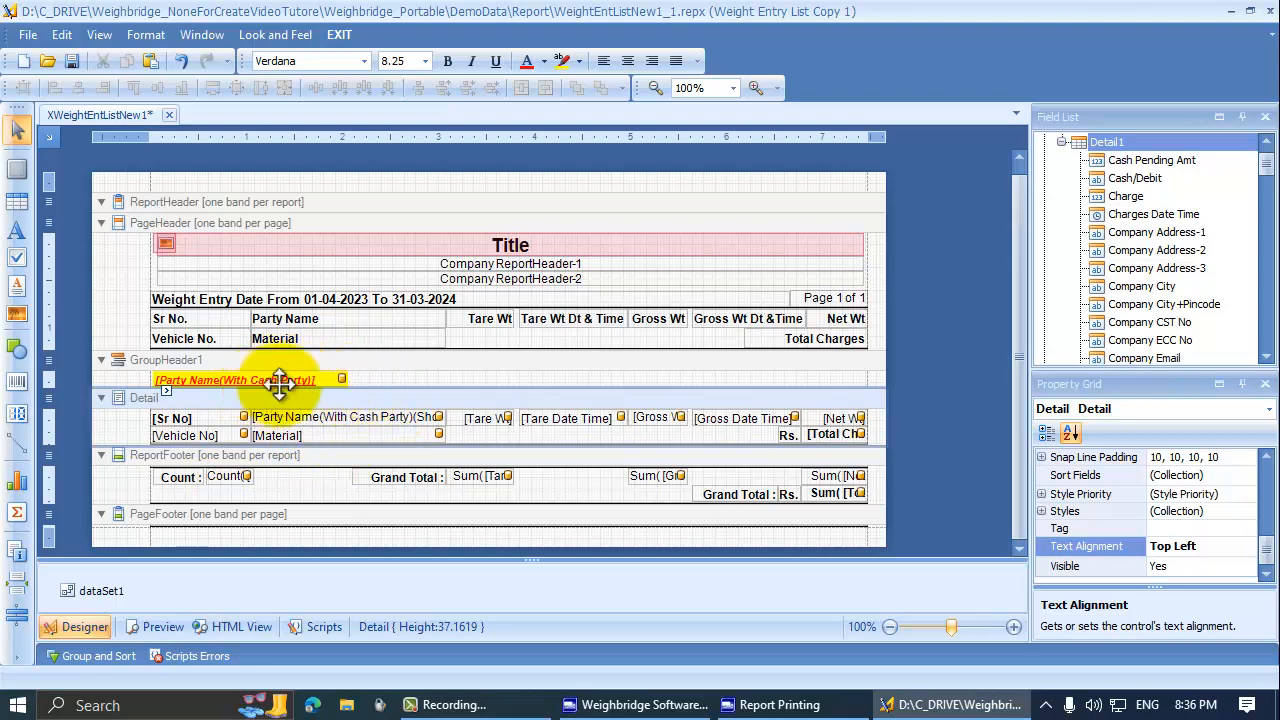
Add a new group field to the GroupHeader1 band's Group Fields collection and select its Field Name property
left_click(193, 366)
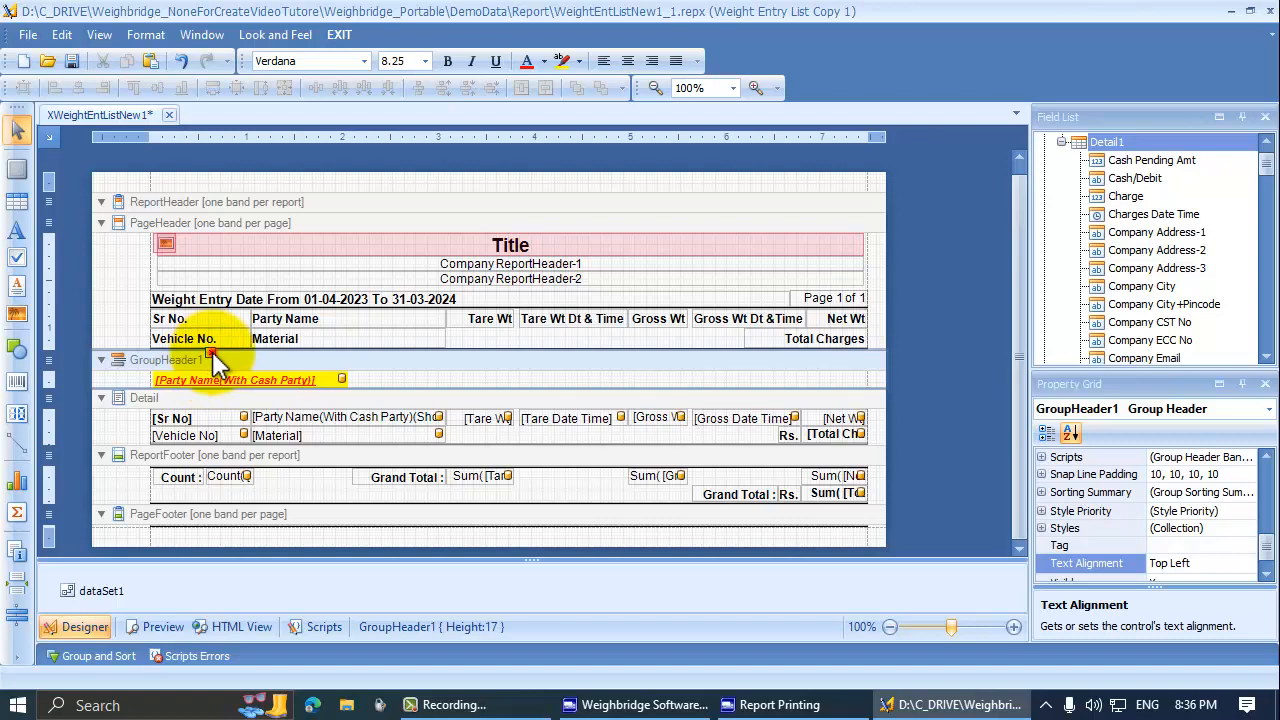
left_click(212, 352)
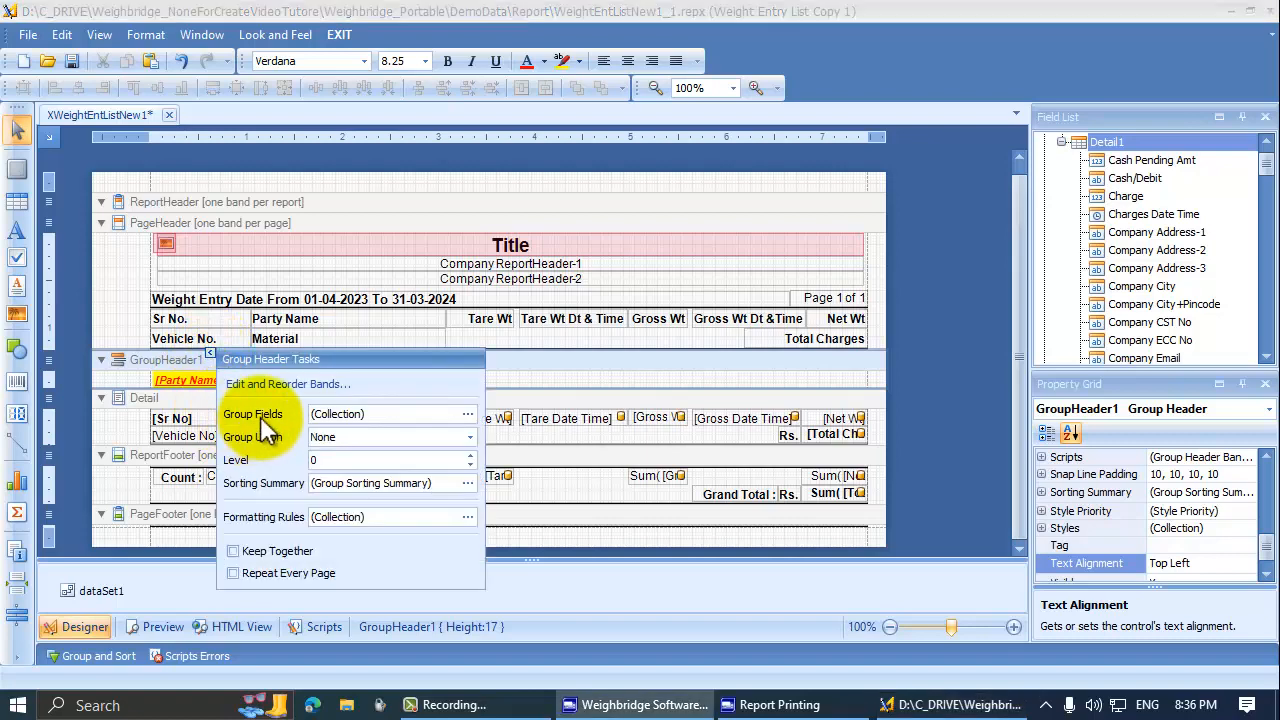
left_click(468, 414)
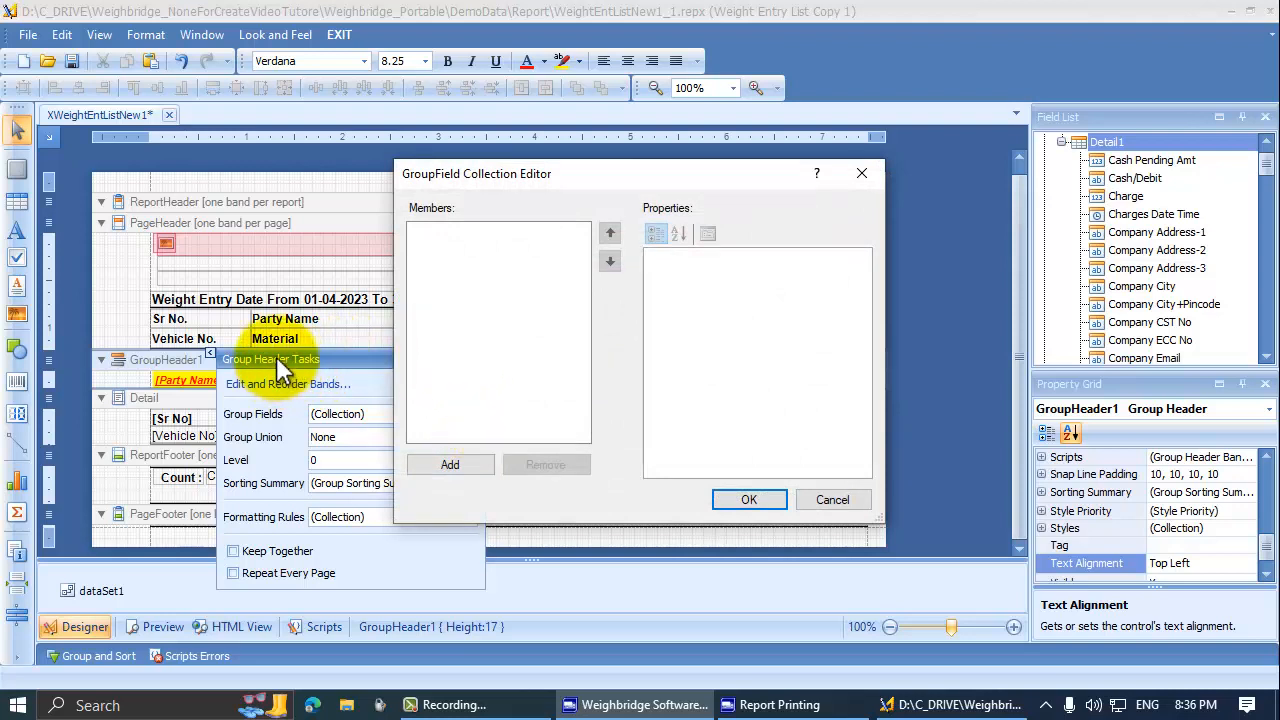
left_click(463, 466)
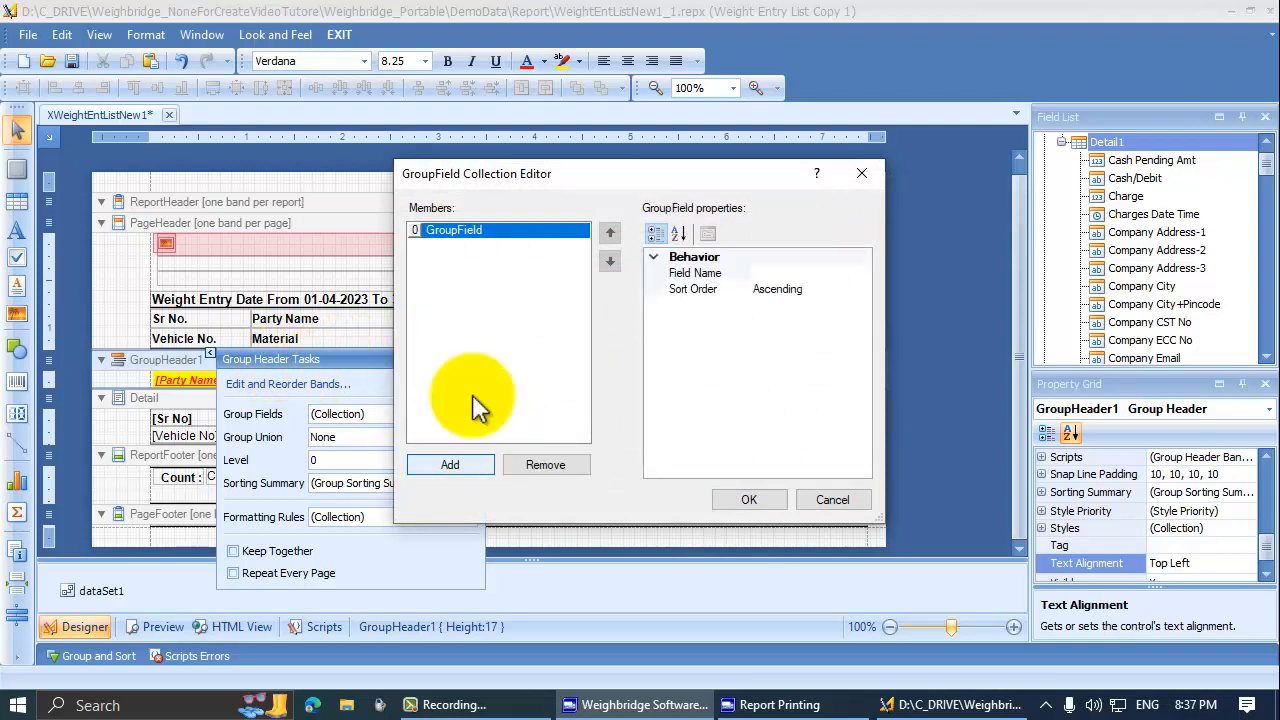
left_click(465, 230)
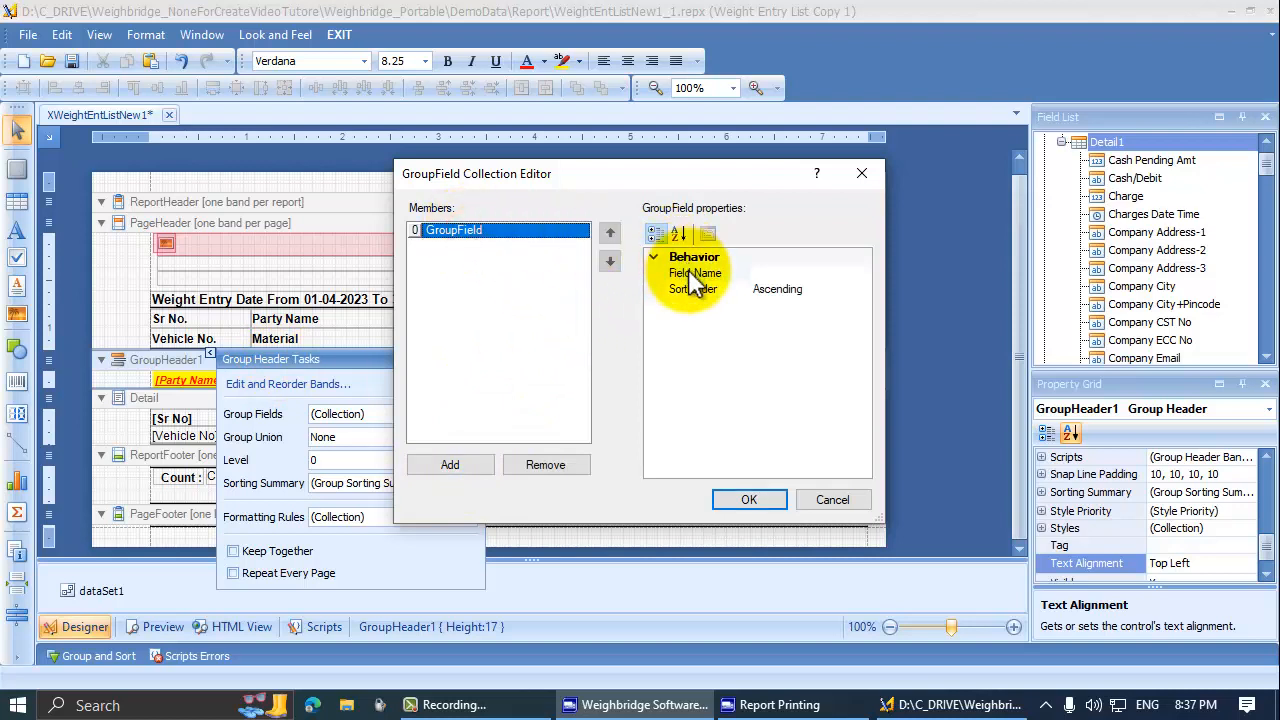
left_click(690, 272)
left_click(862, 272)
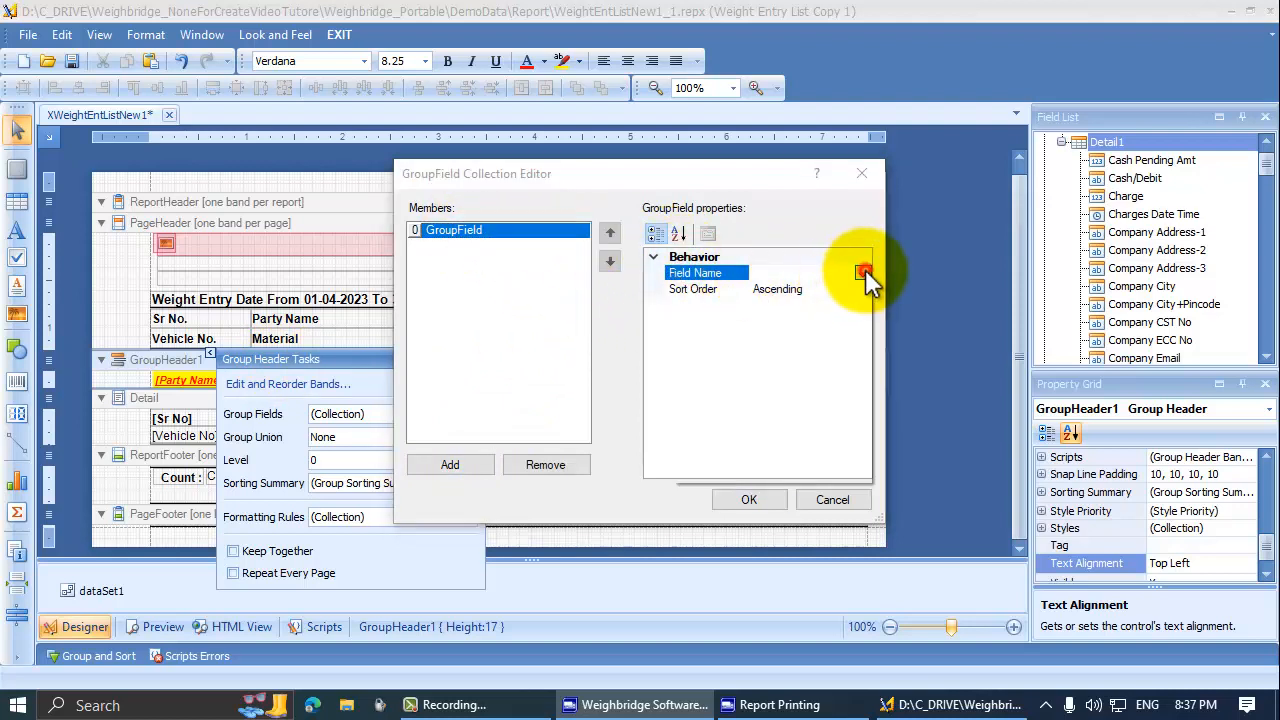
left_click_drag(866, 455, 861, 303)
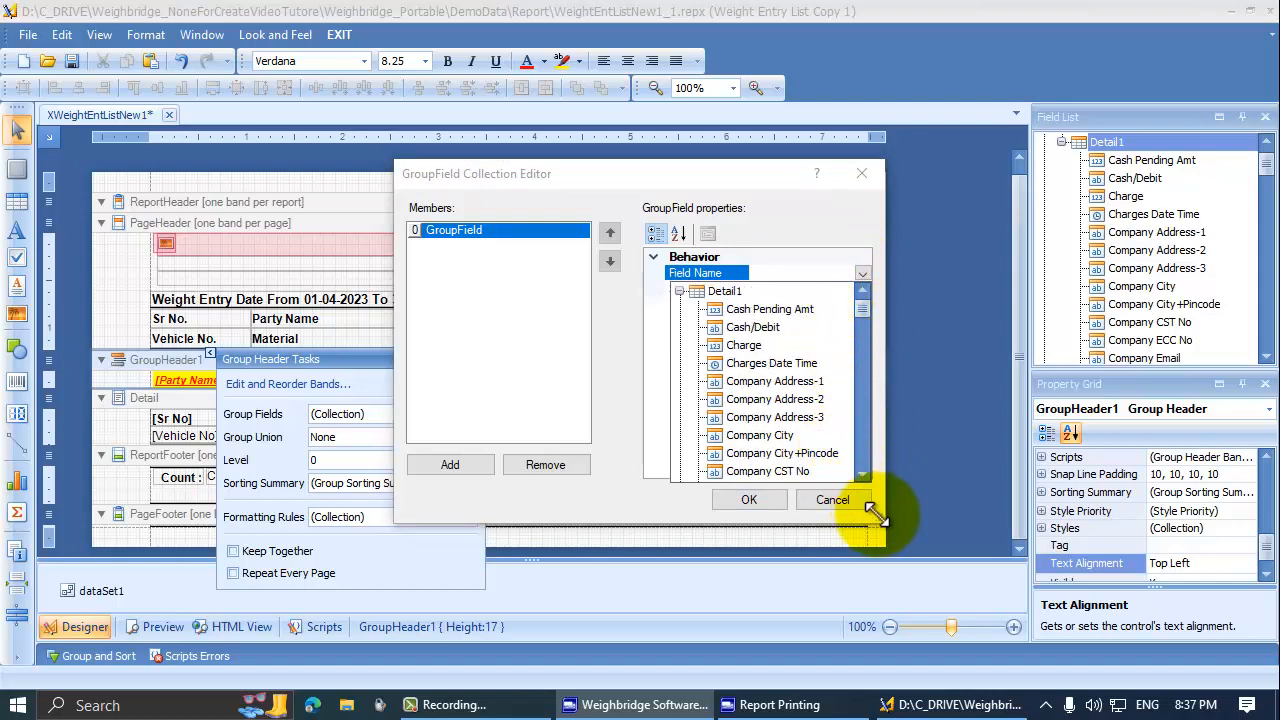
left_click(874, 514)
left_click(862, 272)
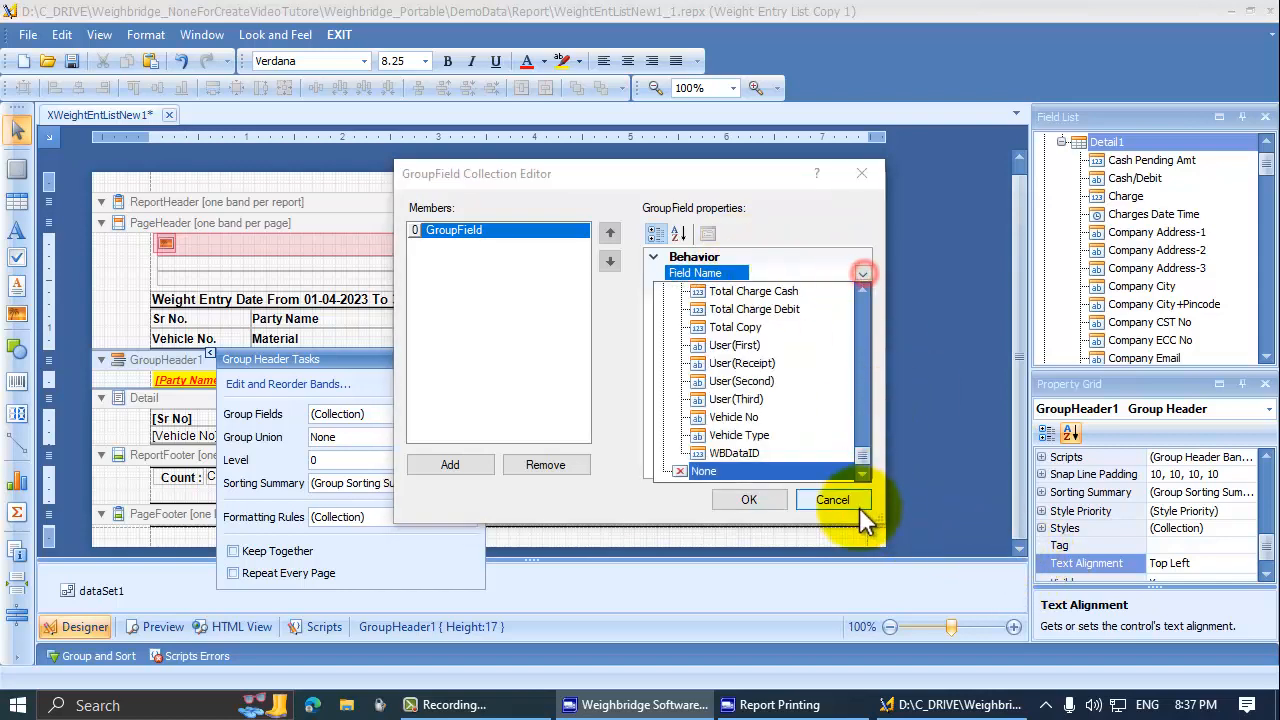
left_click(881, 515)
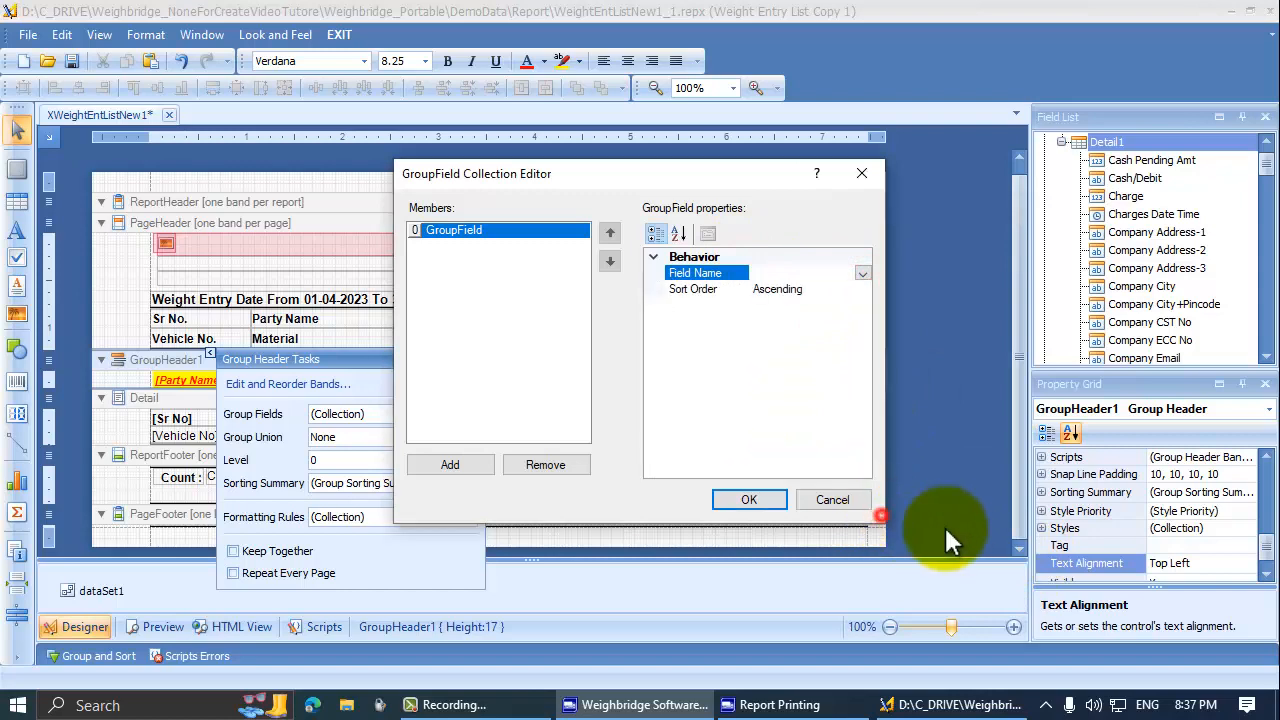
Set the new group field's Field Name to Party Name(With Cash Party) and accept the collection
left_click(861, 272)
left_click_drag(857, 453, 868, 389)
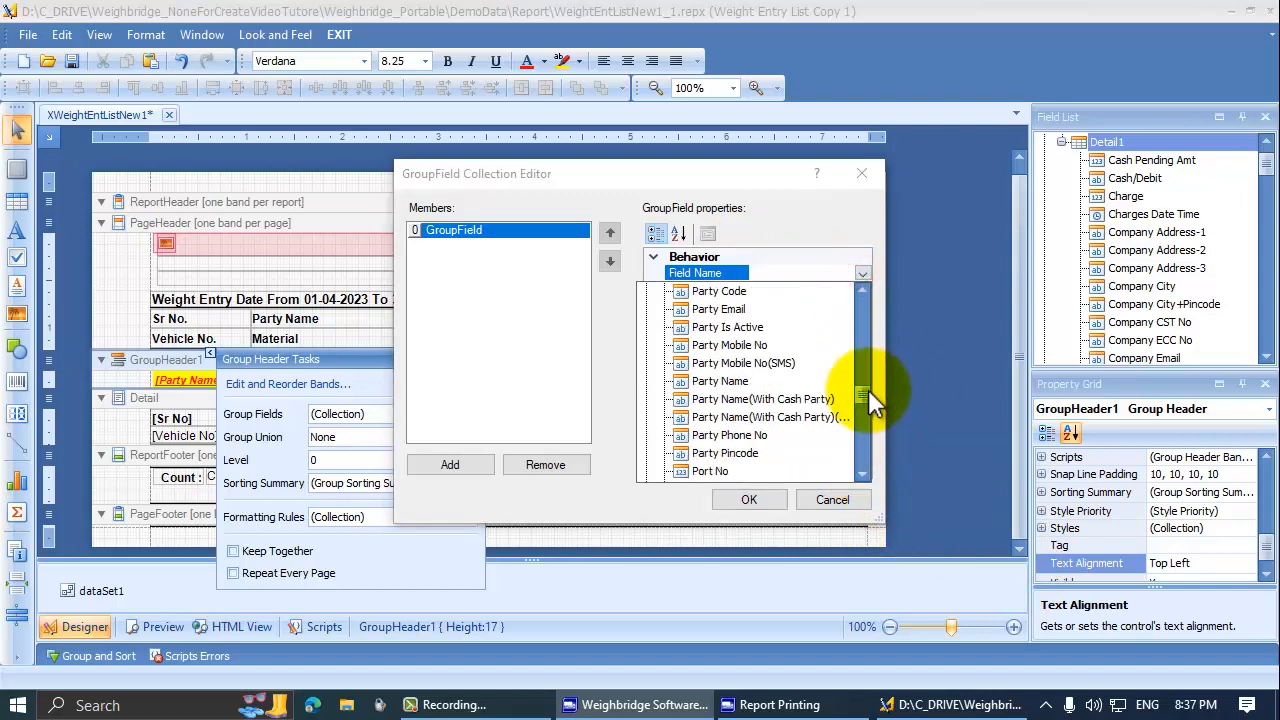
left_click(762, 398)
left_click(748, 499)
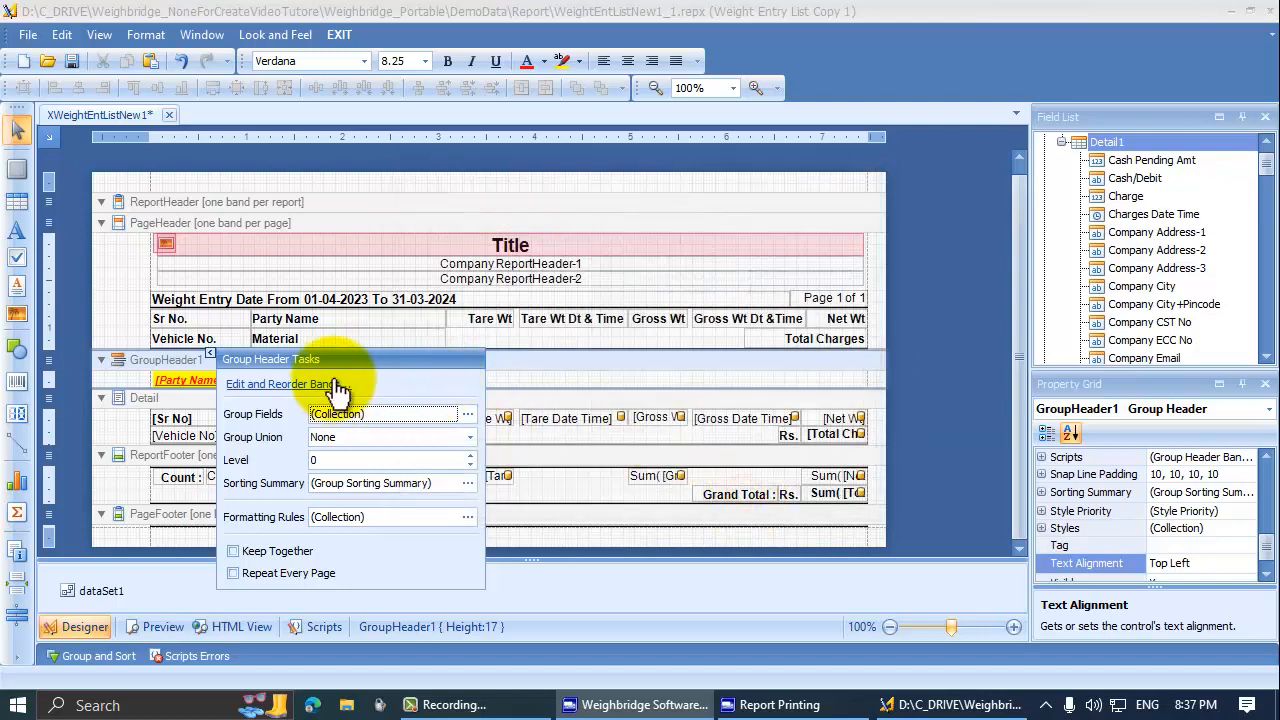
Close the group header settings and preview the report grouped by party name
left_click(563, 395)
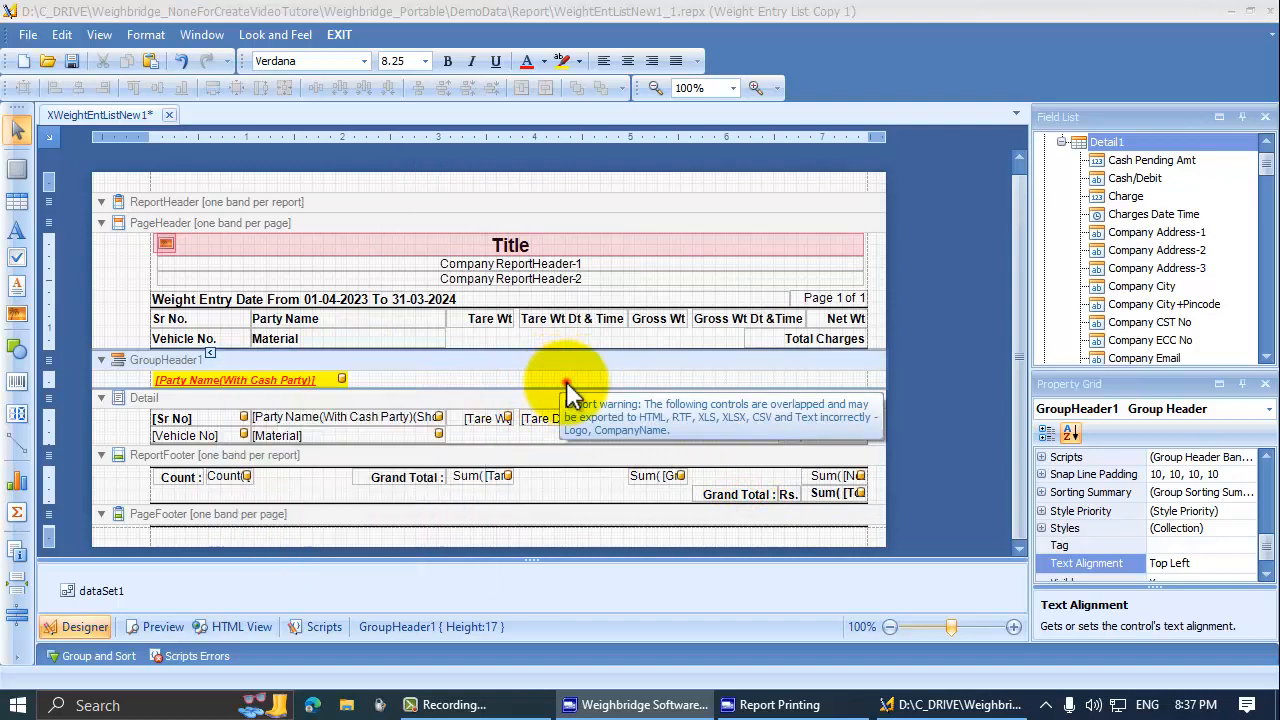
left_click(160, 628)
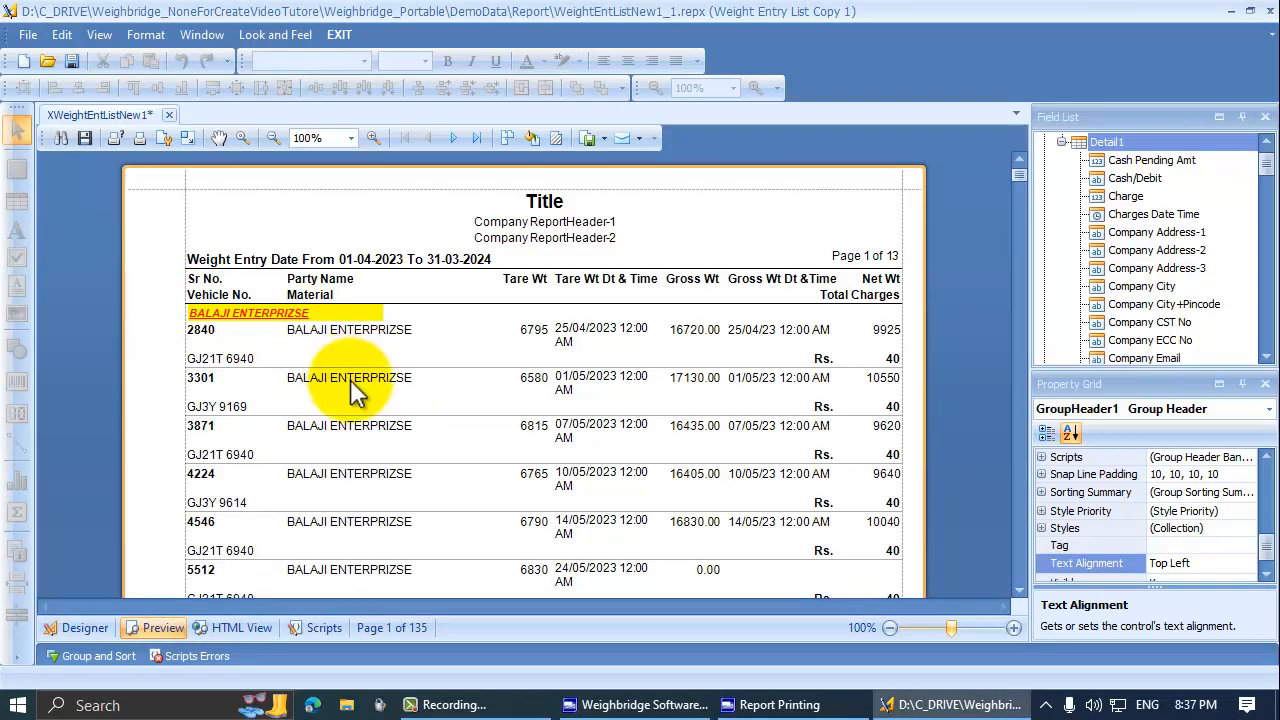
Examine how the entries are grouped under the party-name headers across the first pages of the report preview
scroll(385, 440, "down", 2)
scroll(390, 455, "down", 12)
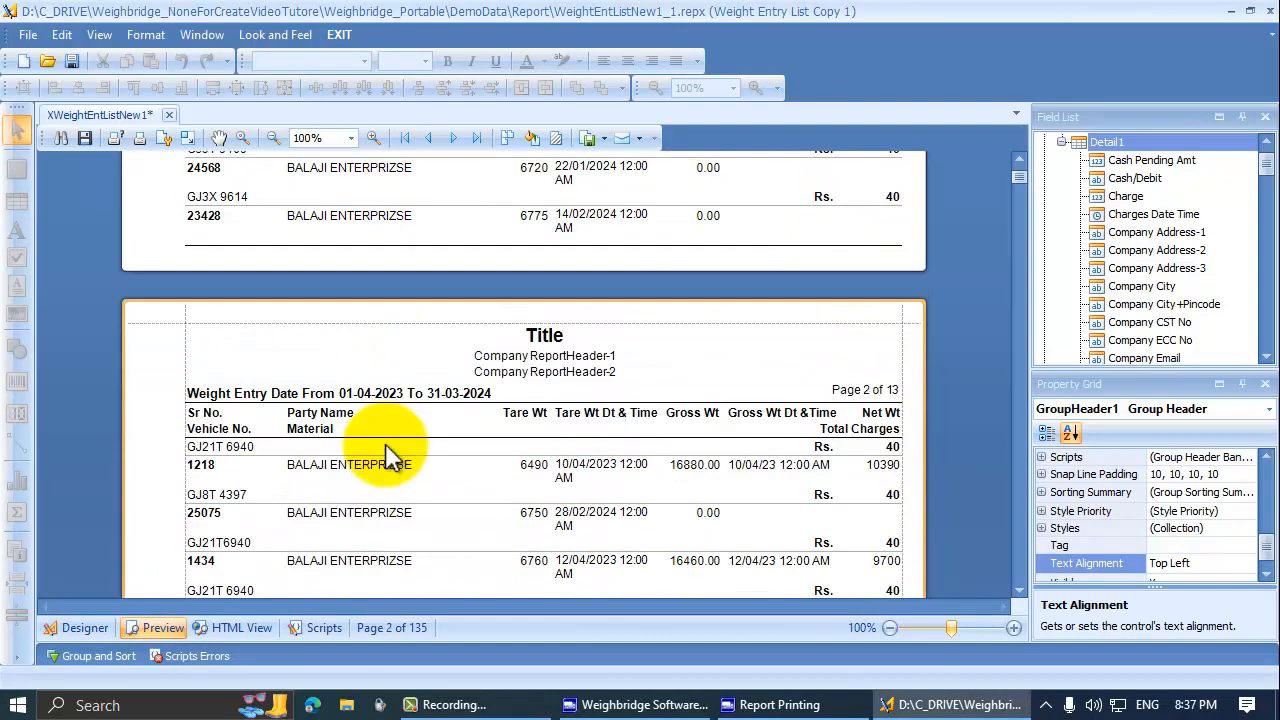
scroll(385, 450, "down", 4)
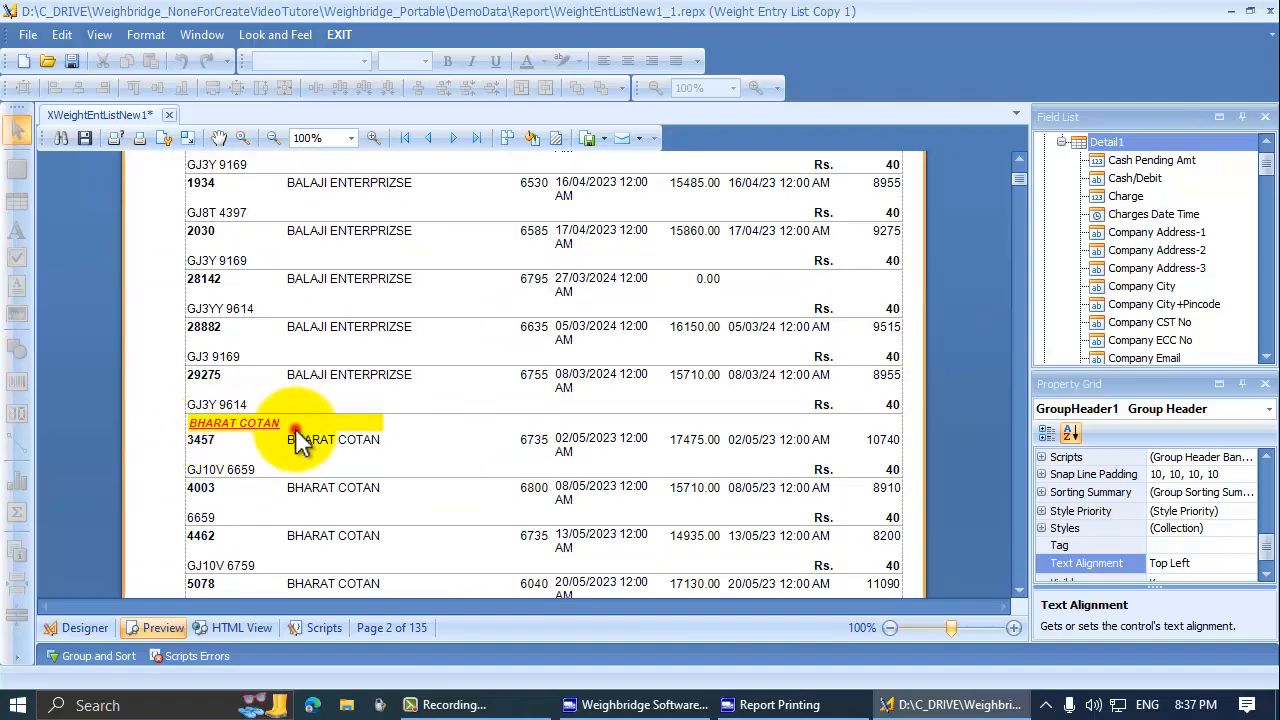
scroll(335, 447, "down", 2)
scroll(335, 447, "down", 15)
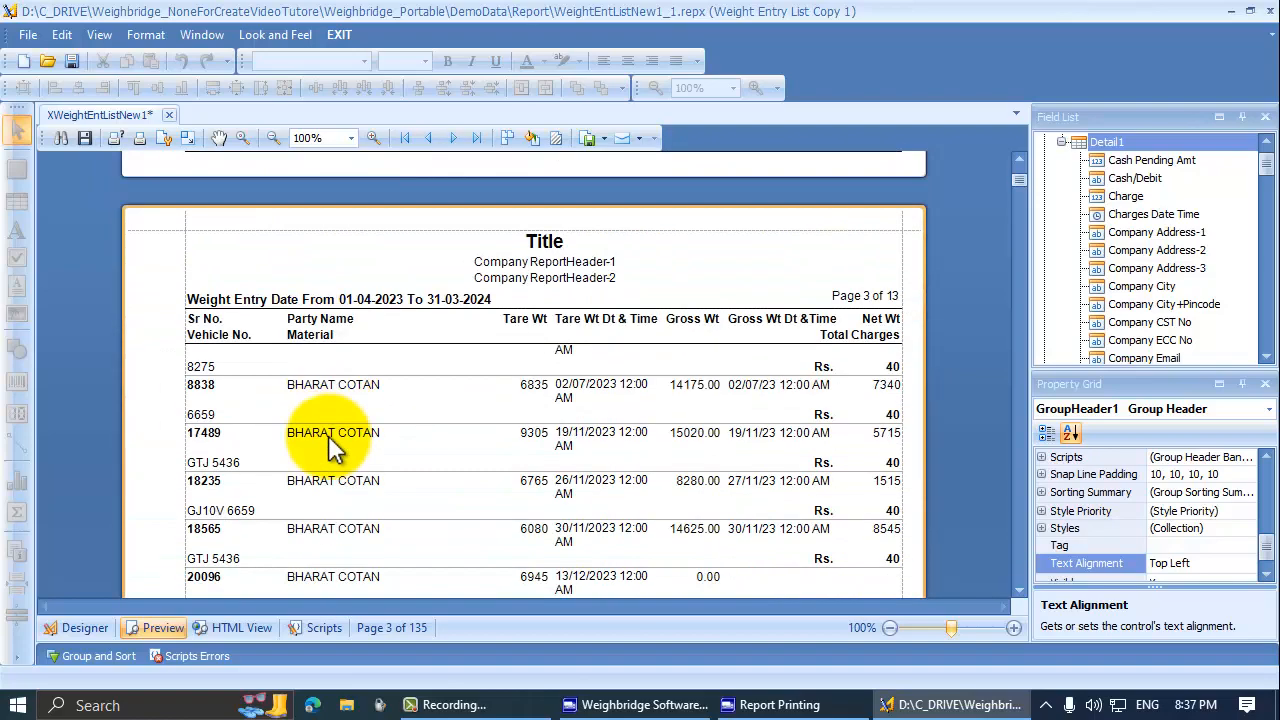
scroll(335, 447, "down", 8)
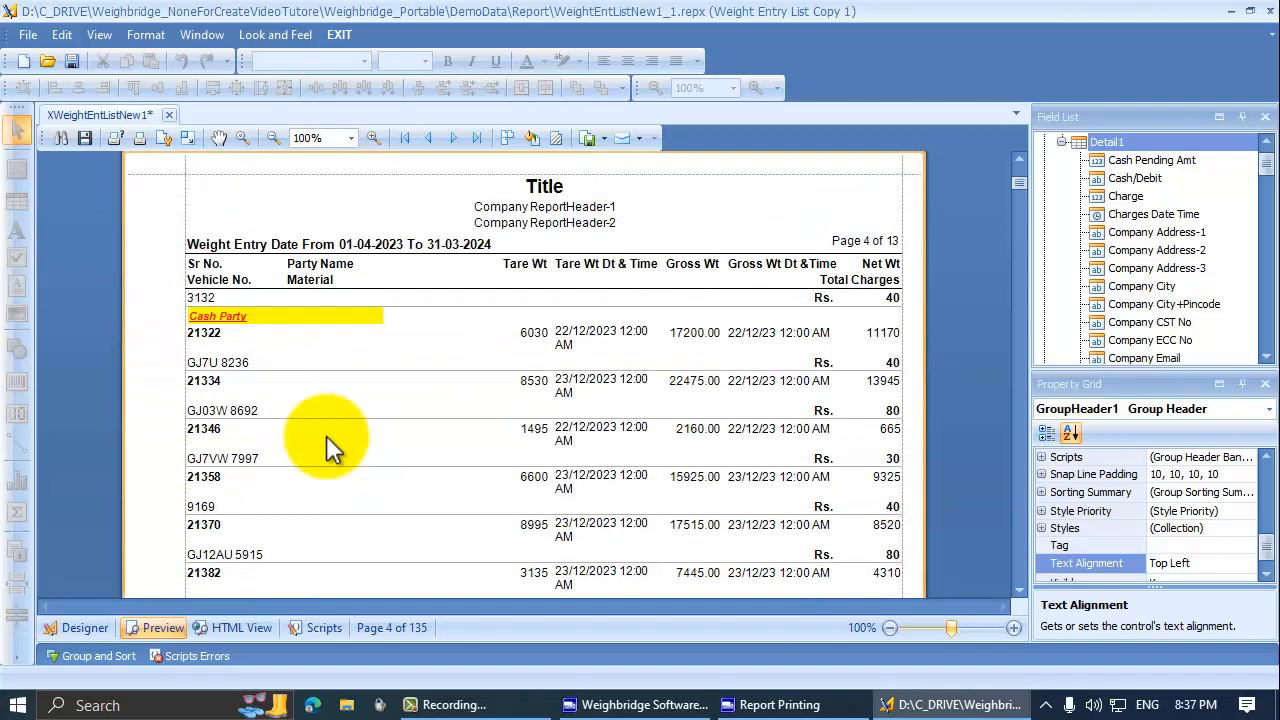
scroll(294, 443, "down", 10)
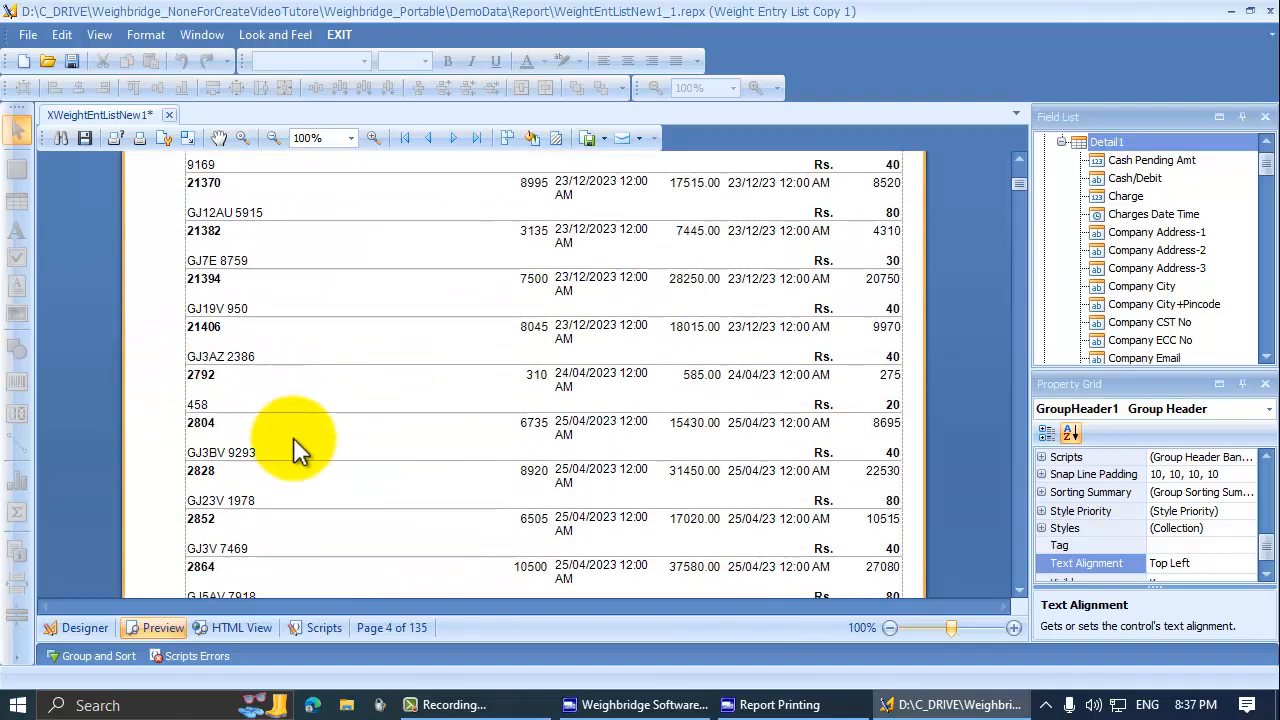
Return to the report design, insert a GroupFooter band below the Detail band, and shrink it to a height of 25
left_click(86, 628)
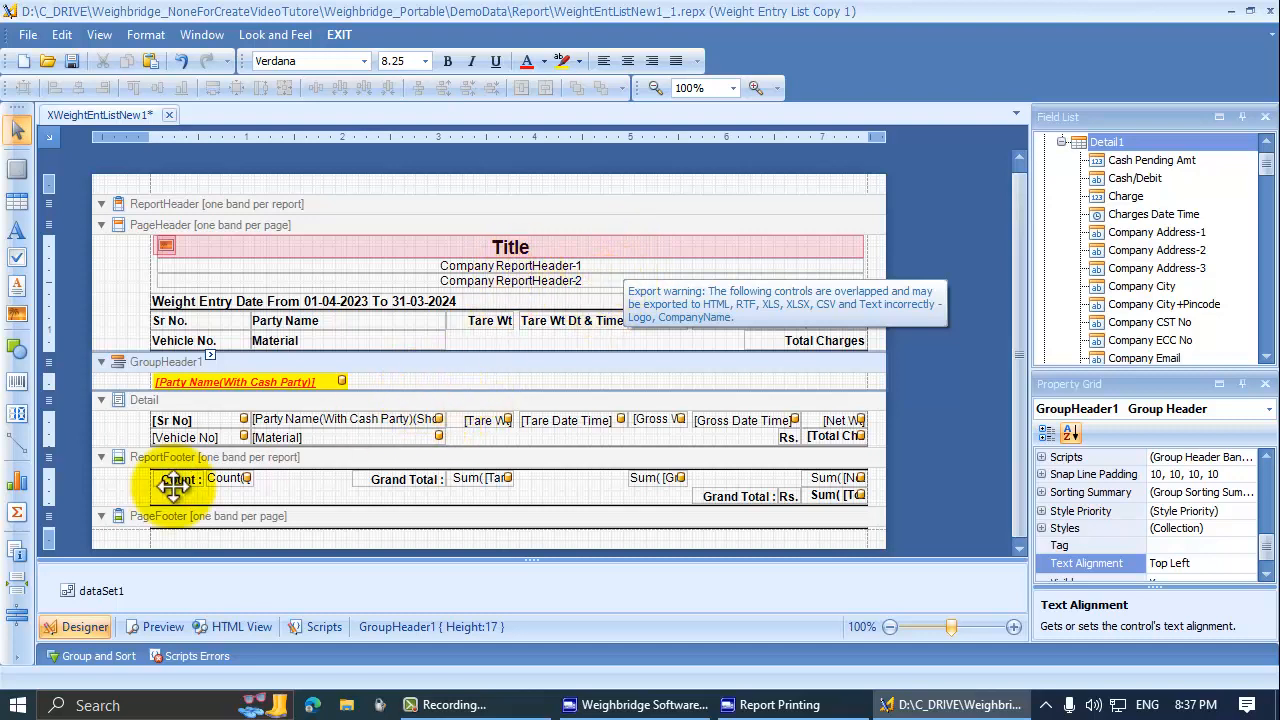
right_click(904, 401)
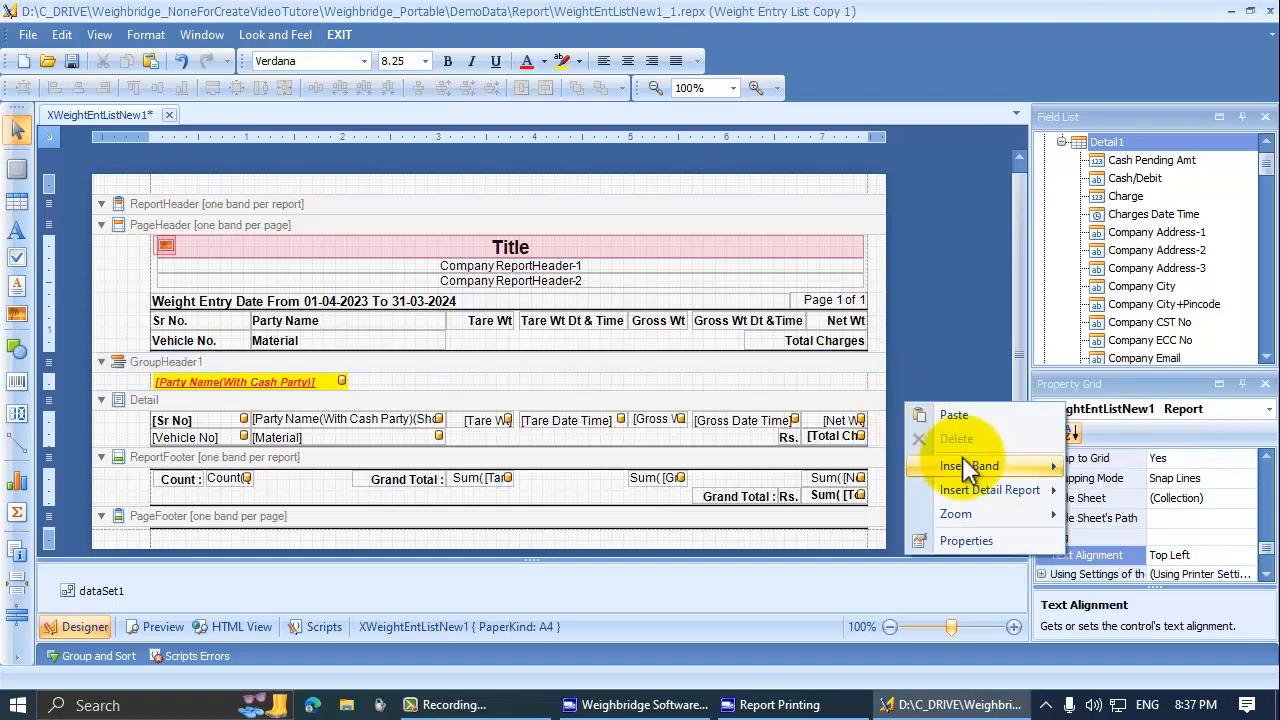
mouse_move(970, 470)
left_click(1160, 600)
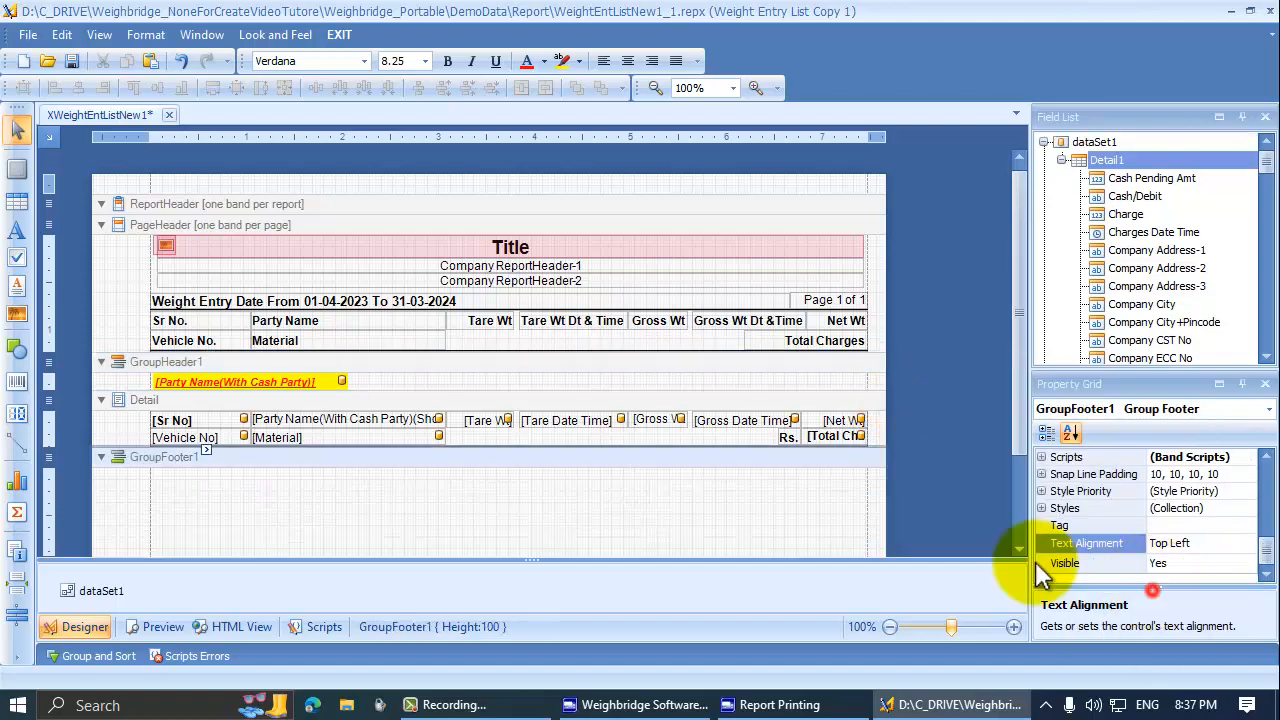
scroll(286, 491, "down", 2)
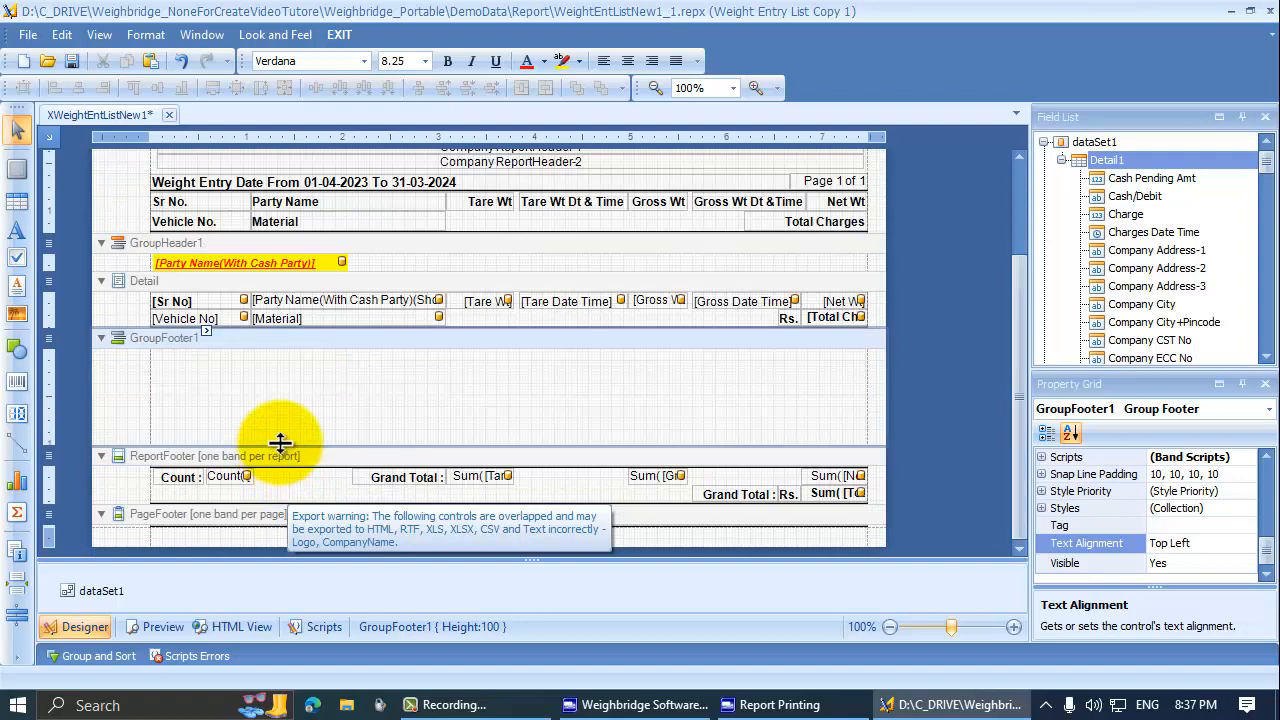
left_click_drag(280, 443, 291, 372)
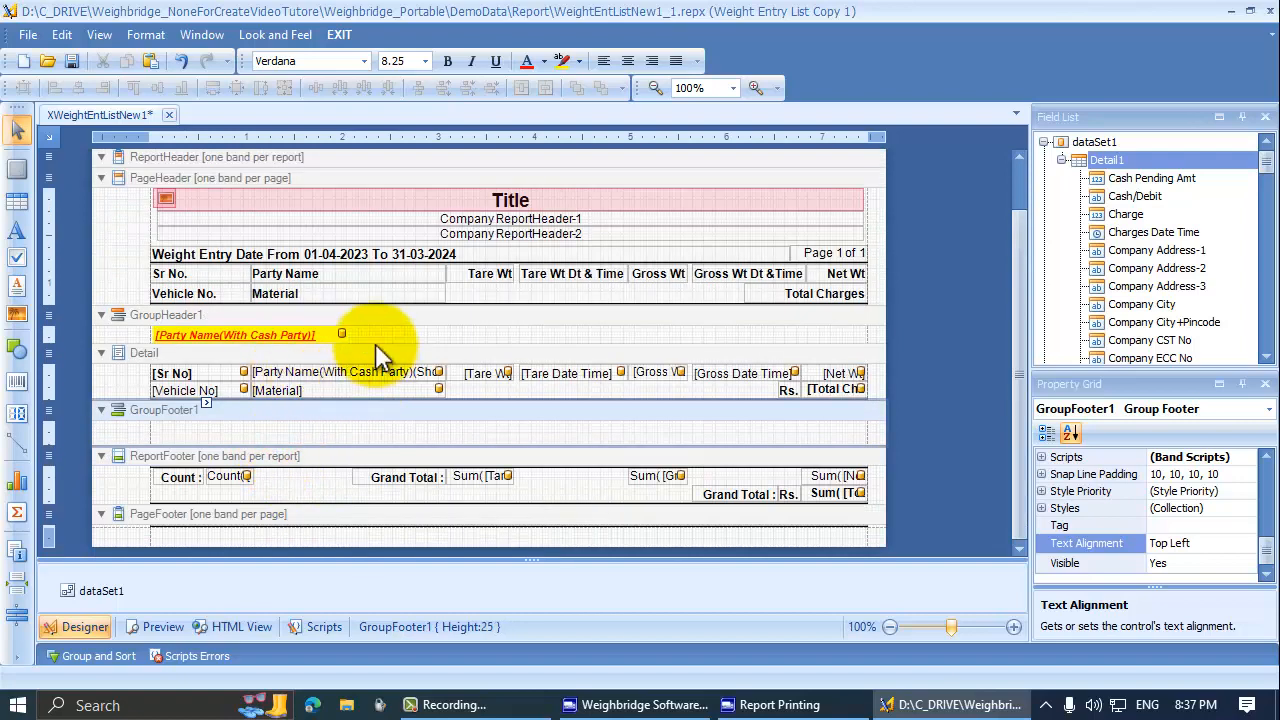
left_click(220, 364)
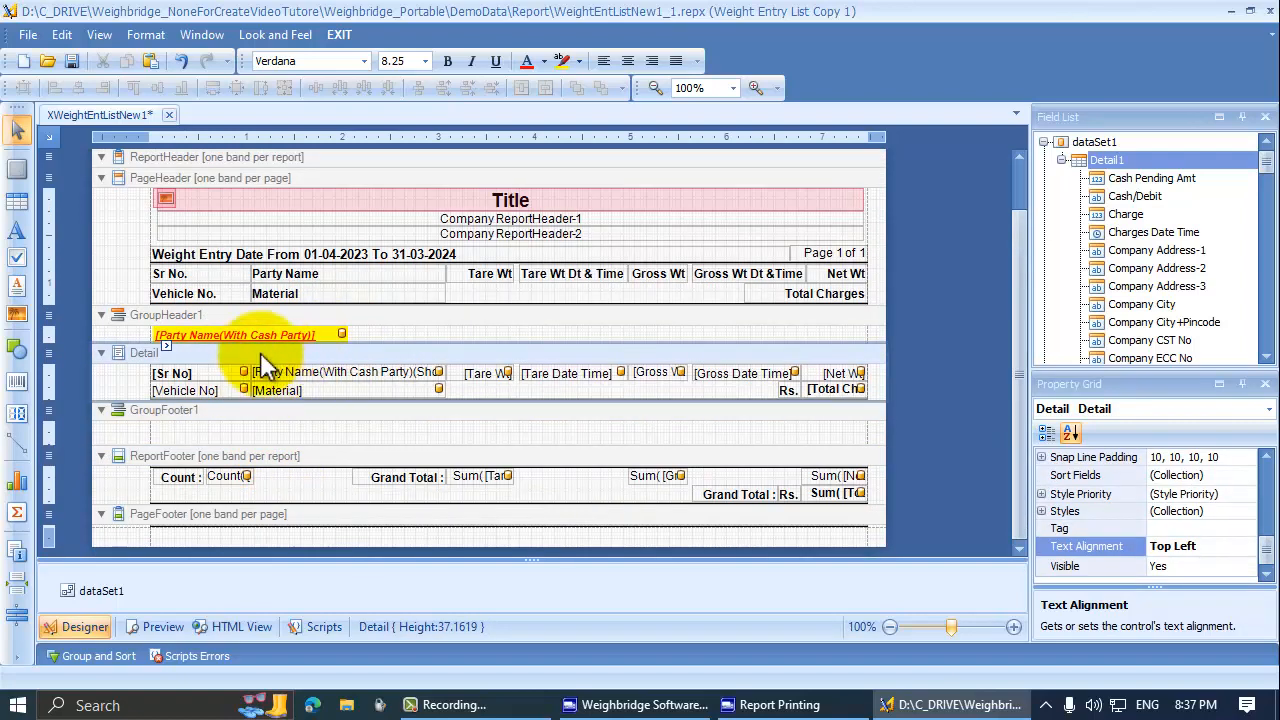
left_click(285, 328)
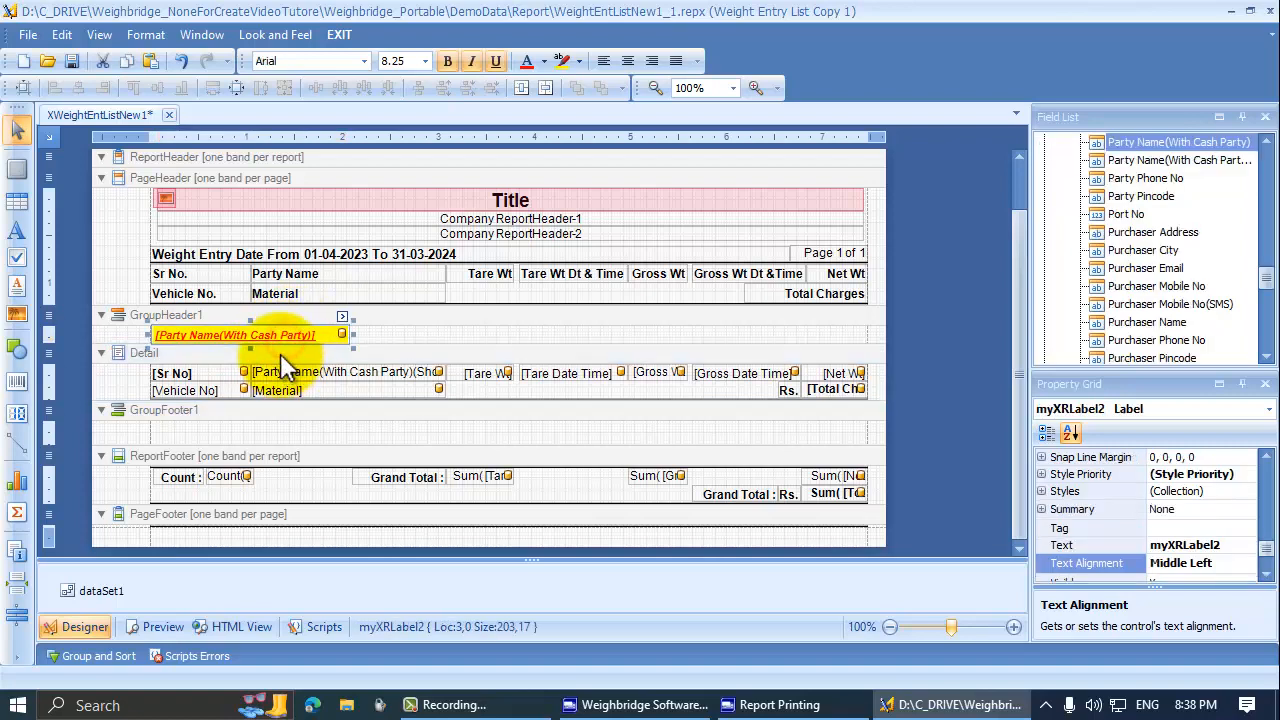
left_click(281, 357)
left_click(214, 432)
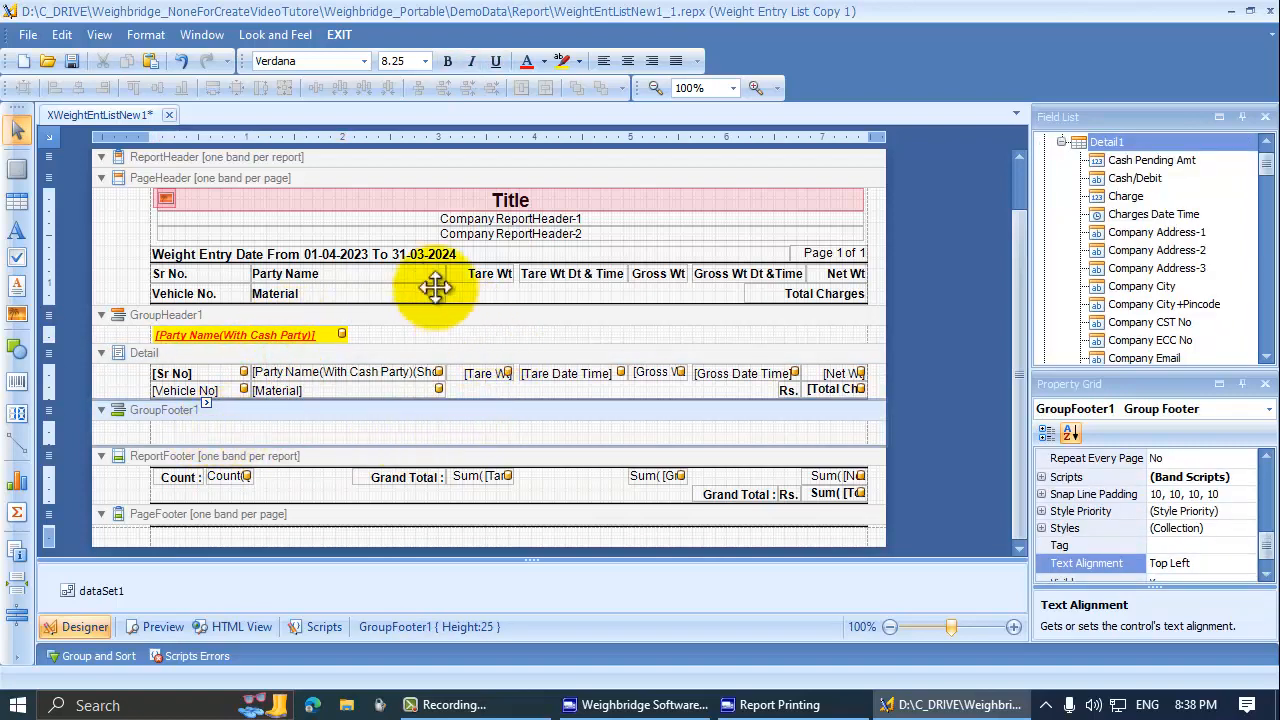
left_click(229, 335)
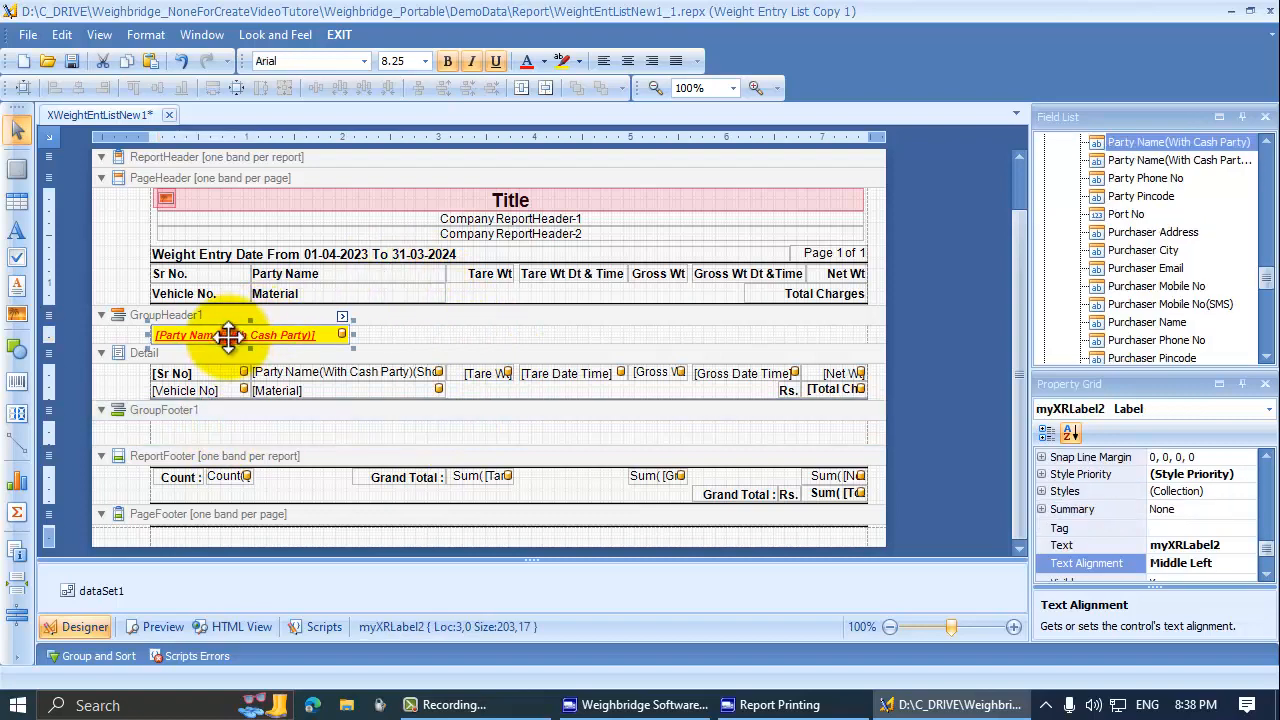
left_click(222, 374)
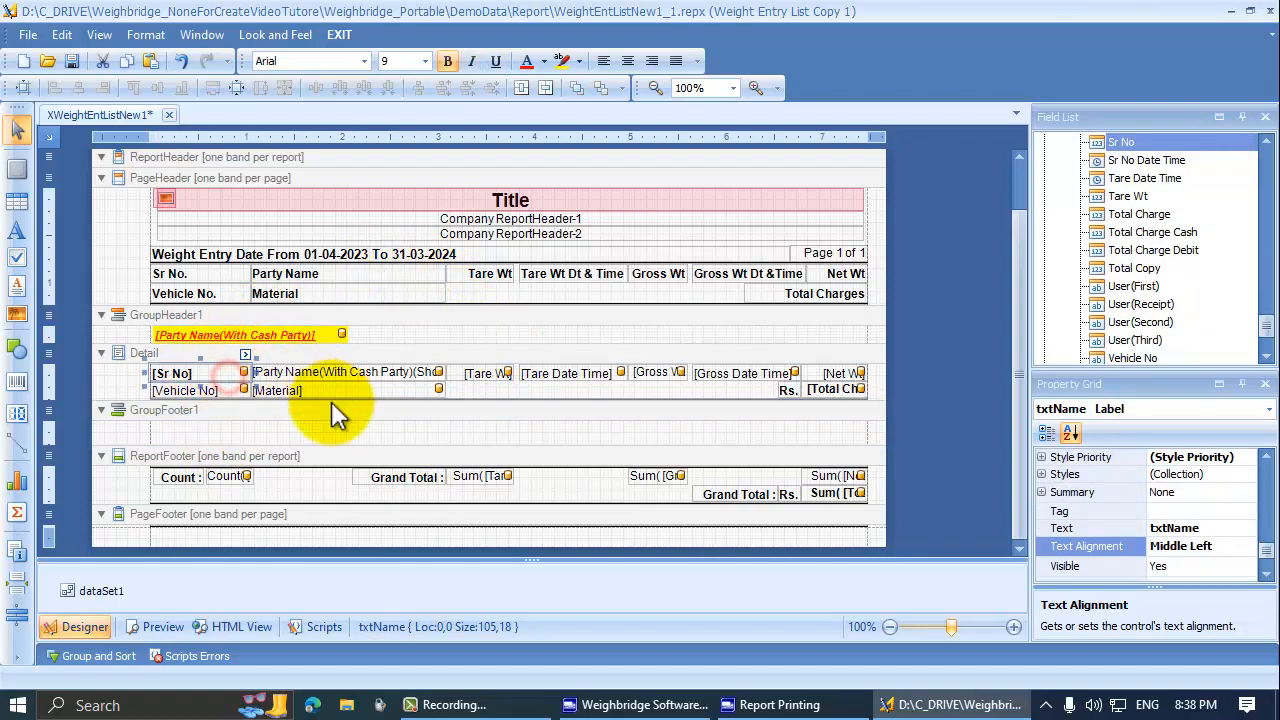
Add a horizontal line to the GroupFooter1 band and widen it to about 740 so it spans the page width
left_click(226, 435)
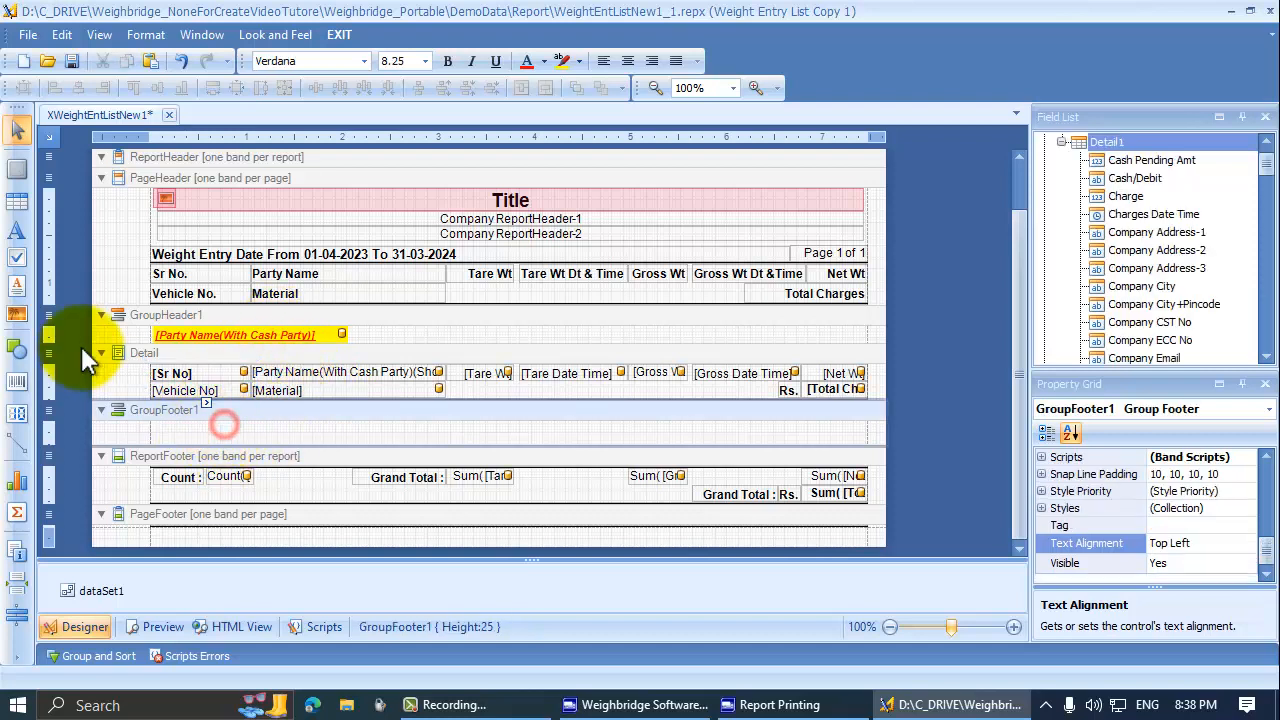
left_click(17, 447)
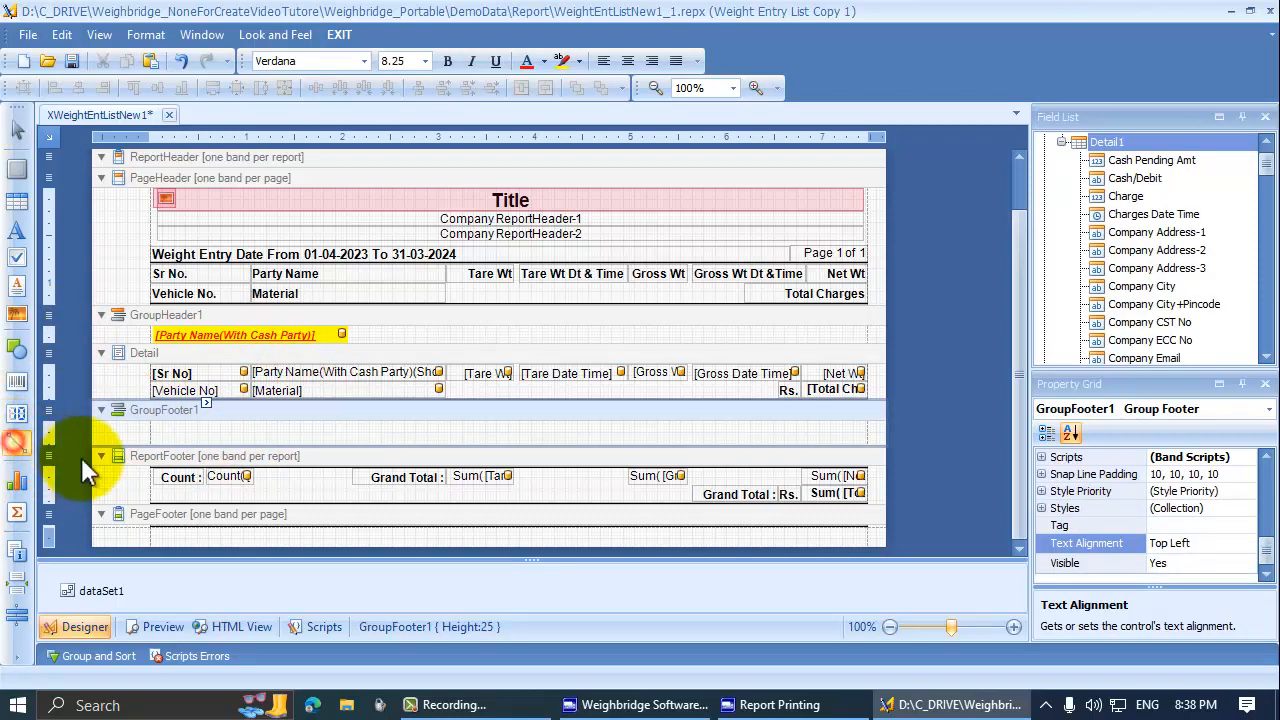
left_click(161, 428)
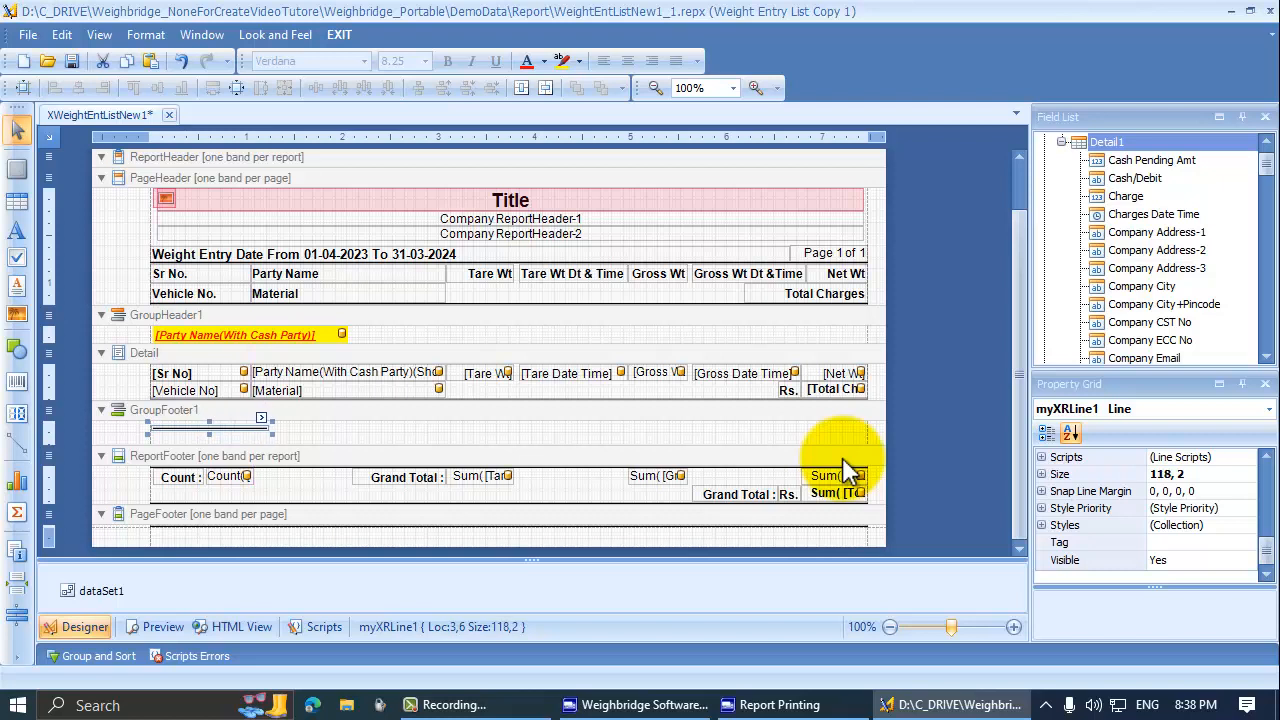
key("ctrl+shift+Right")
key("ctrl+shift+Right")
key("ctrl+shift+Right")
key("ctrl+shift+Right")
key("ctrl+shift+Right")
key("ctrl+shift+Right")
key("ctrl+shift+Right")
key("ctrl+shift+Right")
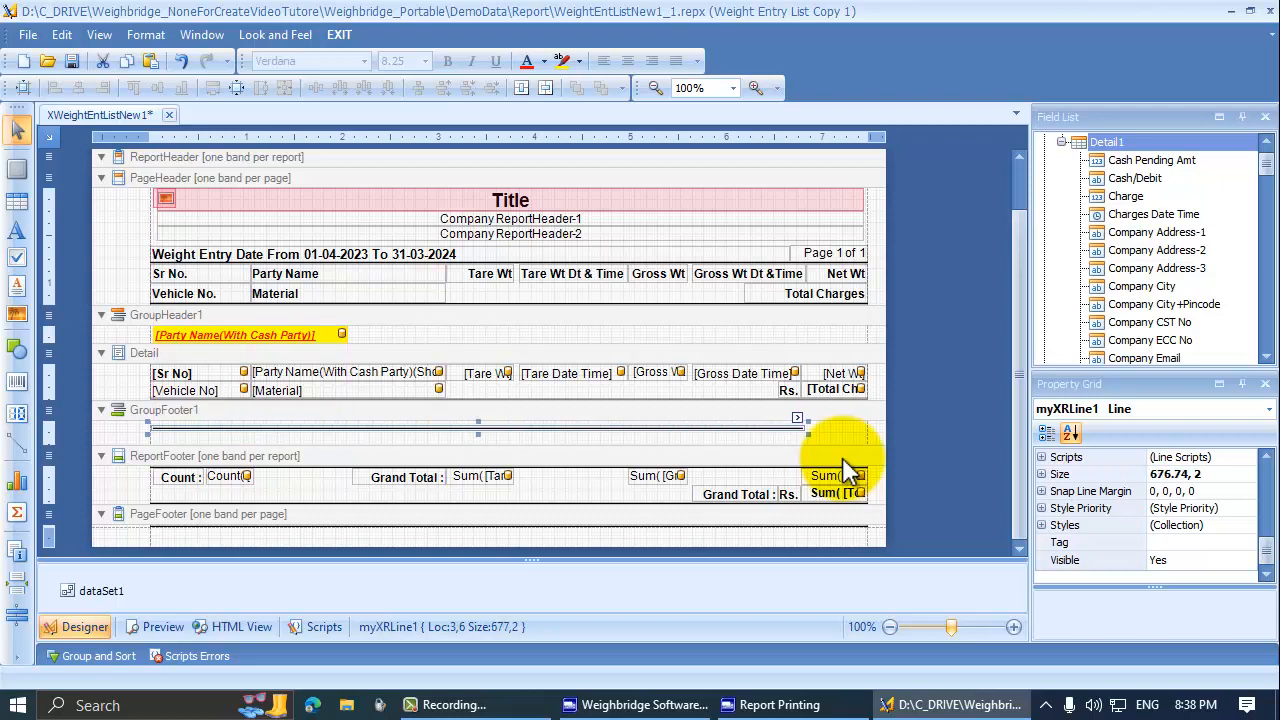
key("ctrl+shift+Right")
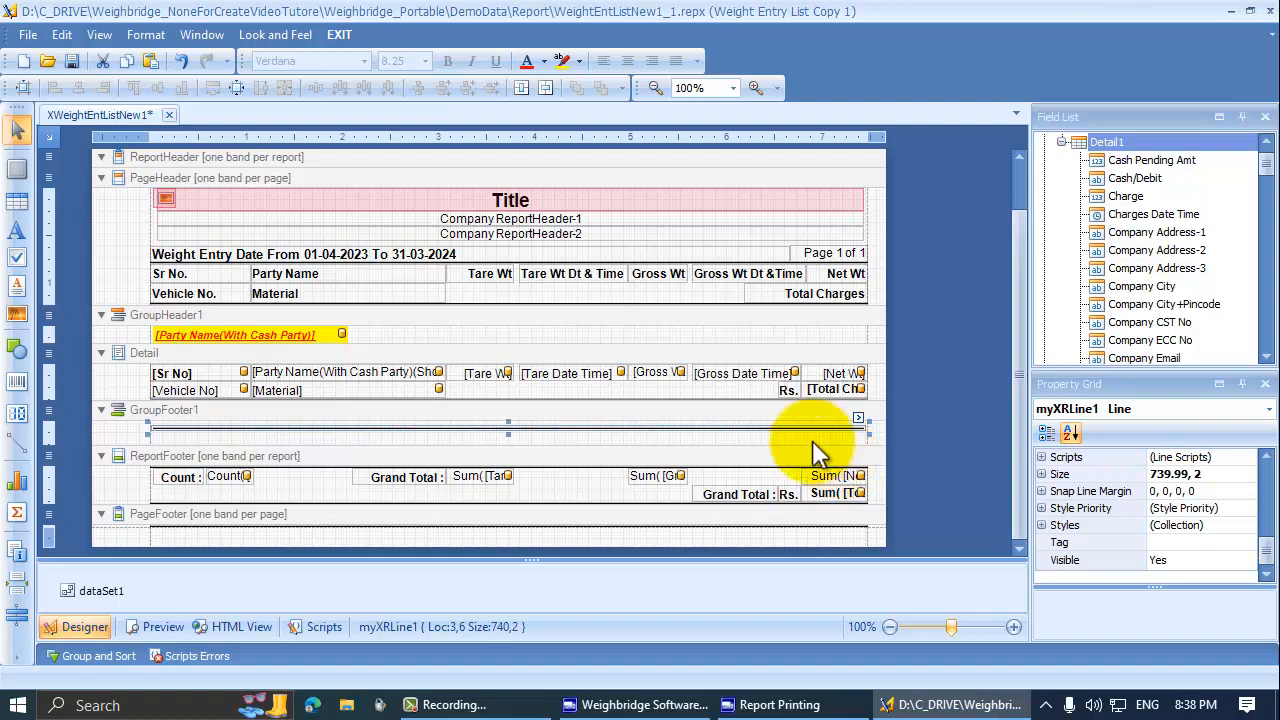
Preview the report and check the footer line separating the first two party groups
left_click(163, 627)
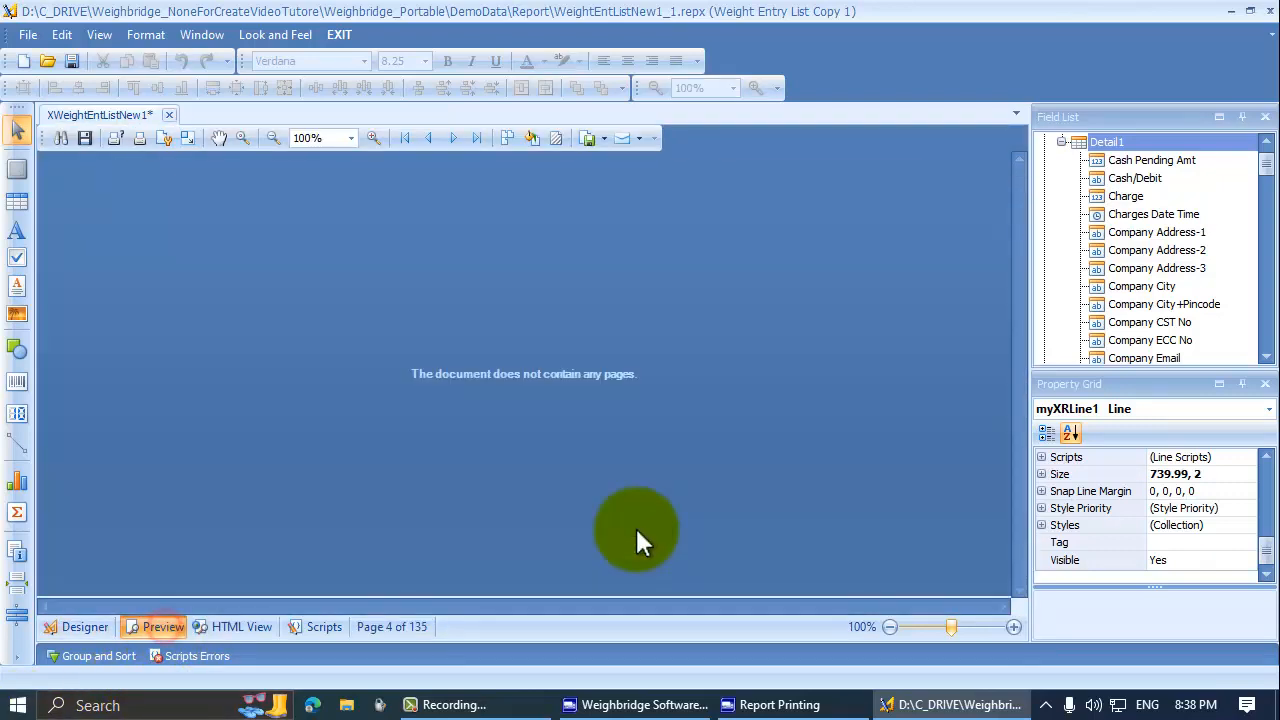
scroll(612, 478, "down", 10)
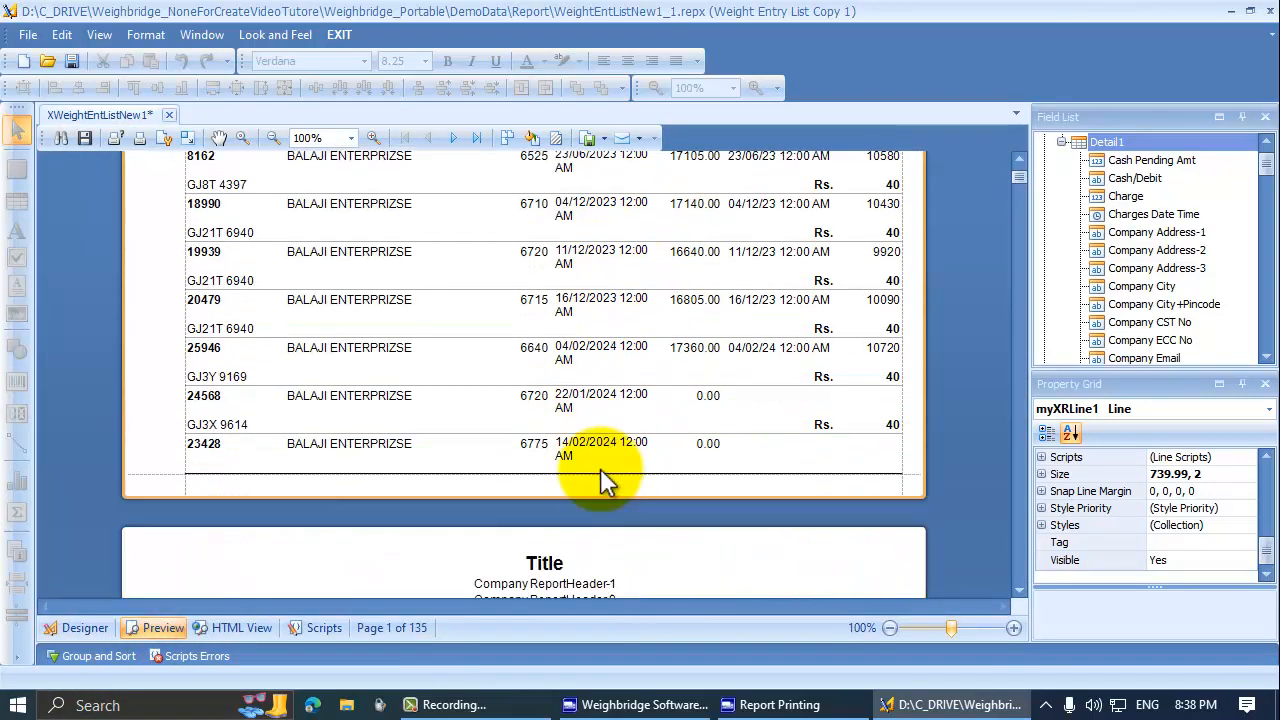
scroll(603, 482, "down", 8)
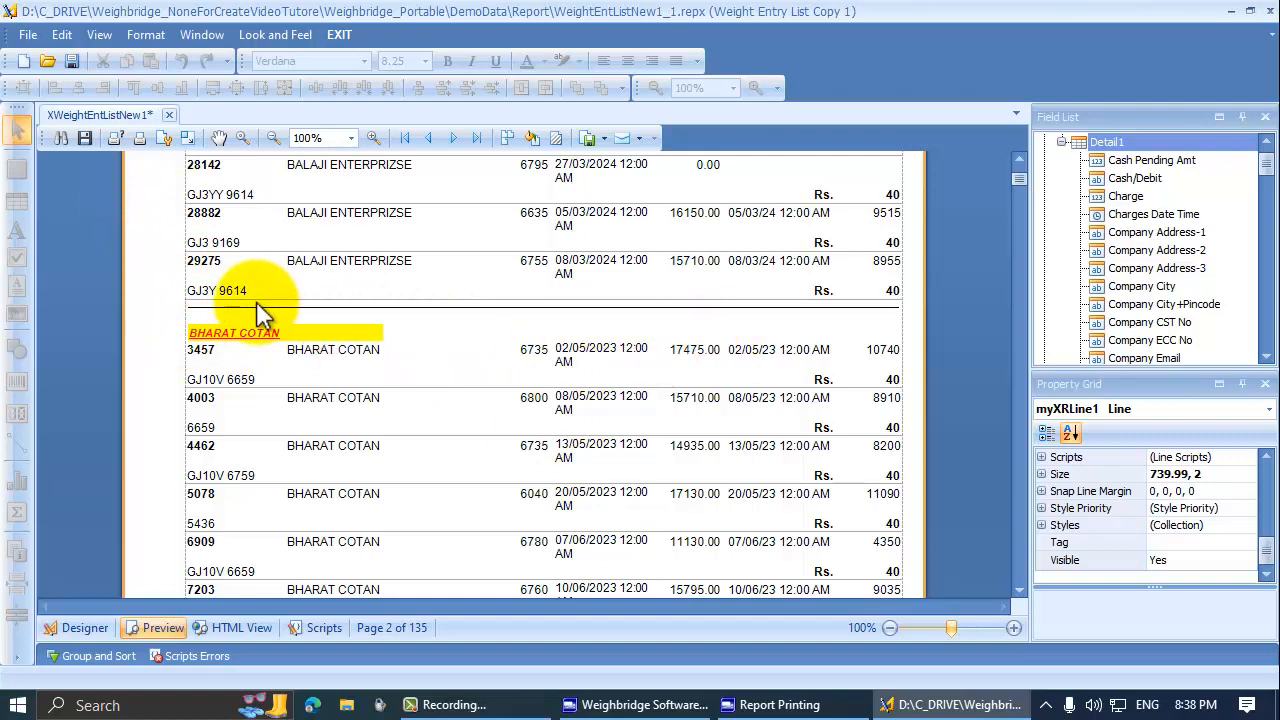
Back in the design, shrink the GroupFooter1 band around its line and move the line to the band's upper edge at location 3,0
left_click(92, 626)
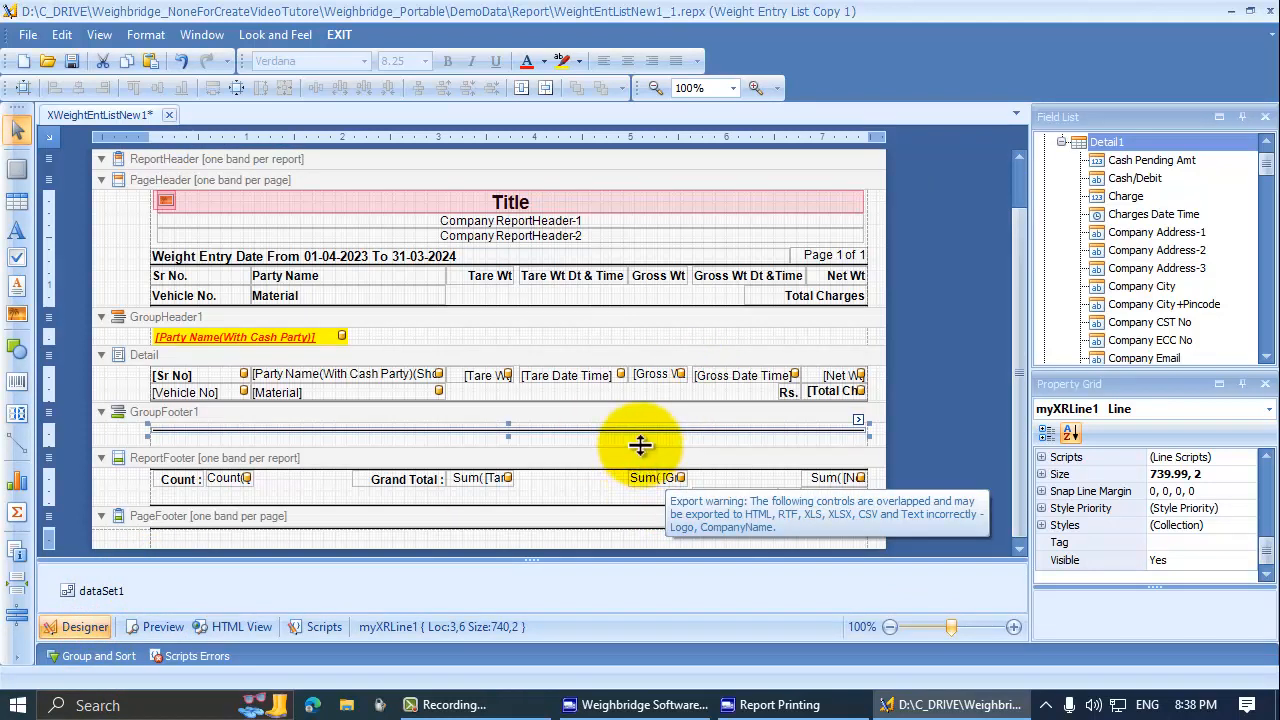
left_click_drag(640, 445, 646, 429)
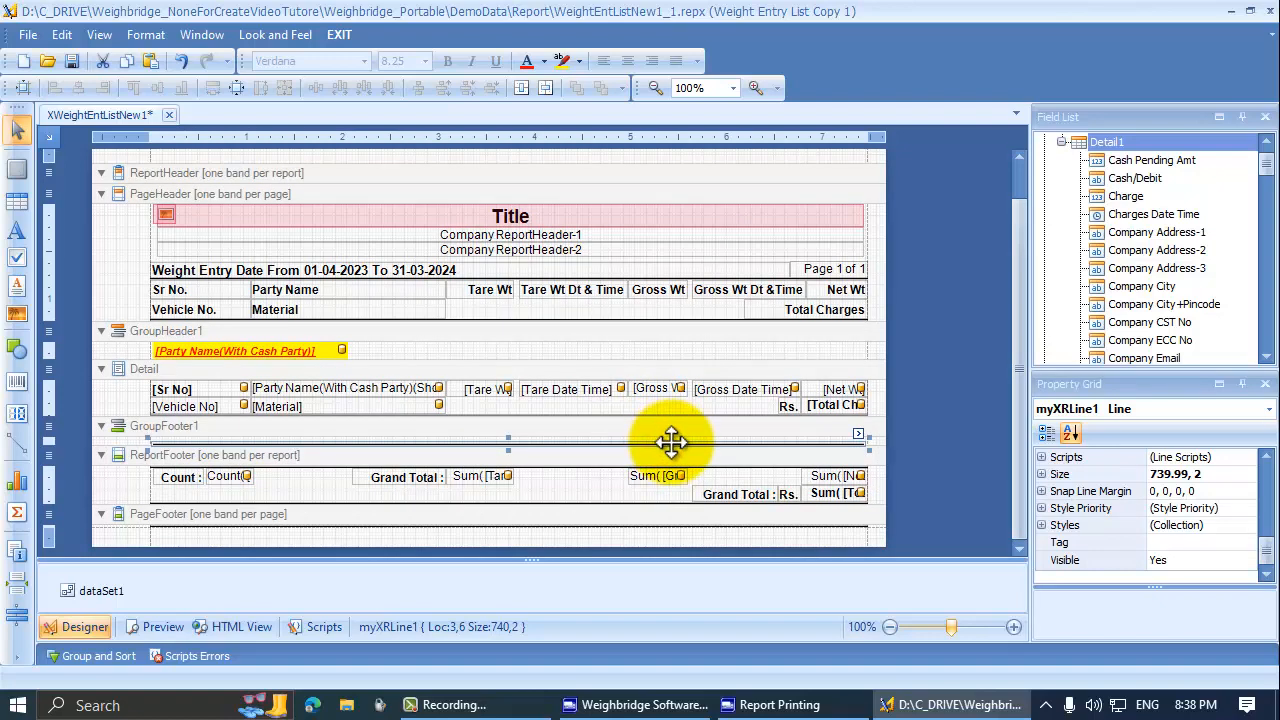
left_click_drag(671, 441, 671, 440)
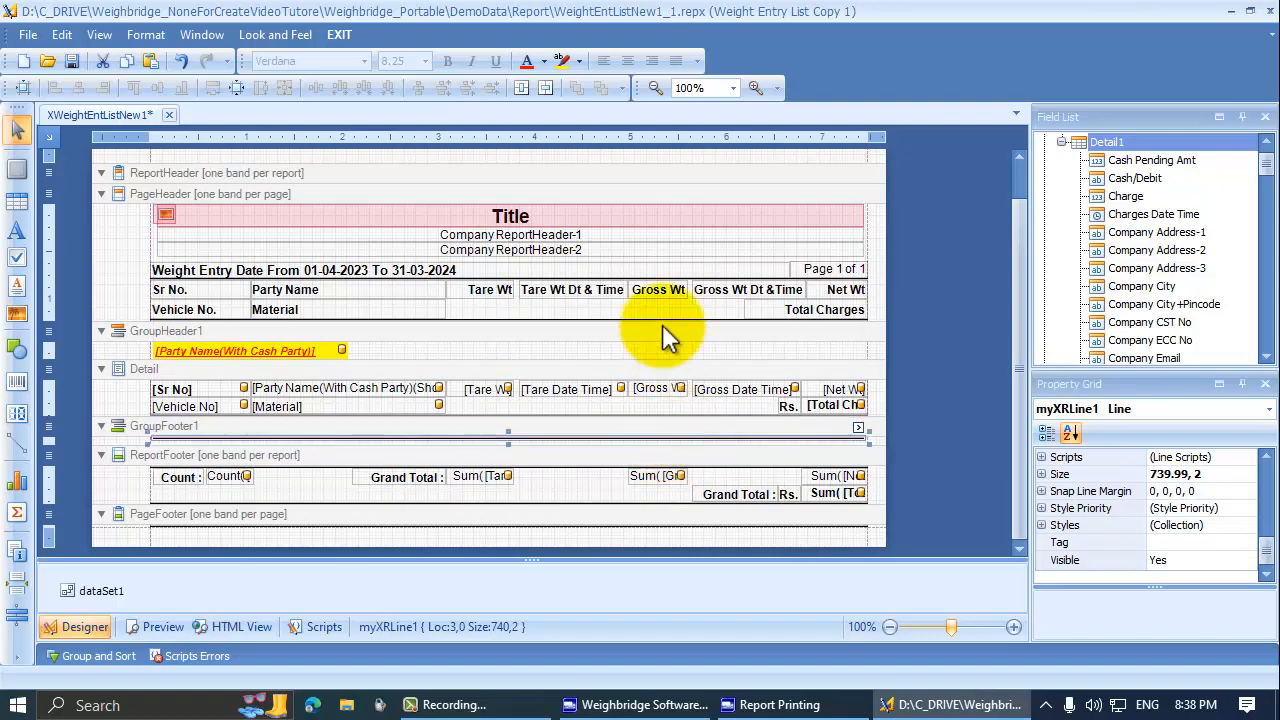
Try Middle Right text alignment on the Detail band's Sr No field in the preview and set it back to Middle Left
left_click(180, 390)
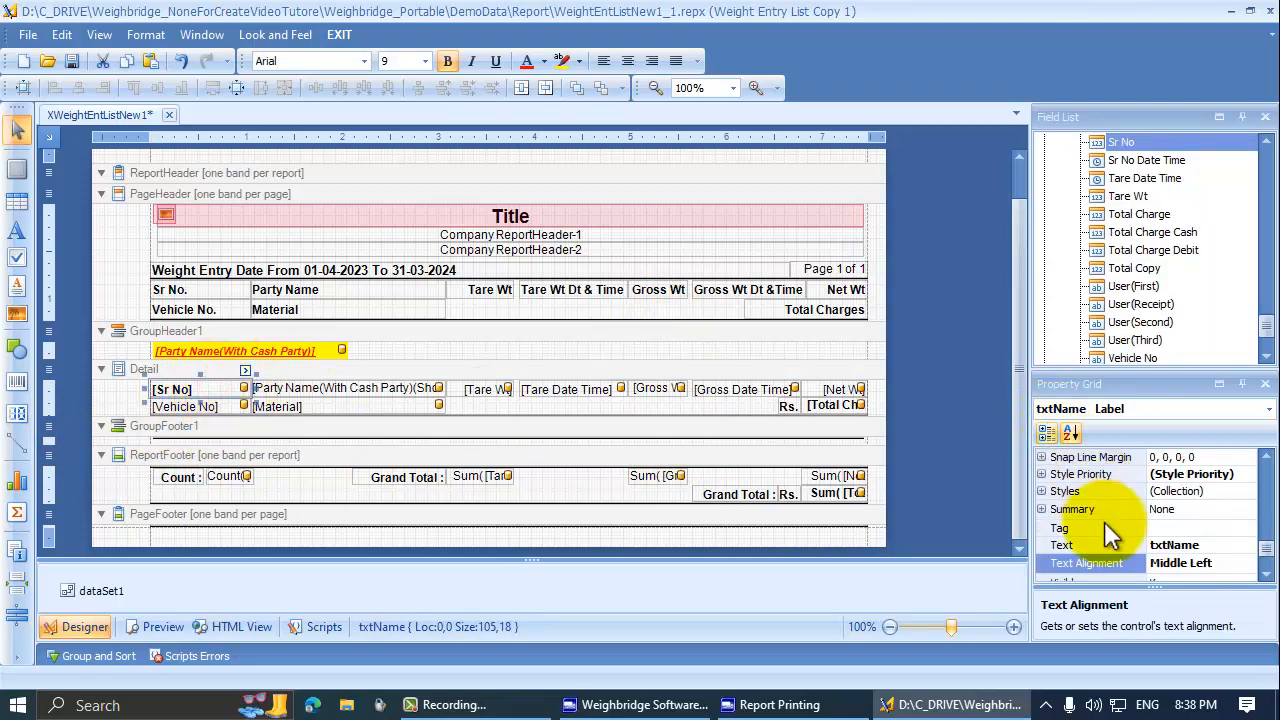
left_click(1098, 565)
left_click(1249, 566)
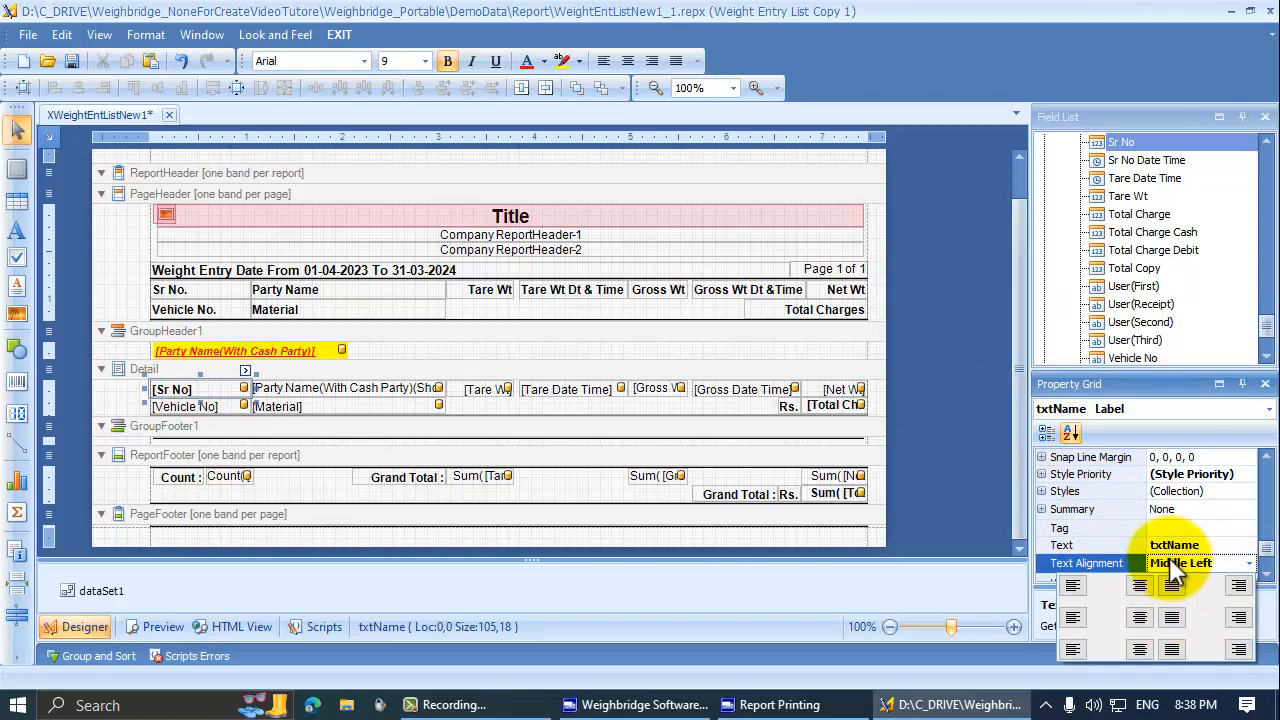
left_click(1239, 617)
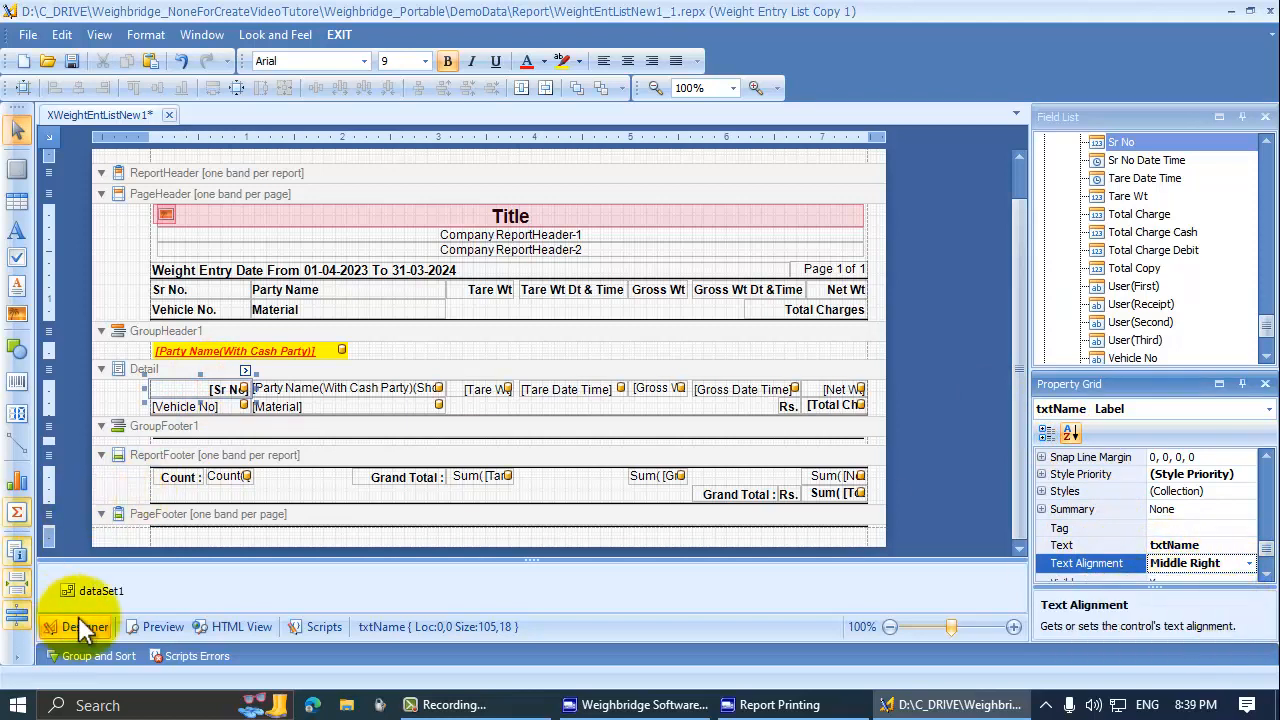
left_click(162, 627)
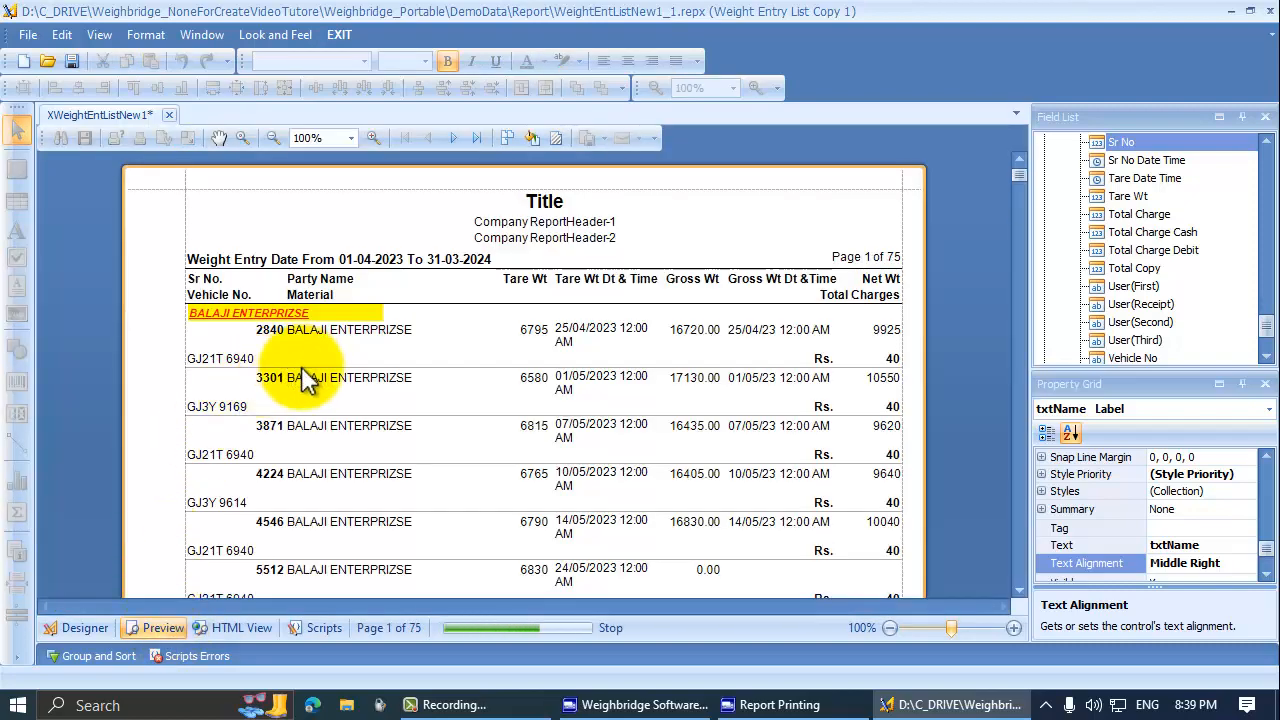
left_click(80, 628)
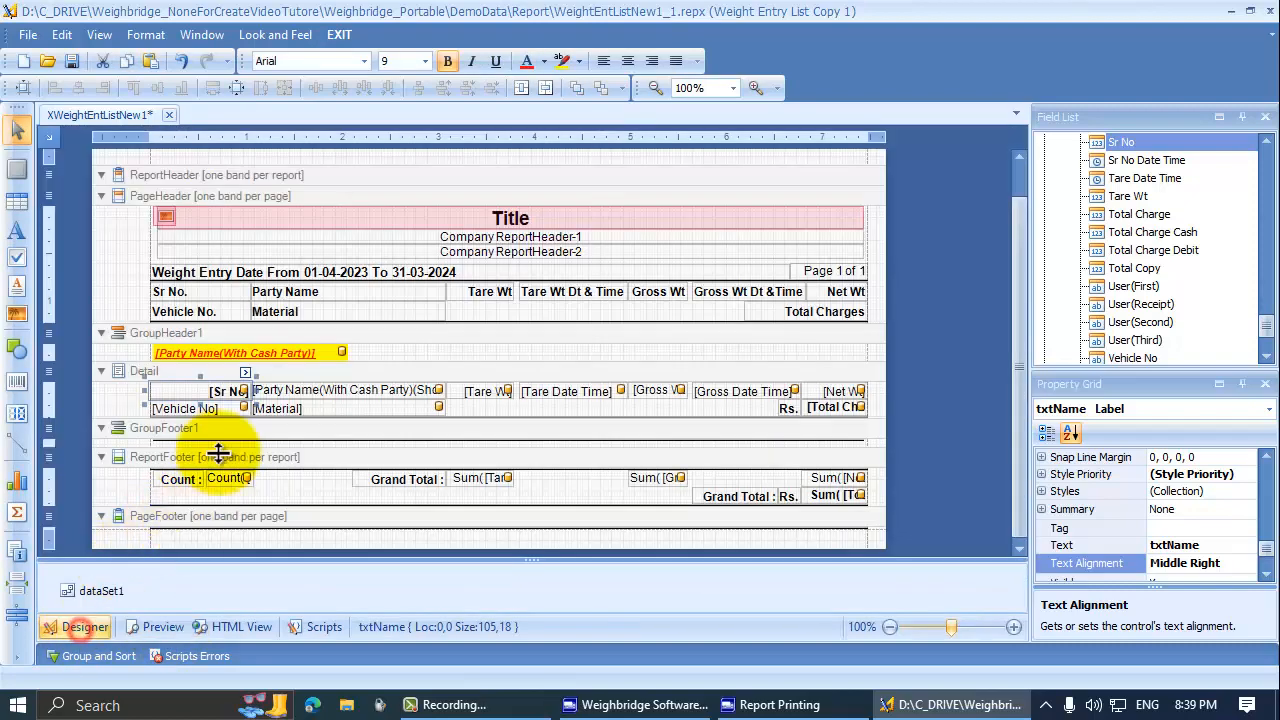
left_click(603, 61)
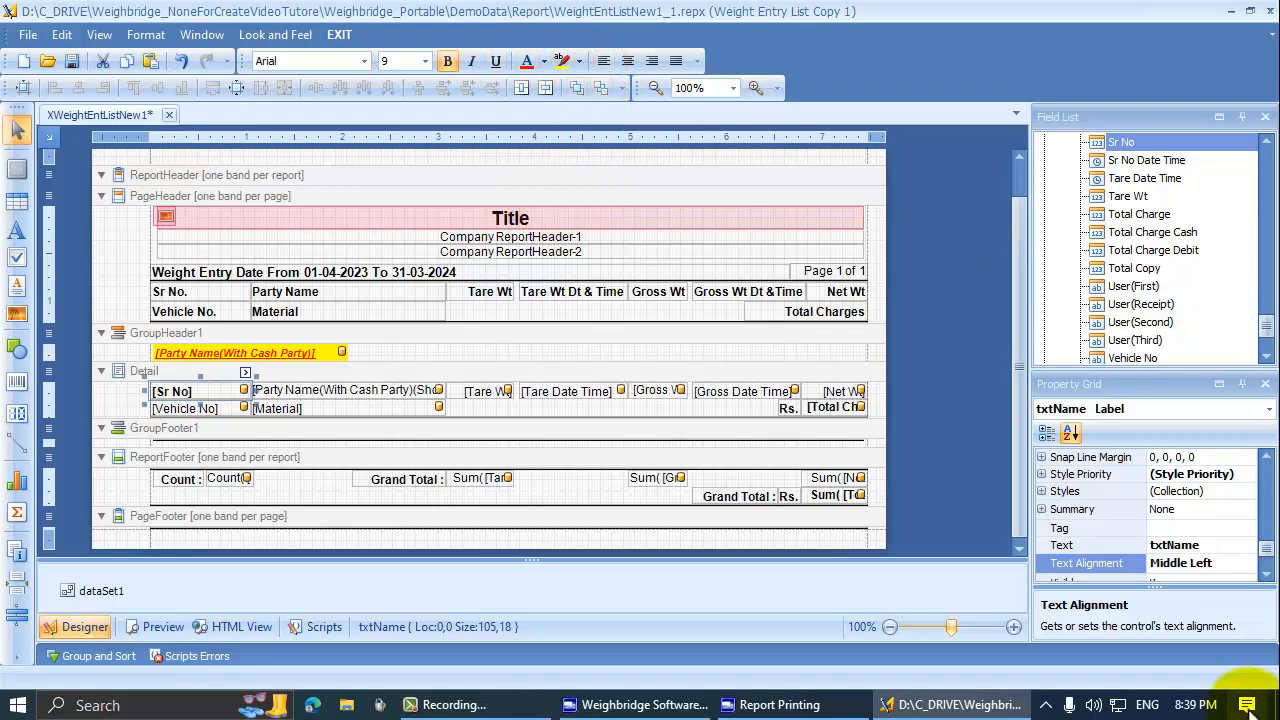
Review the Sr No field's Text, Visible and Word Wrap properties
left_click(1103, 550)
scroll(1103, 551, "down", 1)
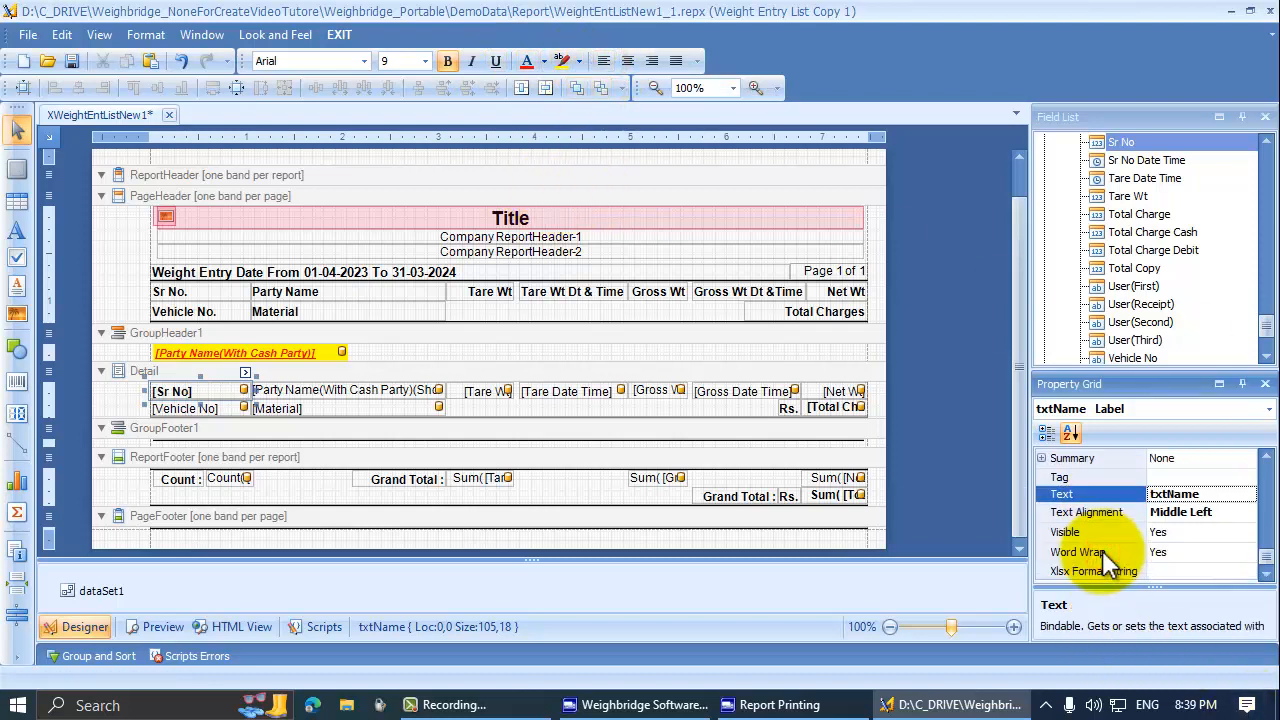
left_click(1096, 532)
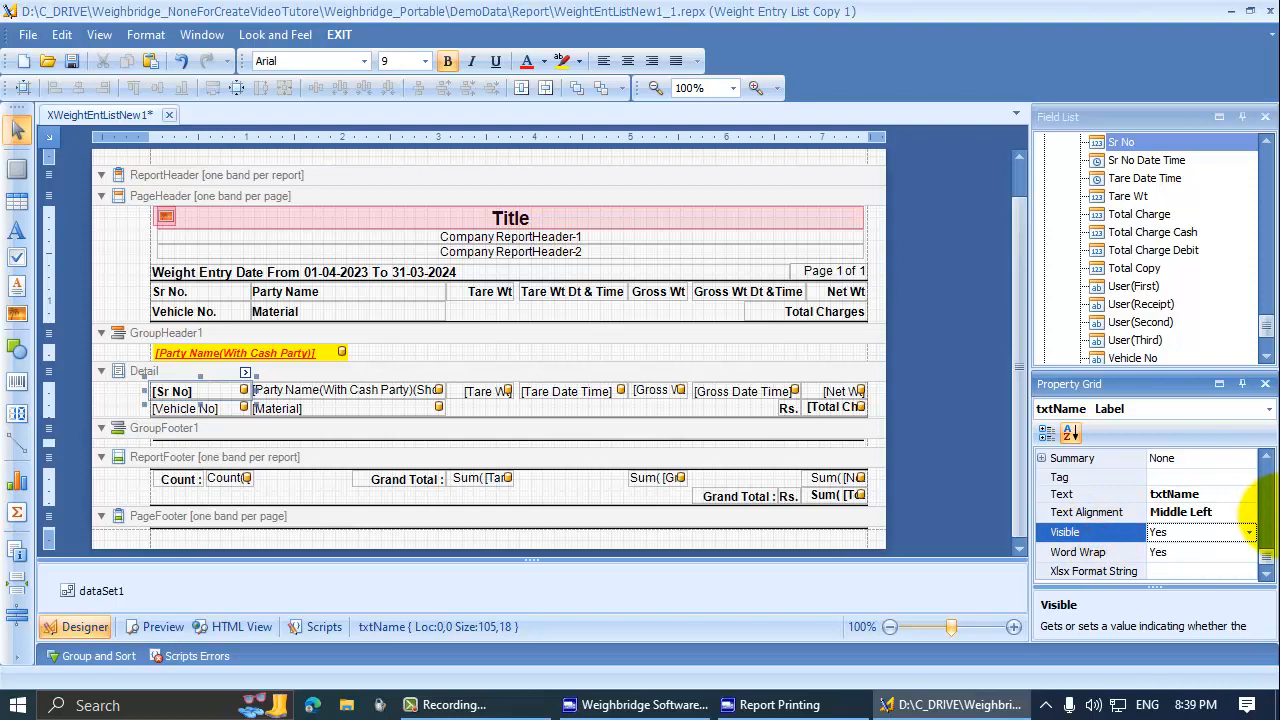
key("Down")
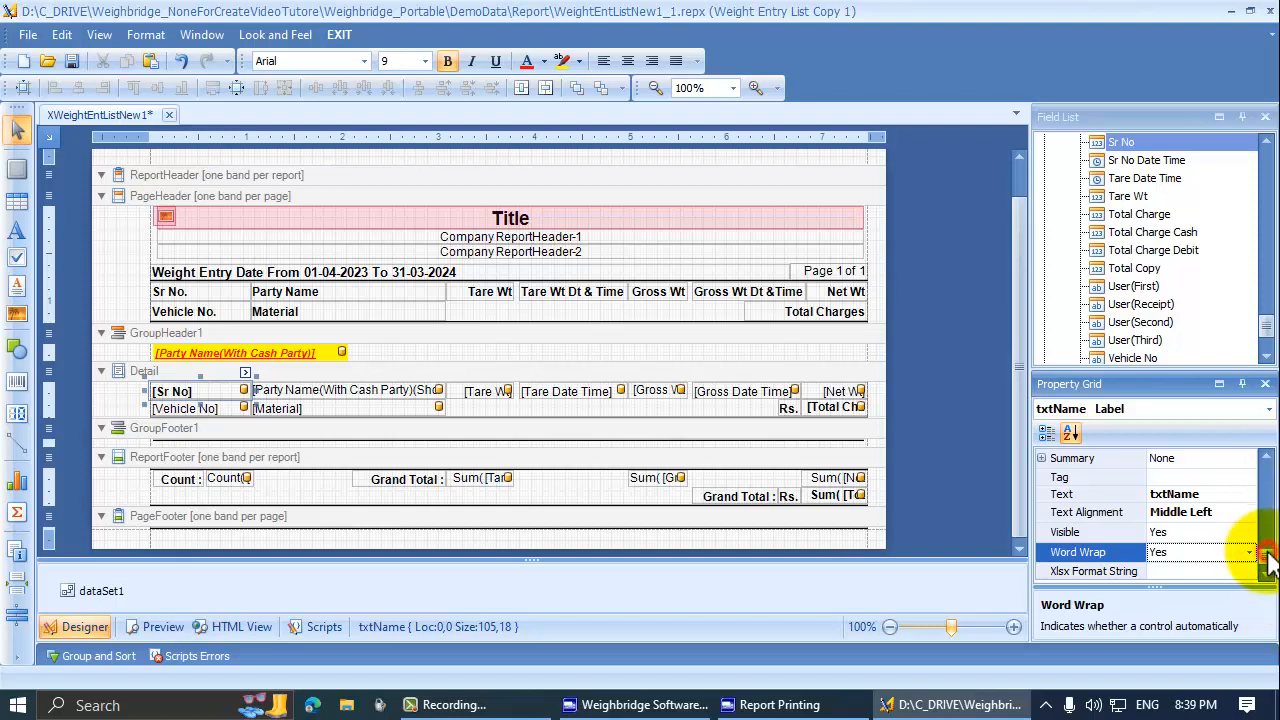
Review the Sr No field's Multiline, Angle, Auto Width and Background Color properties
left_click_drag(1267, 557, 1266, 508)
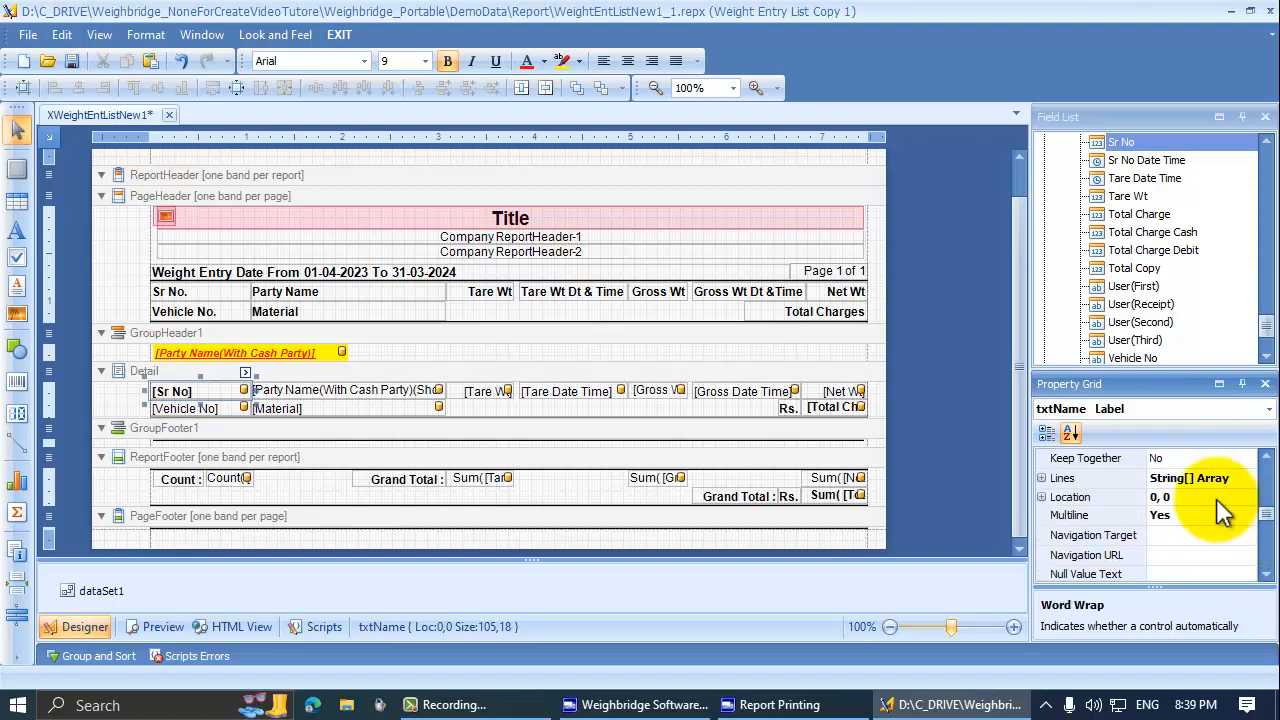
left_click(1051, 516)
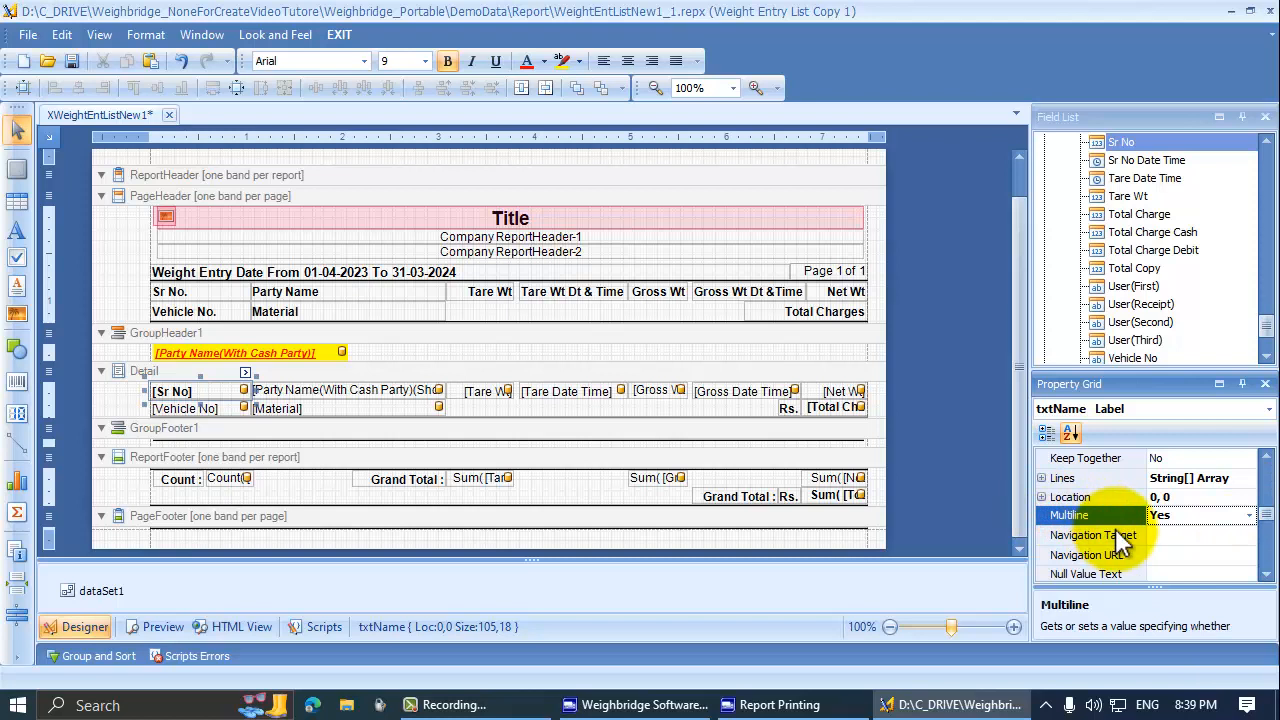
scroll(1122, 540, "up", 5)
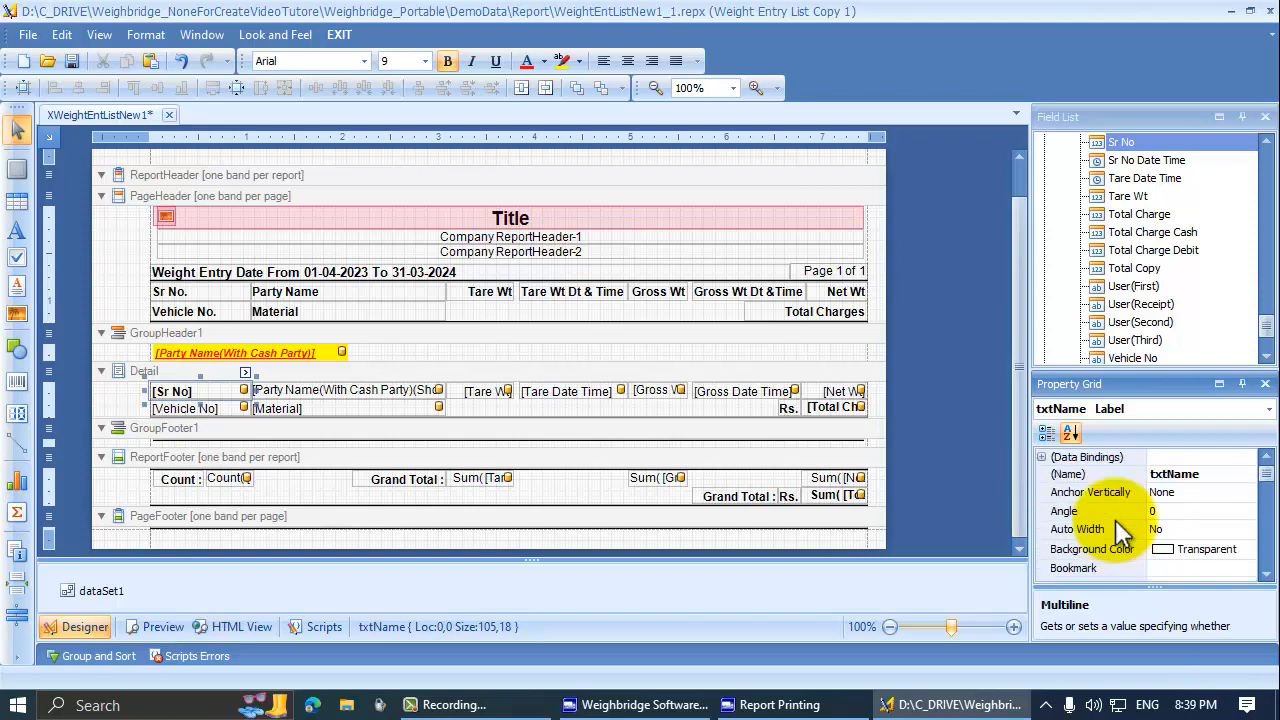
left_click(1108, 513)
key("Down")
key("Down")
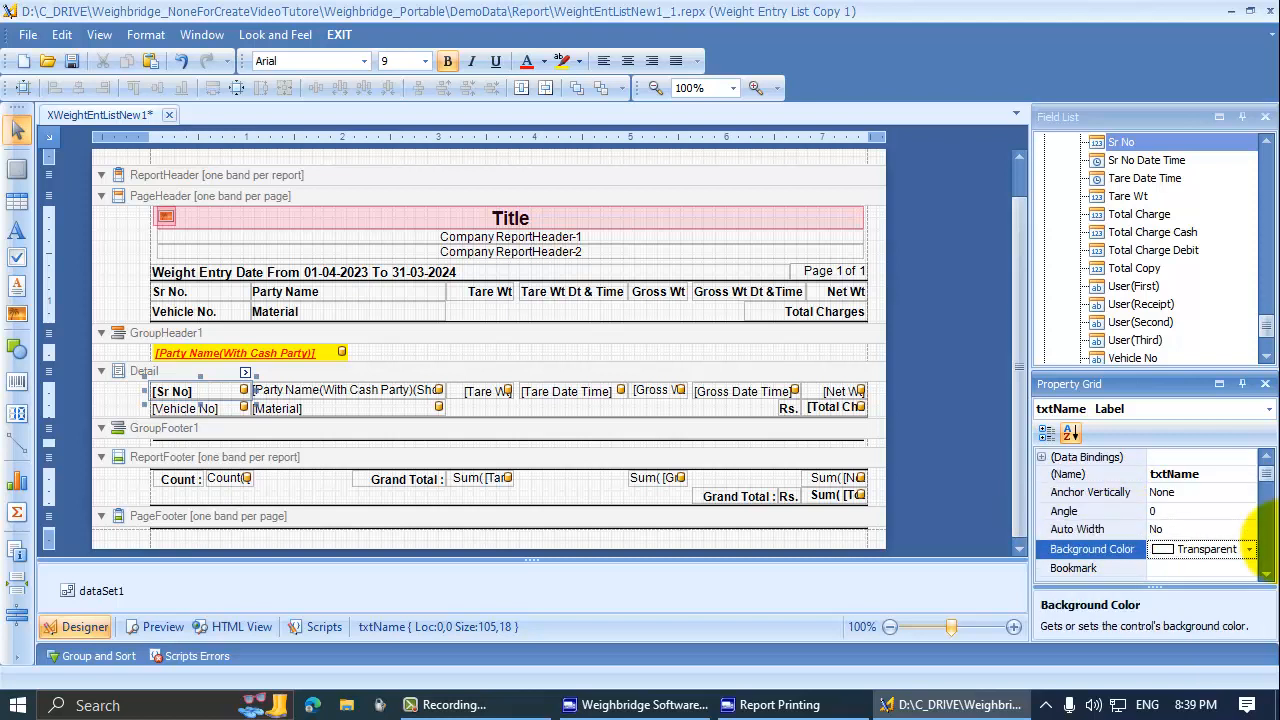
key("Up")
key("Up")
key("Down")
key("Down")
key("Down")
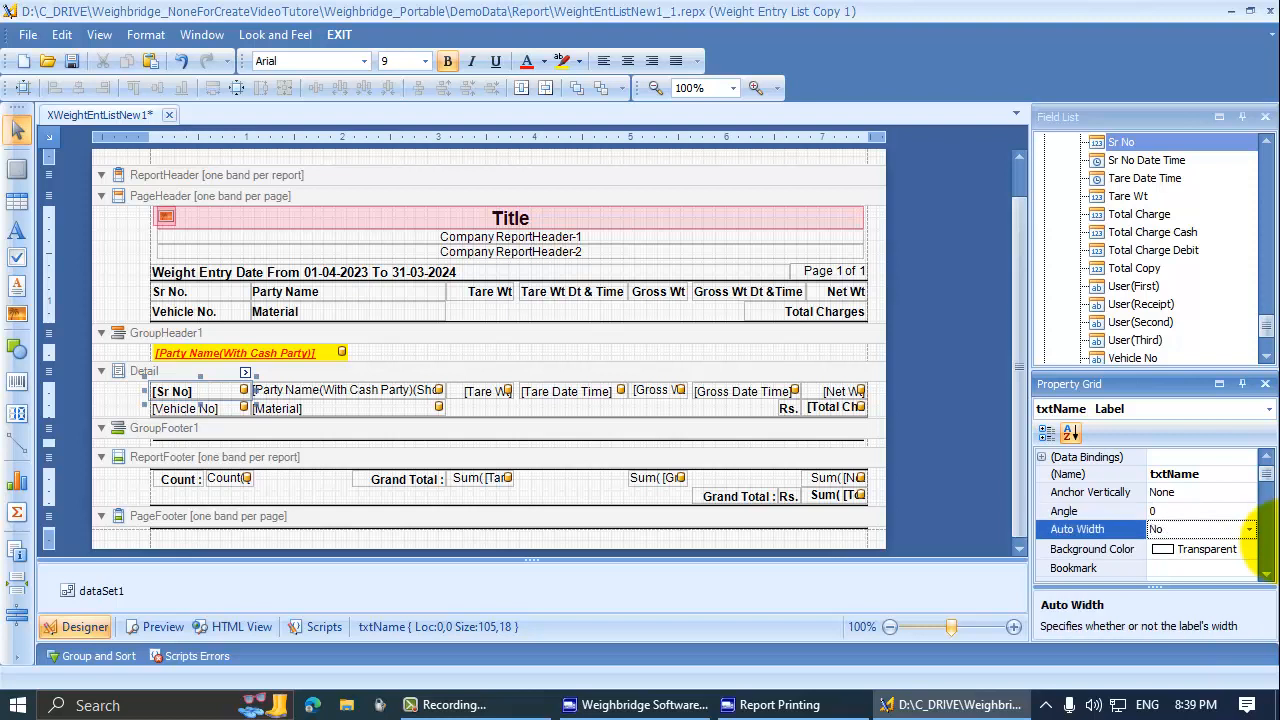
key("Up")
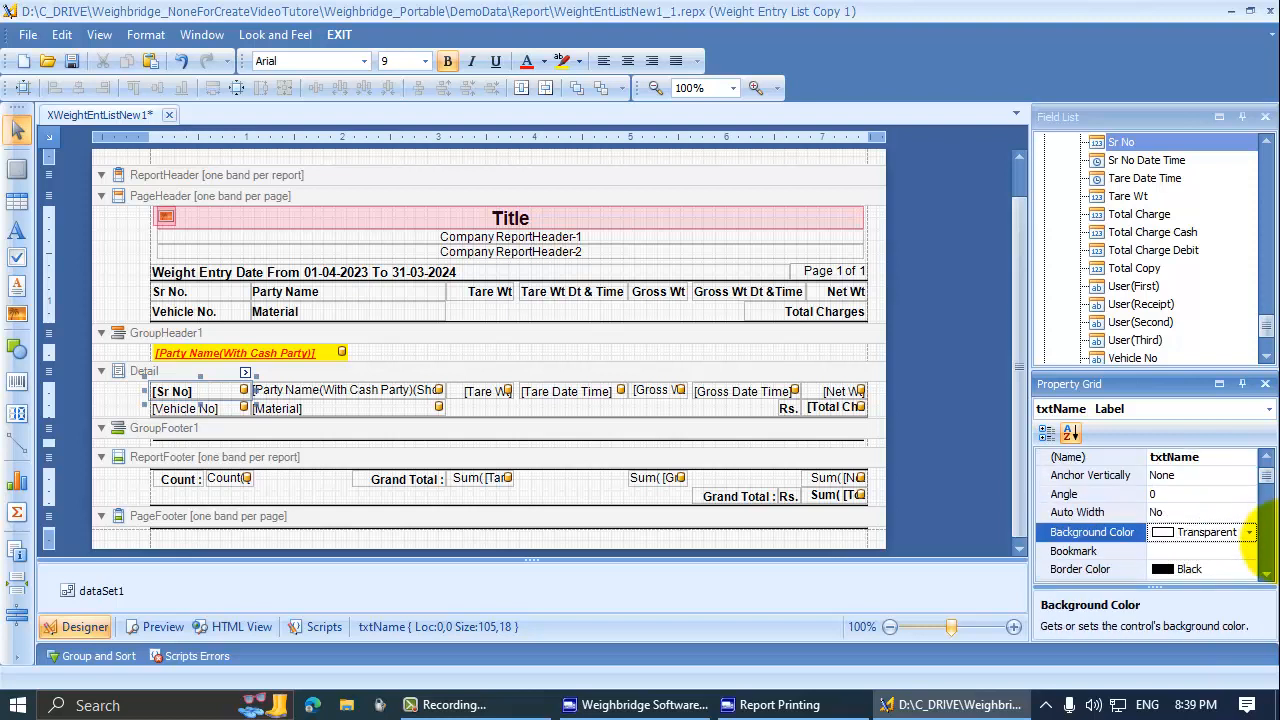
Examine the Sr No field's Border Color, Border Dash Style, Border Width and Borders properties
key("Down")
key("Down")
key("Down")
key("Down")
key("Down")
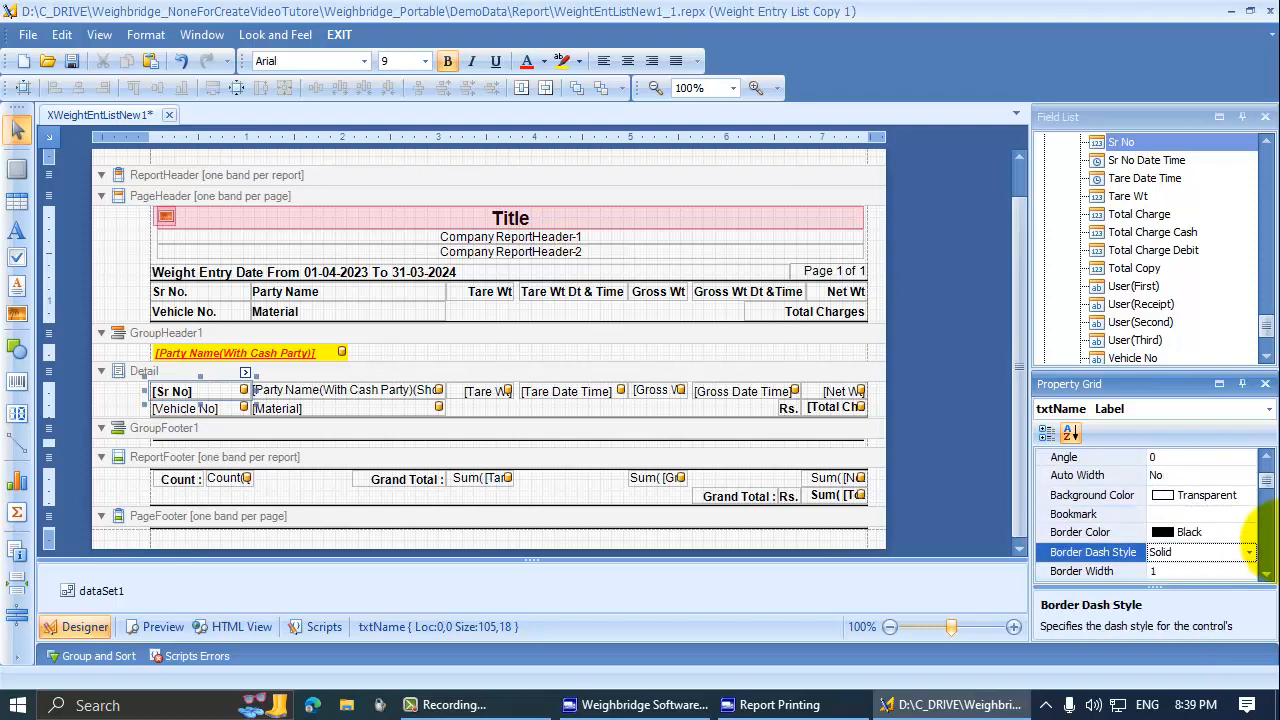
key("Up")
key("Up")
key("Up")
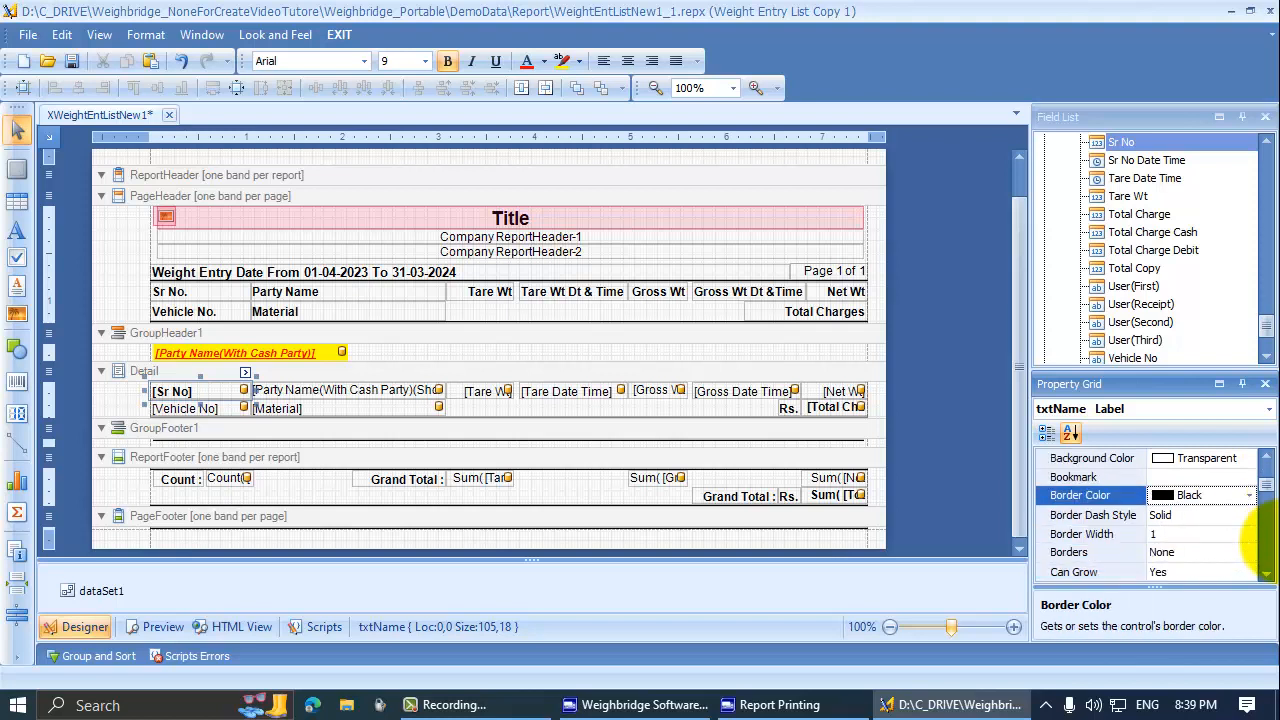
key("Down")
key("Down")
key("Down")
key("Down")
key("Down")
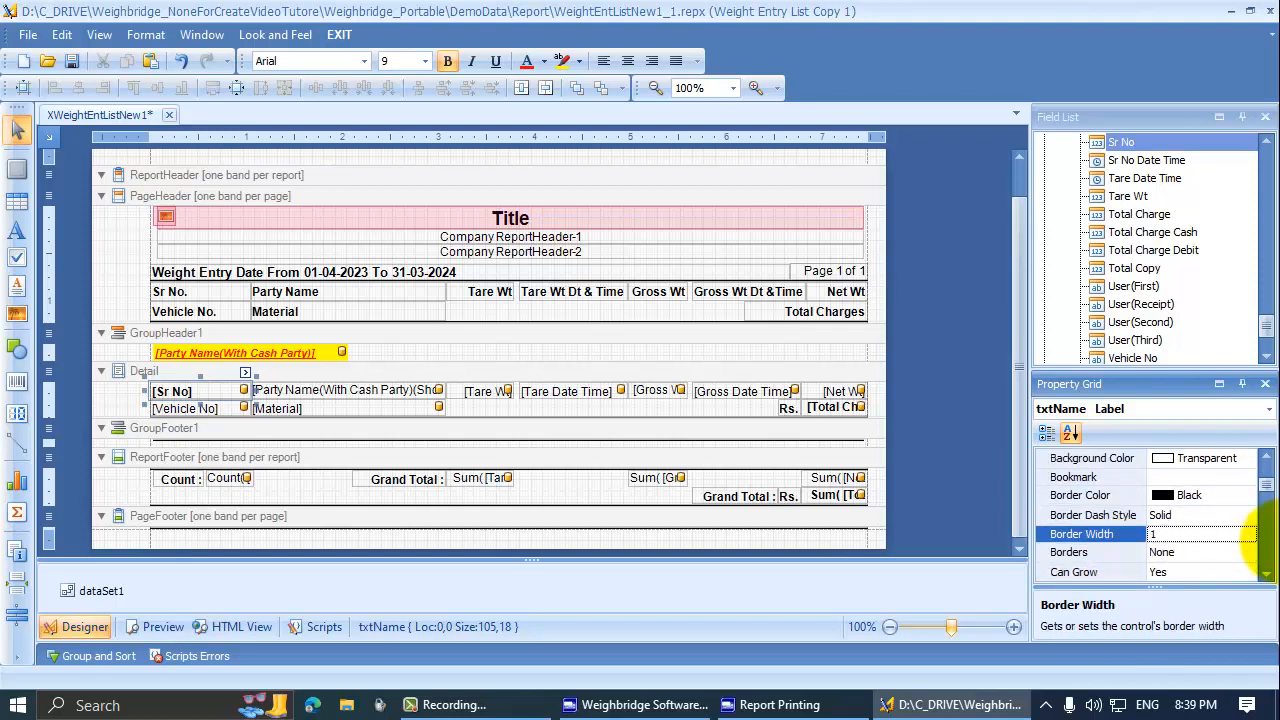
key("Down")
key("Up")
key("Up")
key("Up")
key("Up")
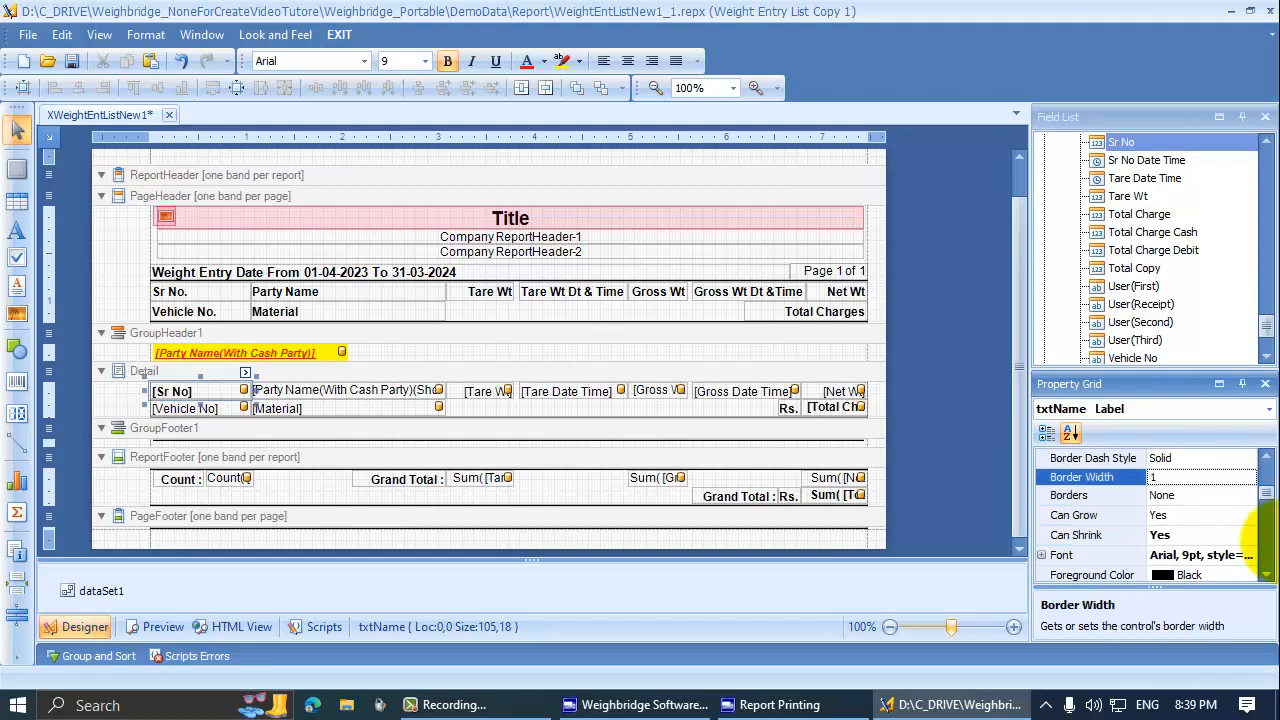
key("Down")
key("Up")
key("Down")
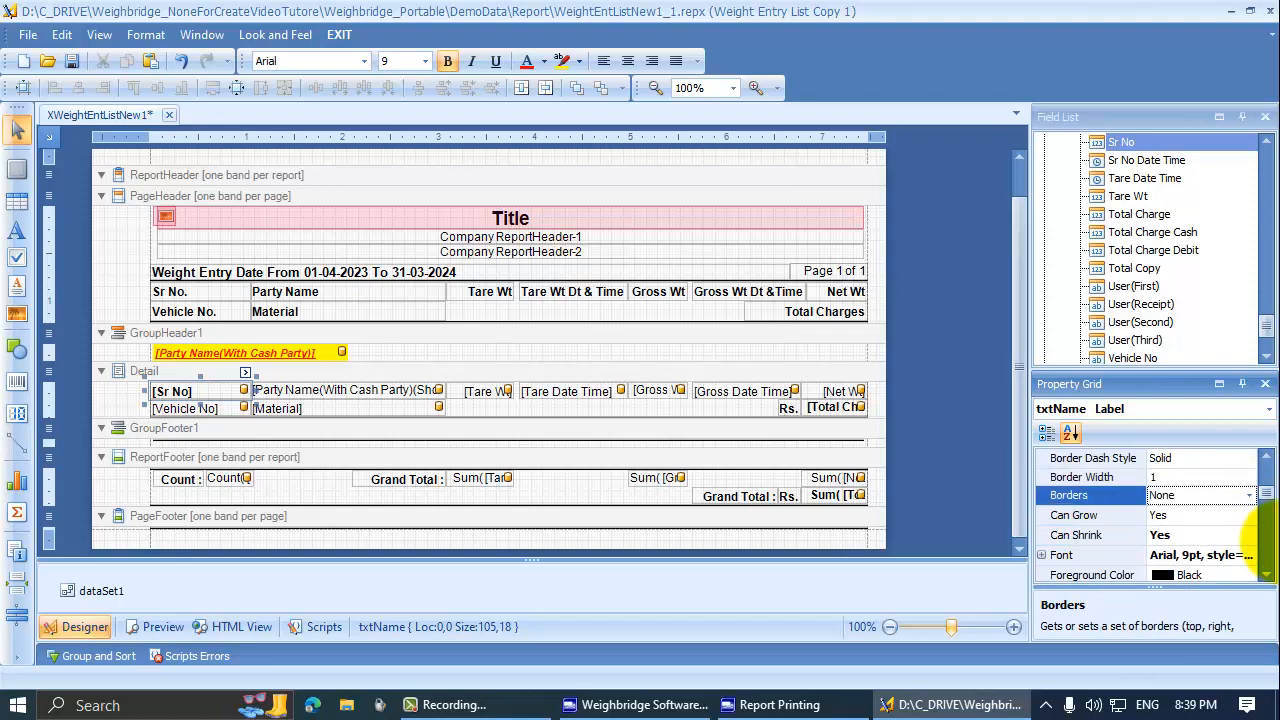
Try All borders on the Detail band's Sr No field, check them in the preview and return to the design
left_click(1250, 494)
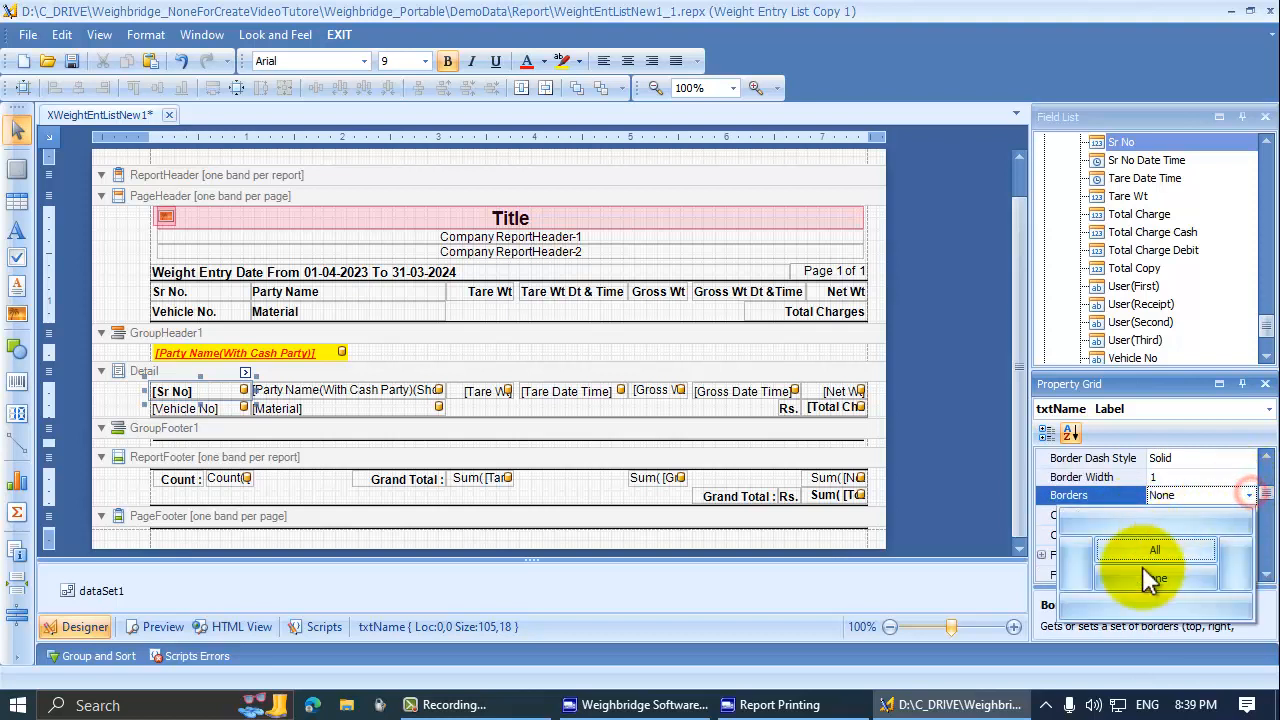
left_click(1152, 549)
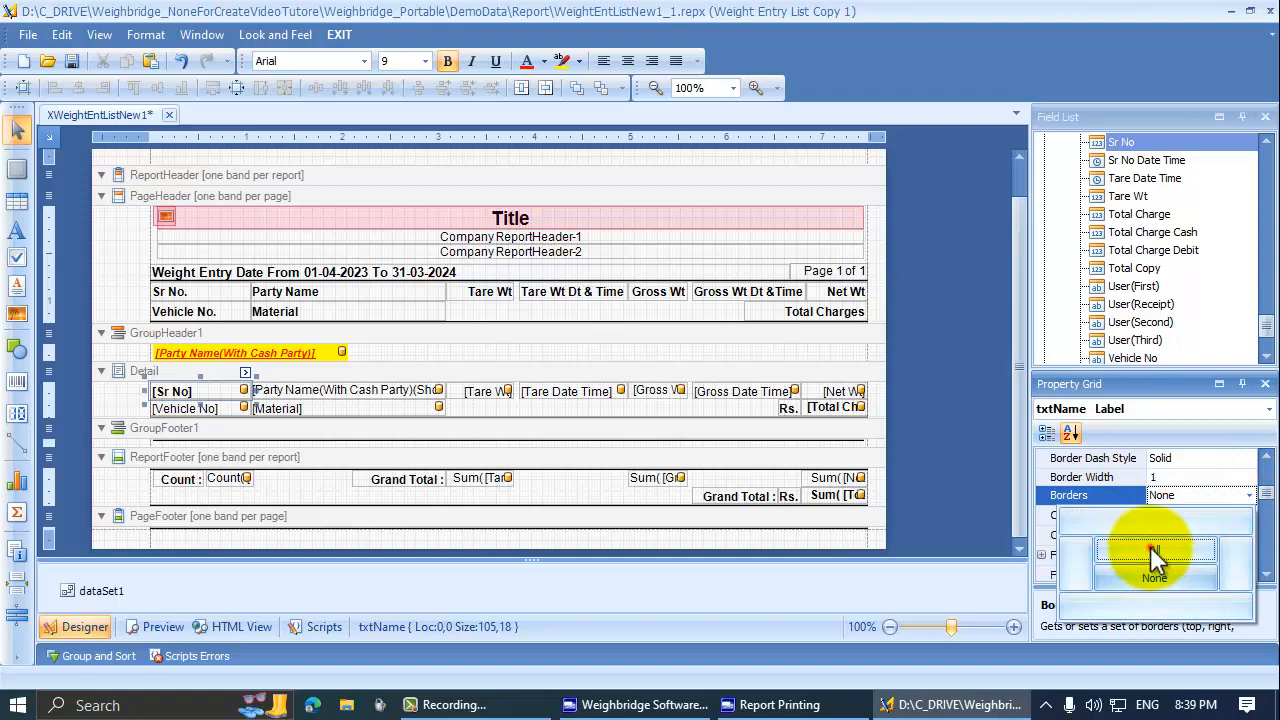
left_click(1107, 495)
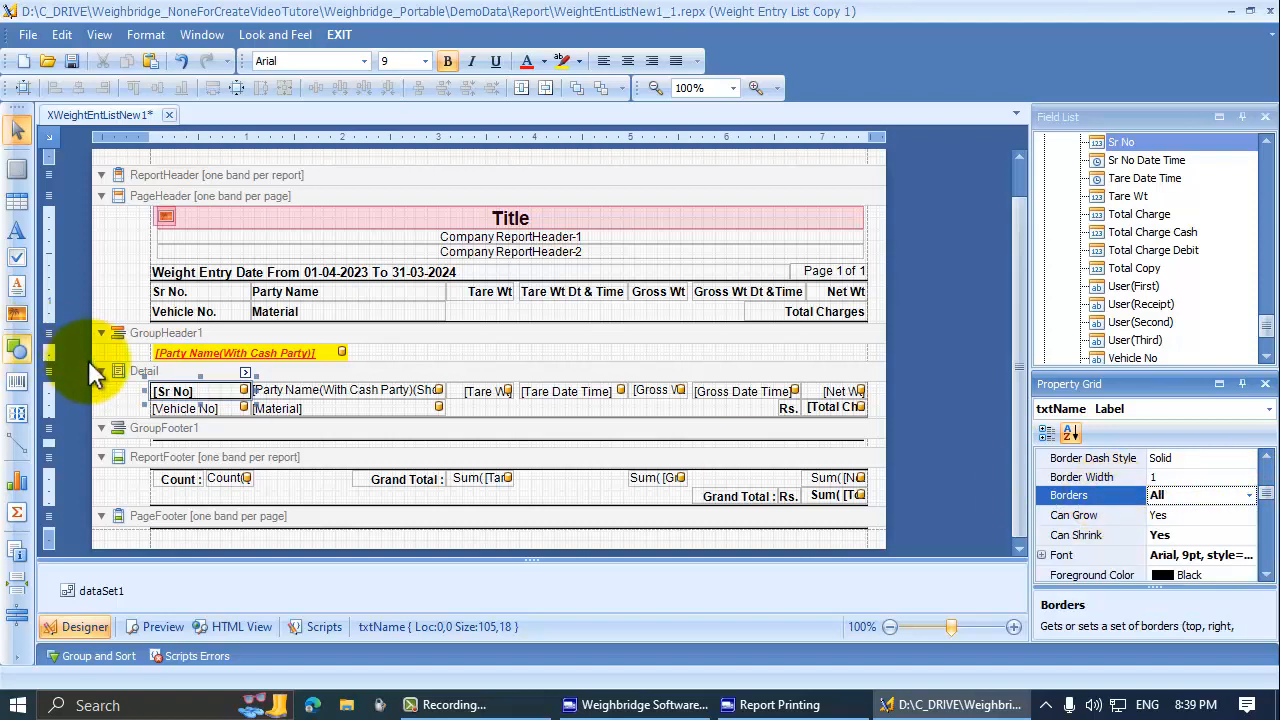
left_click(155, 627)
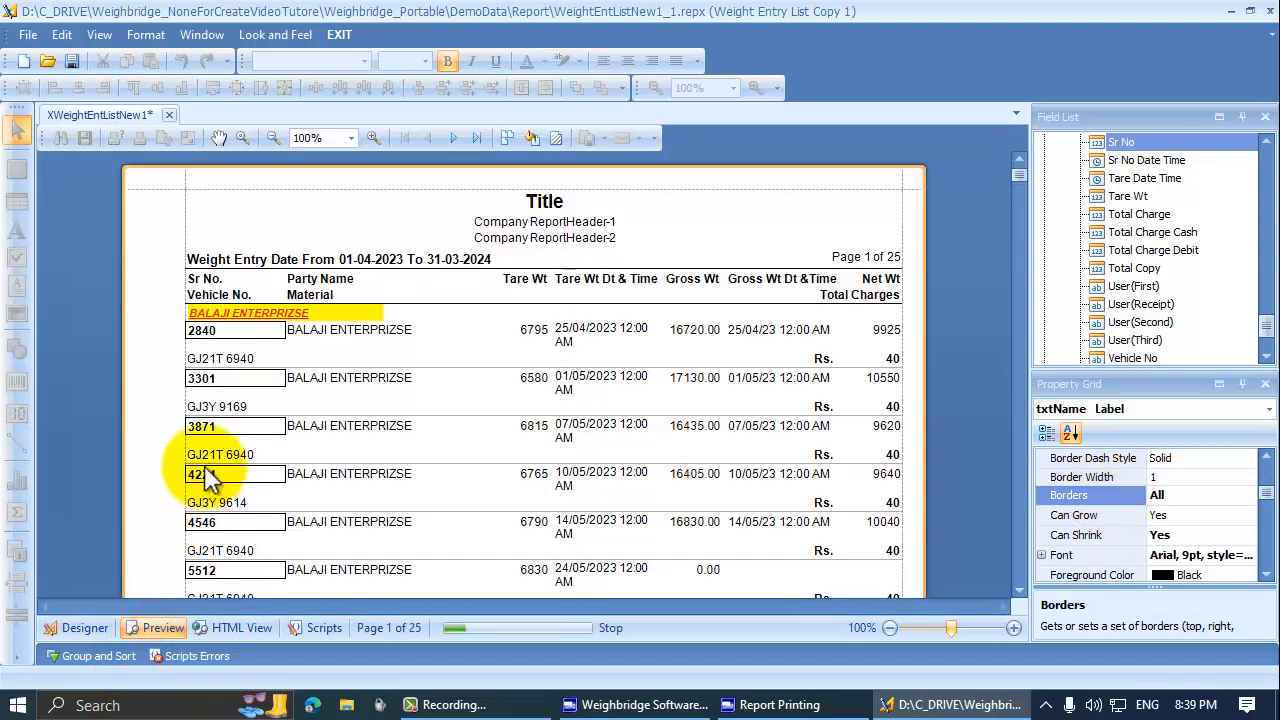
left_click(85, 628)
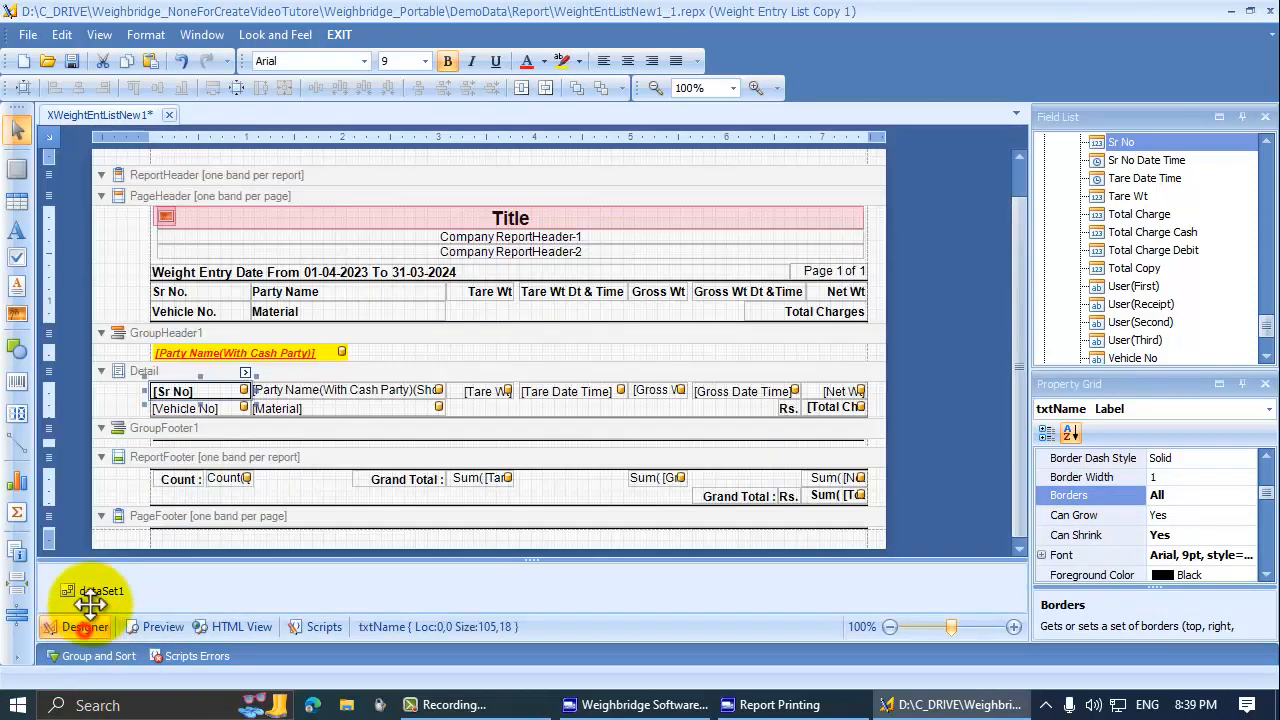
Go back over the Sr No field's border width, dash style and color settings in the design
left_click(1092, 478)
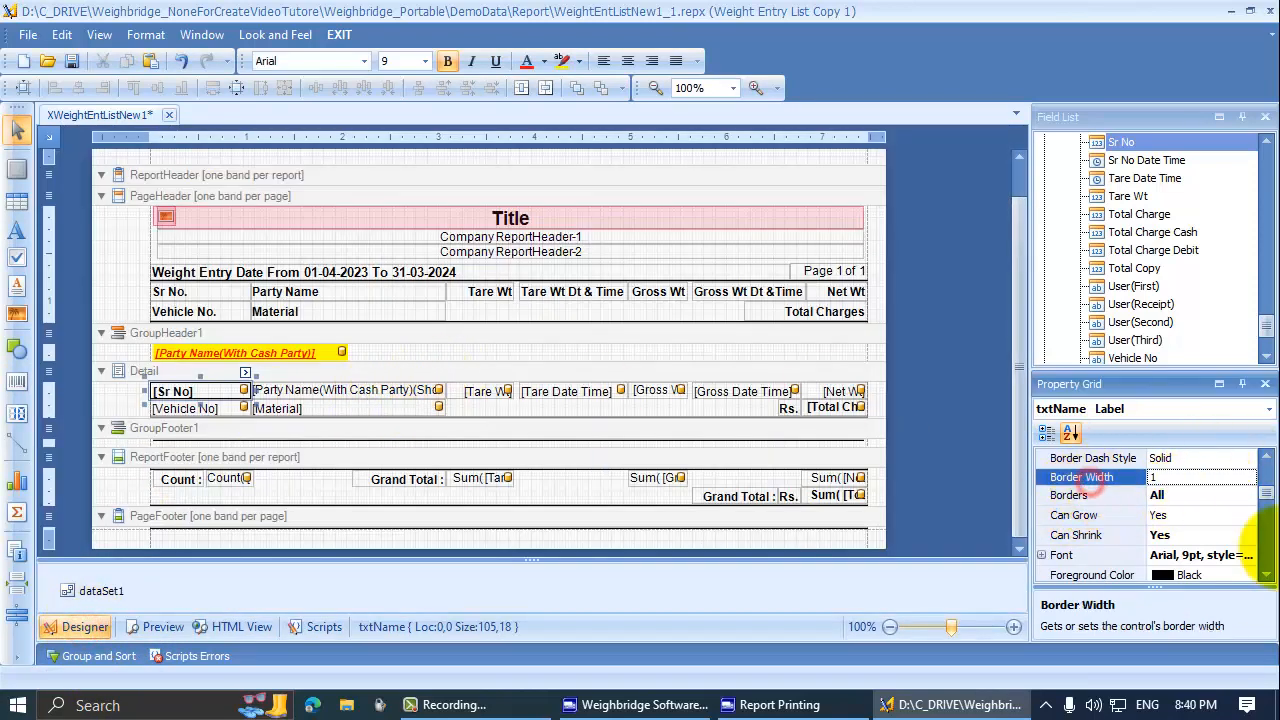
key("Up")
key("Up")
key("Up")
key("Down")
key("Down")
key("Up")
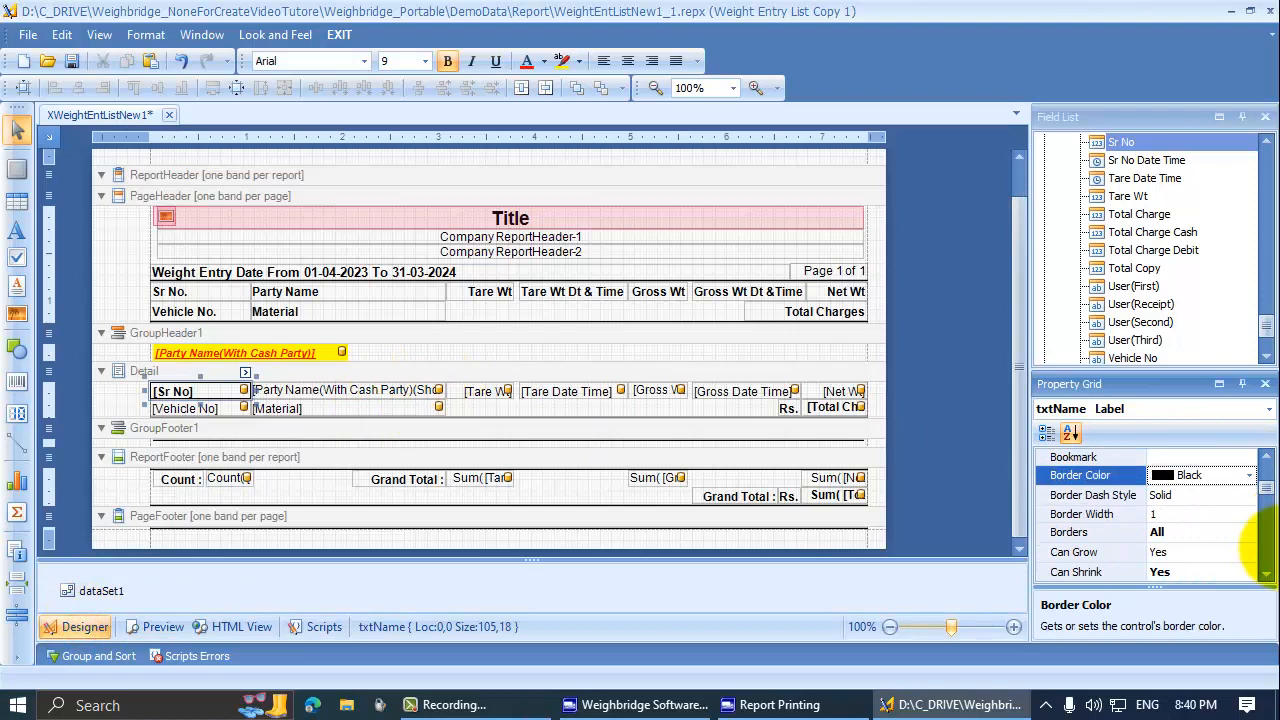
key("Up")
key("Up")
key("Down")
key("Down")
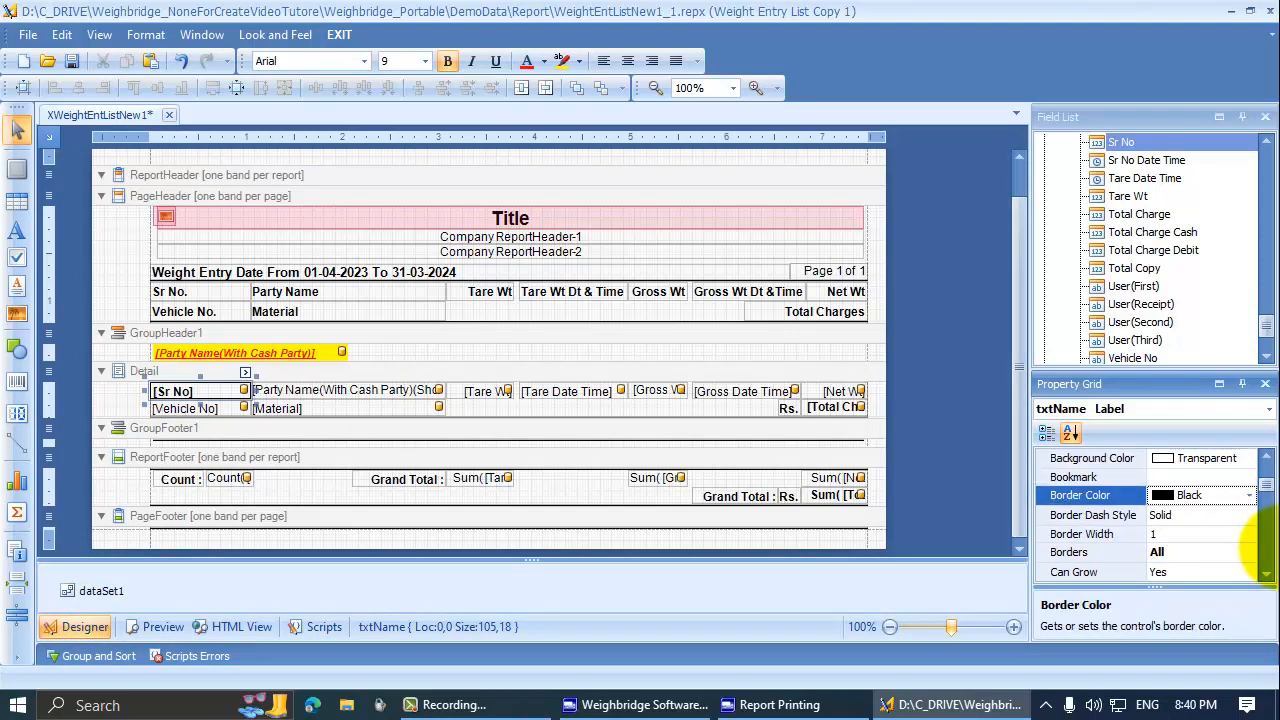
key("Down")
key("Down")
key("Down")
key("Down")
key("Up")
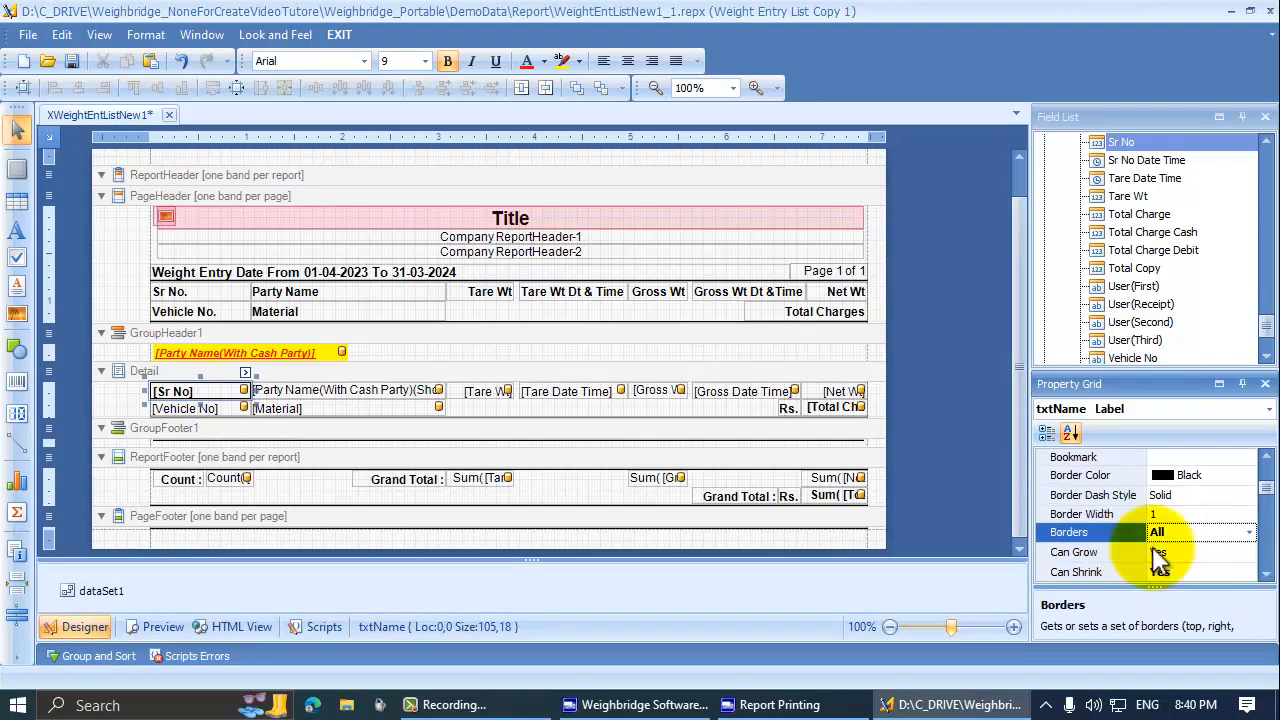
Set the Sr No field's Borders back to None
left_click(1249, 532)
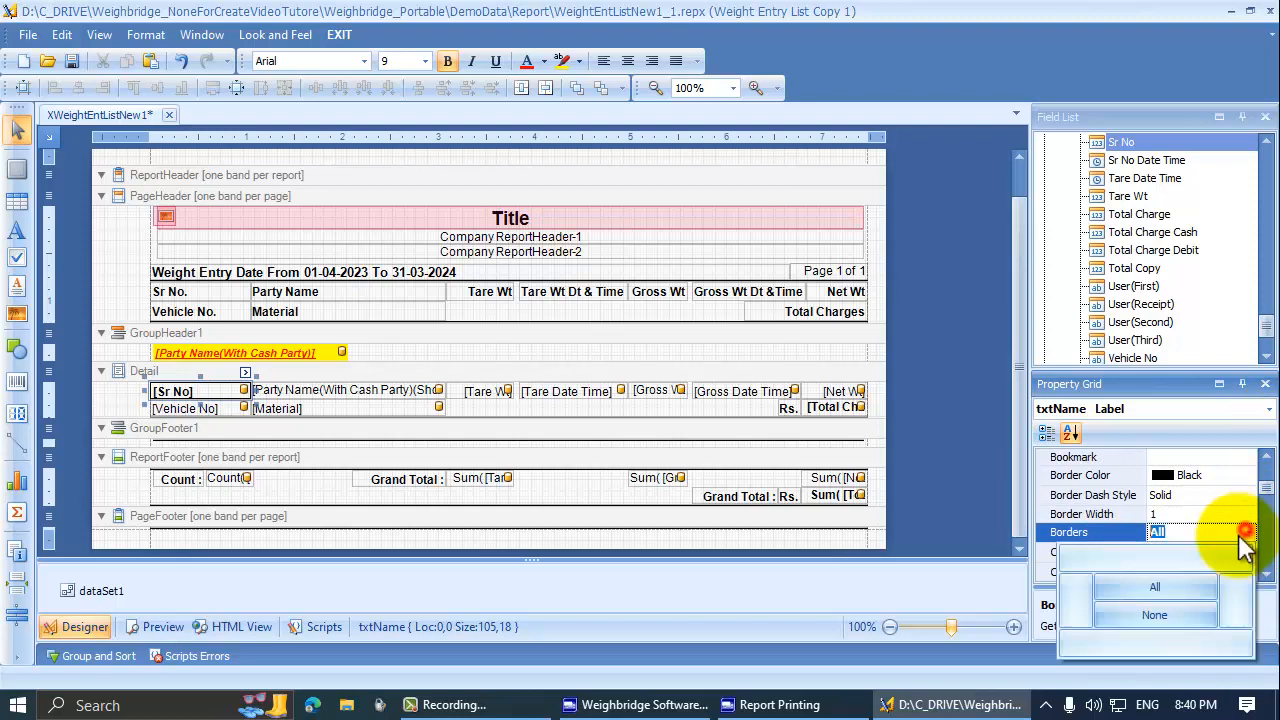
left_click(1152, 615)
left_click(1092, 530)
Review Can Grow on the Sr No field, and both Can Grow and Can Shrink on the Detail band's party name field
left_click(1096, 553)
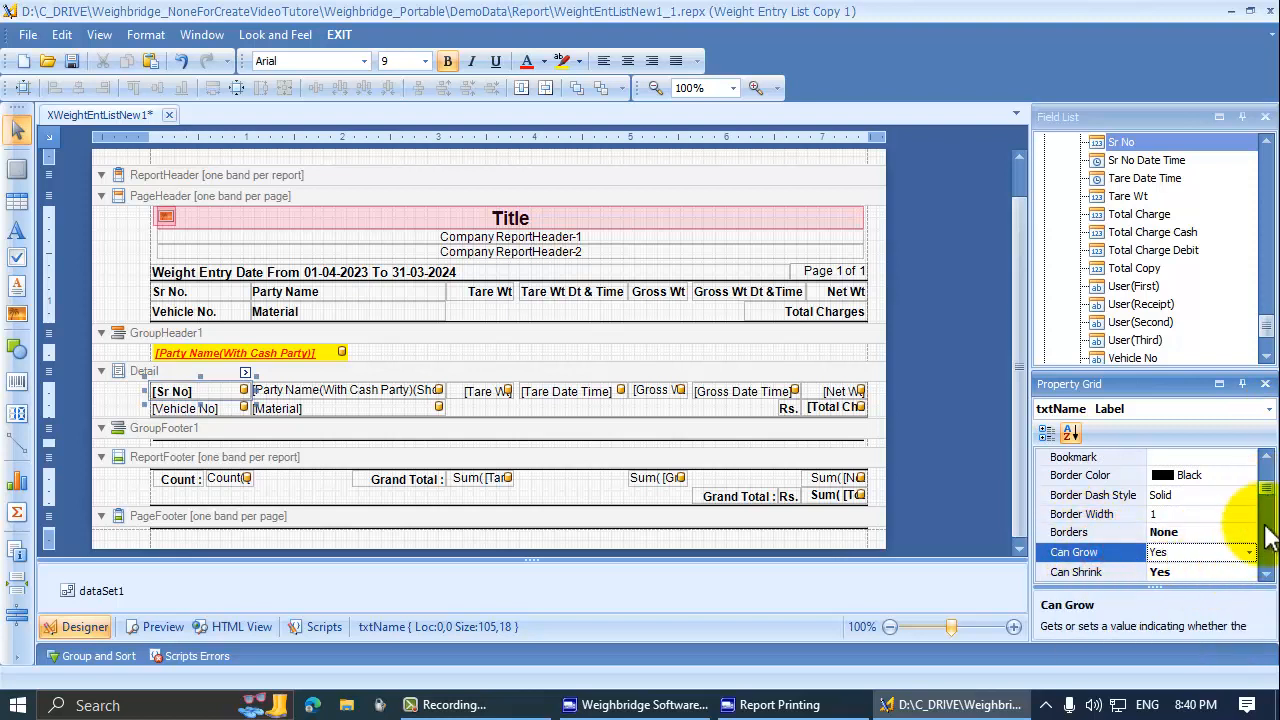
left_click(1266, 574)
left_click(1266, 576)
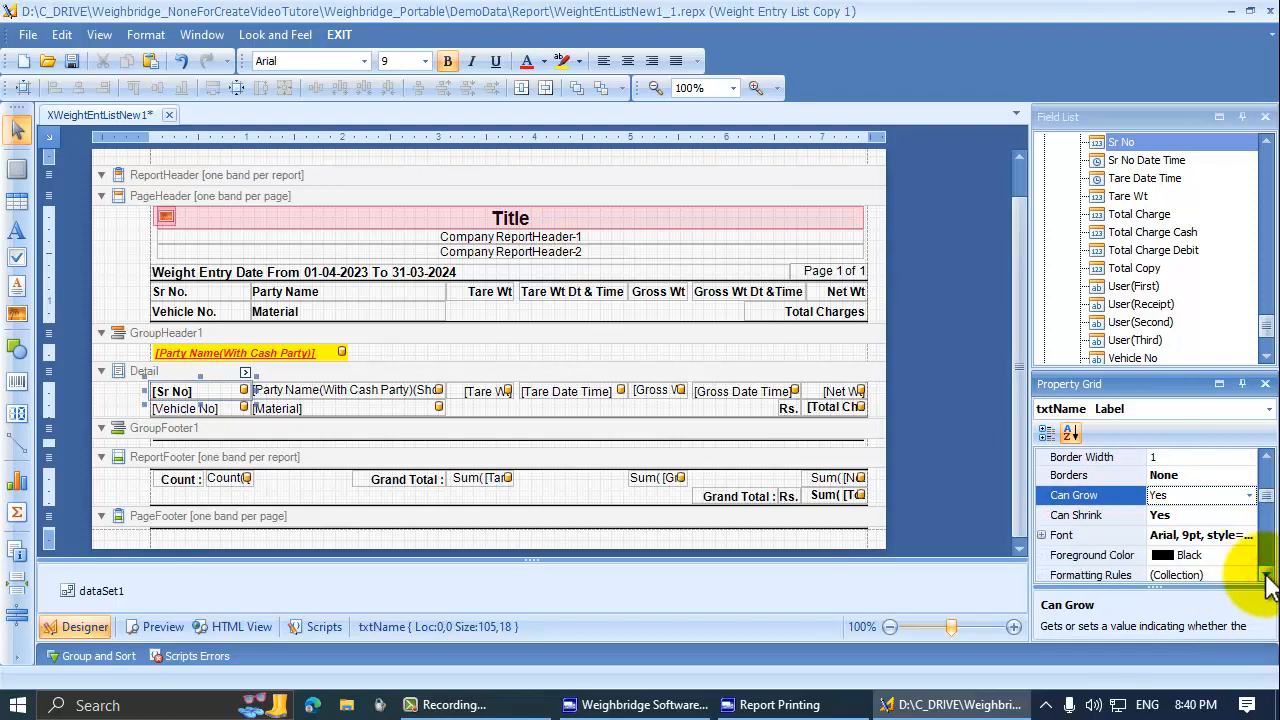
left_click(343, 384)
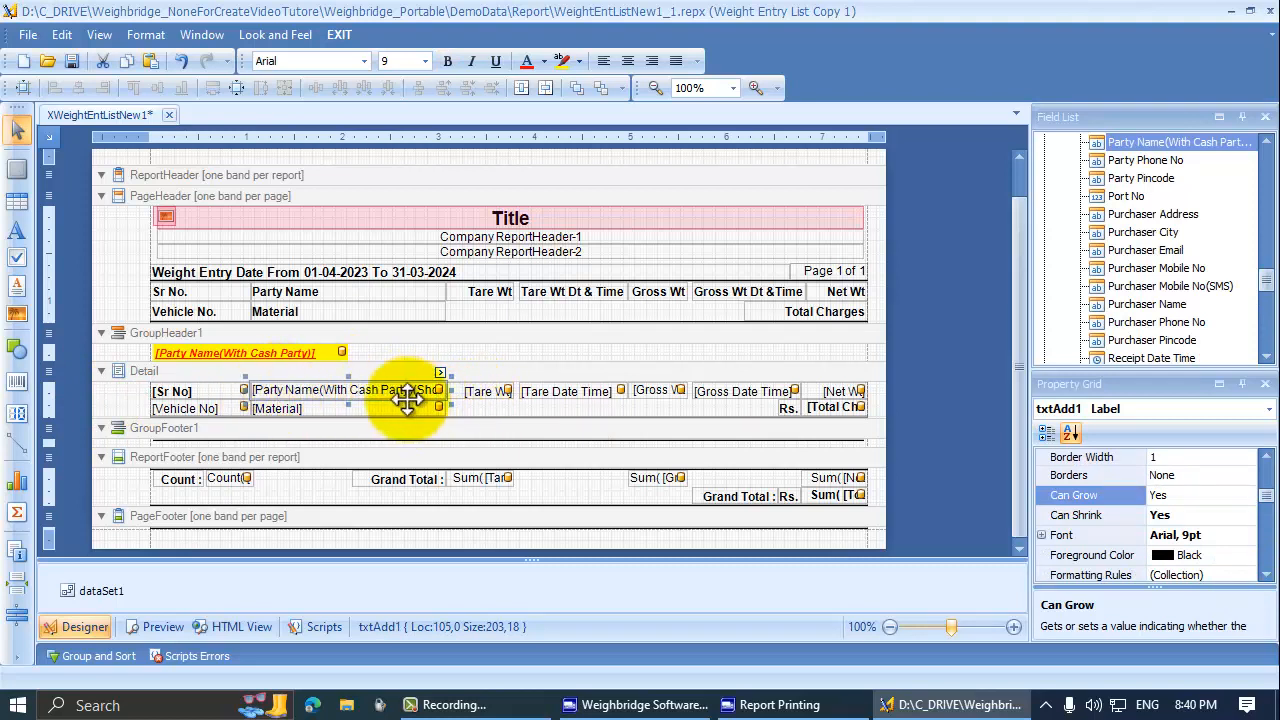
left_click(1082, 514)
left_click(1072, 494)
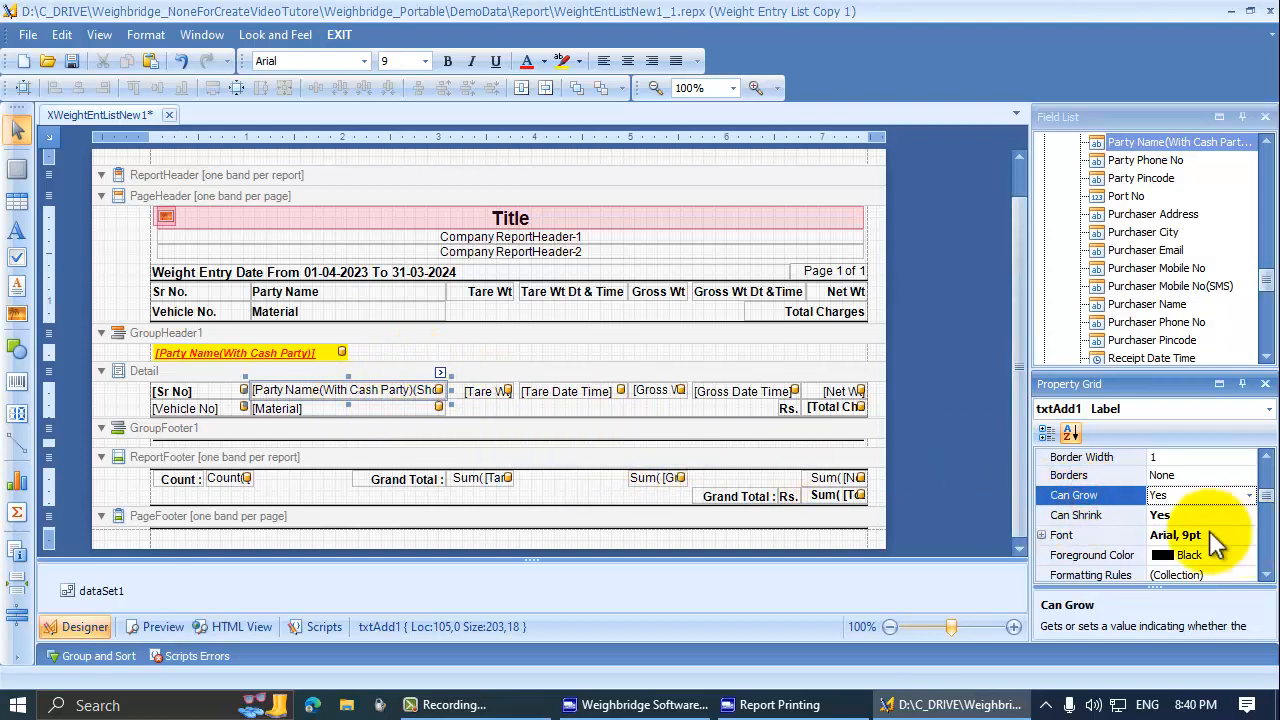
left_click(1078, 515)
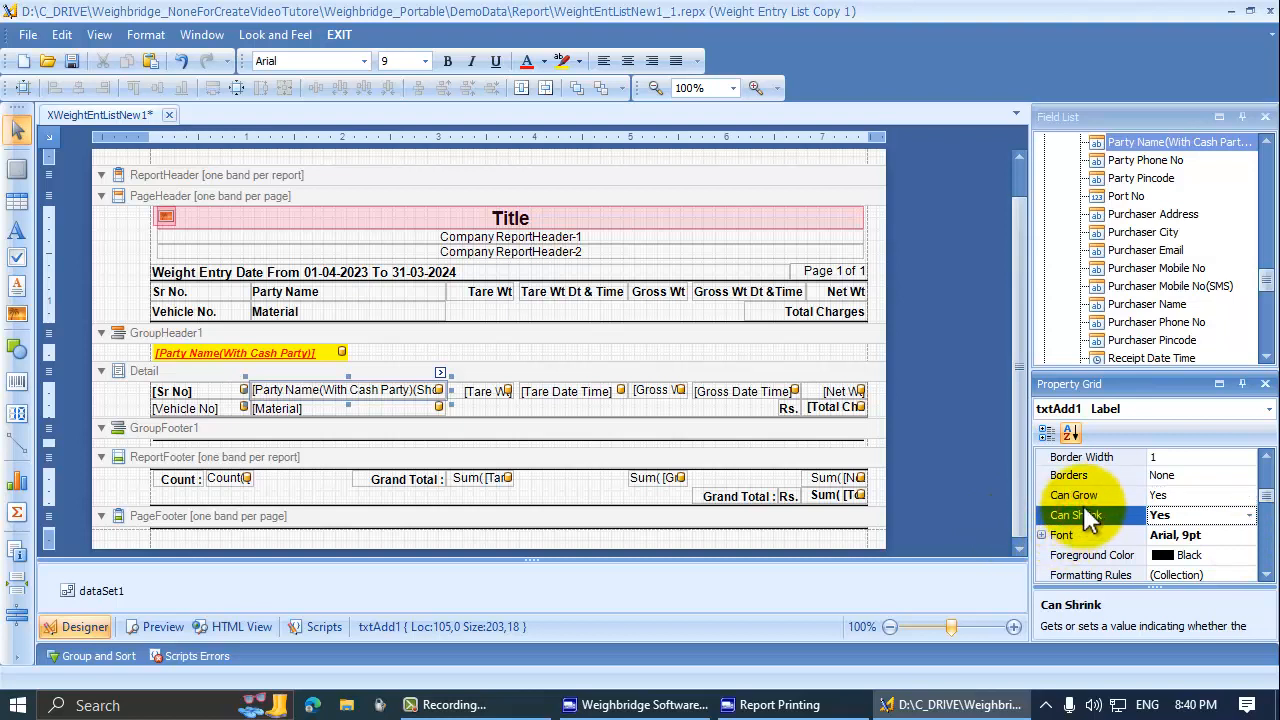
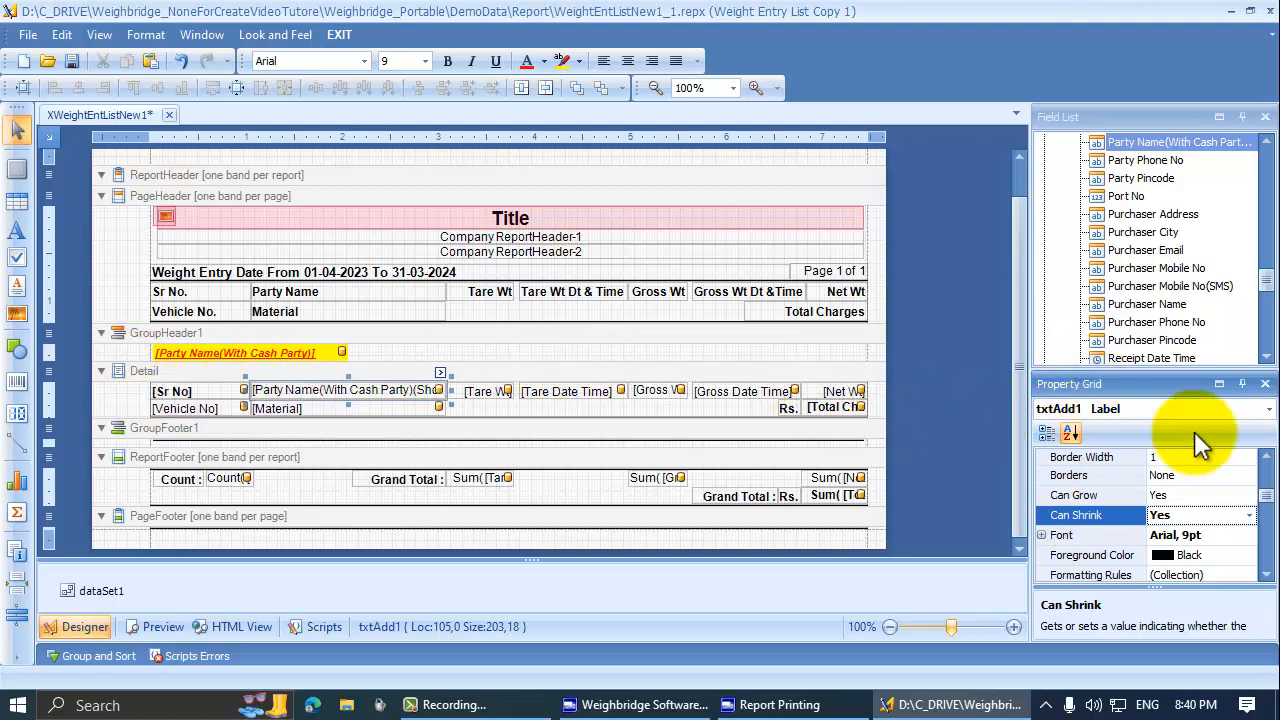
Look through the party name field's properties from Foreground Color and Formatting Rules down to Multiline
left_click(1266, 575)
left_click(1266, 575)
left_click(1266, 575)
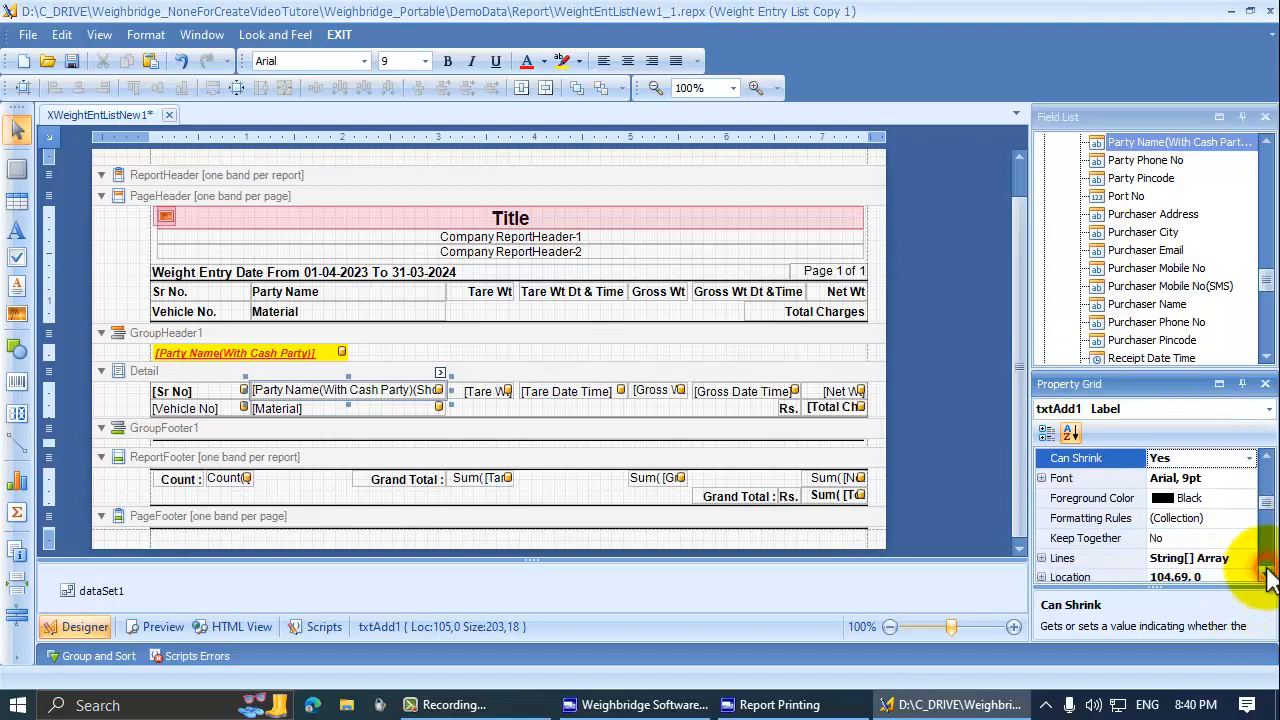
left_click(1100, 498)
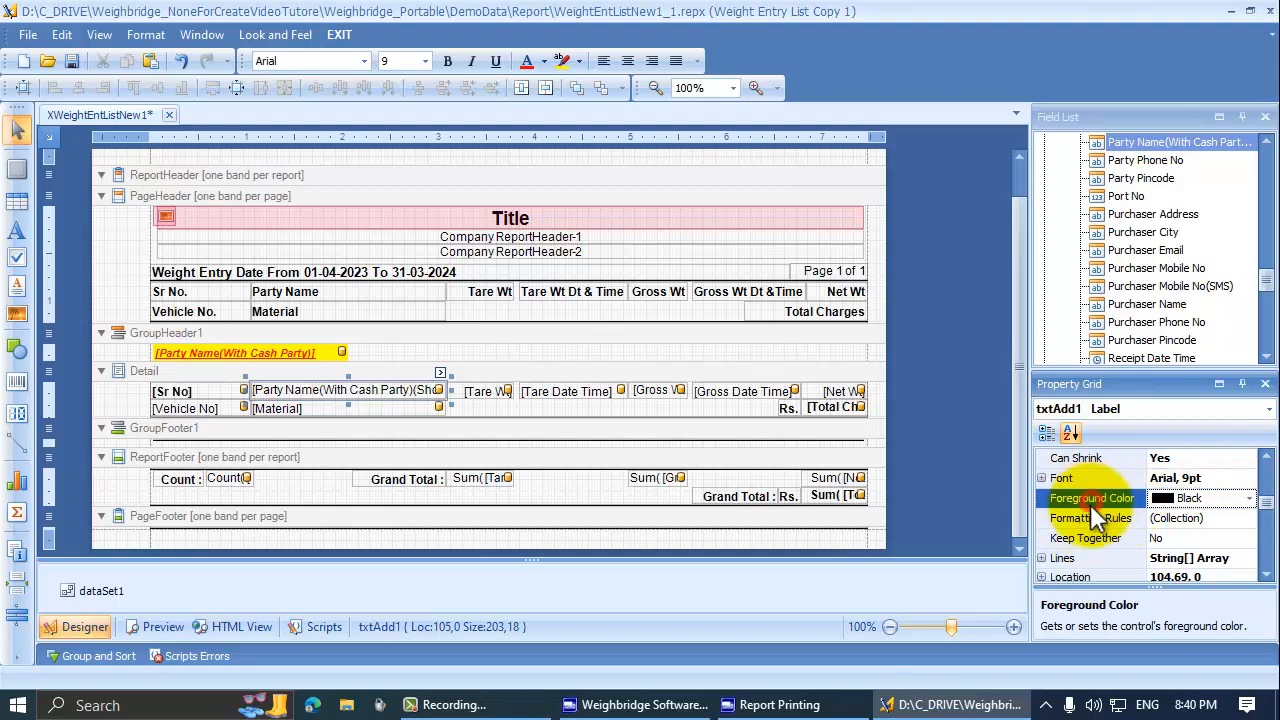
left_click(1100, 518)
scroll(1106, 550, "down", 7)
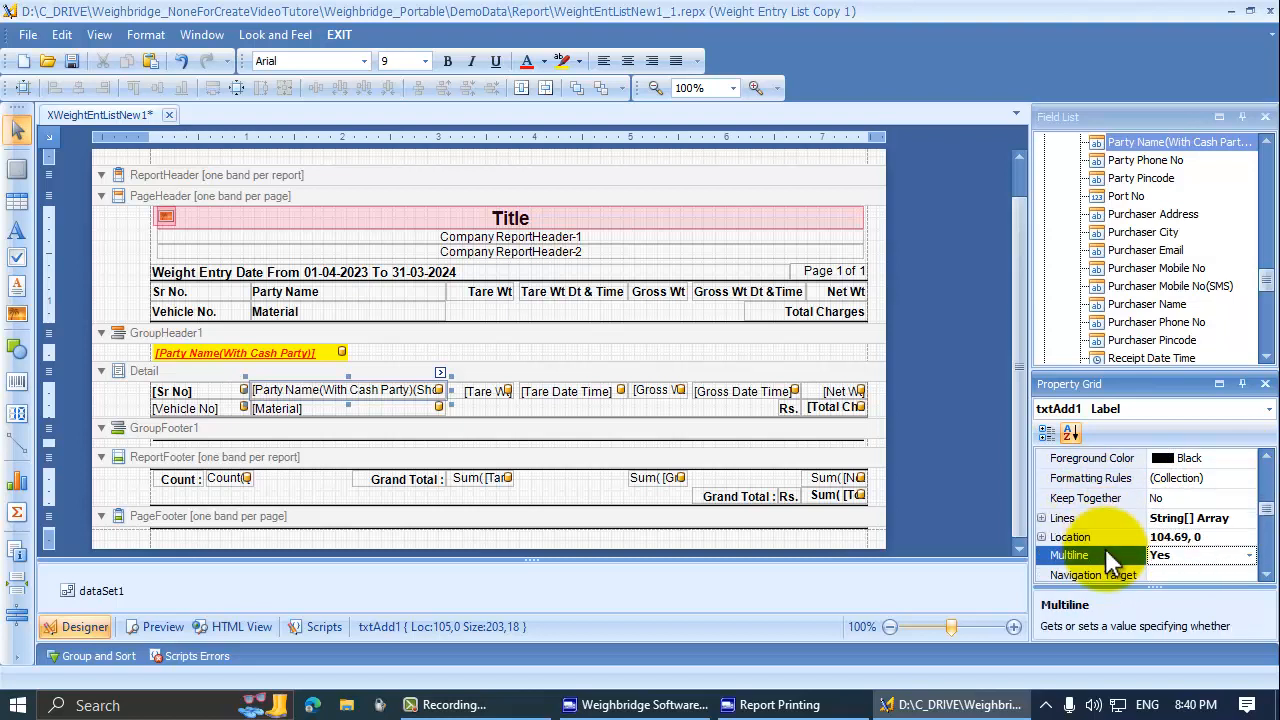
scroll(1106, 550, "up", 1)
scroll(1110, 562, "up", 7)
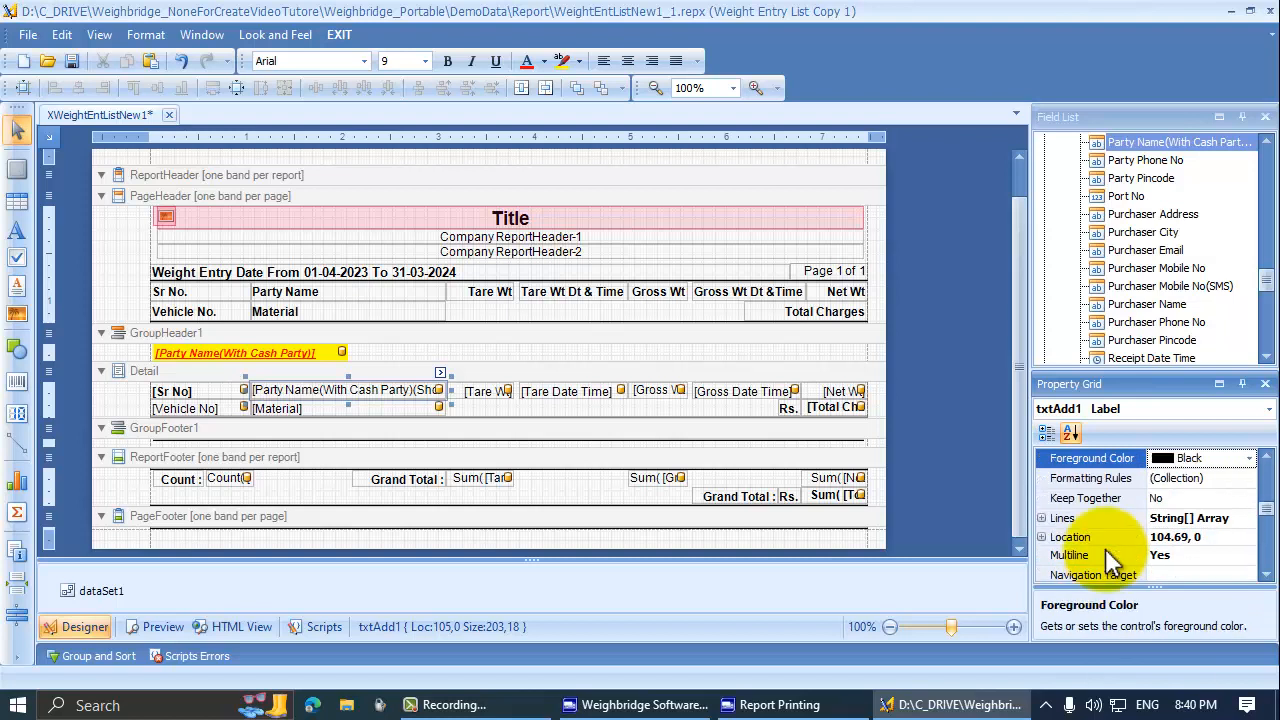
Examine the Keep Together and Multiline properties of the Detail band's party name field
scroll(1110, 562, "down", 2)
scroll(1100, 545, "up", 1)
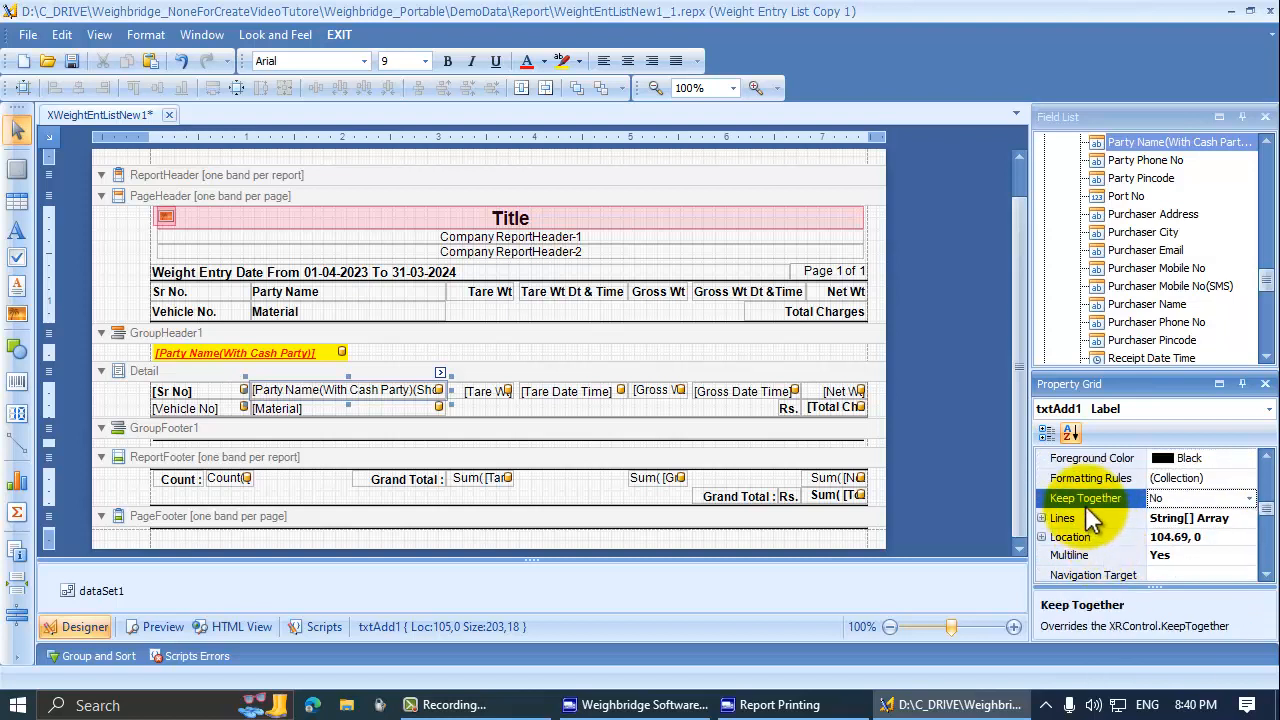
scroll(1085, 505, "down", 1)
scroll(1088, 512, "up", 1)
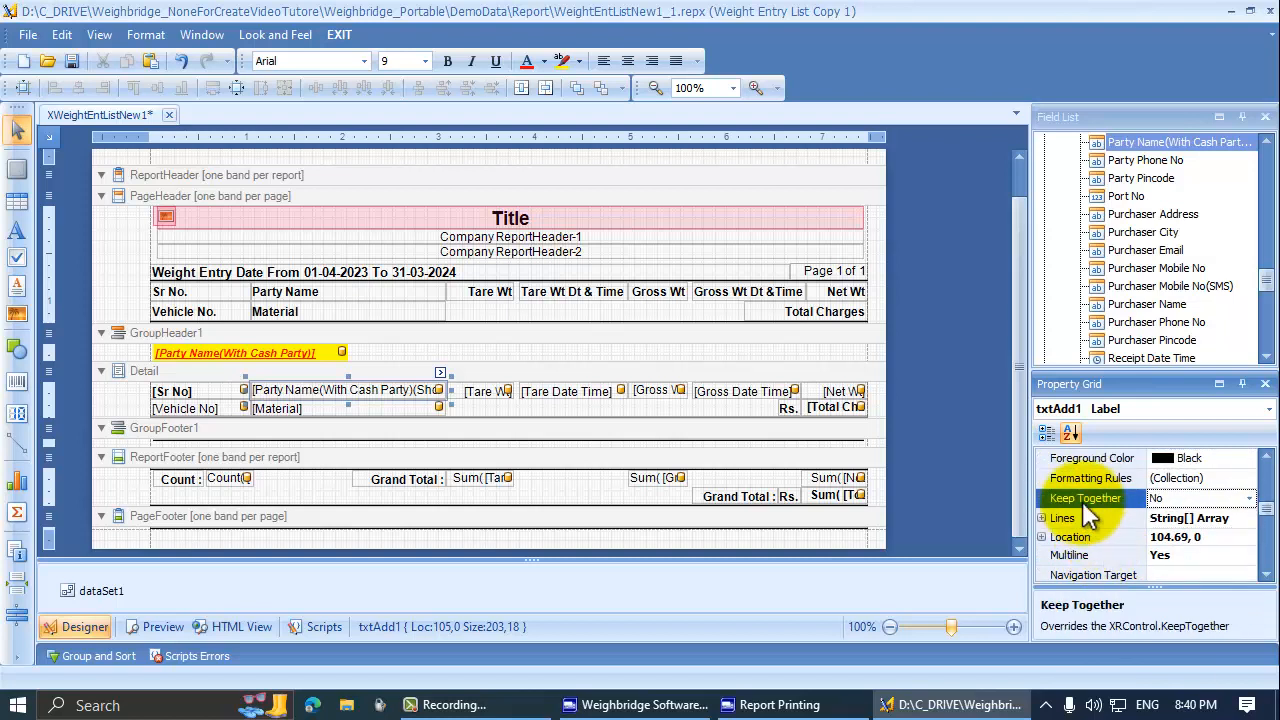
scroll(1088, 512, "down", 1)
scroll(1088, 512, "up", 1)
scroll(1088, 512, "down", 1)
scroll(1088, 512, "up", 1)
scroll(1085, 513, "down", 1)
scroll(1085, 513, "up", 1)
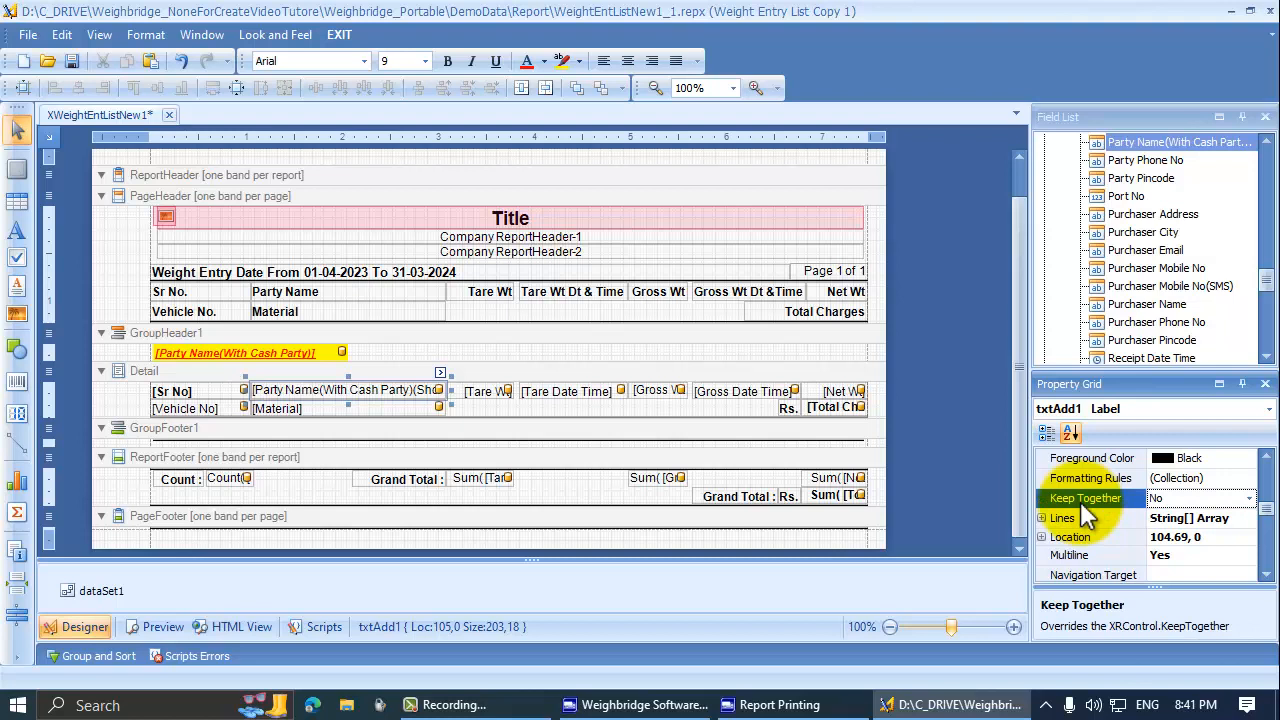
scroll(1085, 513, "down", 1)
scroll(1082, 505, "down", 2)
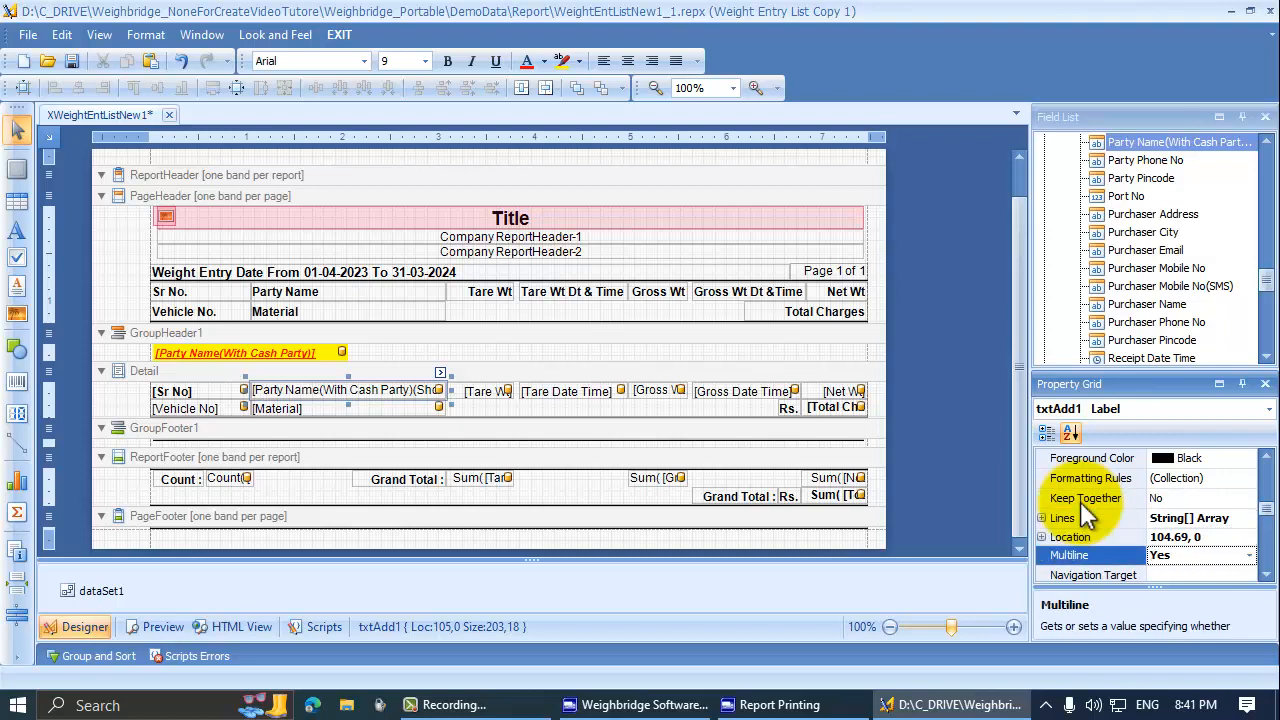
Look through the Detail band's party name field properties from Multiline through Padding, Process Duplicates and Scripts down to Tag
scroll(1085, 513, "down", 1)
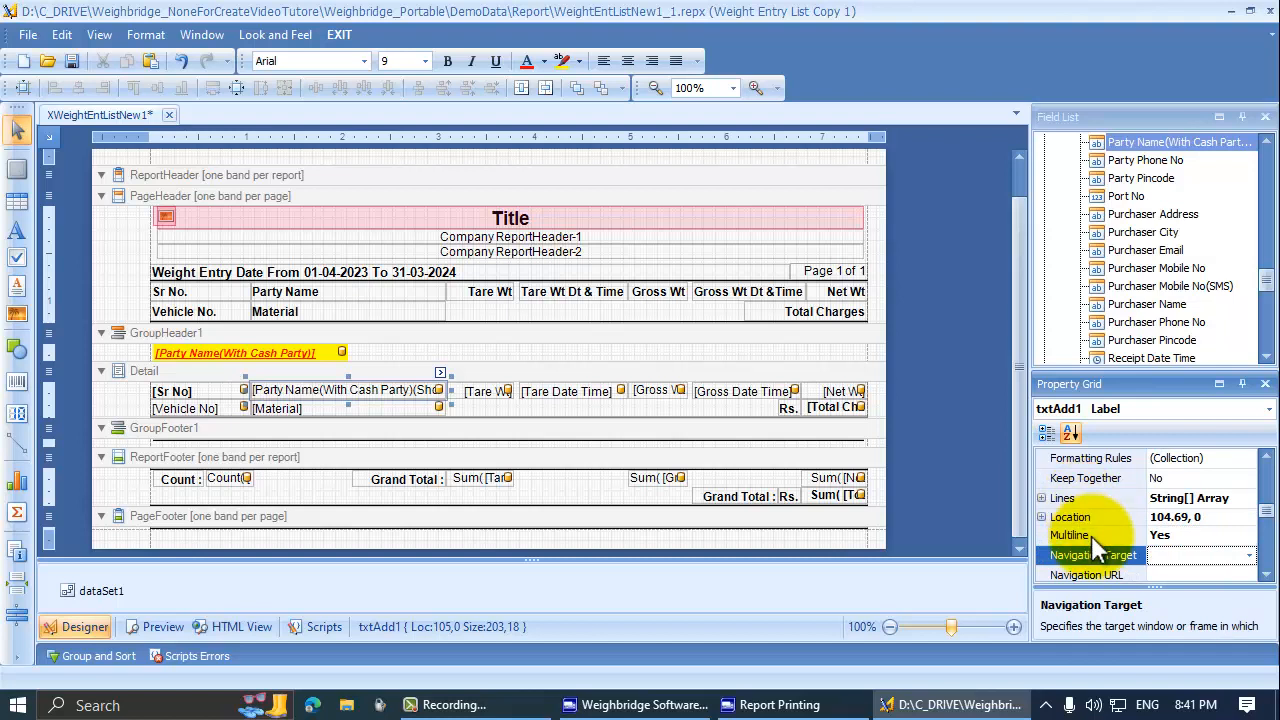
left_click(1092, 538)
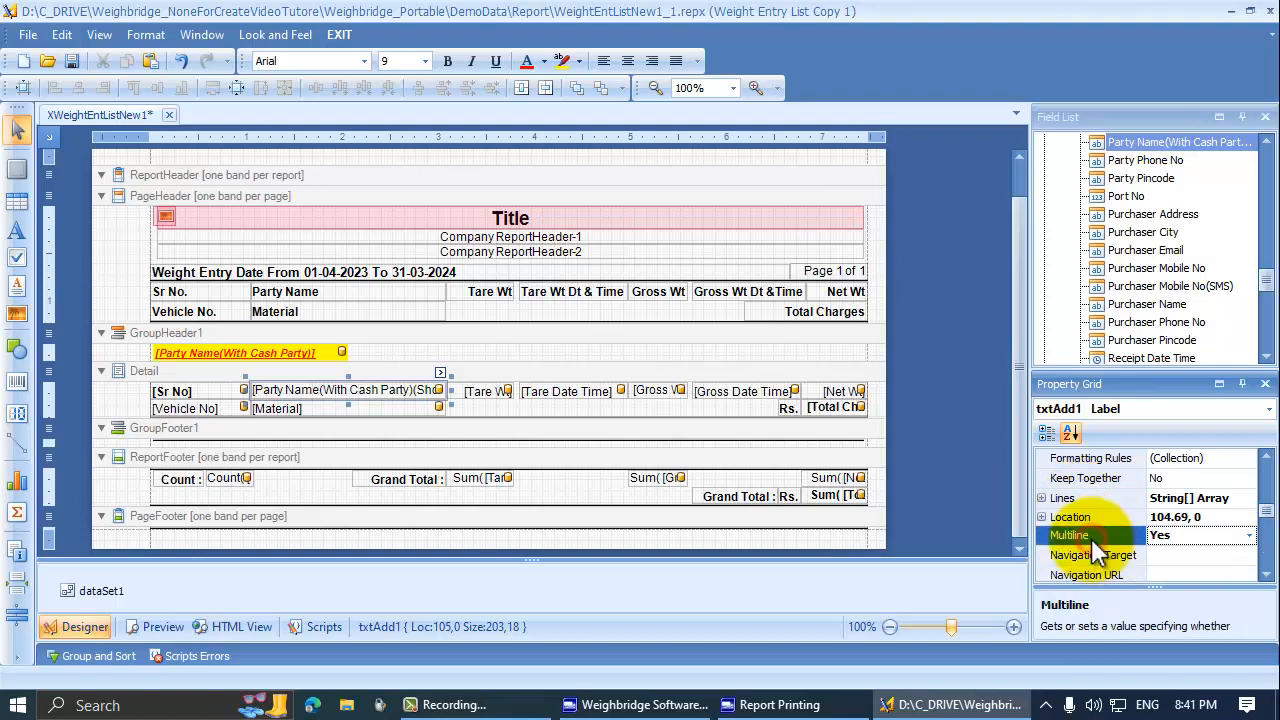
scroll(1100, 560, "down", 4)
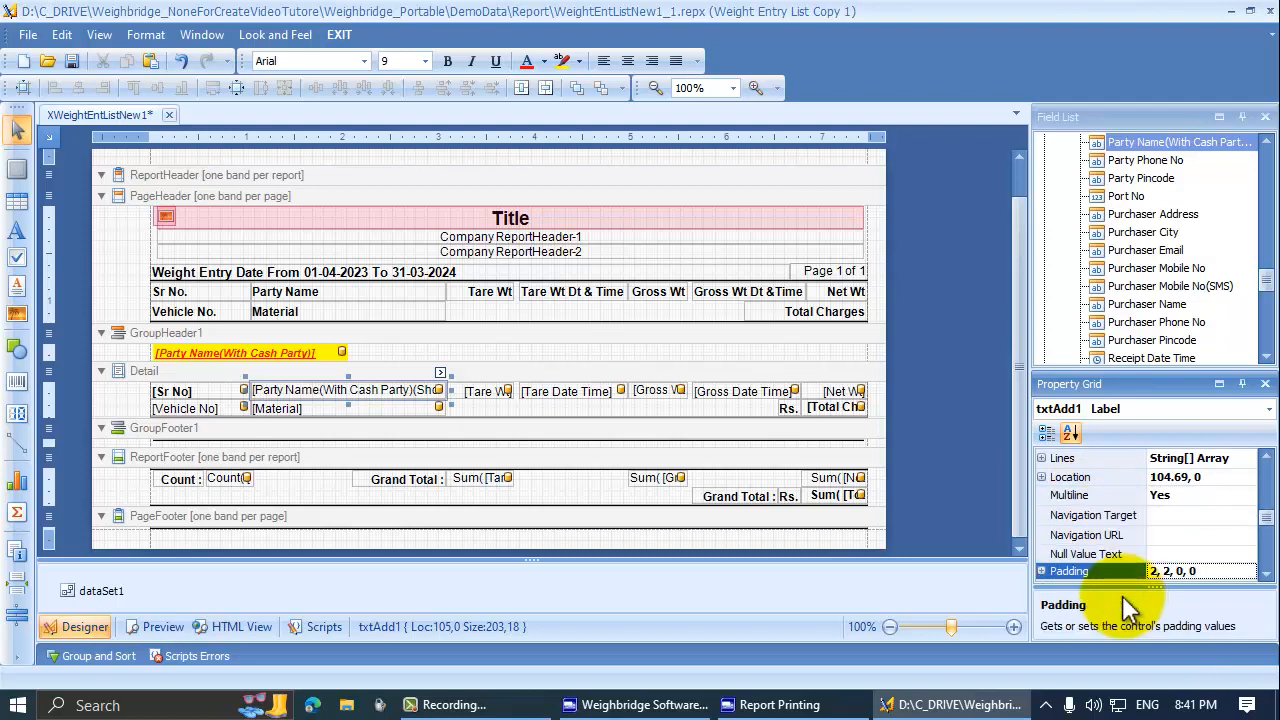
scroll(1119, 594, "up", 2)
scroll(1119, 594, "up", 2)
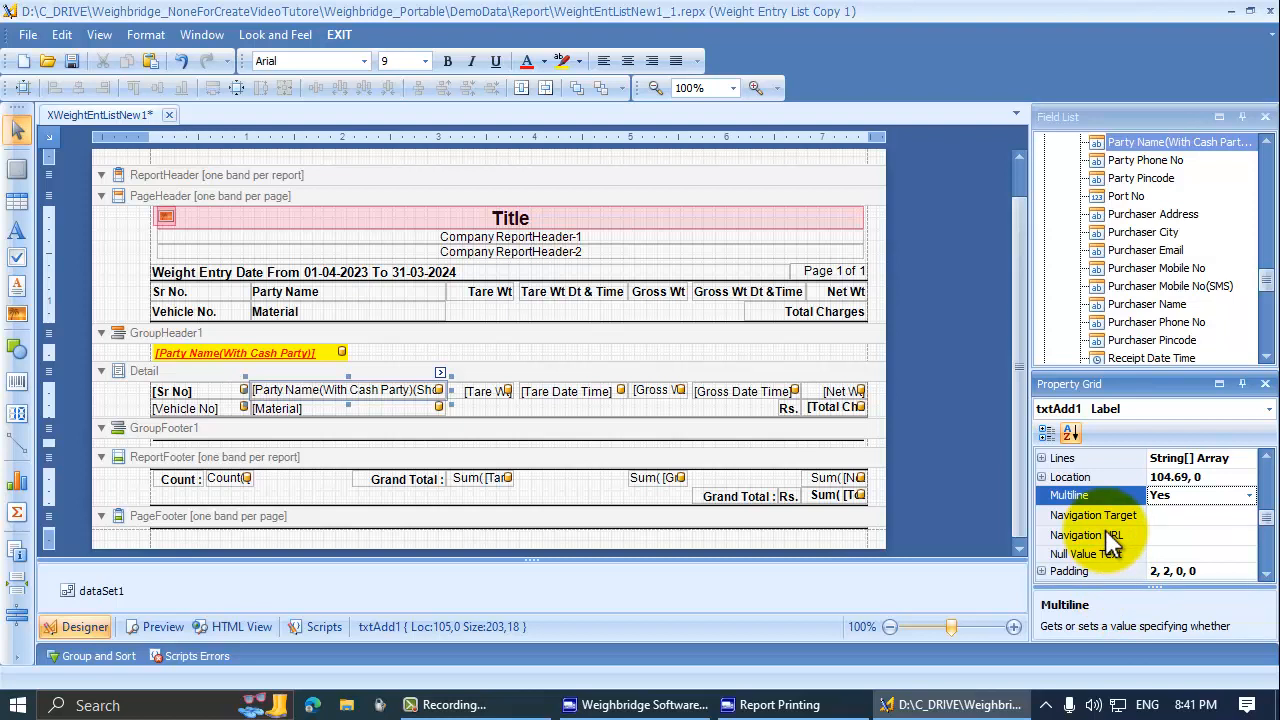
scroll(1112, 540, "down", 1)
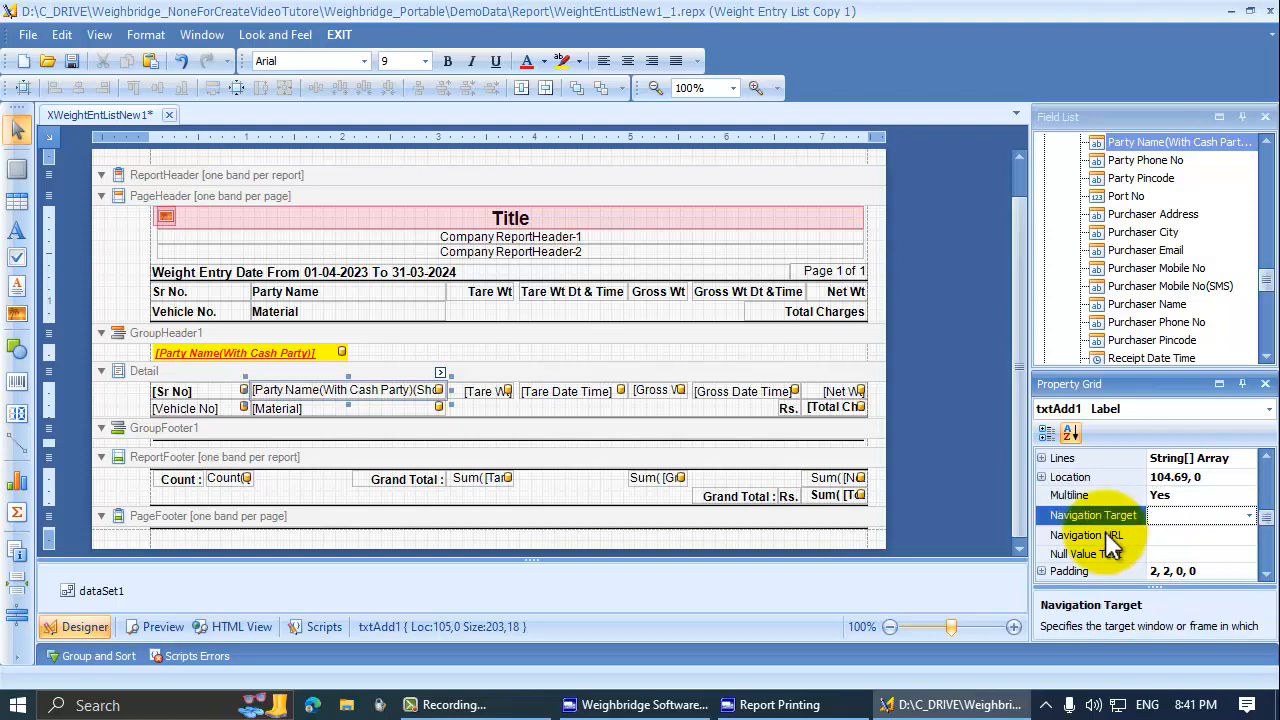
scroll(1112, 548, "down", 5)
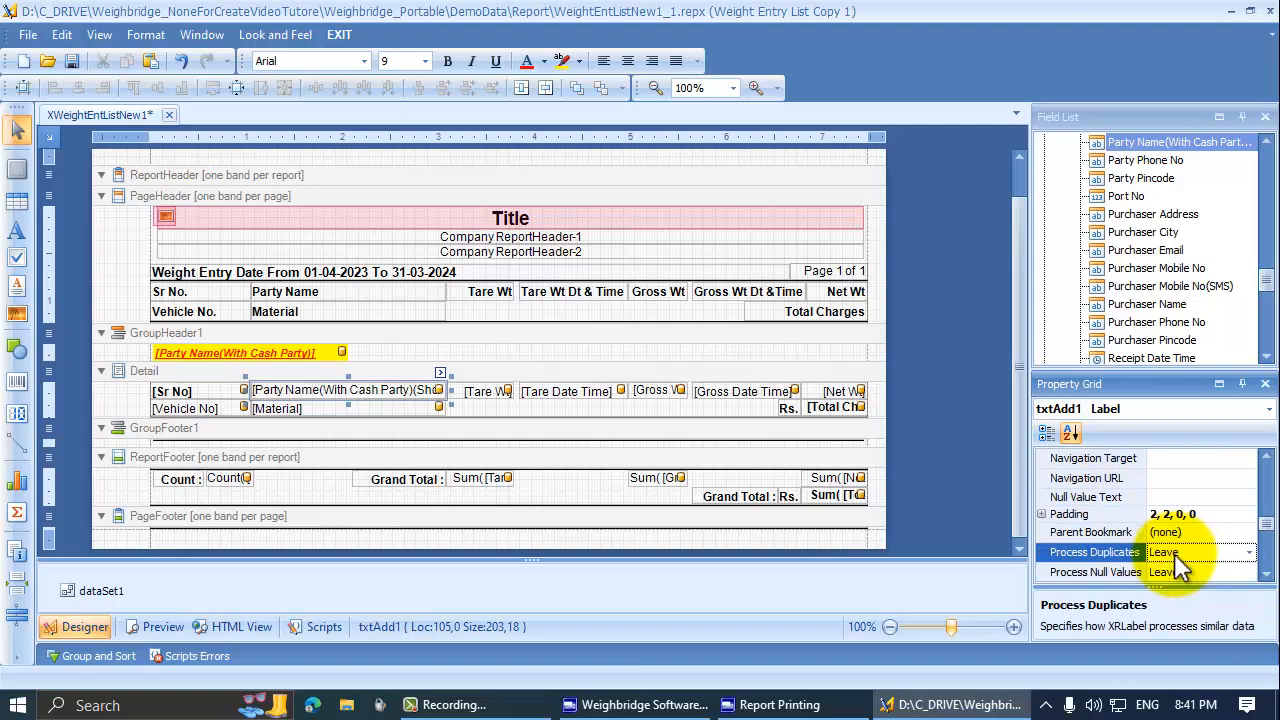
scroll(1180, 565, "down", 2)
scroll(1180, 568, "up", 2)
scroll(1182, 580, "down", 2)
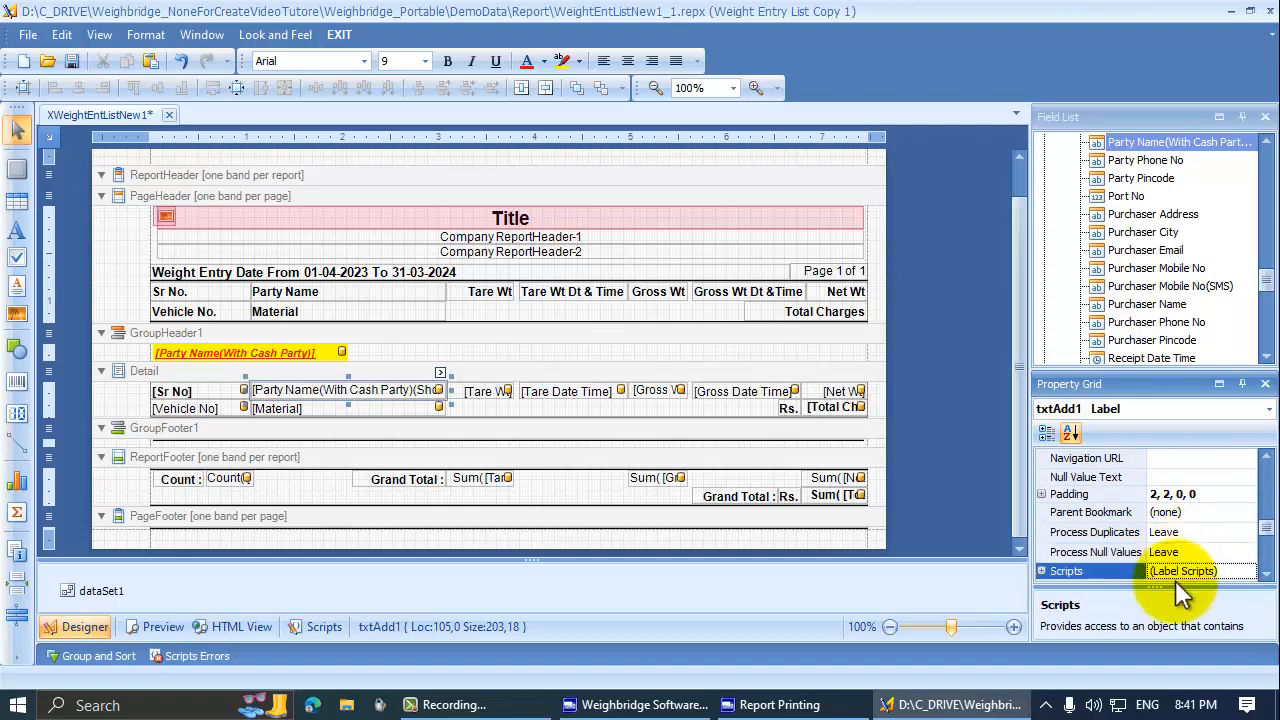
scroll(1180, 590, "down", 6)
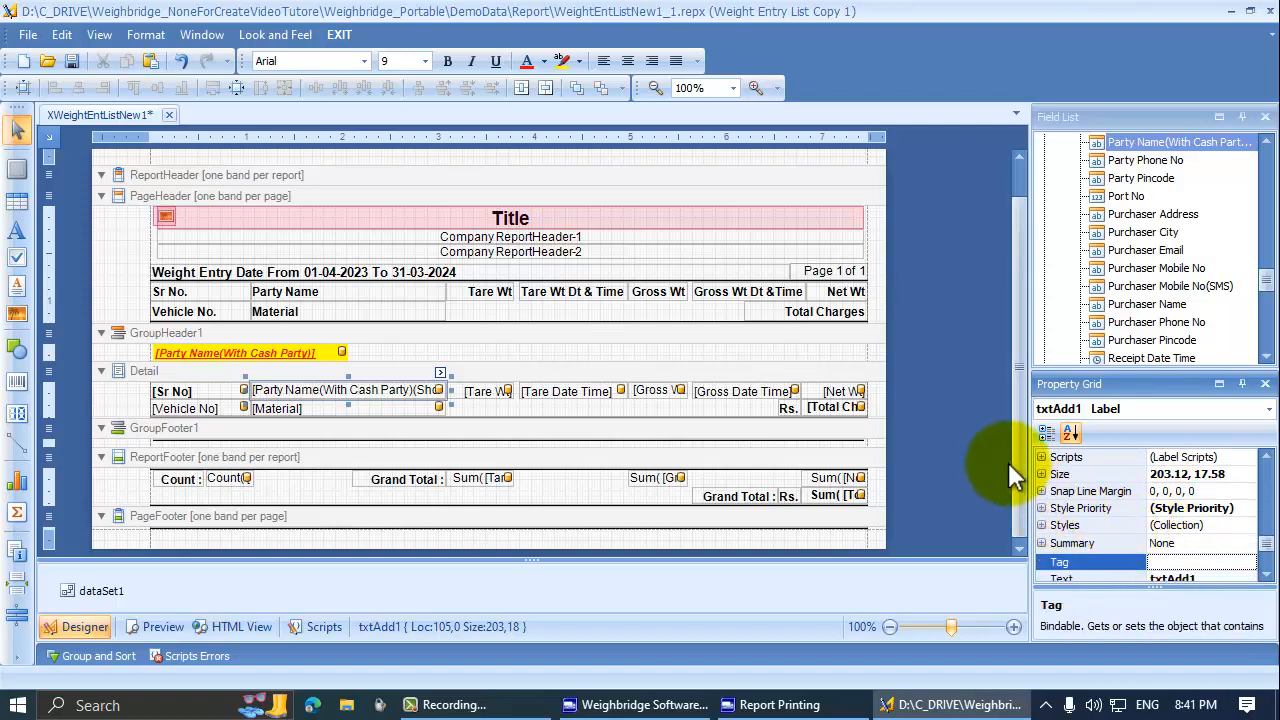
Expand the party name field's Size property and examine its Height and Width
key("Down")
left_click(1060, 458)
left_click(1042, 457)
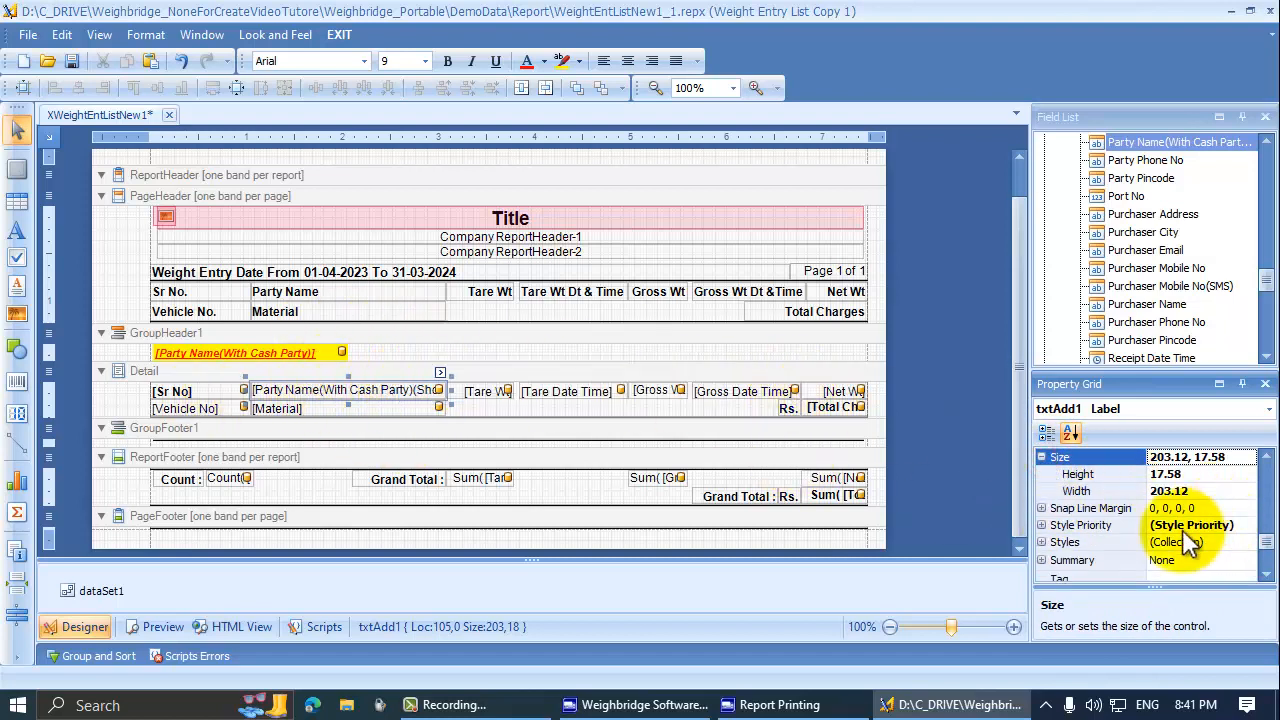
left_click(1056, 474)
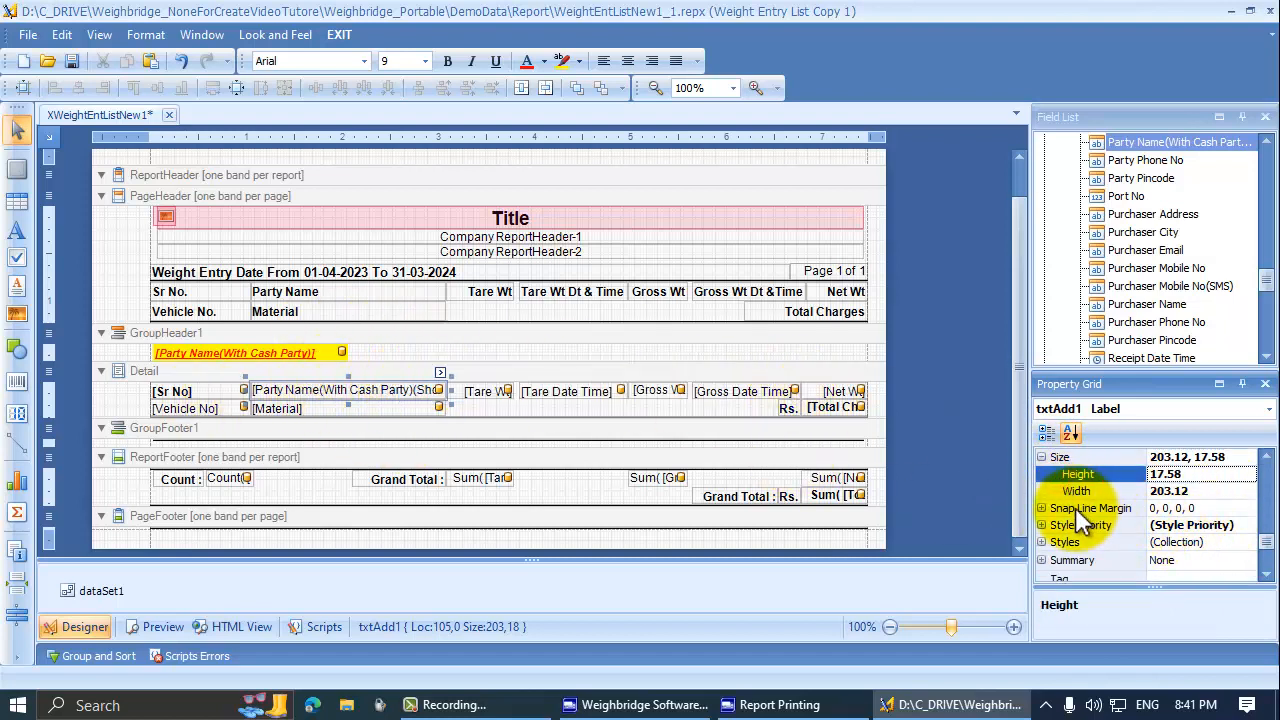
key("Down")
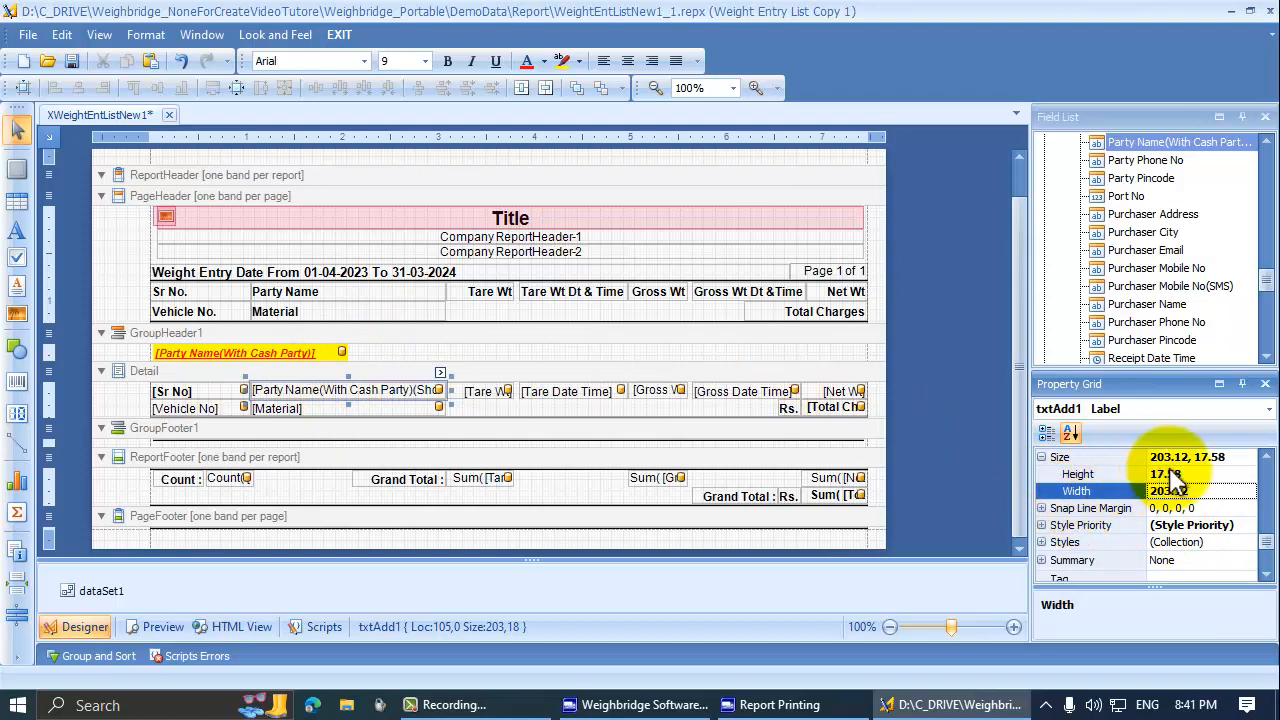
left_click(1207, 476)
Review the party name field's remaining properties, including Text, Text Alignment, Visible, Word Wrap and Xlsx Format String
key("Down")
key("Down")
key("Down")
key("Down")
key("Down")
key("Down")
key("Down")
key("Down")
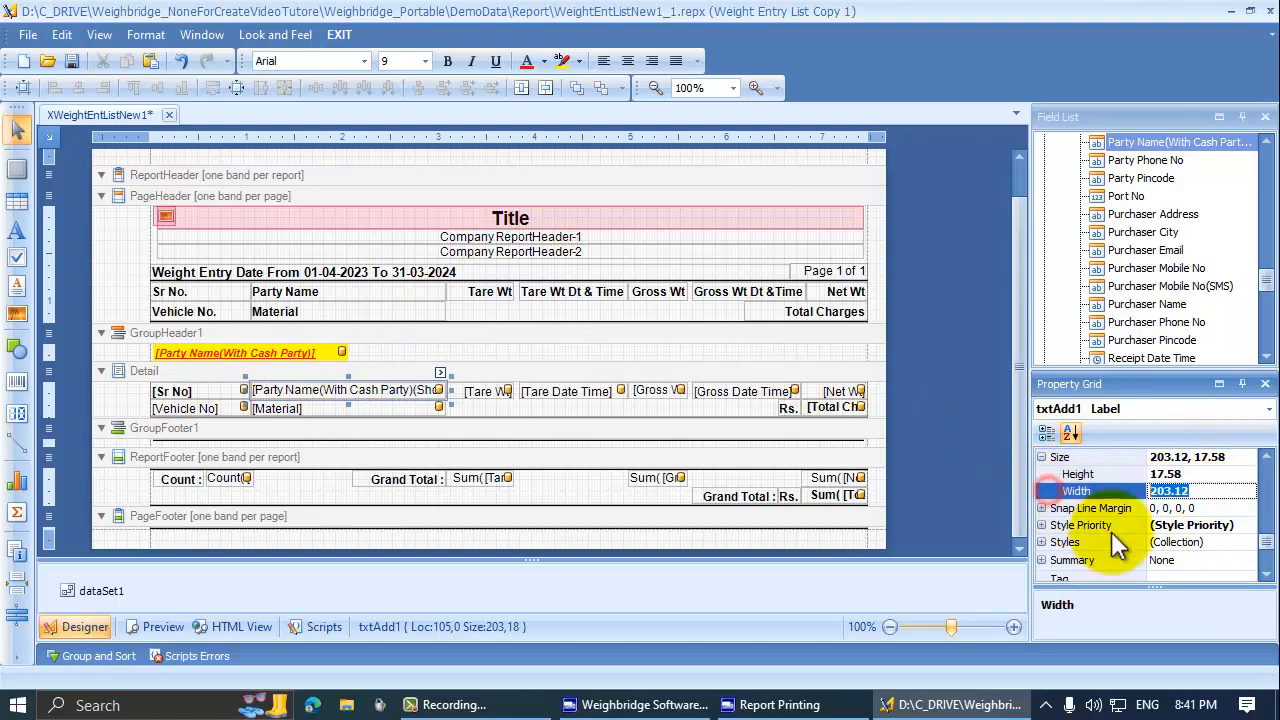
key("Down")
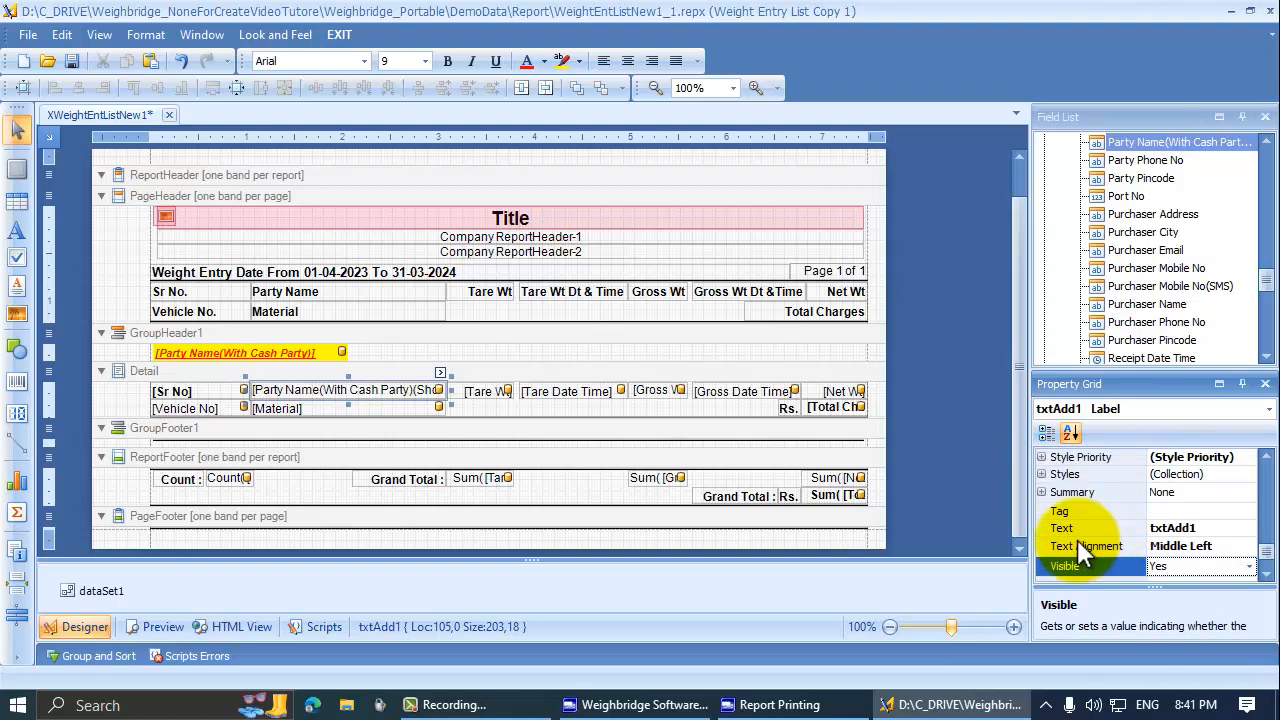
left_click(1081, 529)
key("Down")
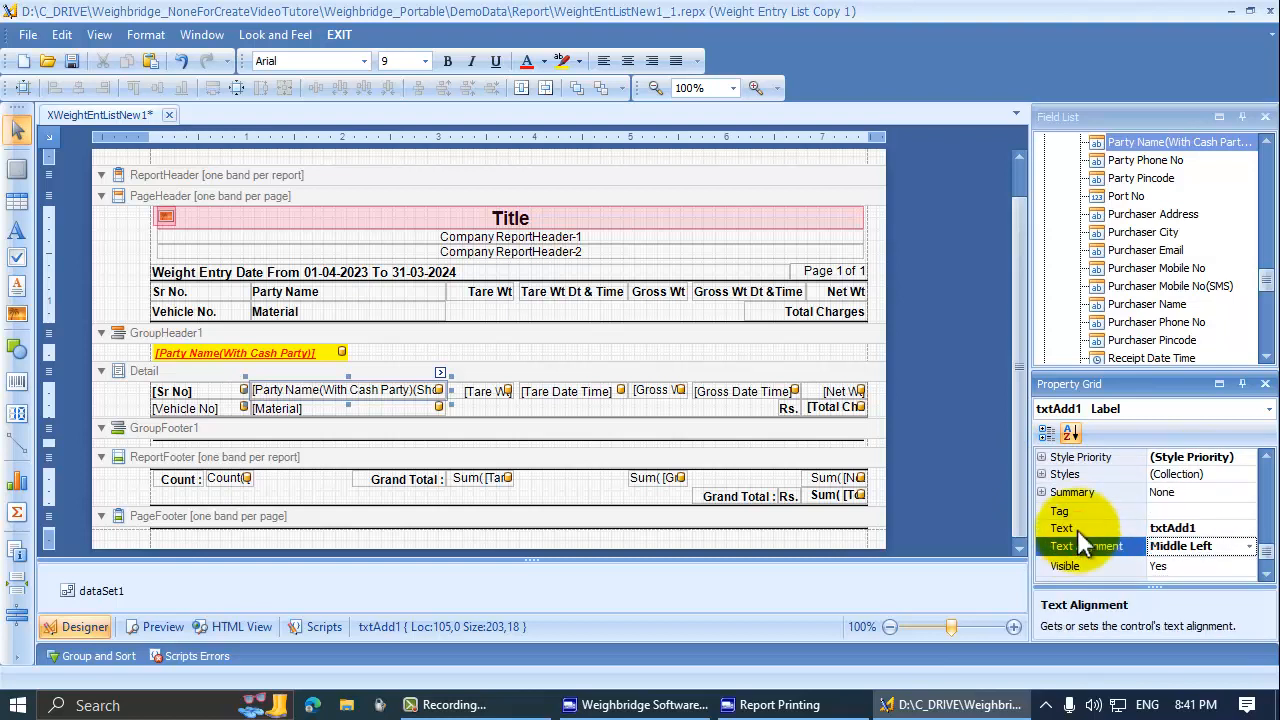
key("Down")
left_click(1091, 529)
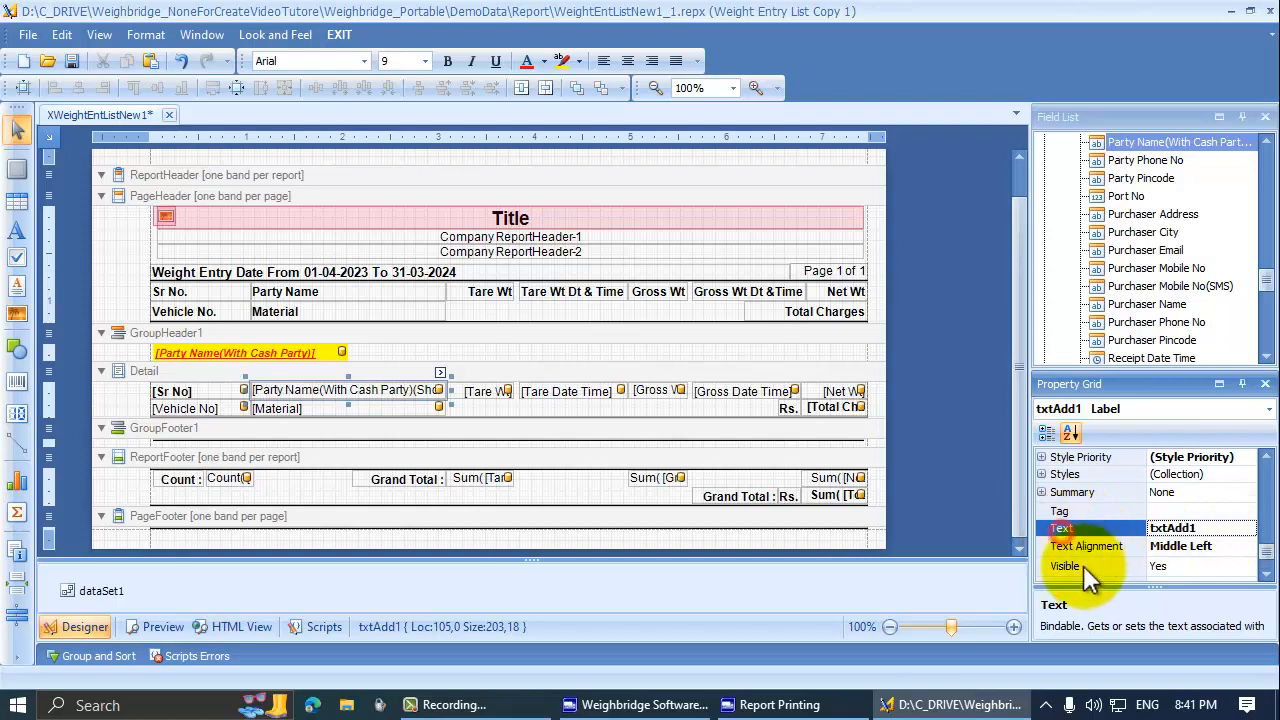
left_click(1071, 548)
left_click(1075, 566)
left_click(1120, 576)
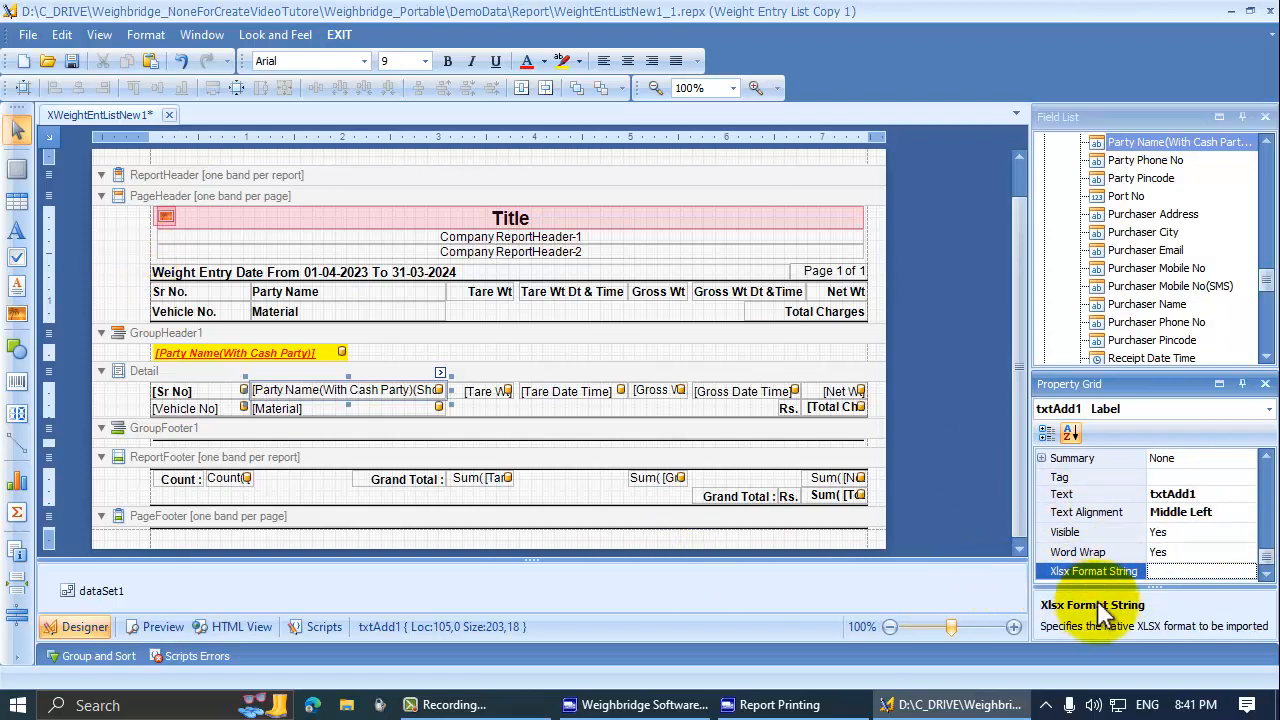
left_click(1088, 552)
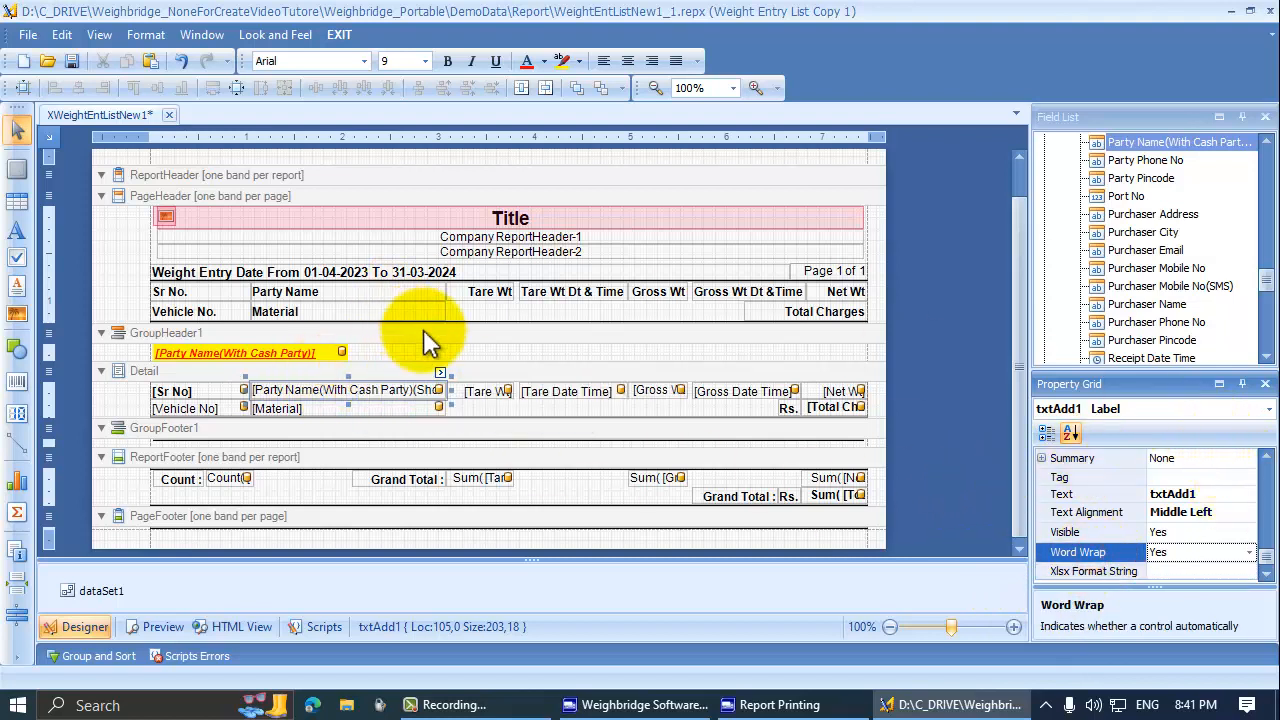
Set the Detail band's party name field to no data binding and replace its text with a fixed sample name
left_click(375, 396)
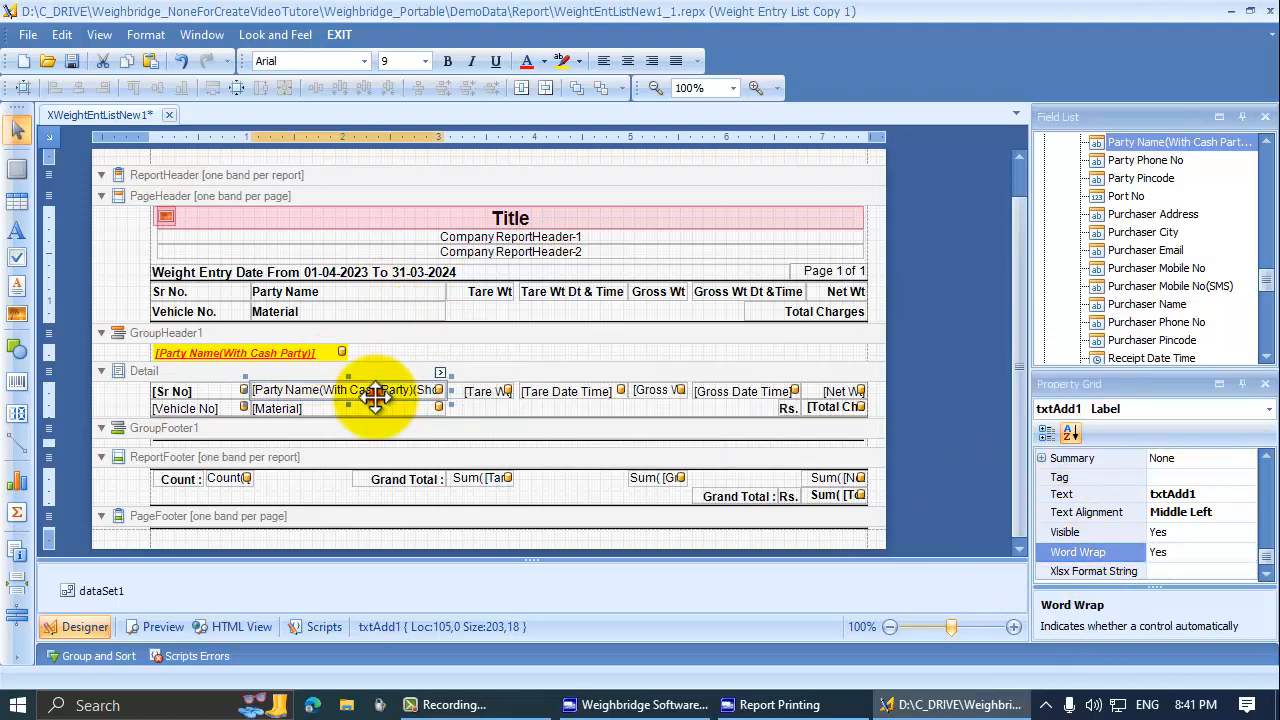
left_click(441, 371)
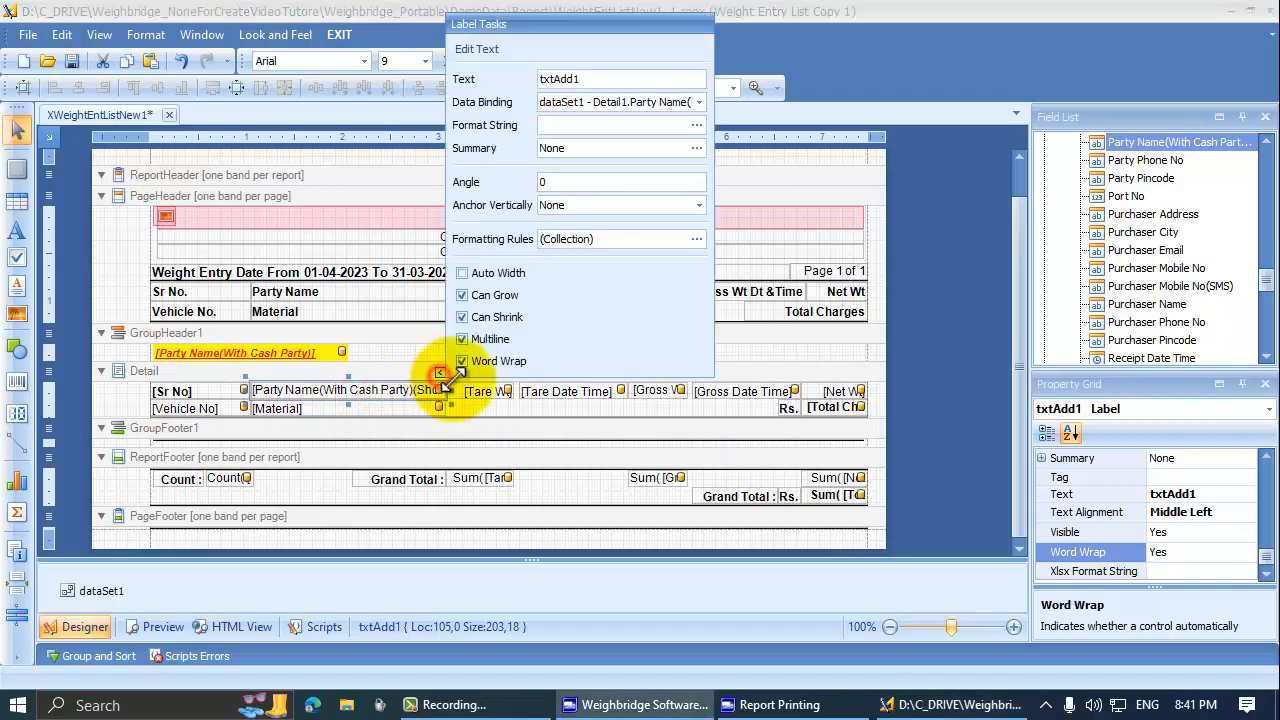
double_click(588, 79)
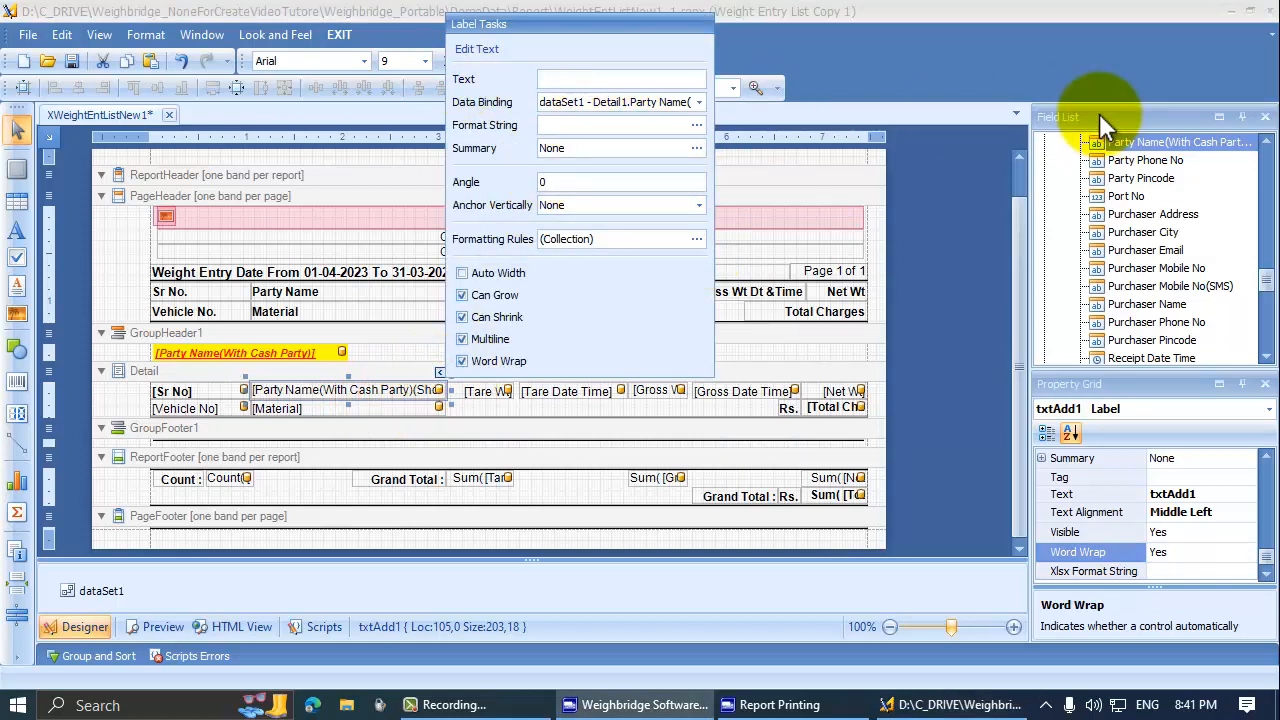
key("Tab")
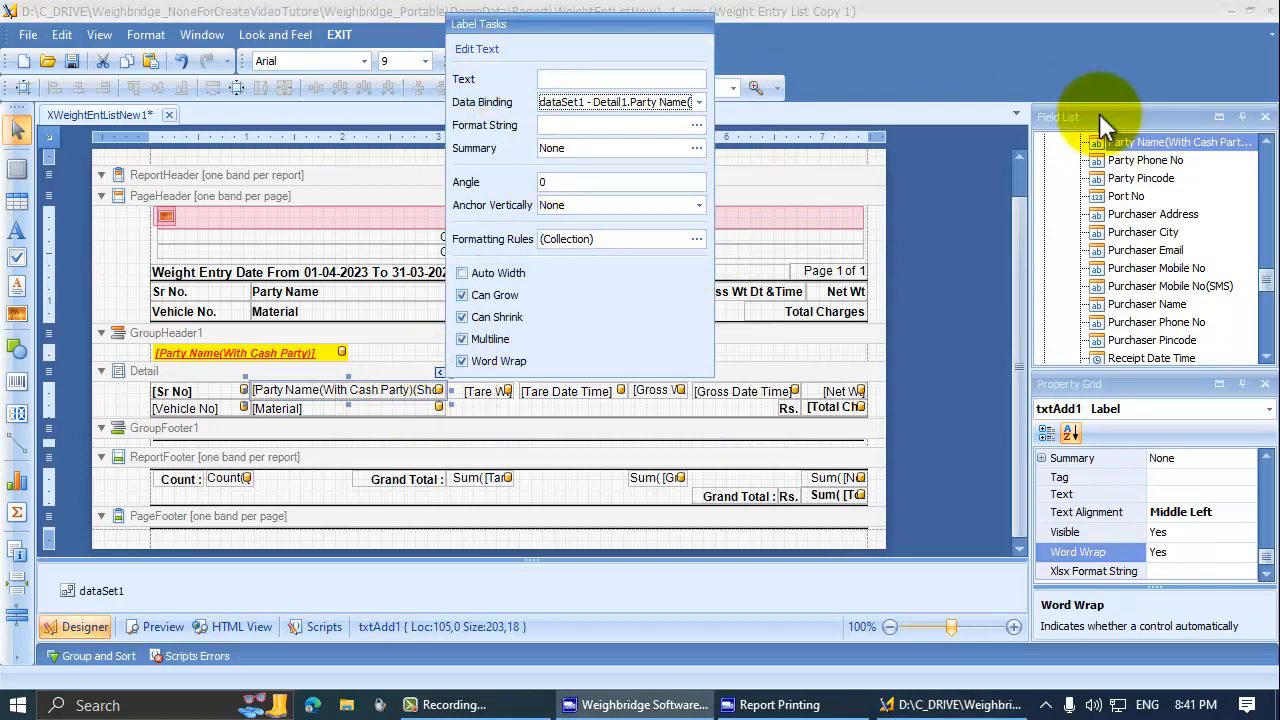
left_click(697, 101)
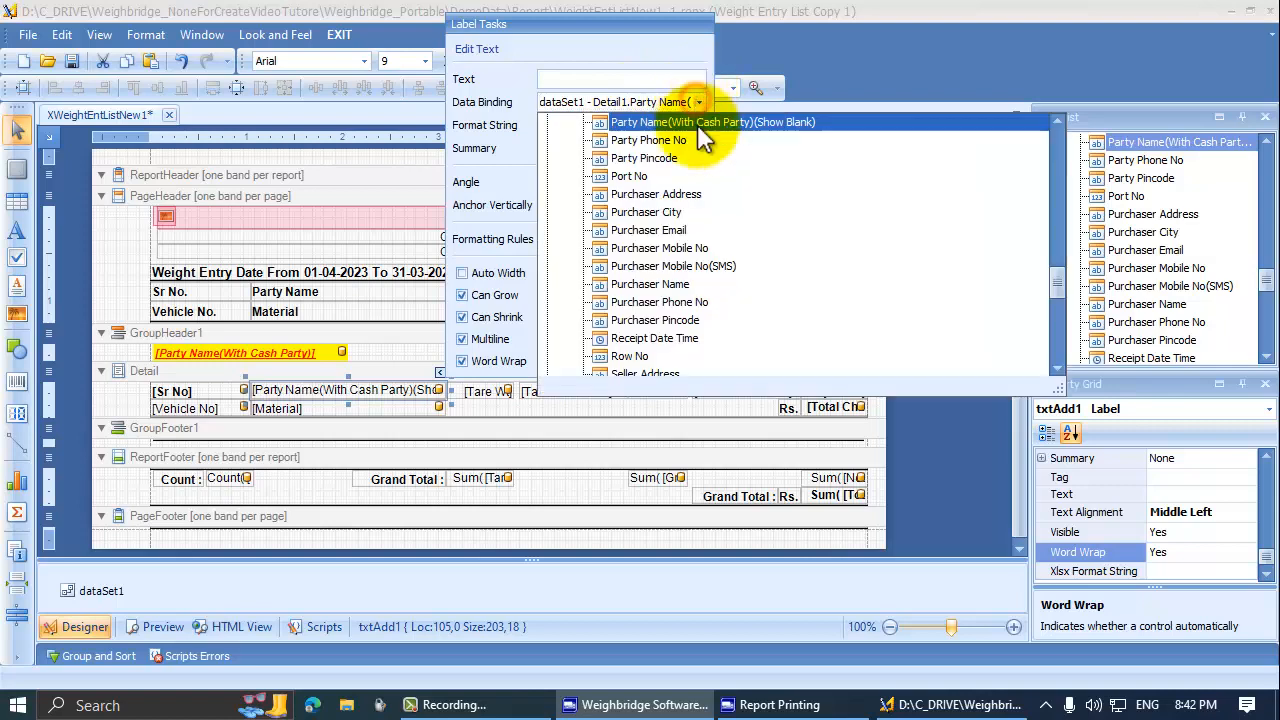
left_click_drag(1059, 283, 1058, 354)
left_click(588, 357)
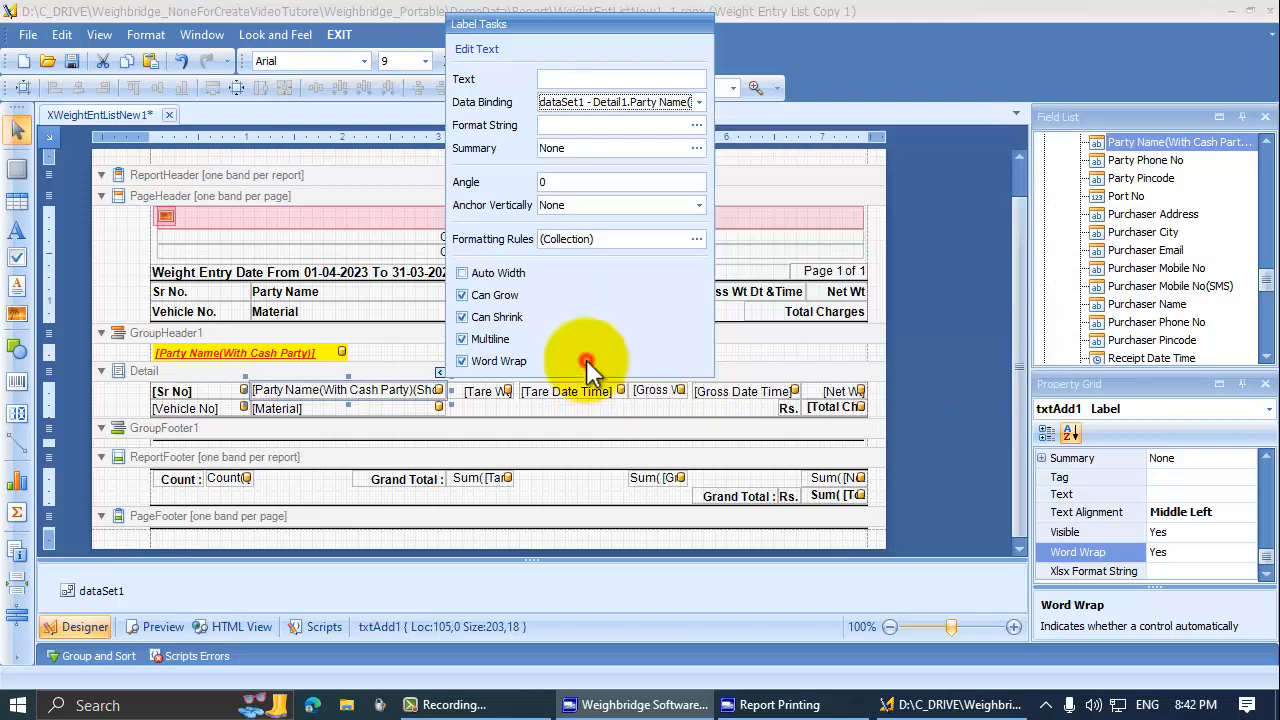
left_click(566, 76)
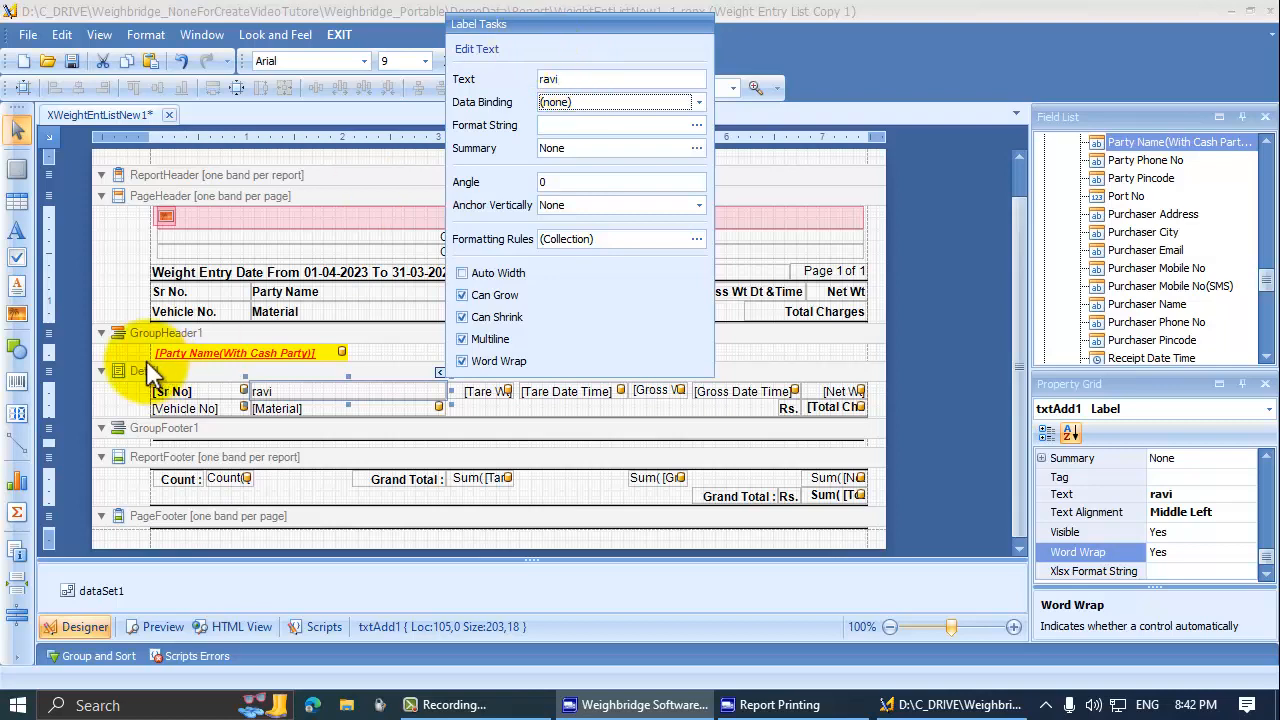
left_click(281, 388)
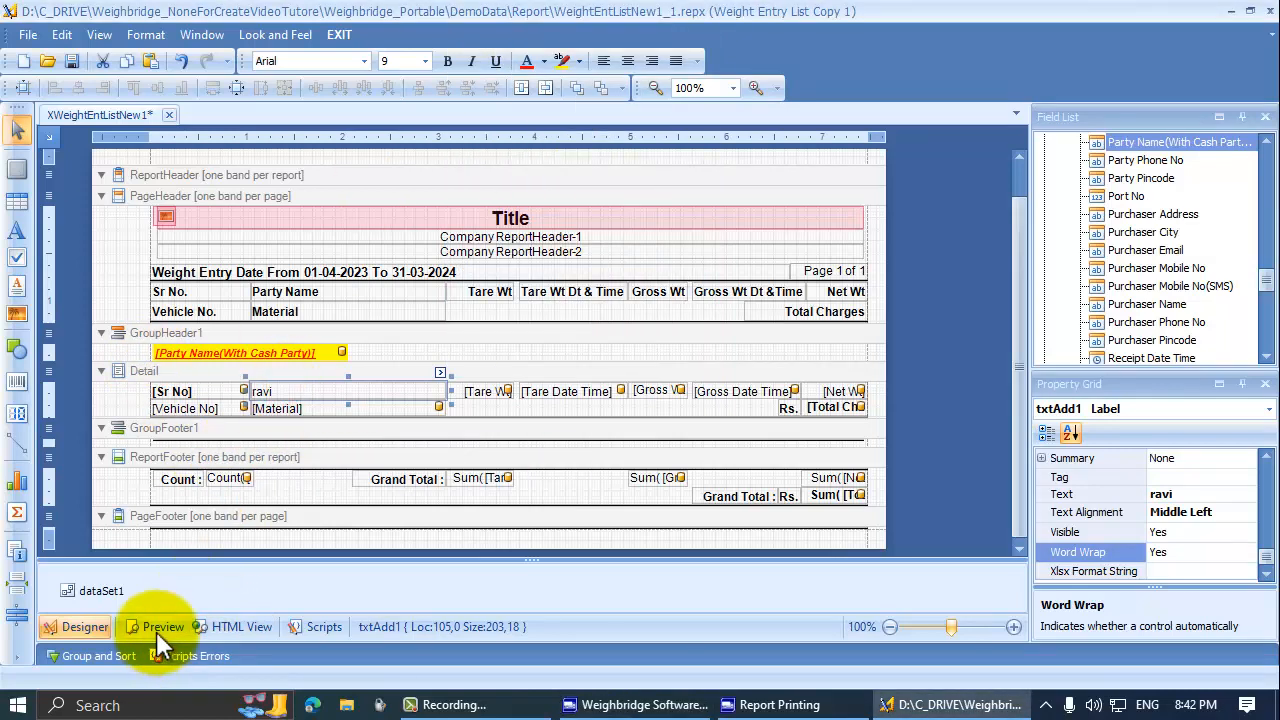
Preview the report with the fixed text in the party name column and return to the designer
left_click(158, 627)
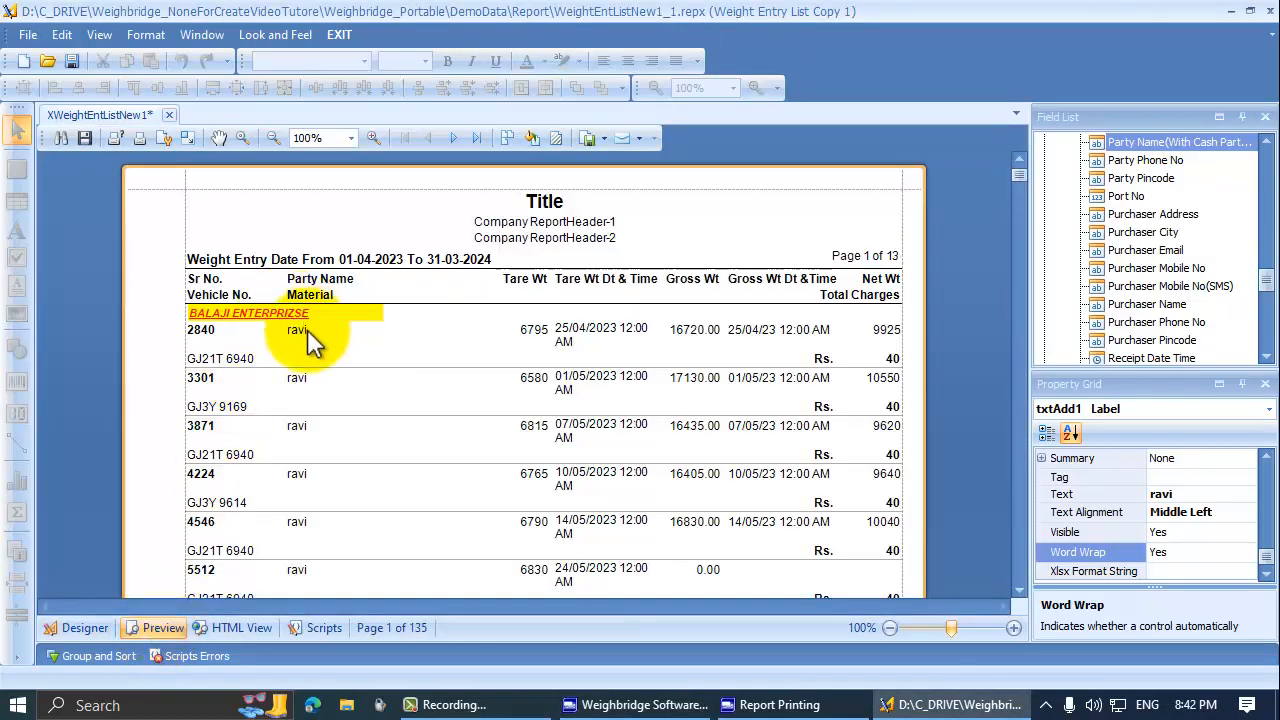
left_click(84, 627)
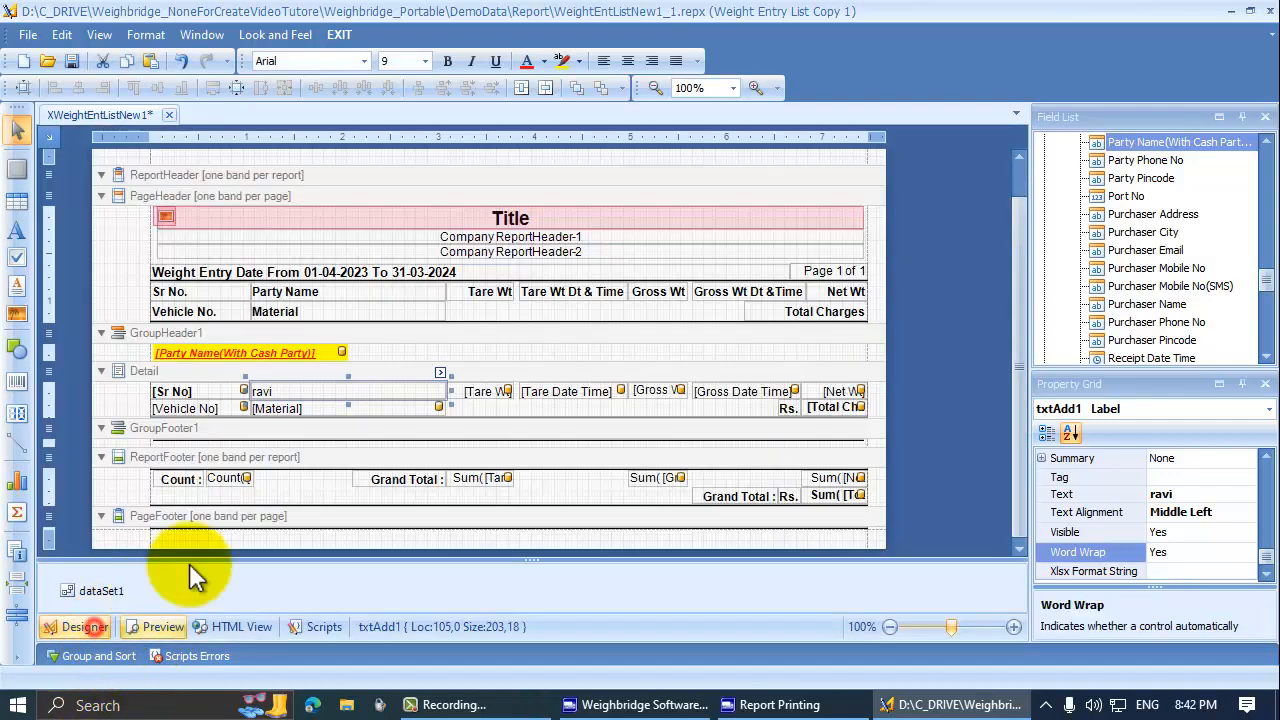
Bind the Detail band's fixed-text field to Party Name(With Cash Party) from dataSet1's Detail1 table
left_click(440, 373)
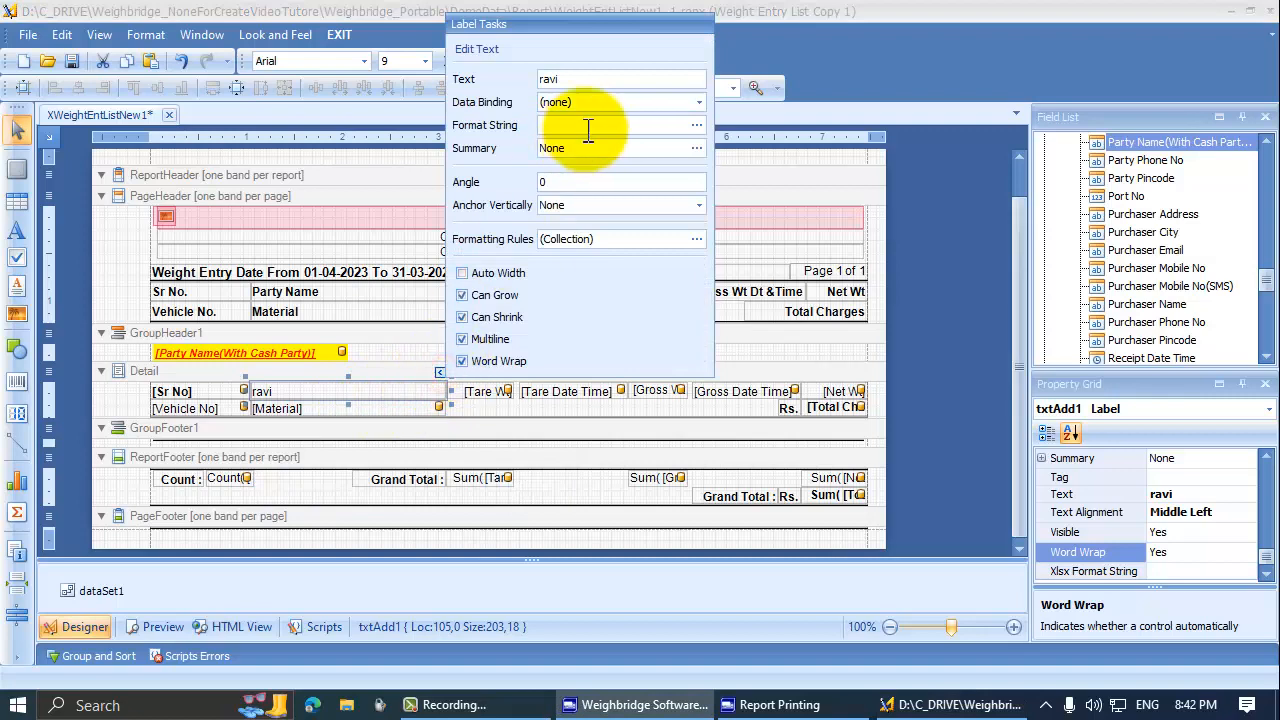
left_click(699, 102)
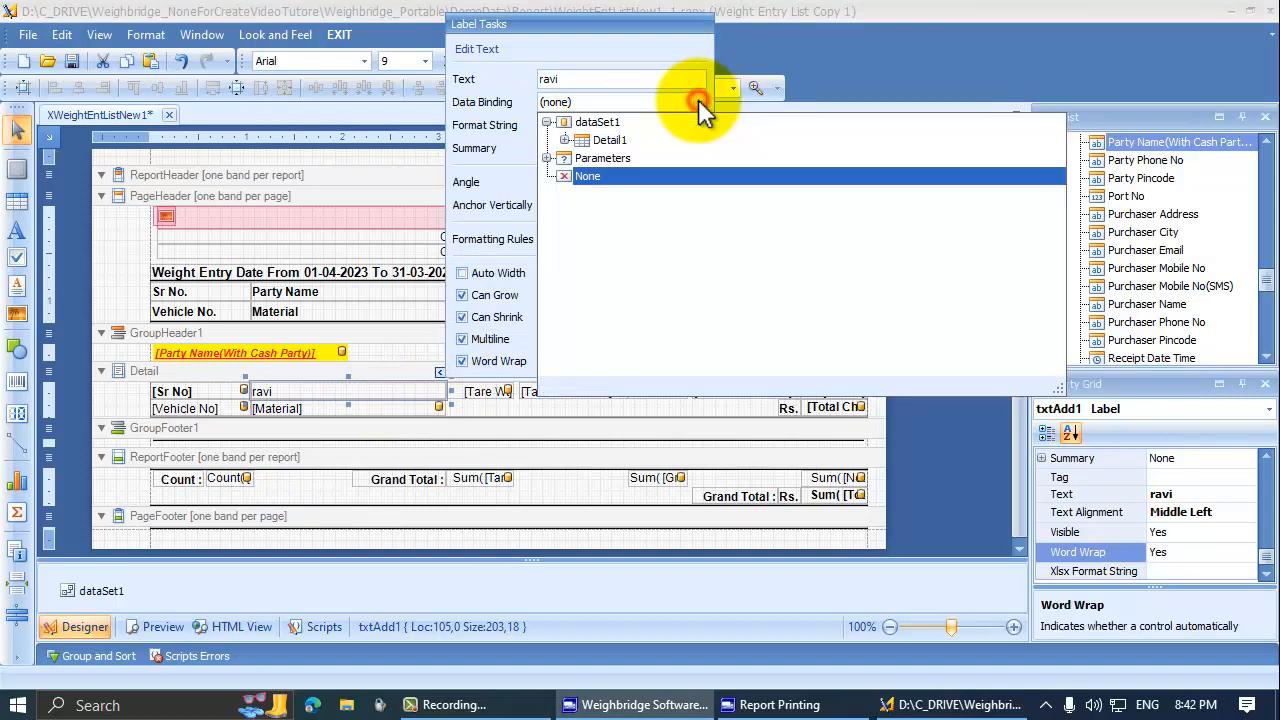
left_click(564, 139)
scroll(687, 300, "down", 15)
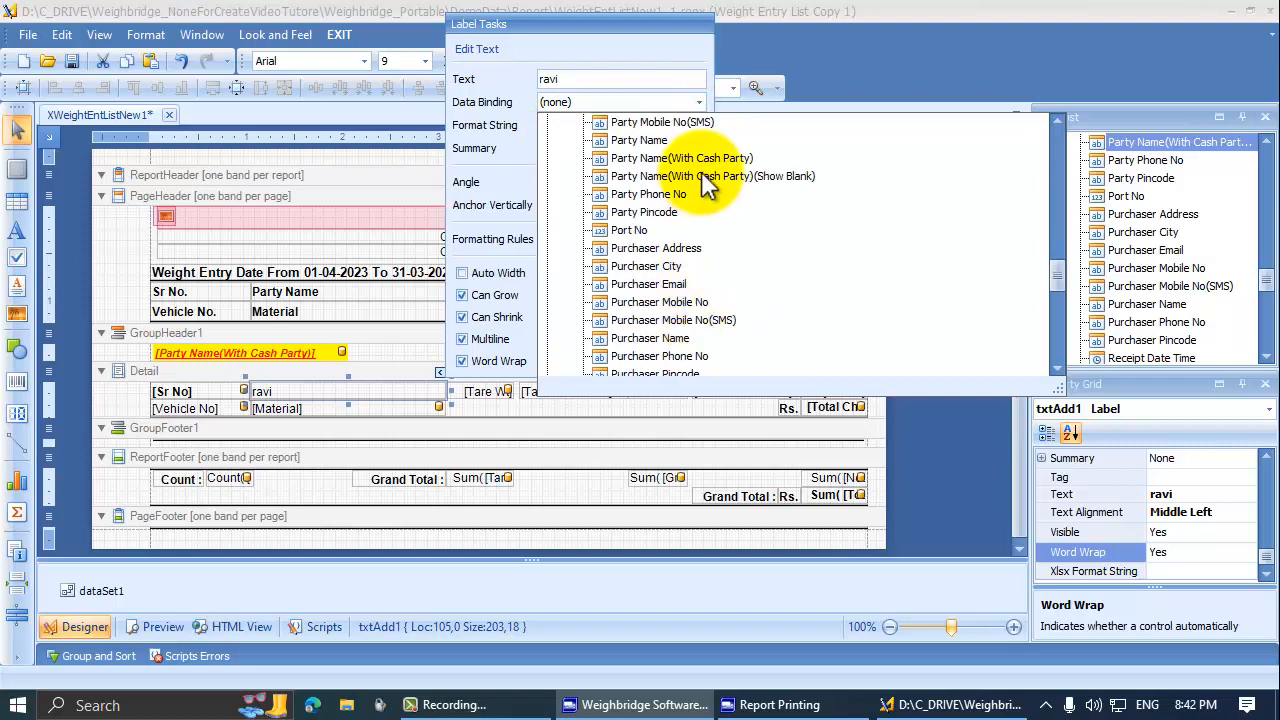
left_click(688, 158)
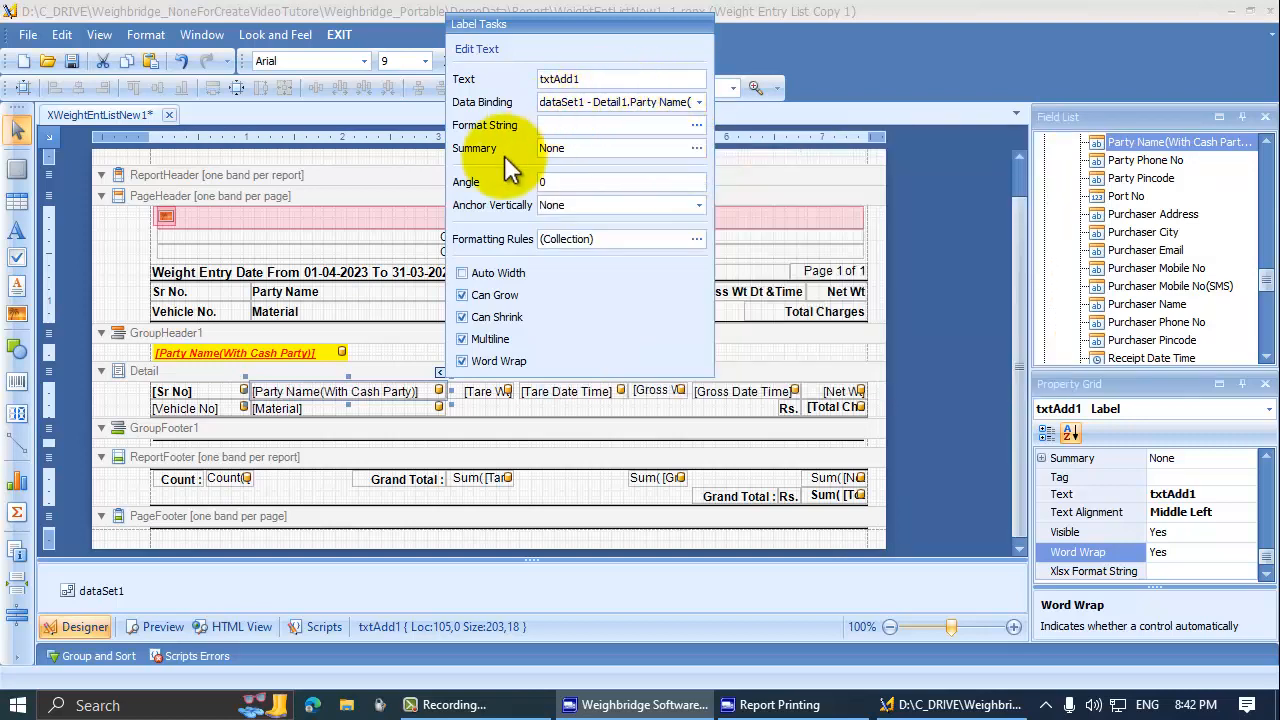
double_click(559, 79)
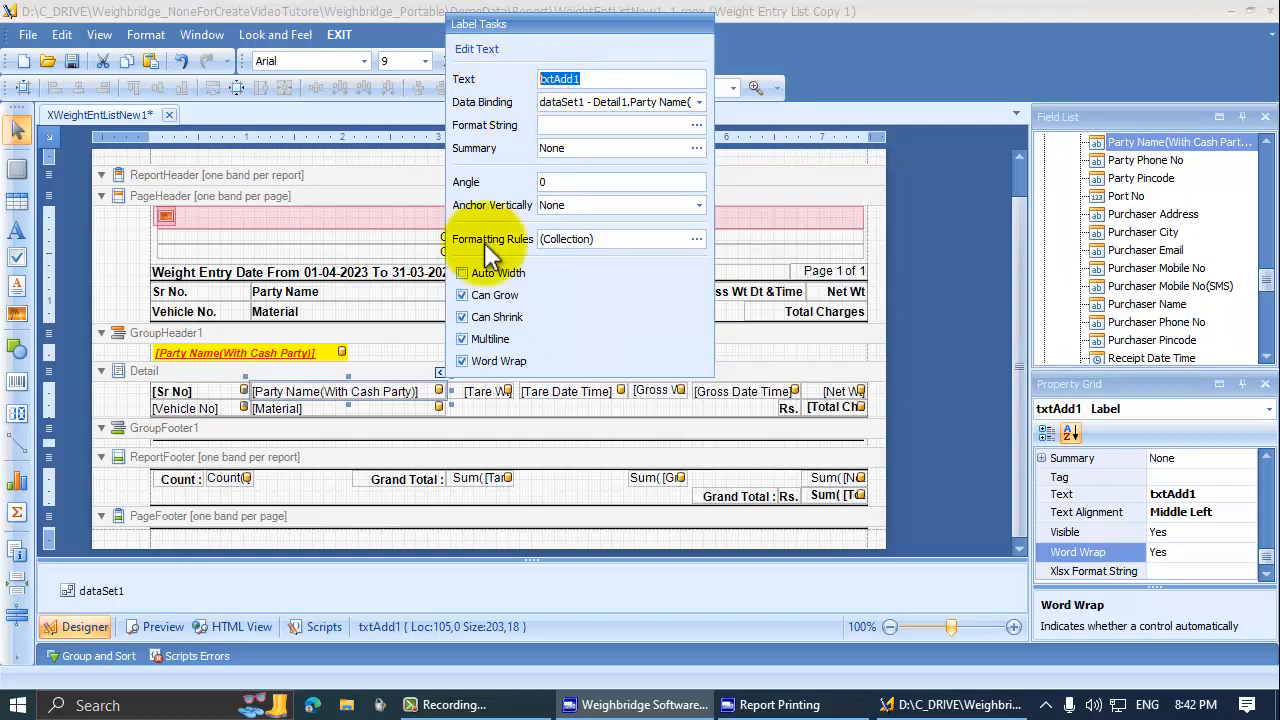
left_click(300, 398)
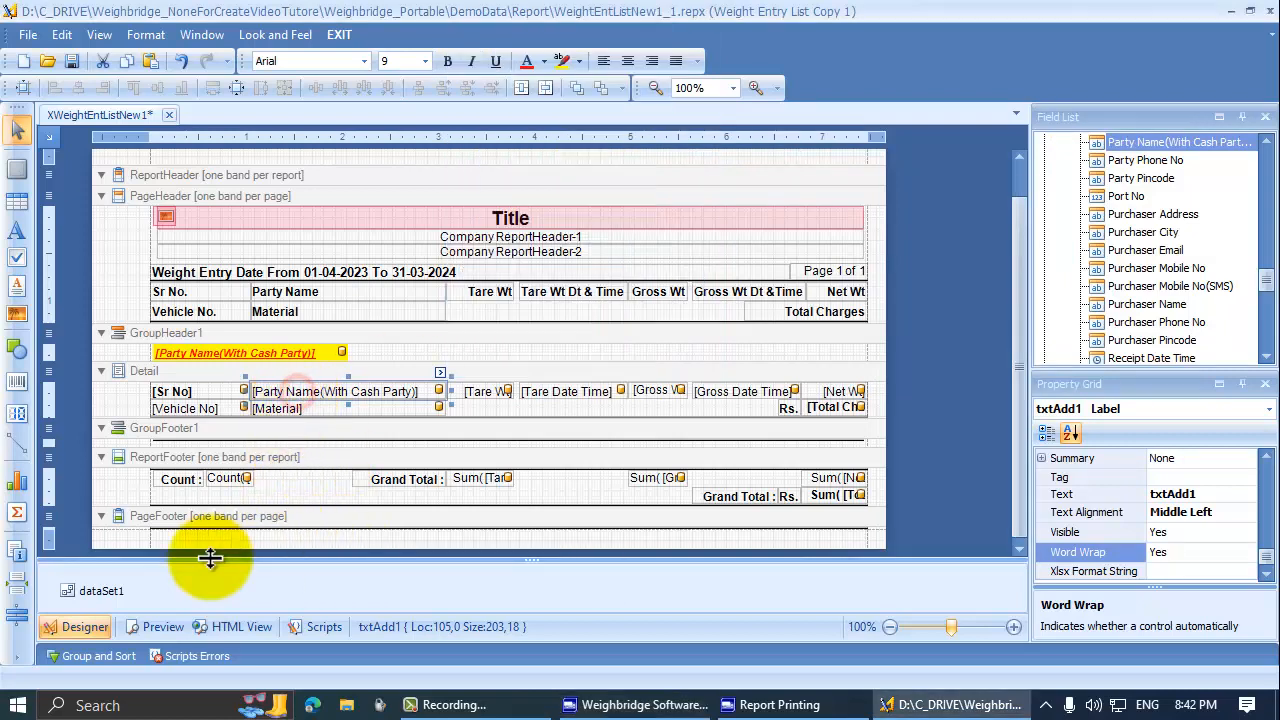
Preview the report to check the party names in the detail rows
left_click(155, 628)
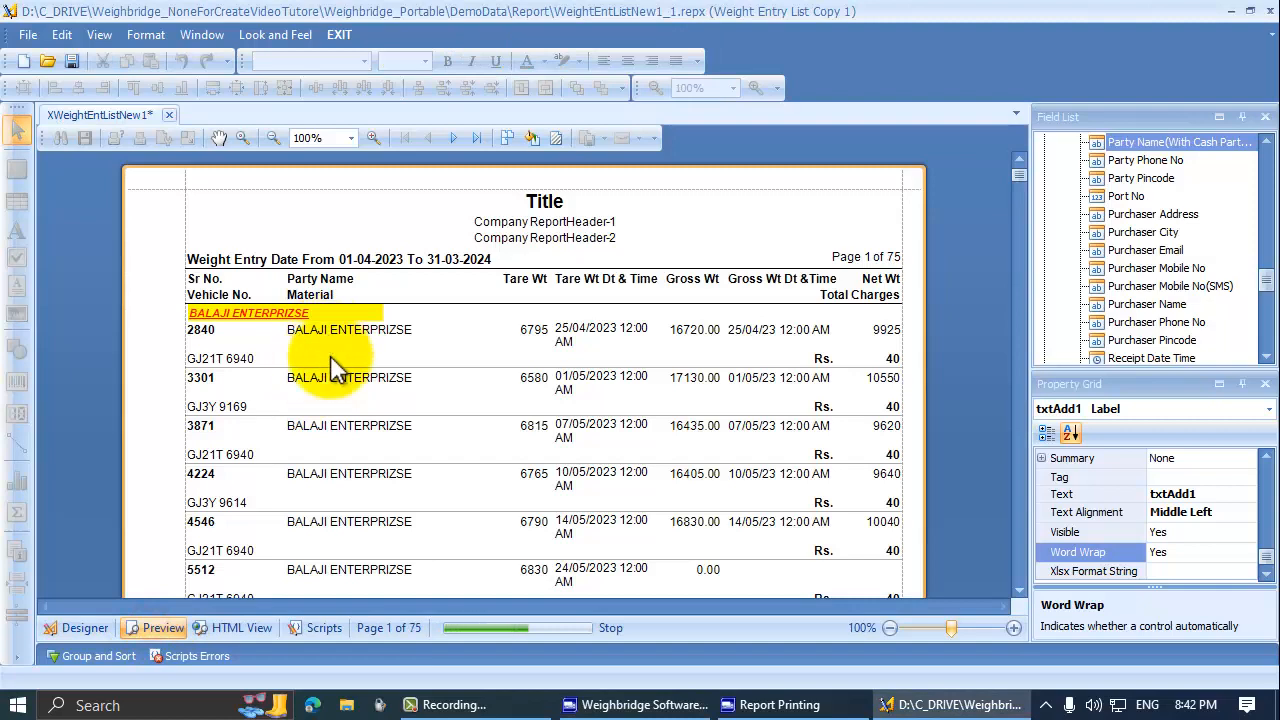
scroll(360, 450, "down", 5)
scroll(365, 455, "up", 5)
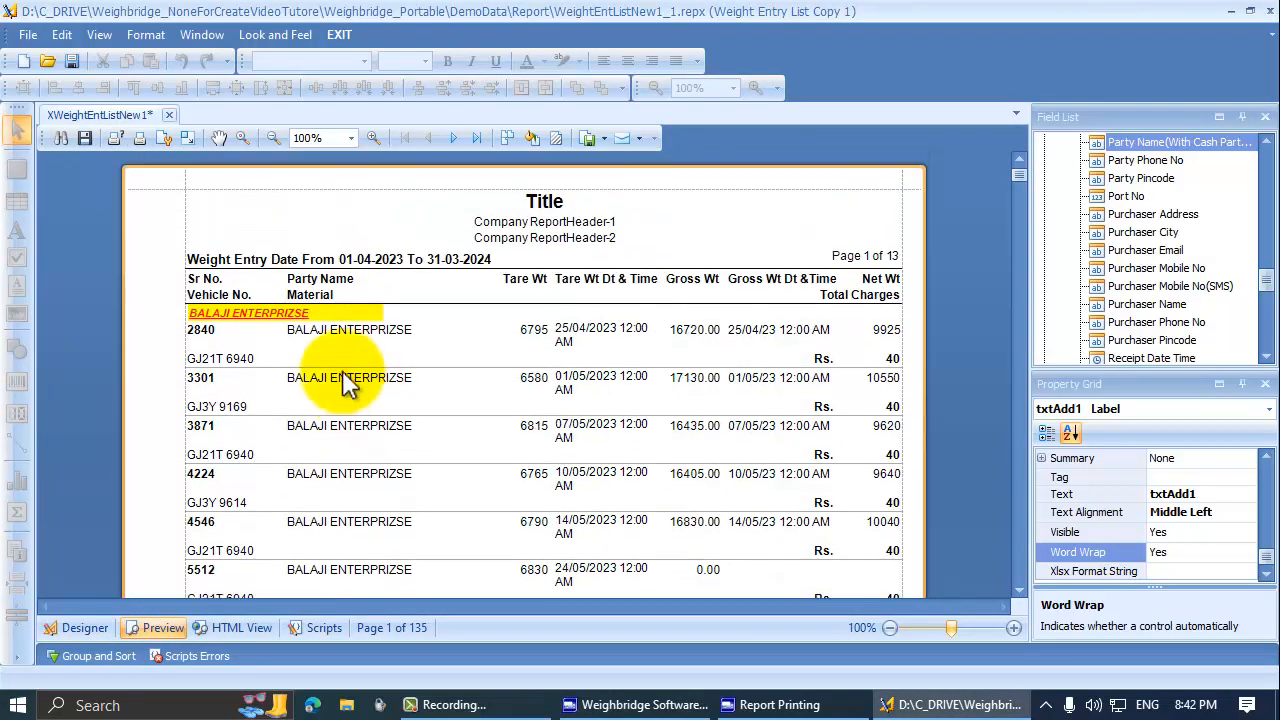
Close the report designer and save the changes to Weight Entry List Copy 1
left_click(1270, 11)
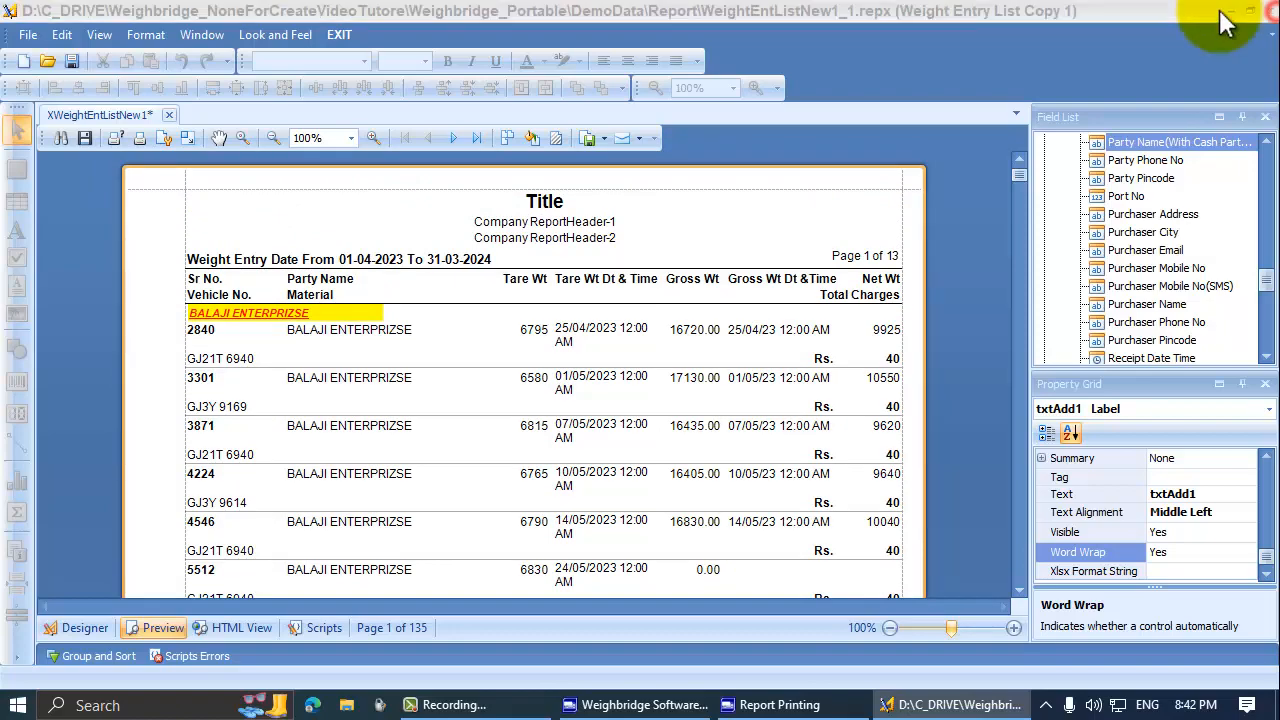
left_click(570, 380)
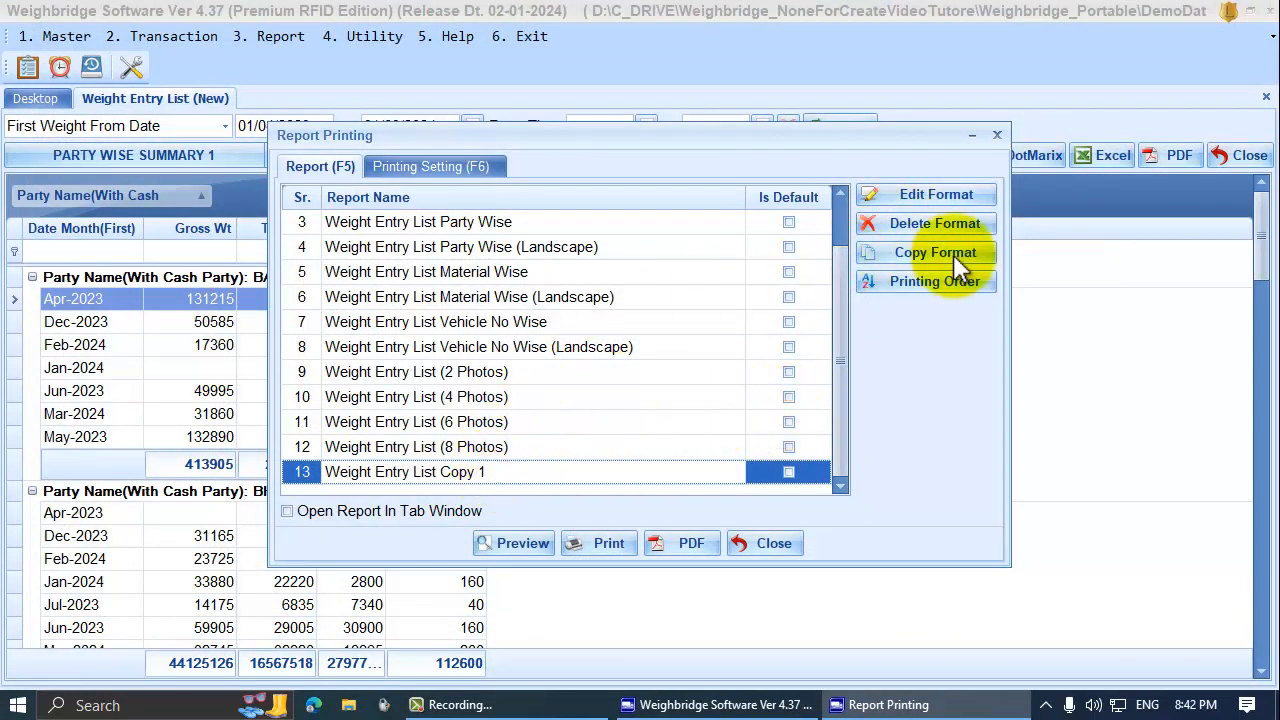
Choose Sr No in ascending order as the first printing order column for Weight Entry List Copy 1
left_click(924, 285)
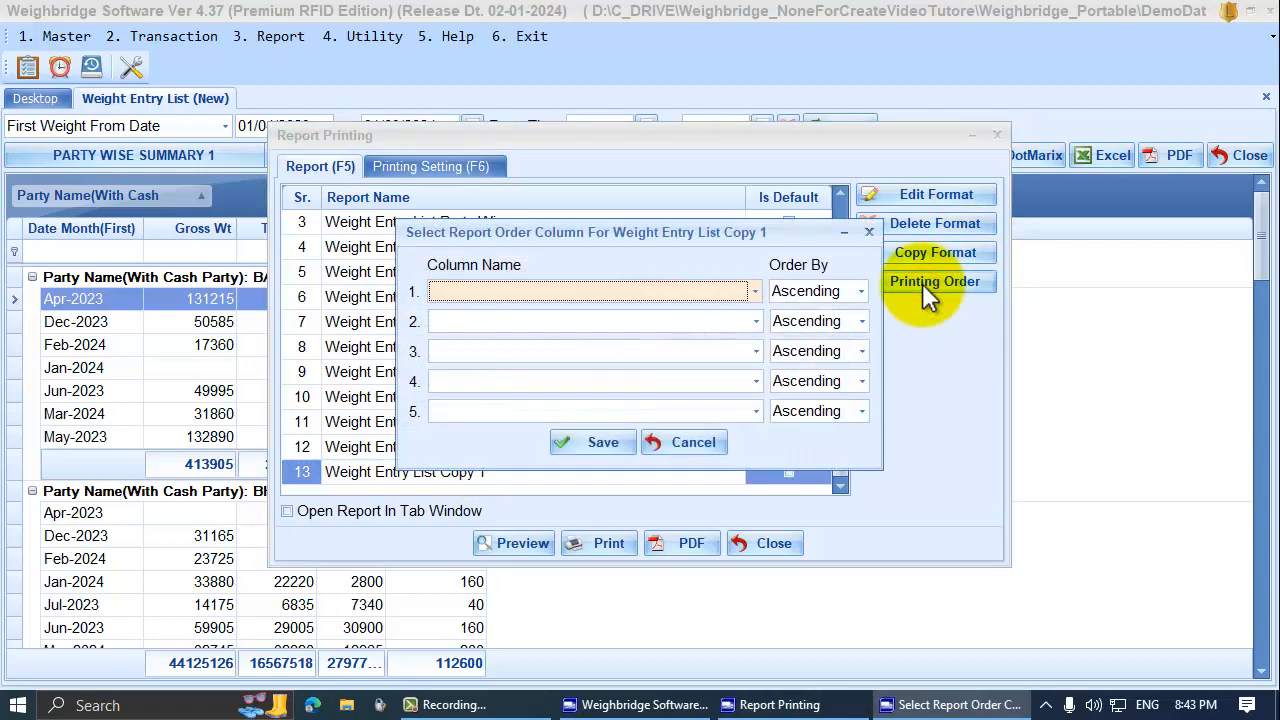
left_click(755, 292)
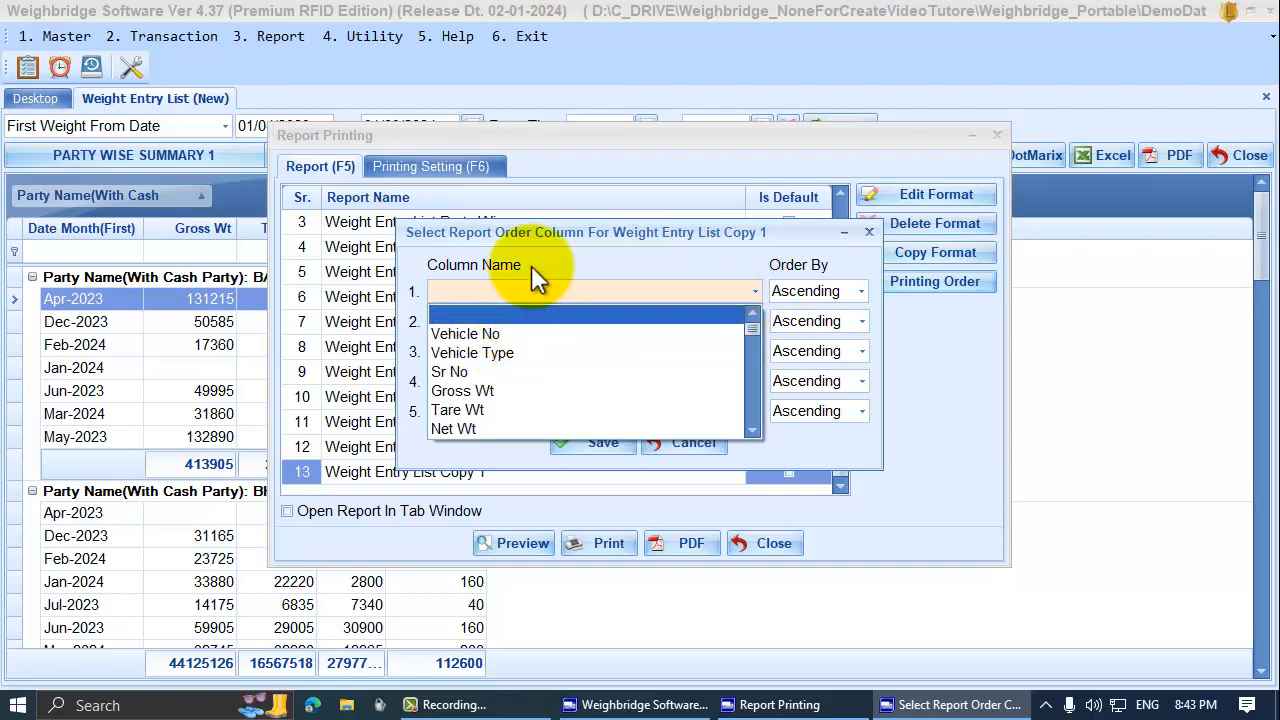
left_click(486, 371)
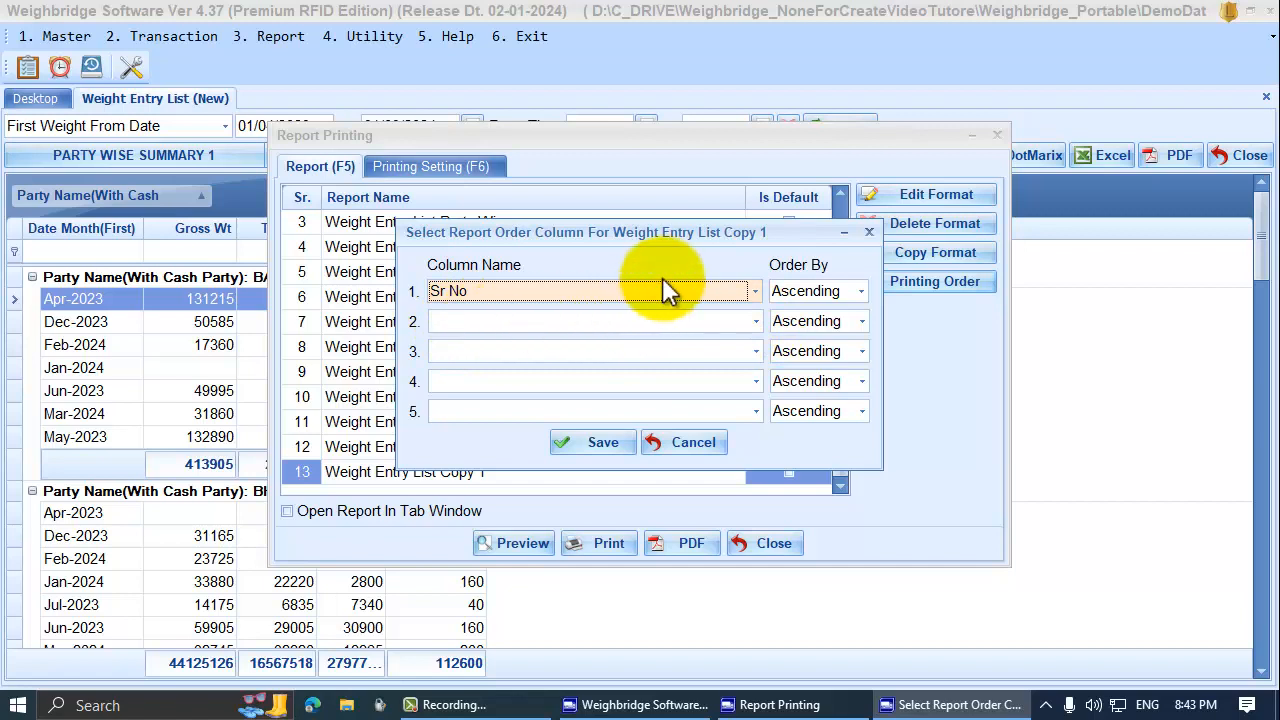
left_click(615, 293)
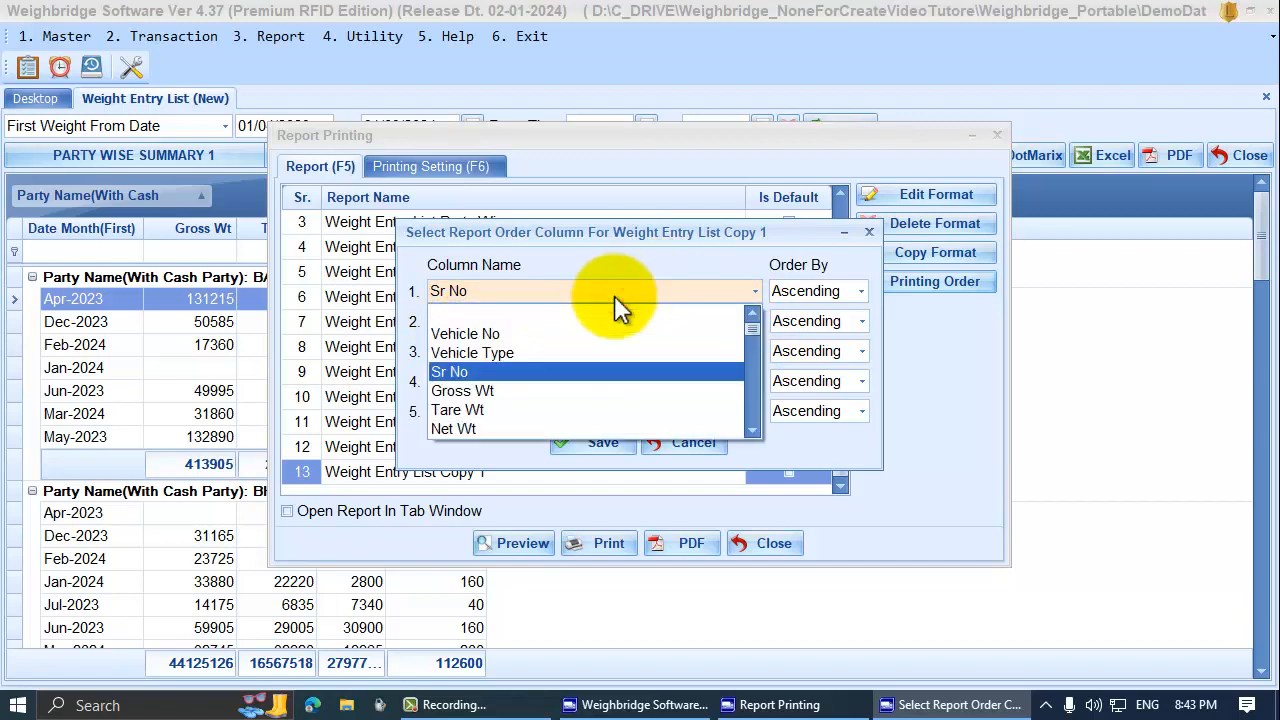
left_click(614, 296)
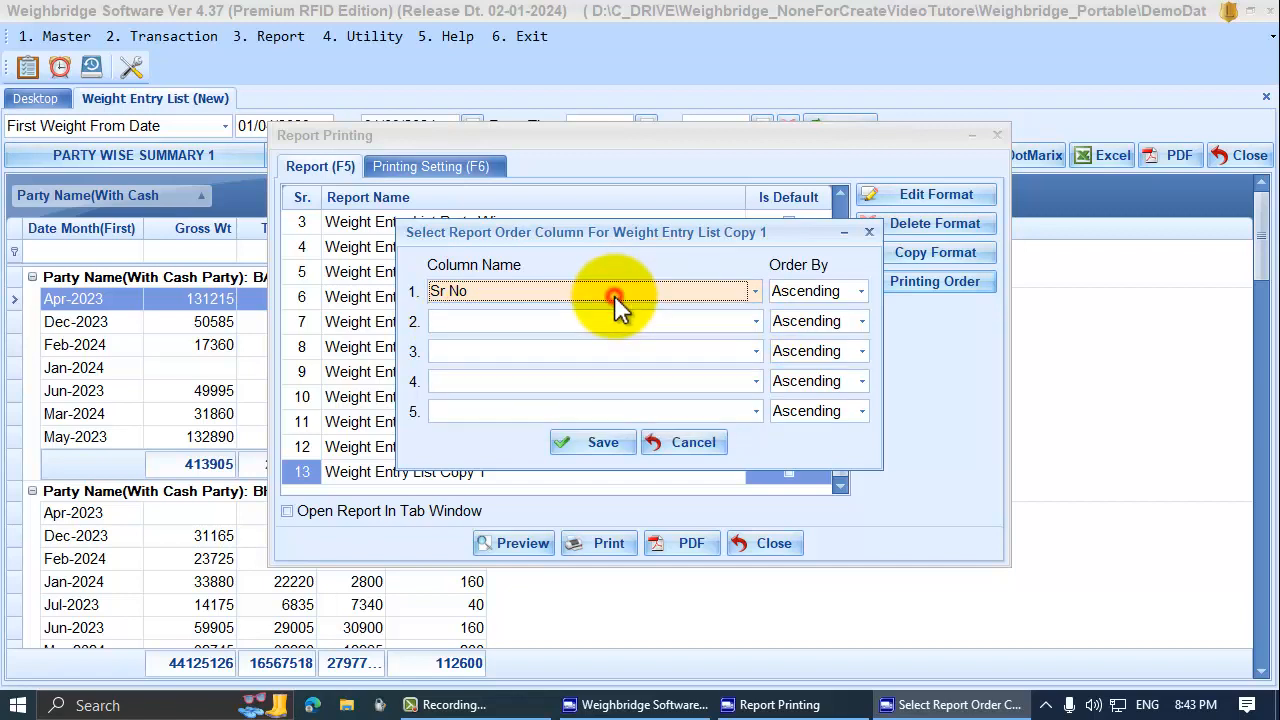
Look through the available order columns, set the first column name to blank and save the printing order
left_click(614, 295)
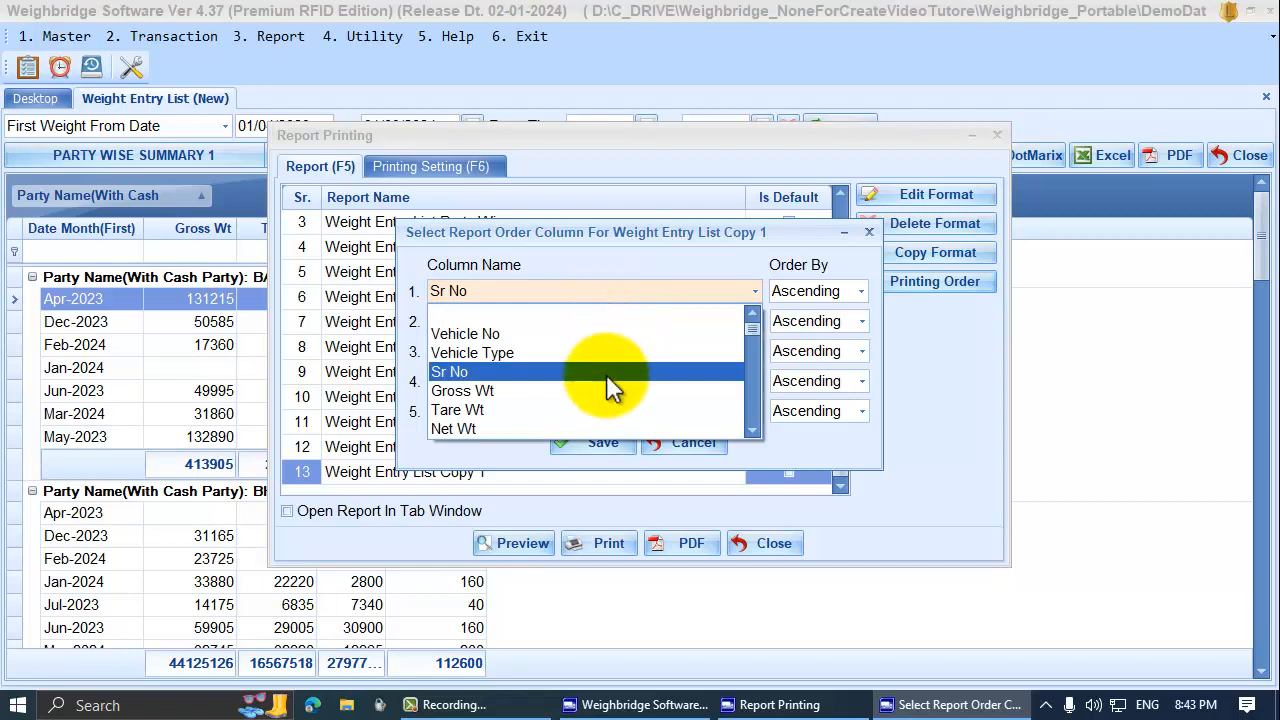
scroll(606, 376, "down", 4)
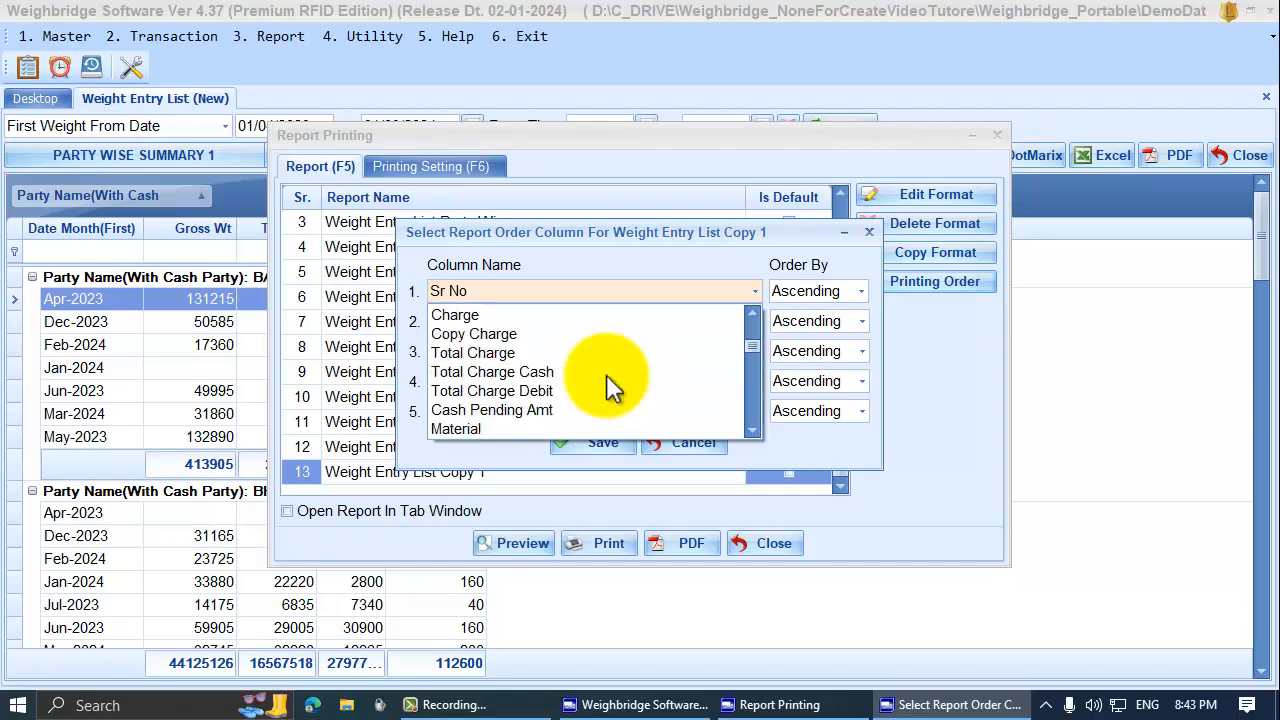
scroll(606, 374, "up", 4)
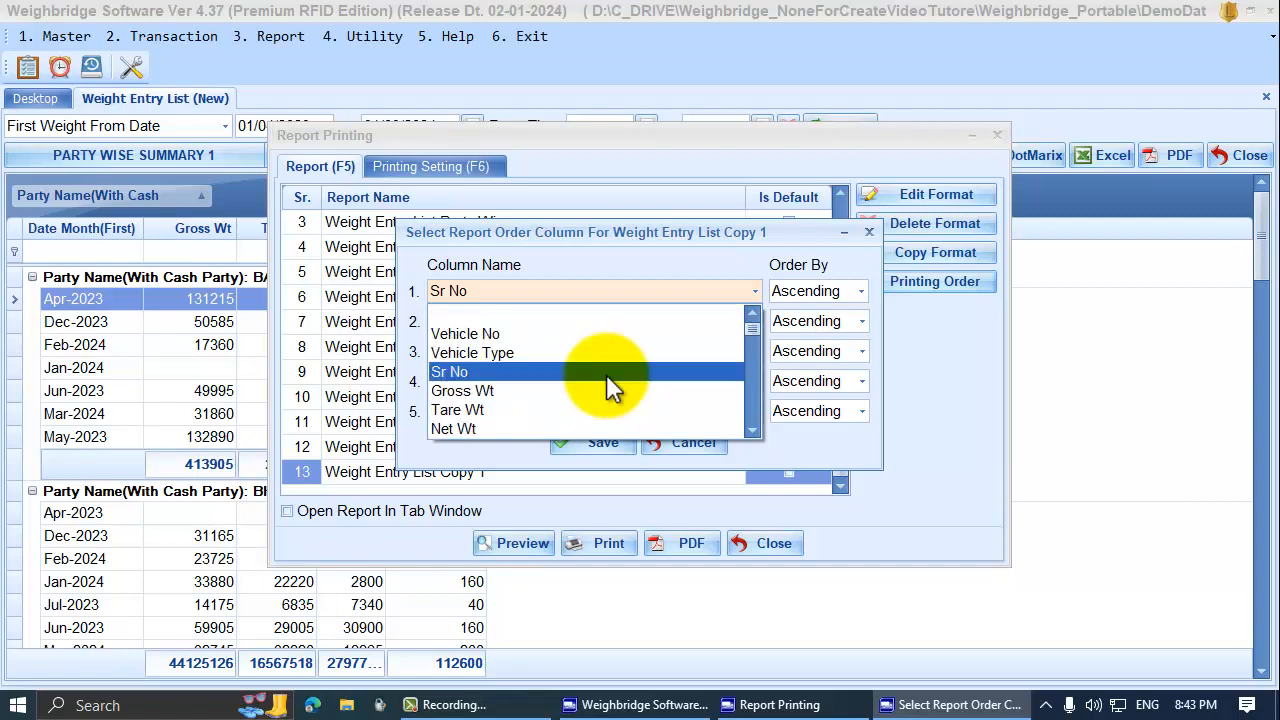
left_click(457, 314)
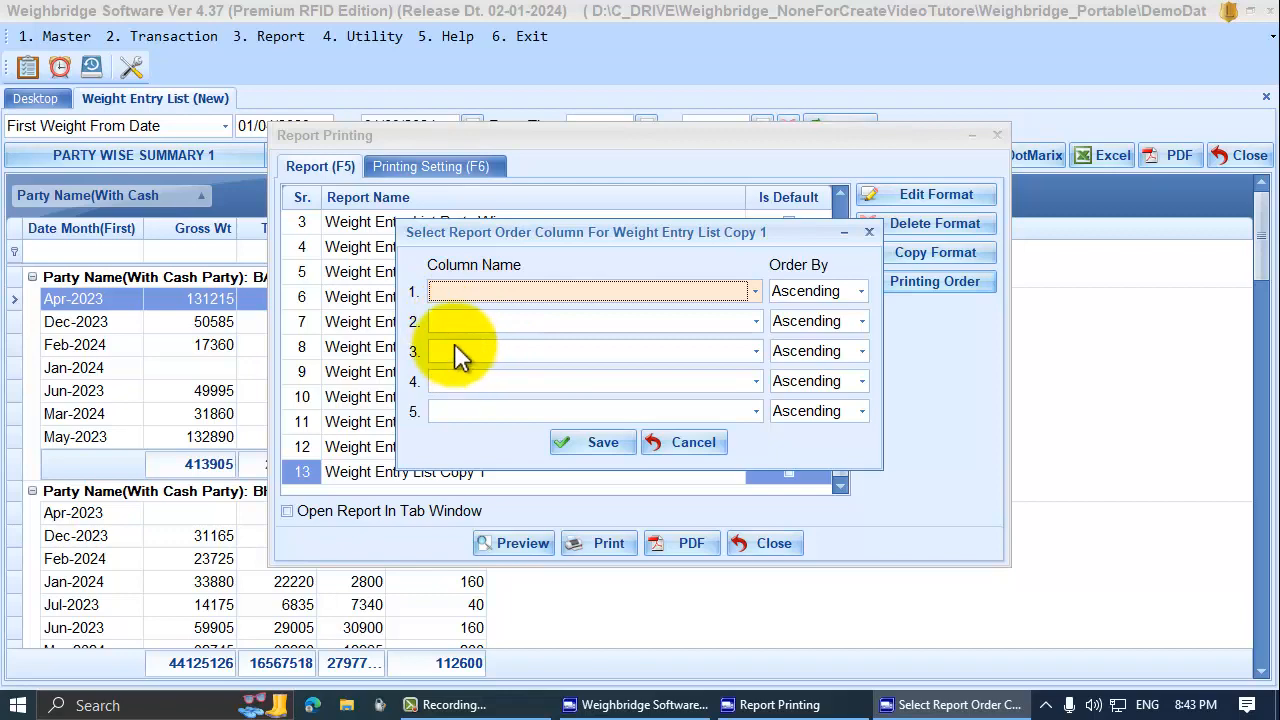
left_click(590, 443)
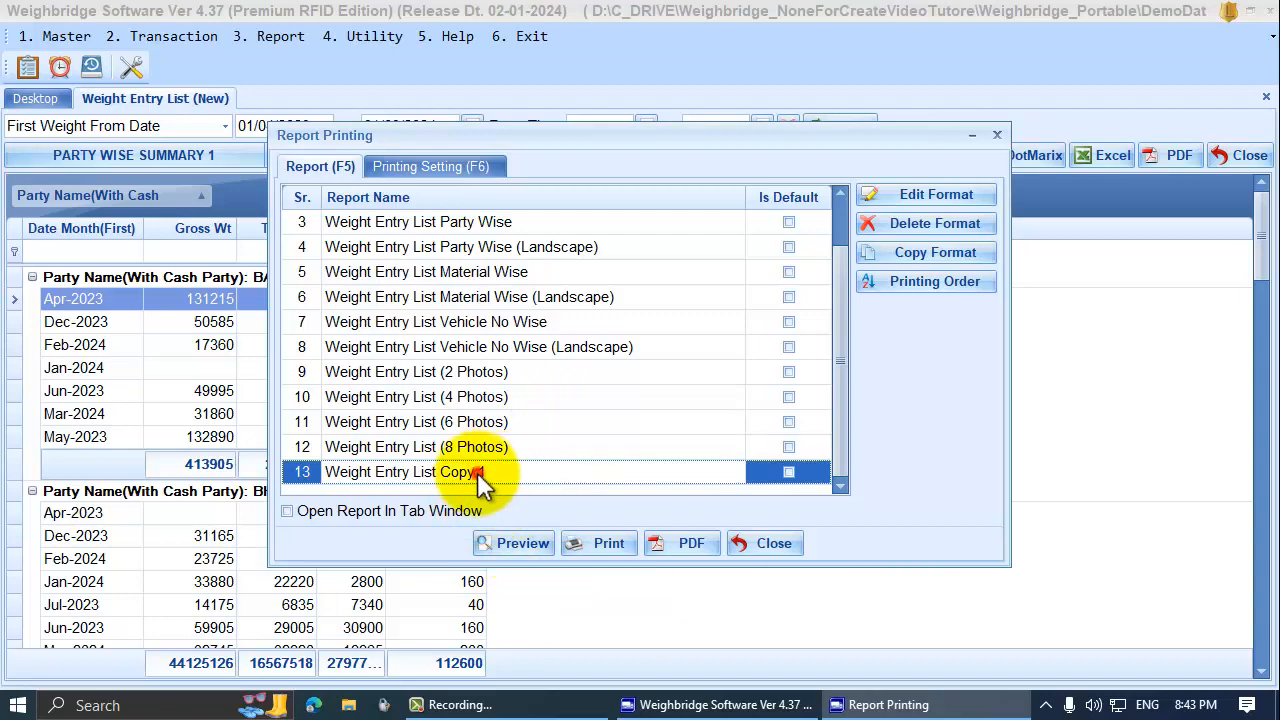
Preview Weight Entry List Copy 1 with actual company headers and close the preview
left_click(511, 545)
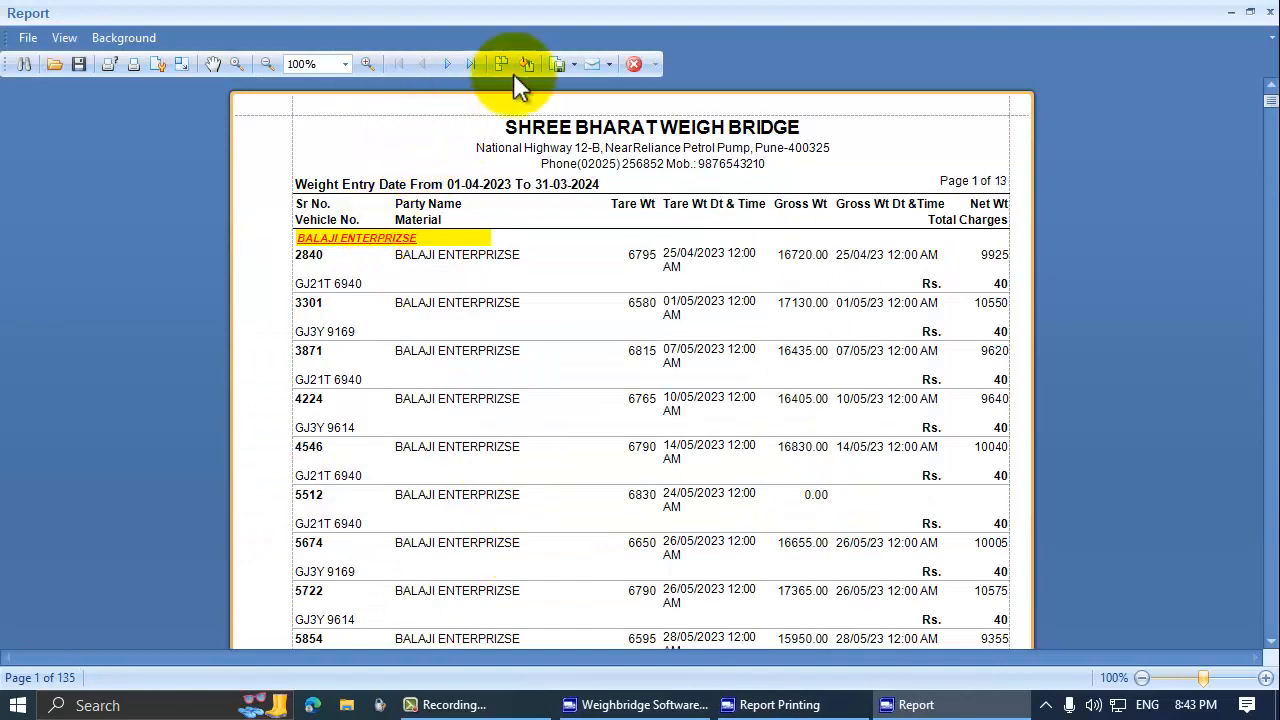
left_click(634, 63)
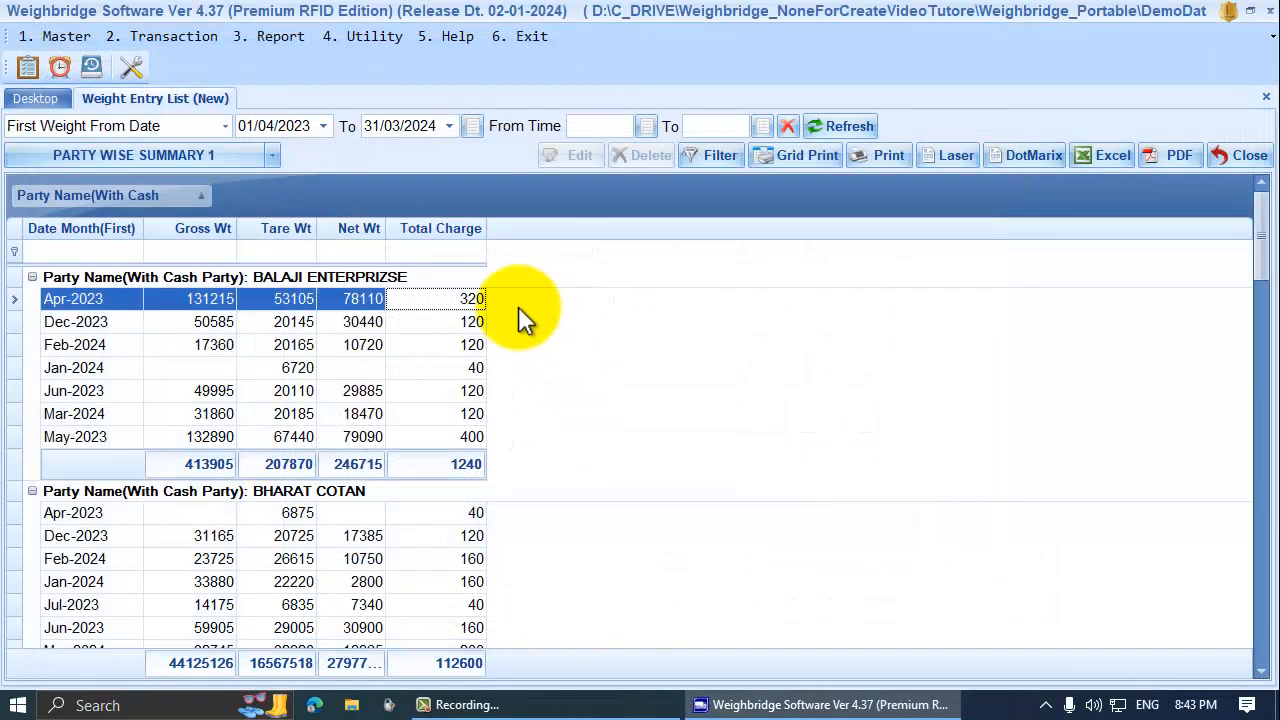
Reopen the format of Weight Entry List Copy 1 for editing and preview it inside the designer
left_click(874, 152)
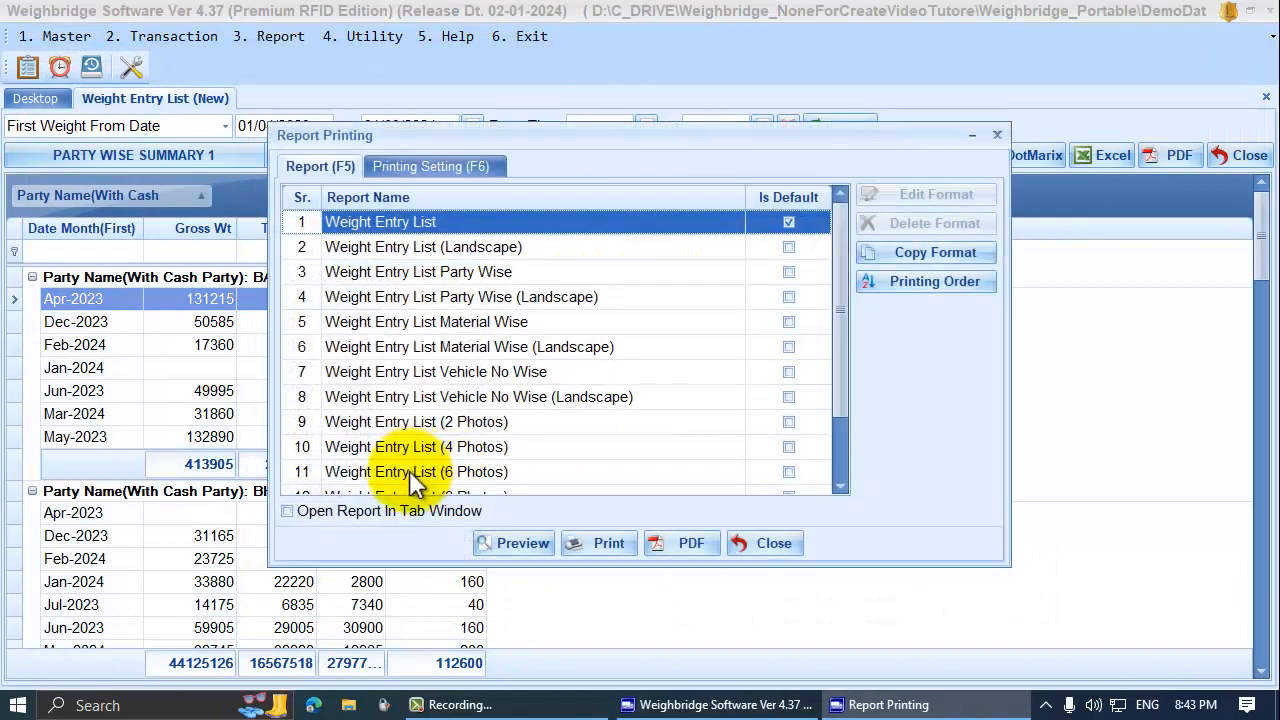
scroll(443, 457, "down", 1)
left_click(452, 474)
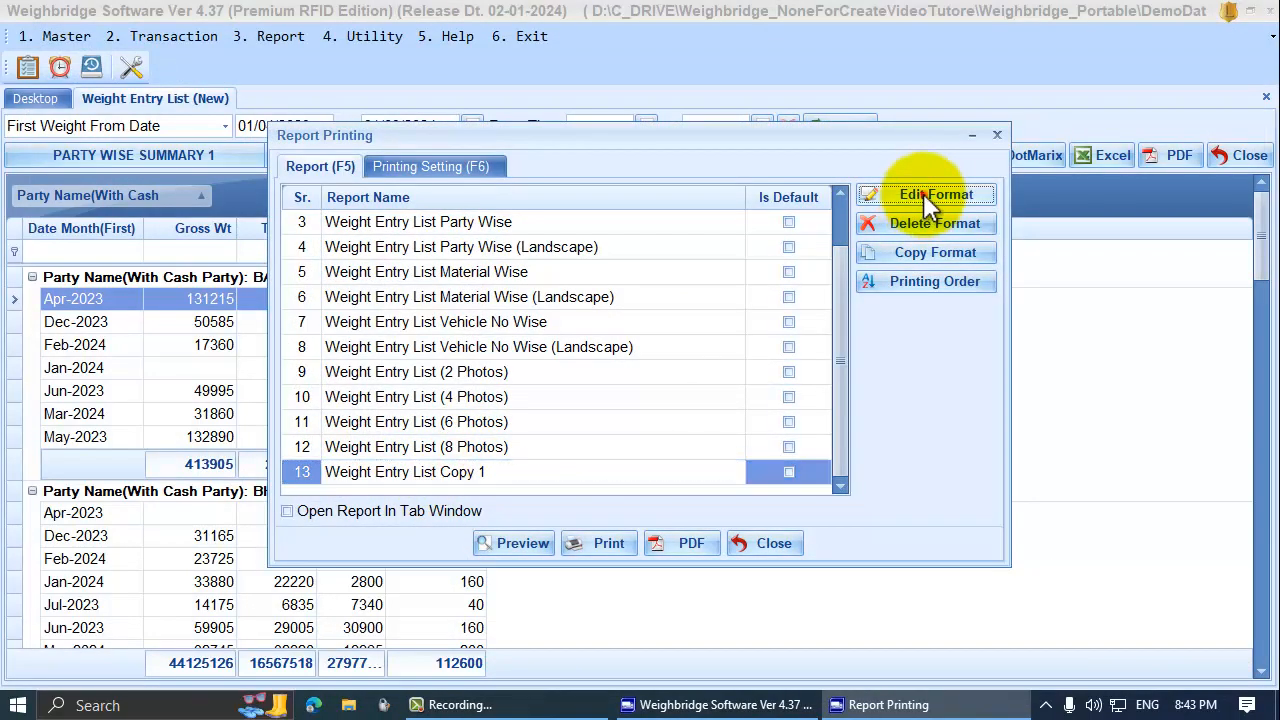
left_click(930, 196)
left_click(578, 394)
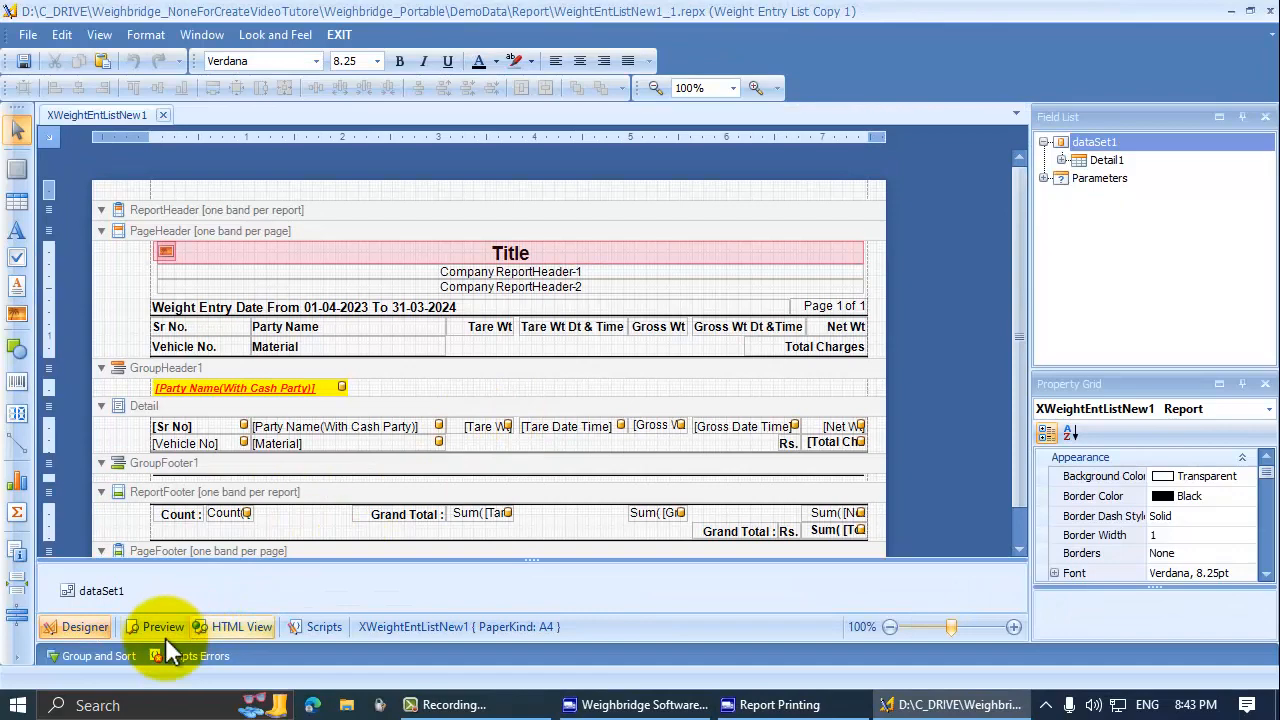
left_click(160, 626)
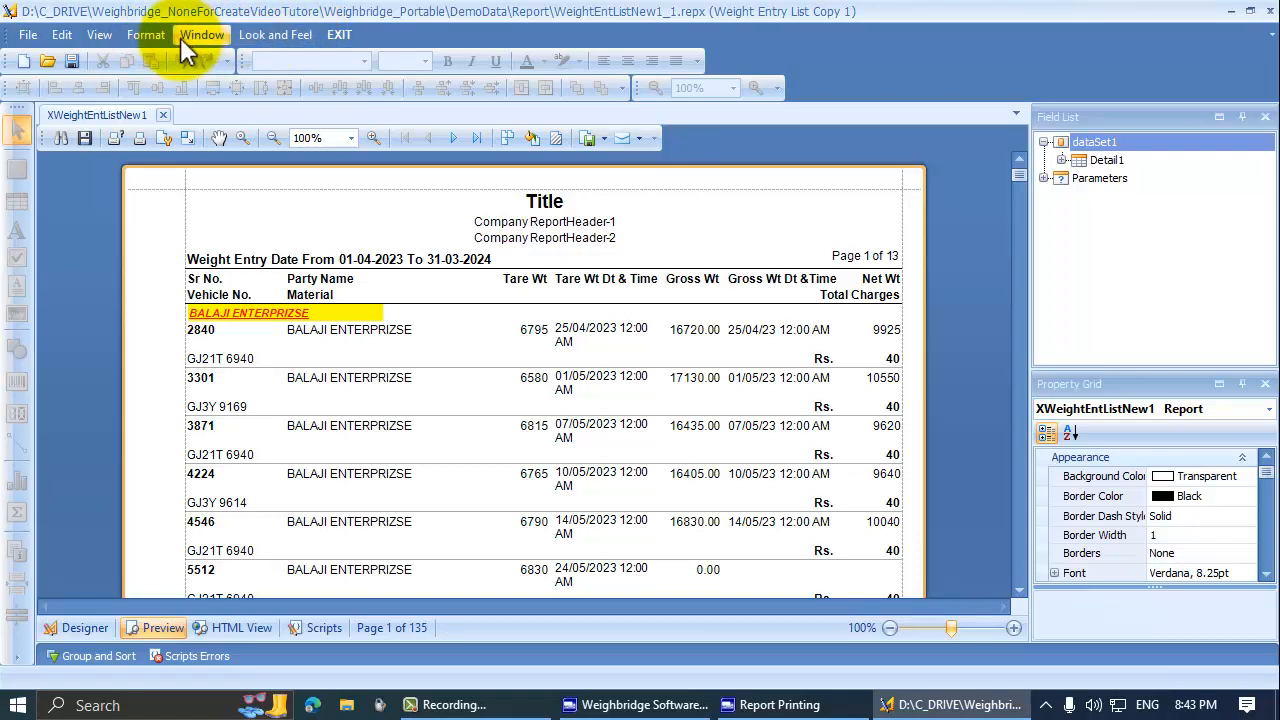
left_click(633, 452)
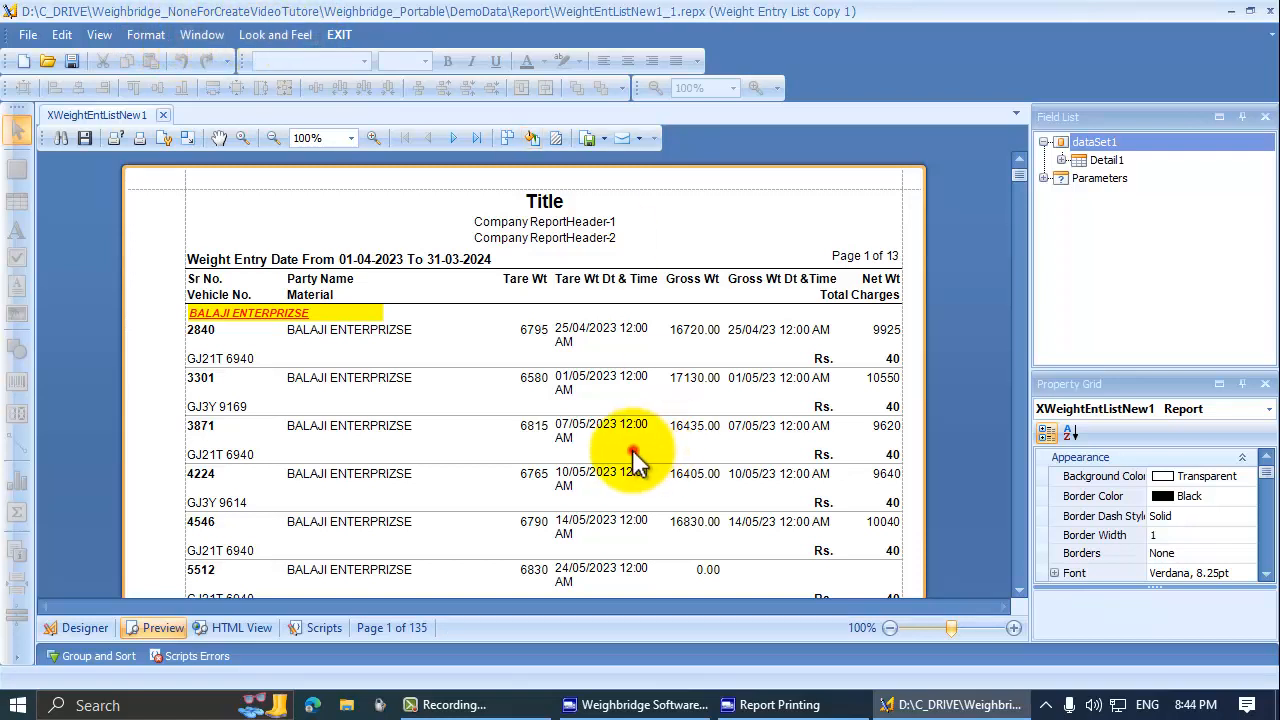
left_click(292, 36)
mouse_move(206, 38)
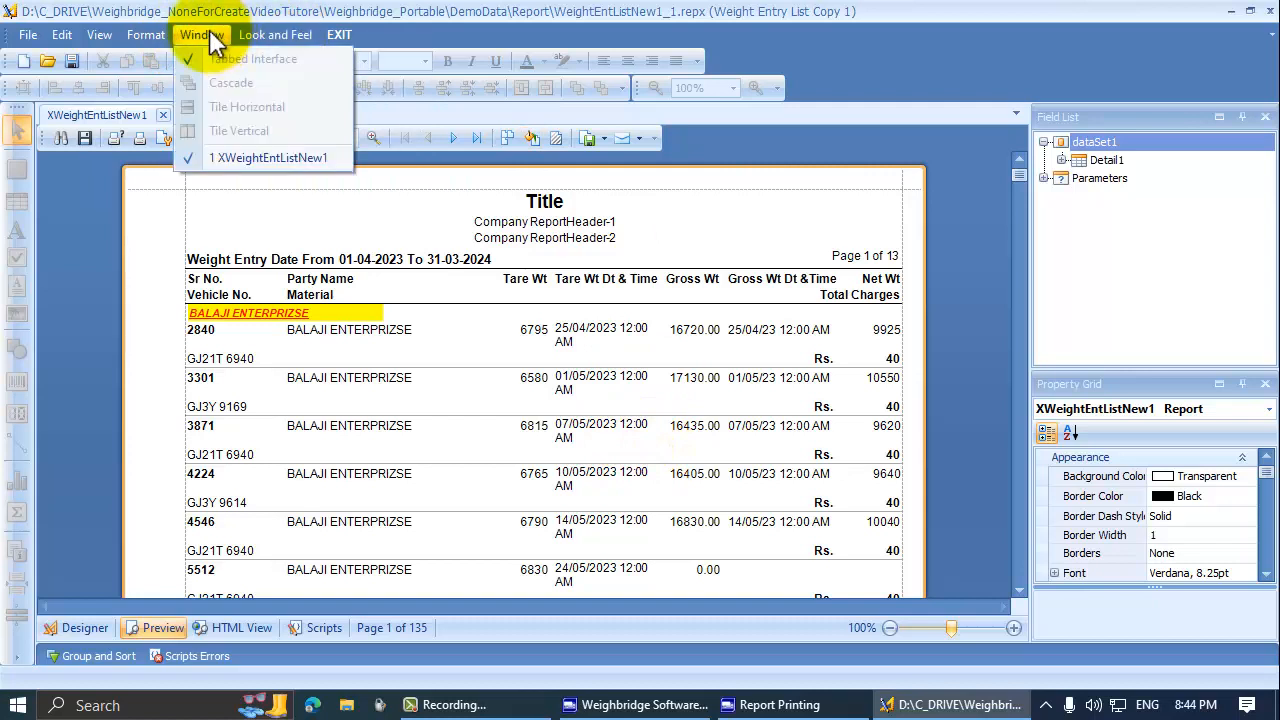
mouse_move(140, 36)
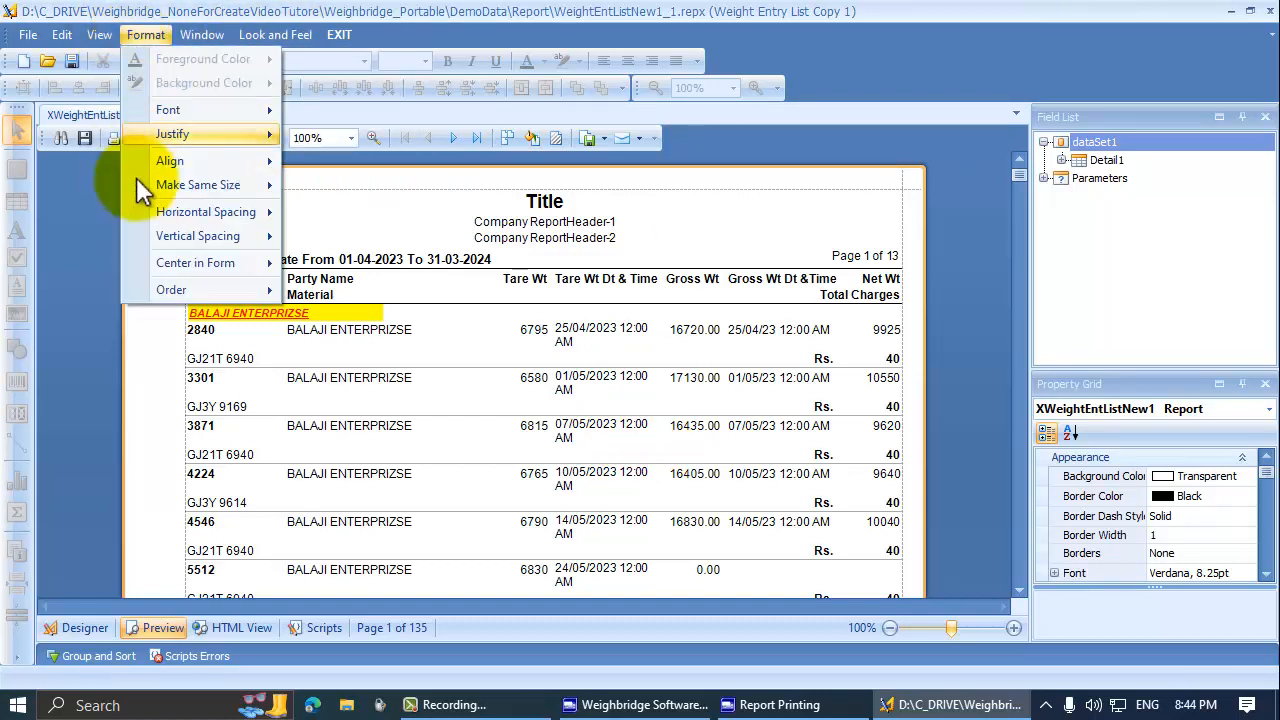
left_click(463, 355)
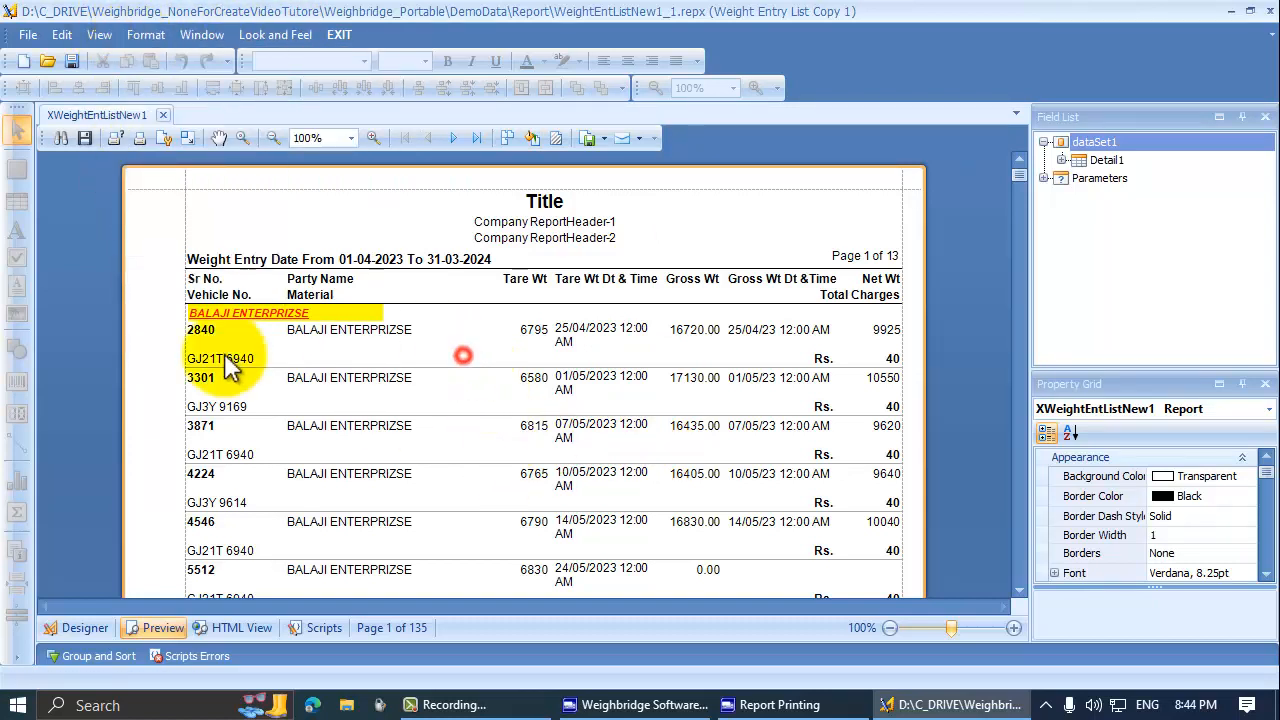
Close the designer and preview Weight Entry List Copy 1 from the report printing list
left_click(1270, 10)
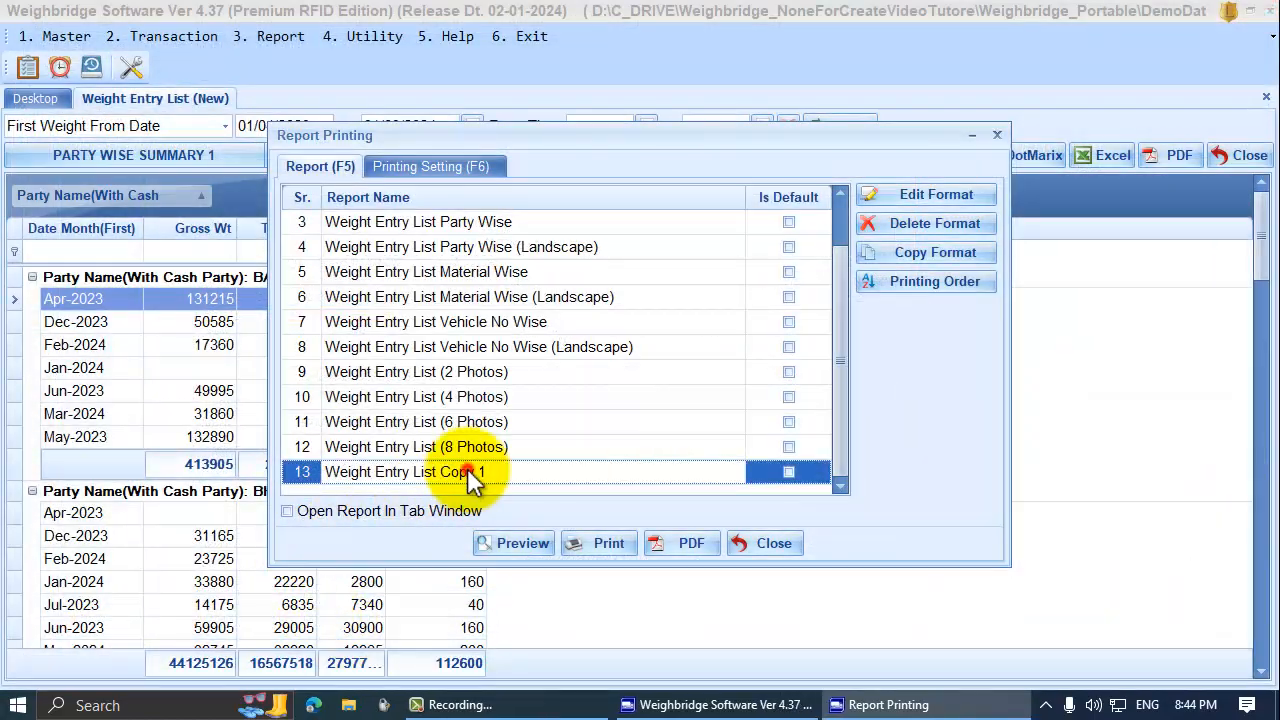
left_click(525, 545)
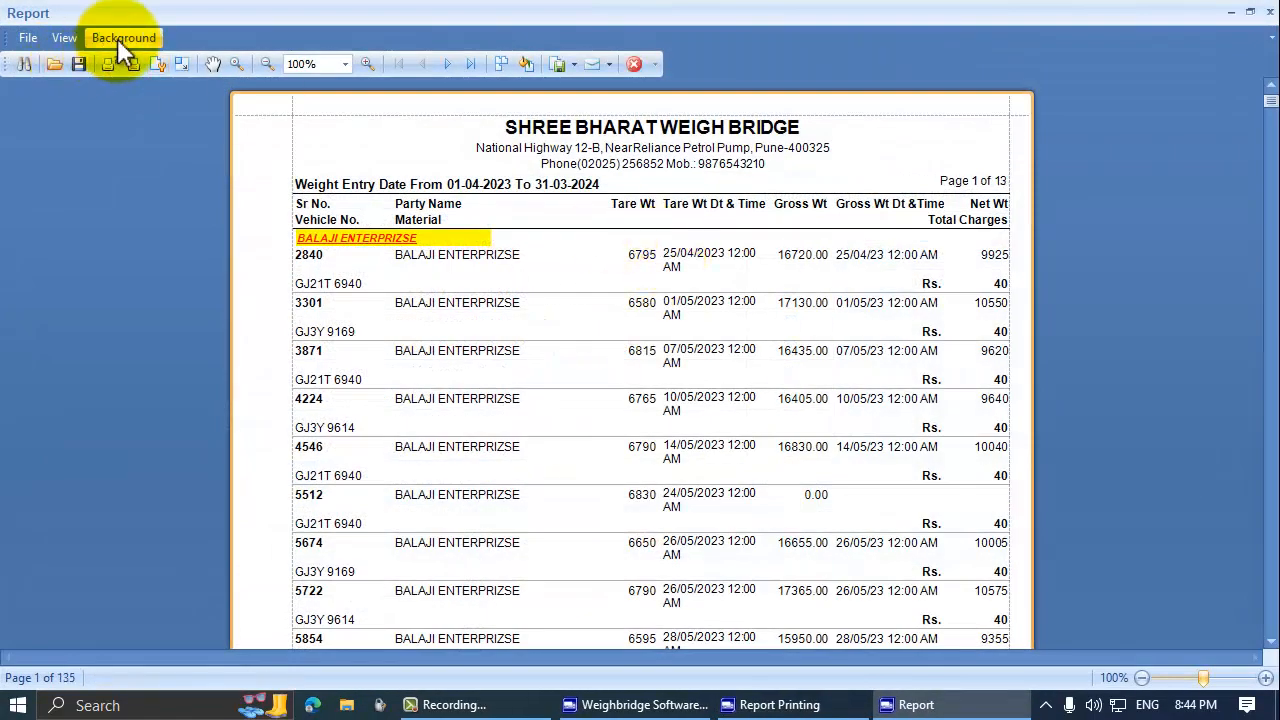
Try a light yellow page background on the previewed report and set it back to white
left_click(117, 38)
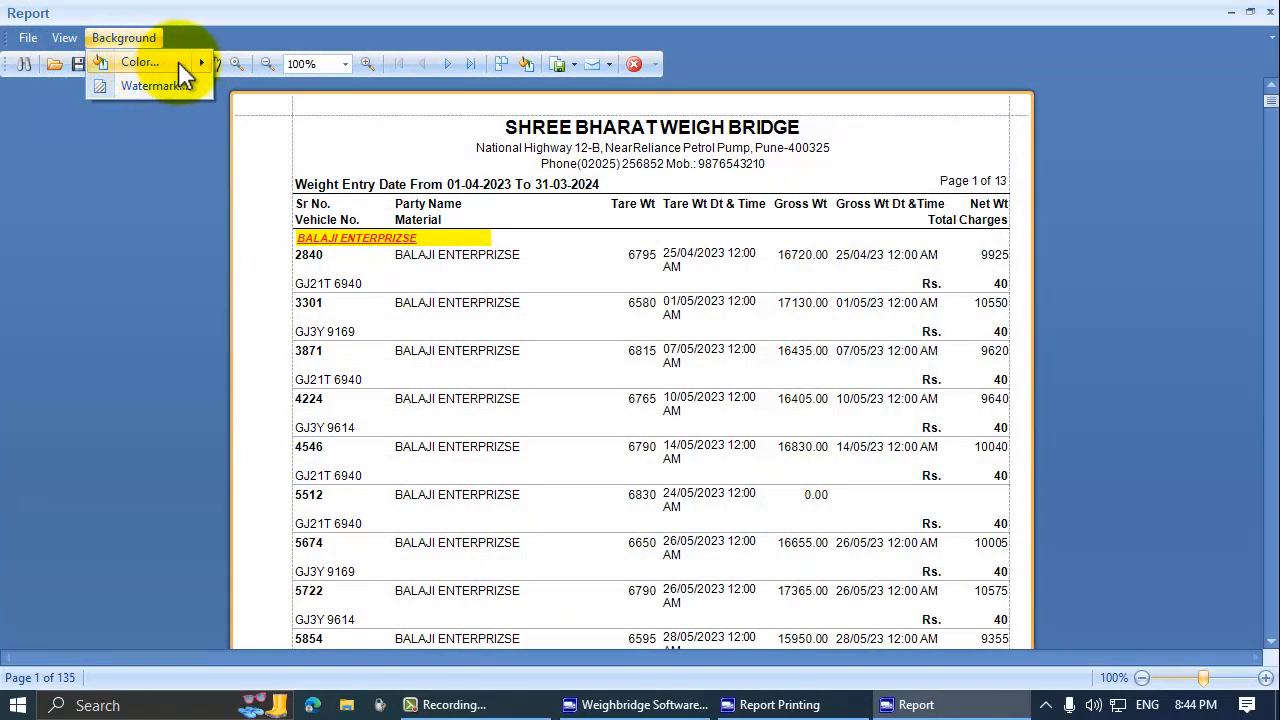
mouse_move(200, 61)
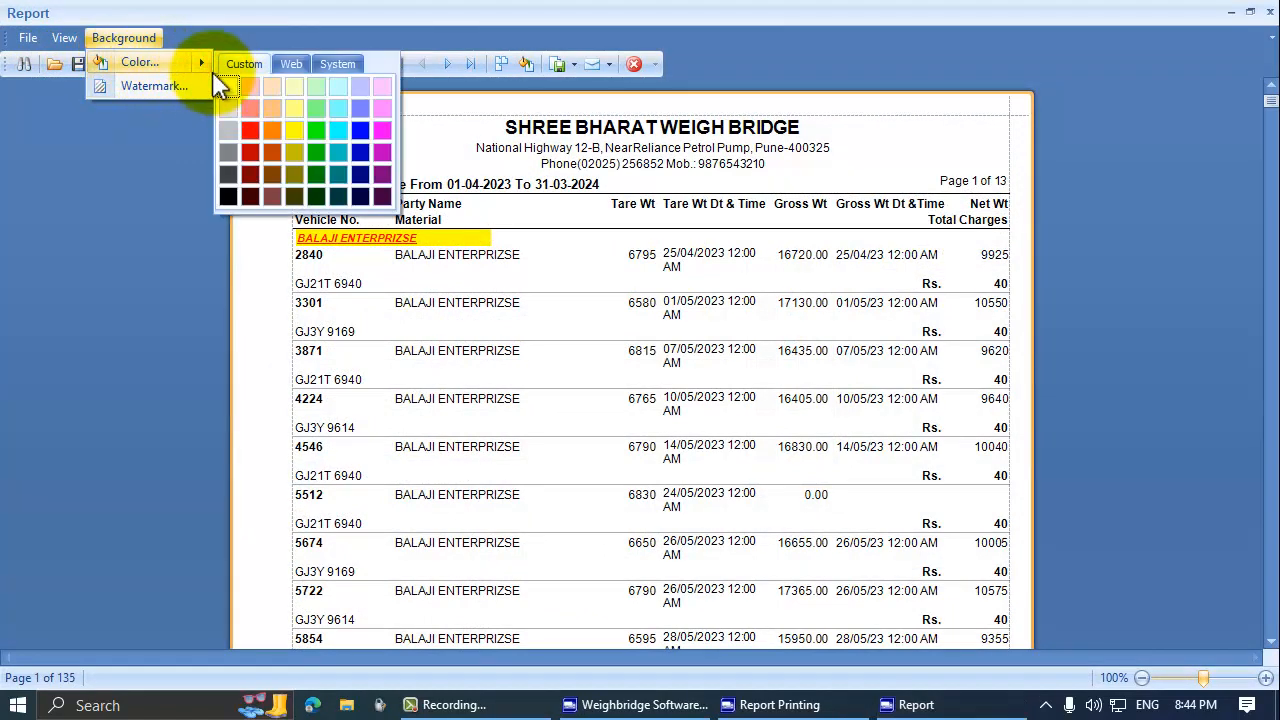
left_click(290, 108)
left_click(148, 37)
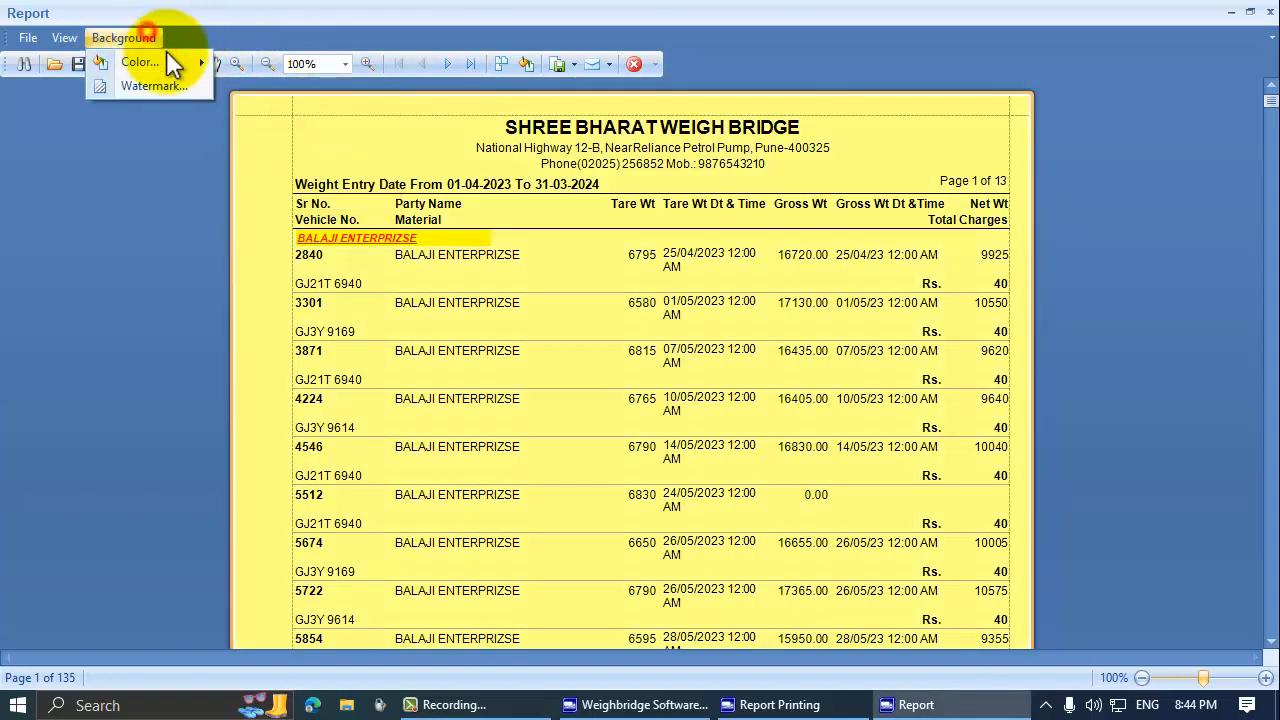
mouse_move(172, 65)
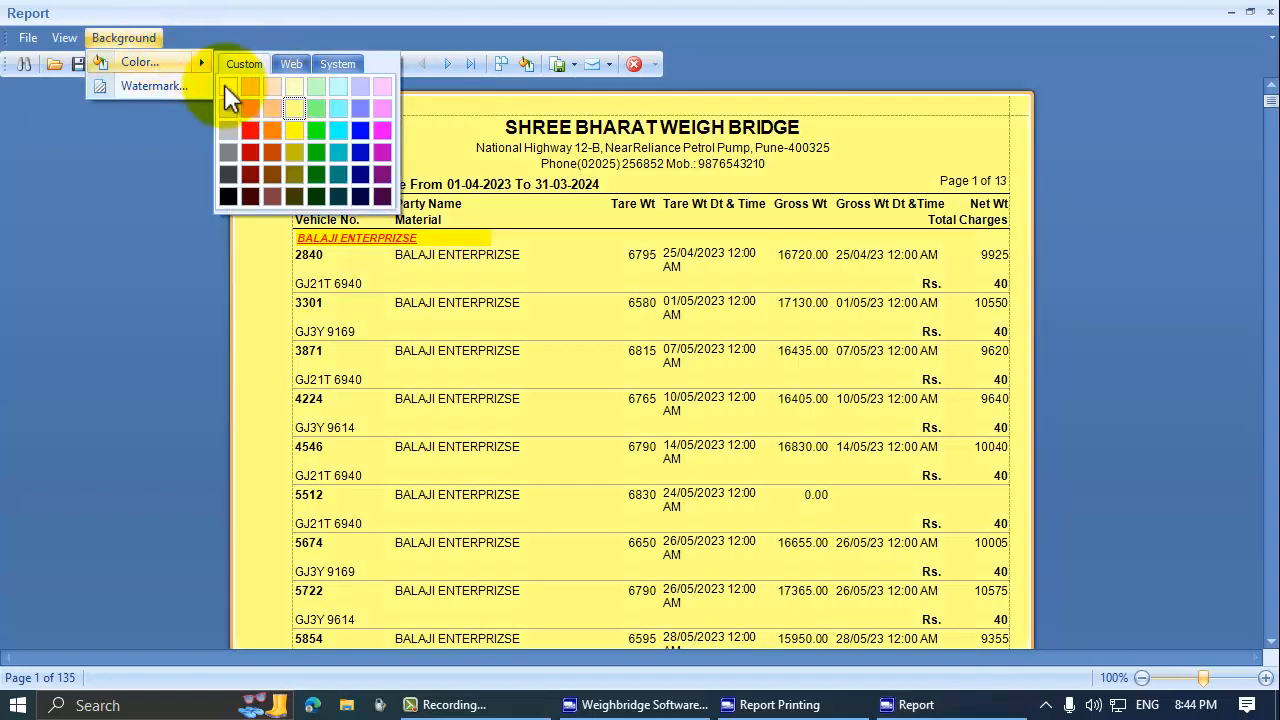
left_click(226, 88)
Configure an EVALUATION text watermark for the report with transparency 111, positioned behind the page content
left_click(152, 40)
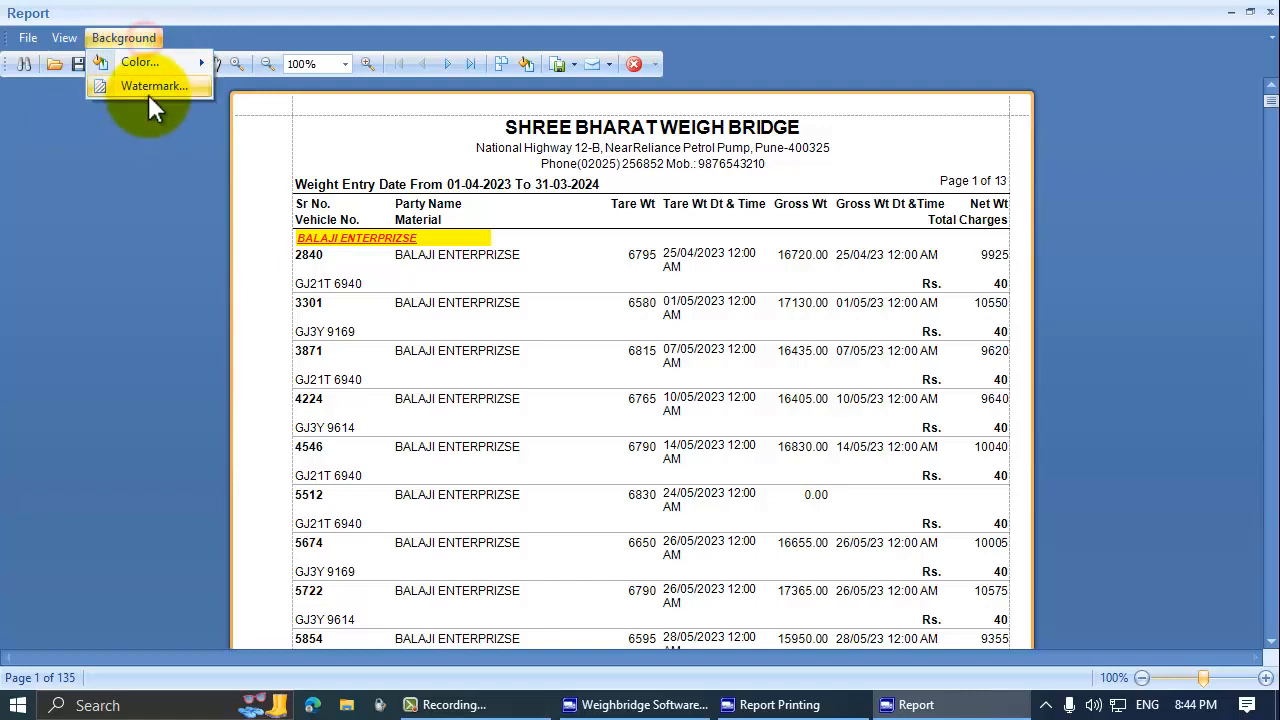
left_click(150, 88)
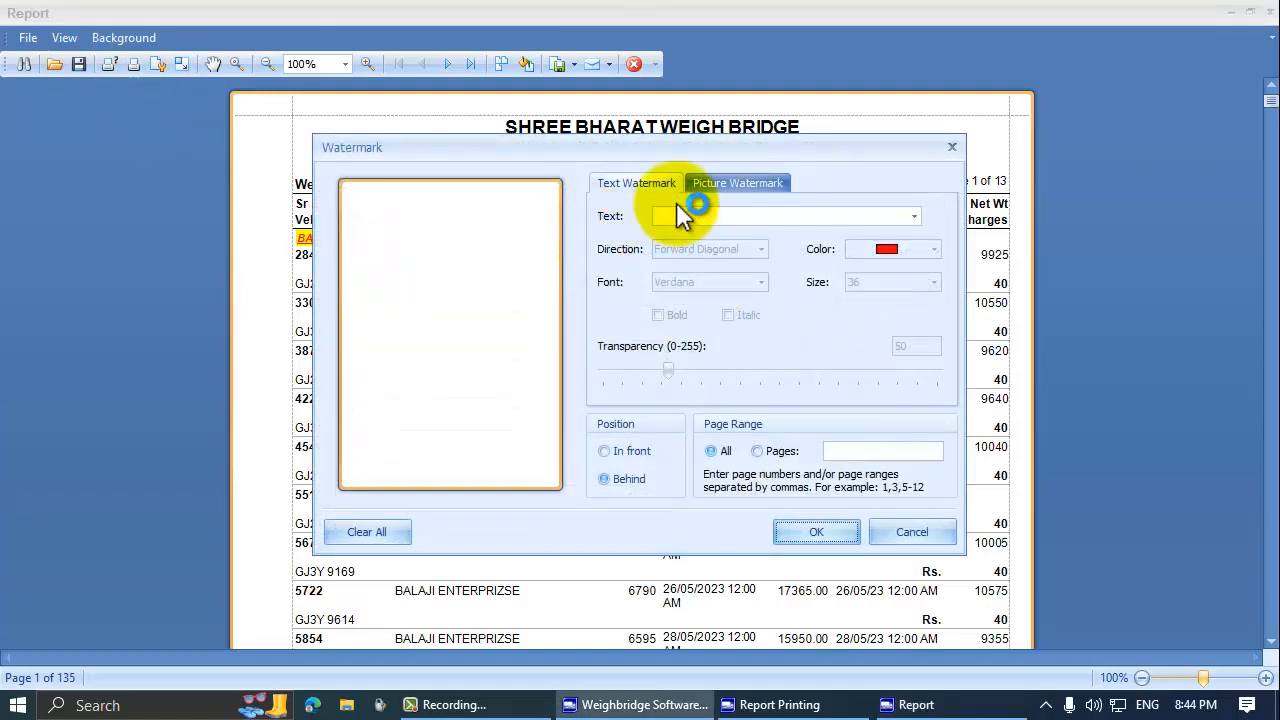
left_click(915, 216)
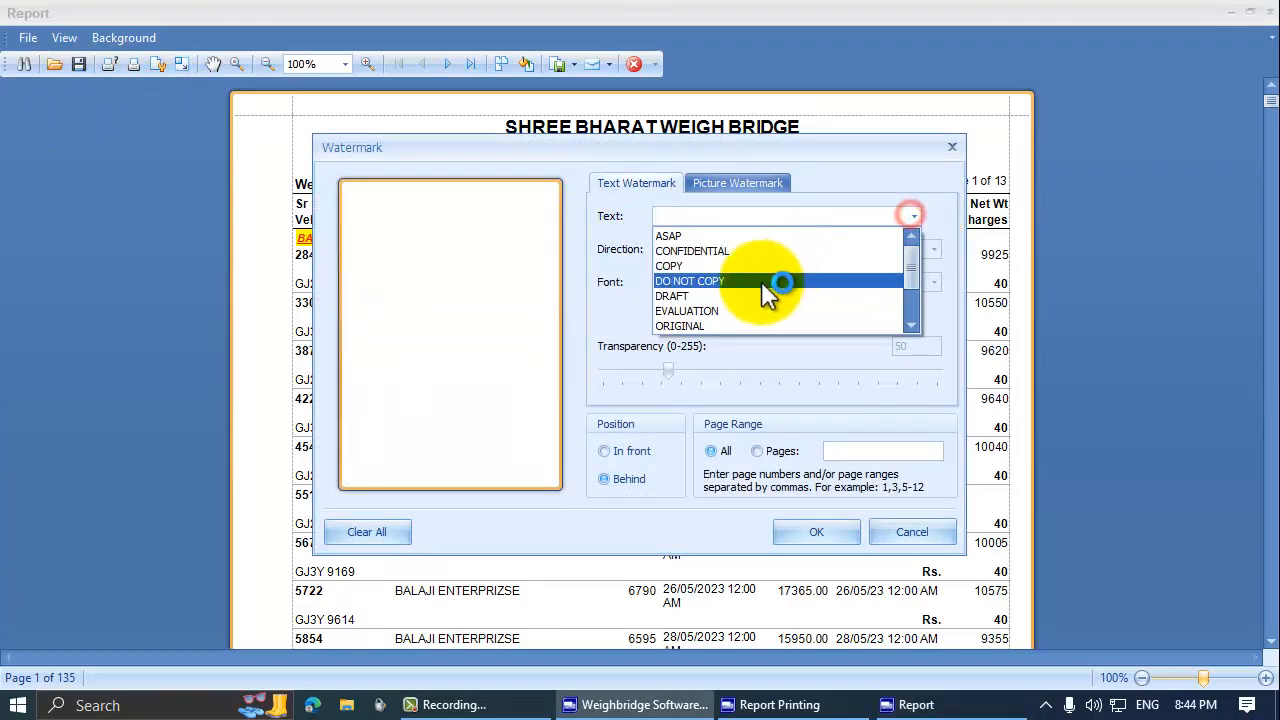
left_click(727, 314)
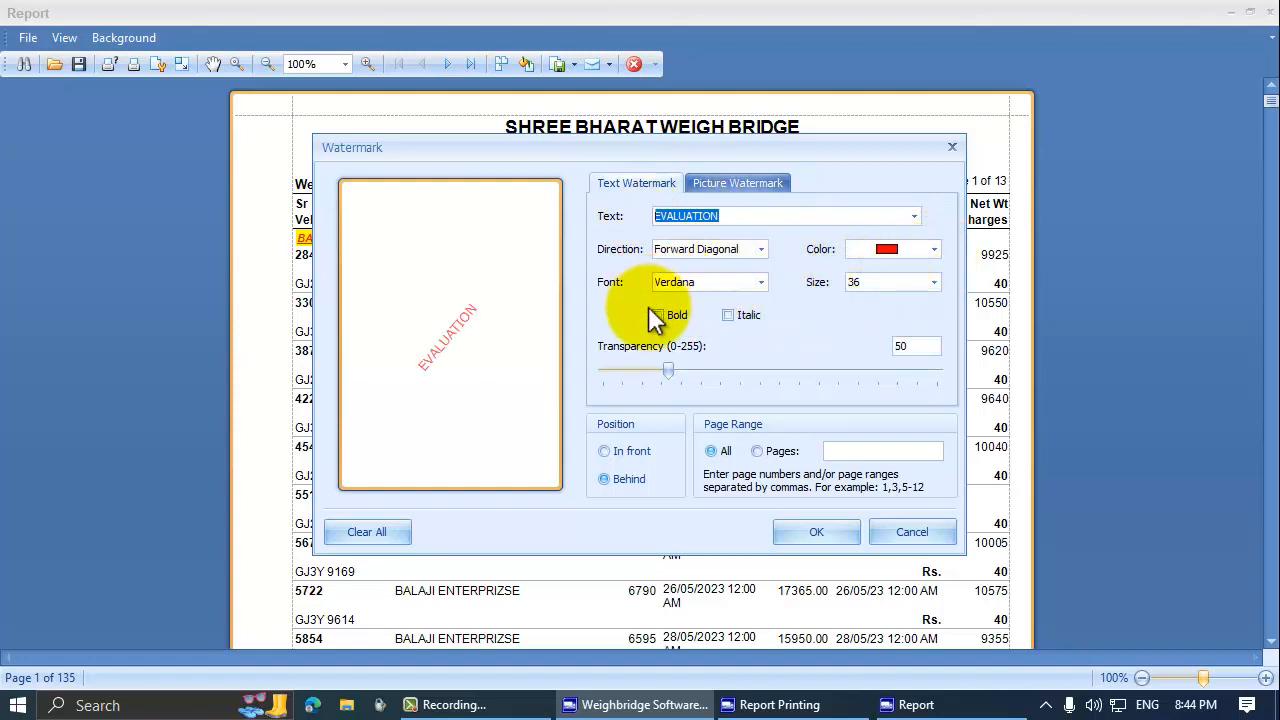
left_click_drag(680, 378, 748, 380)
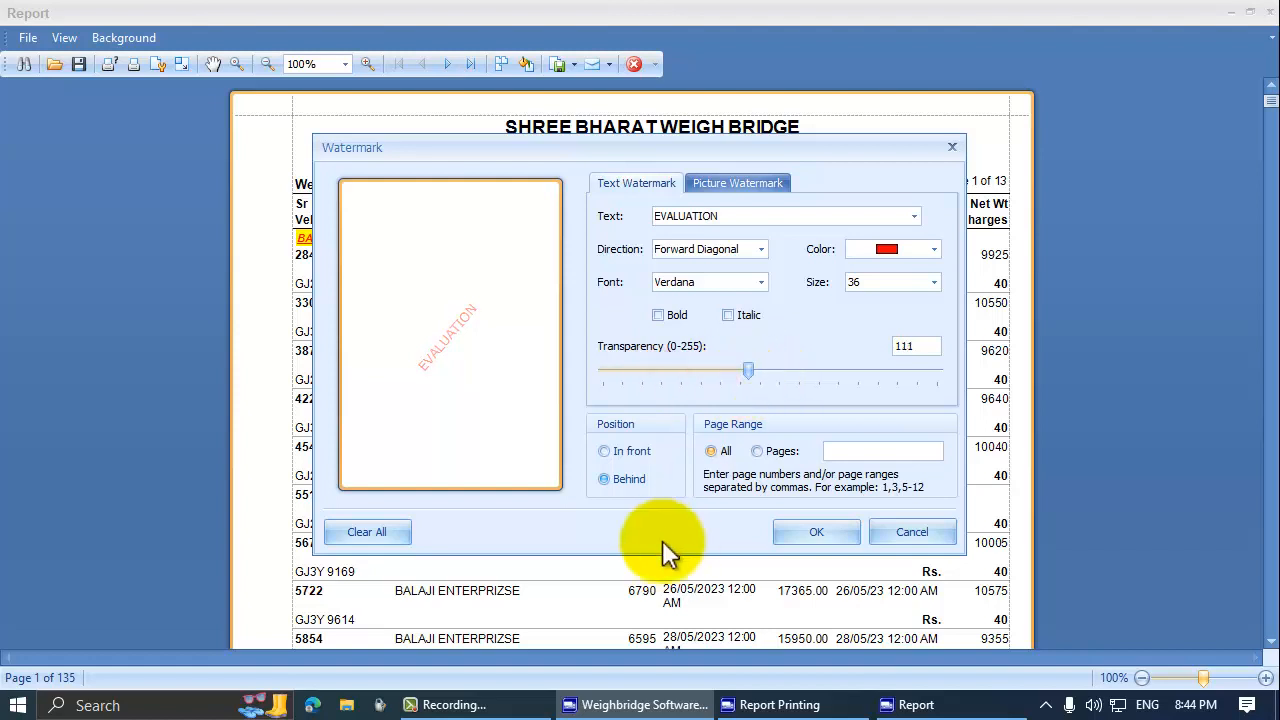
left_click(604, 479)
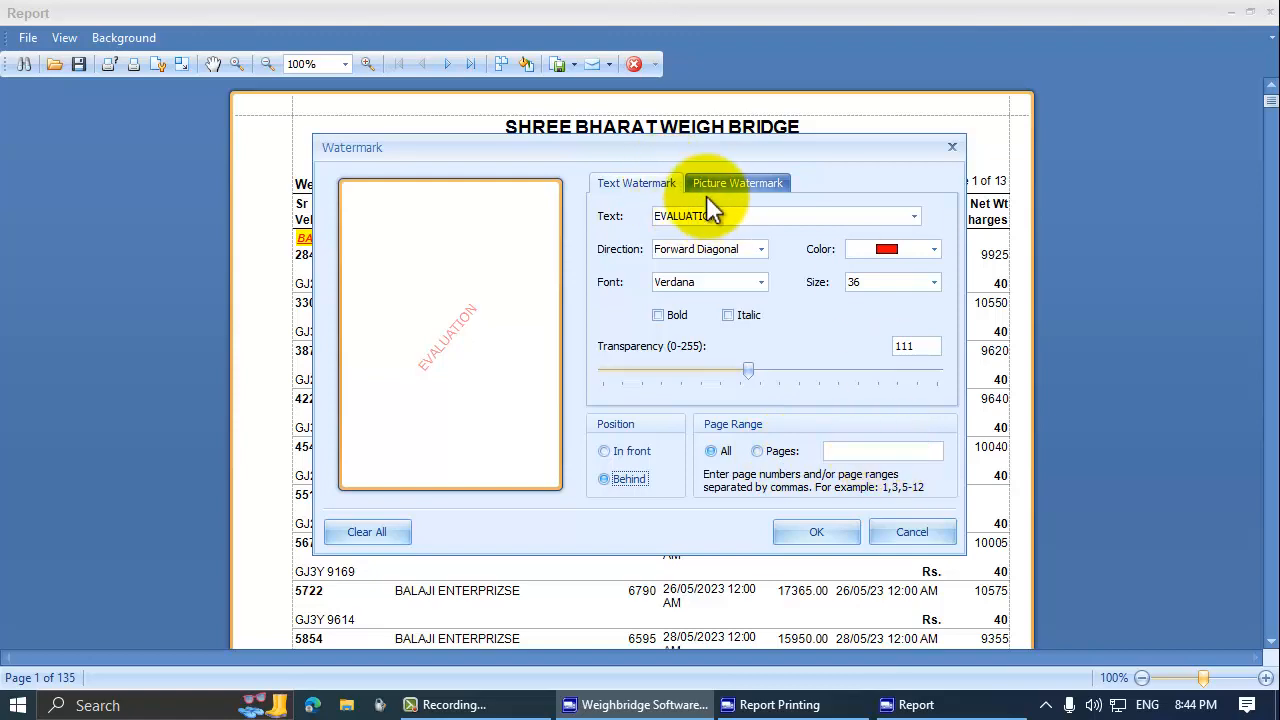
Add a picture watermark of the mountain photo with transparency 242 behind the page content and check it on the report
left_click(736, 185)
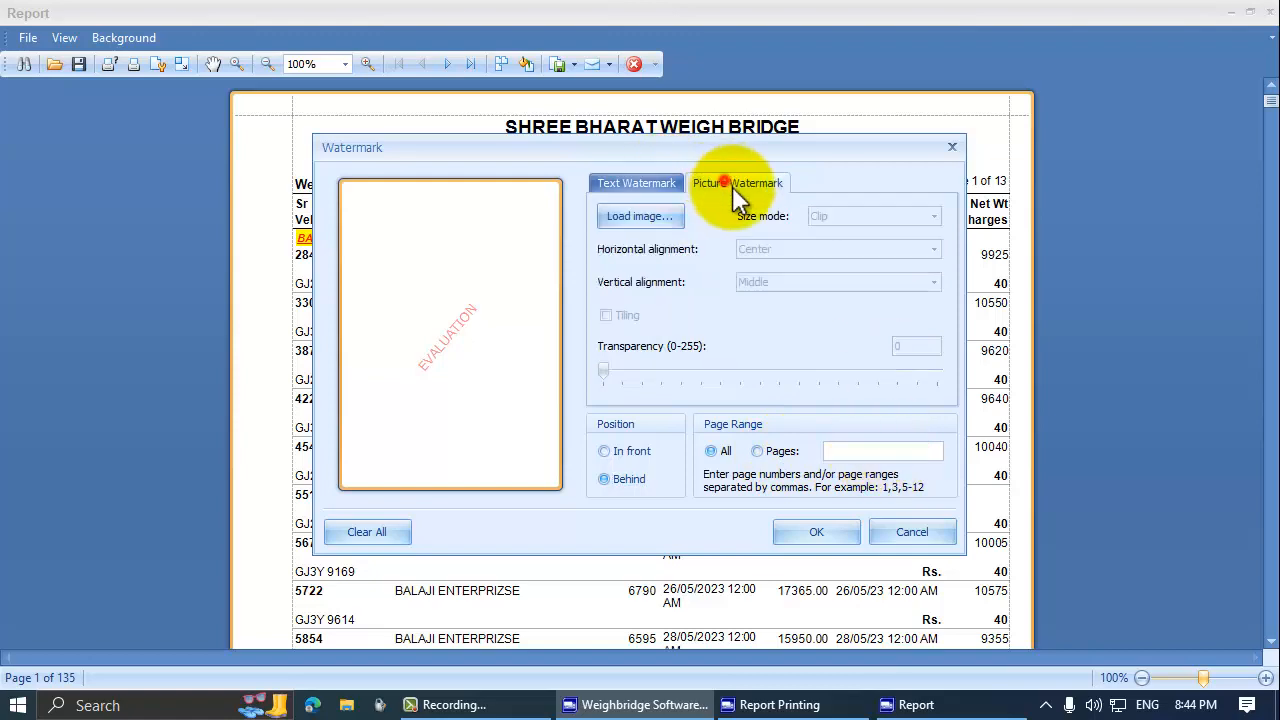
left_click(639, 218)
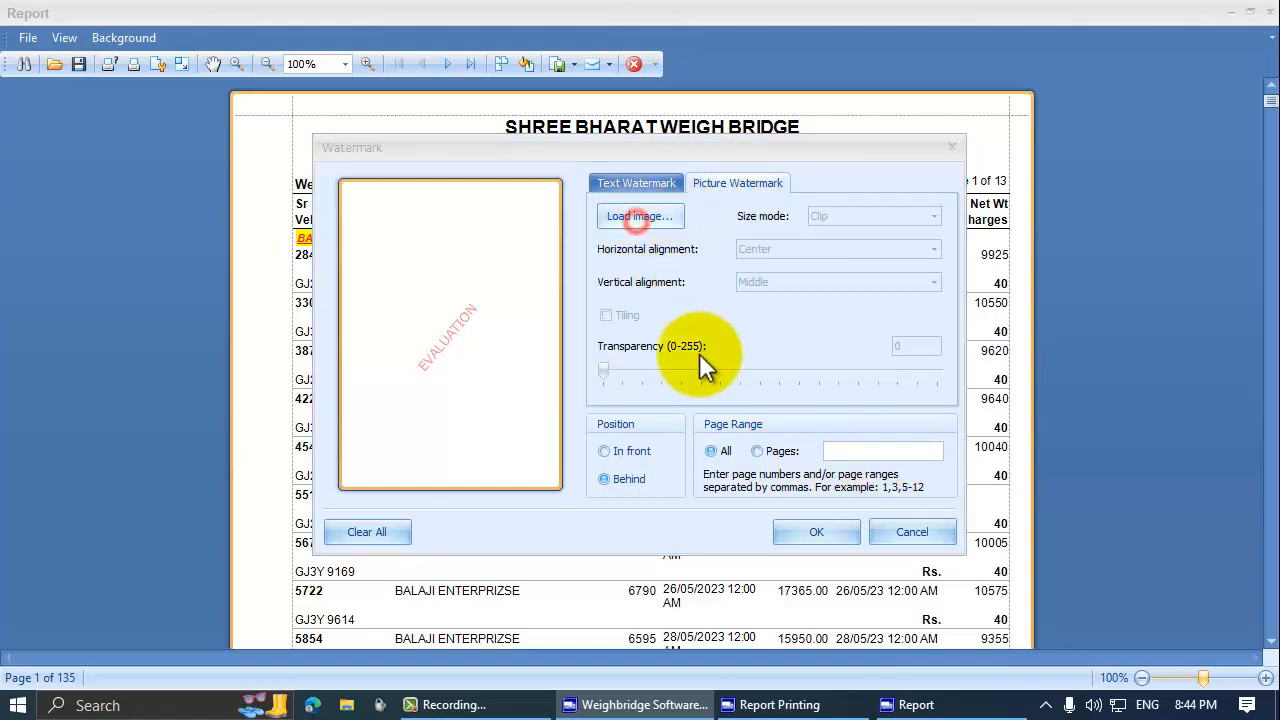
left_click(724, 340)
left_click(724, 340)
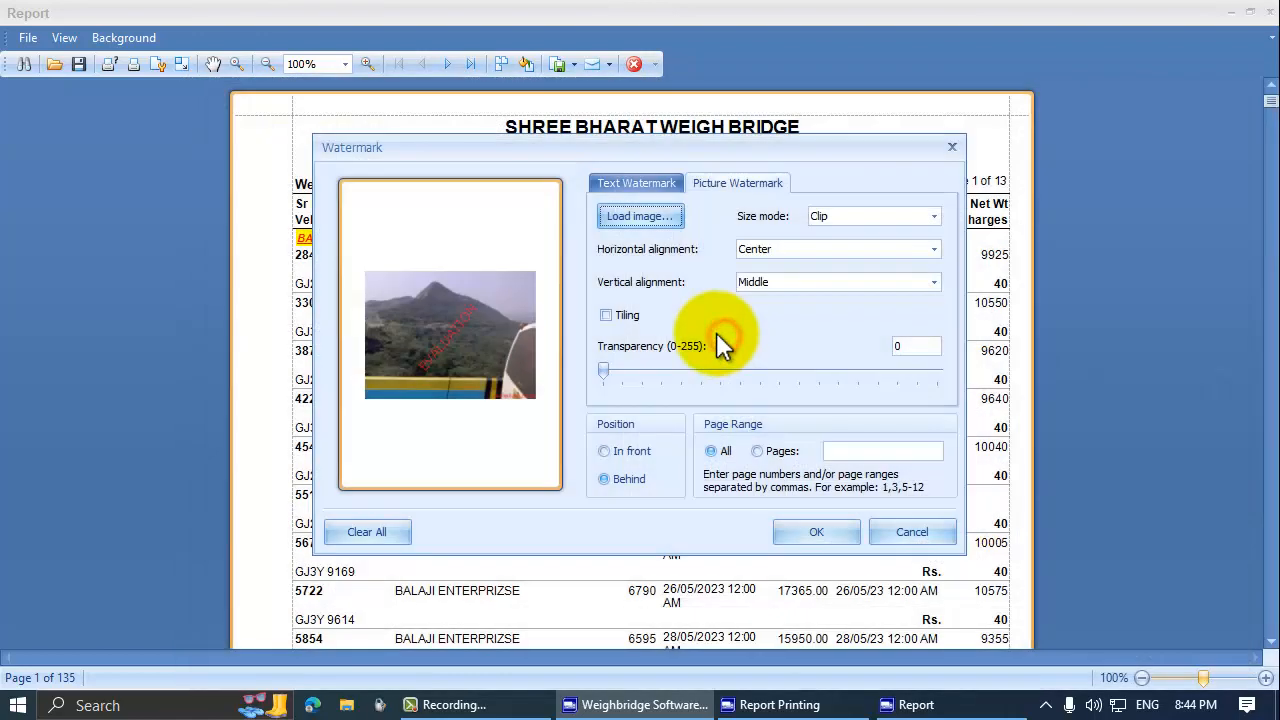
left_click_drag(606, 368, 920, 372)
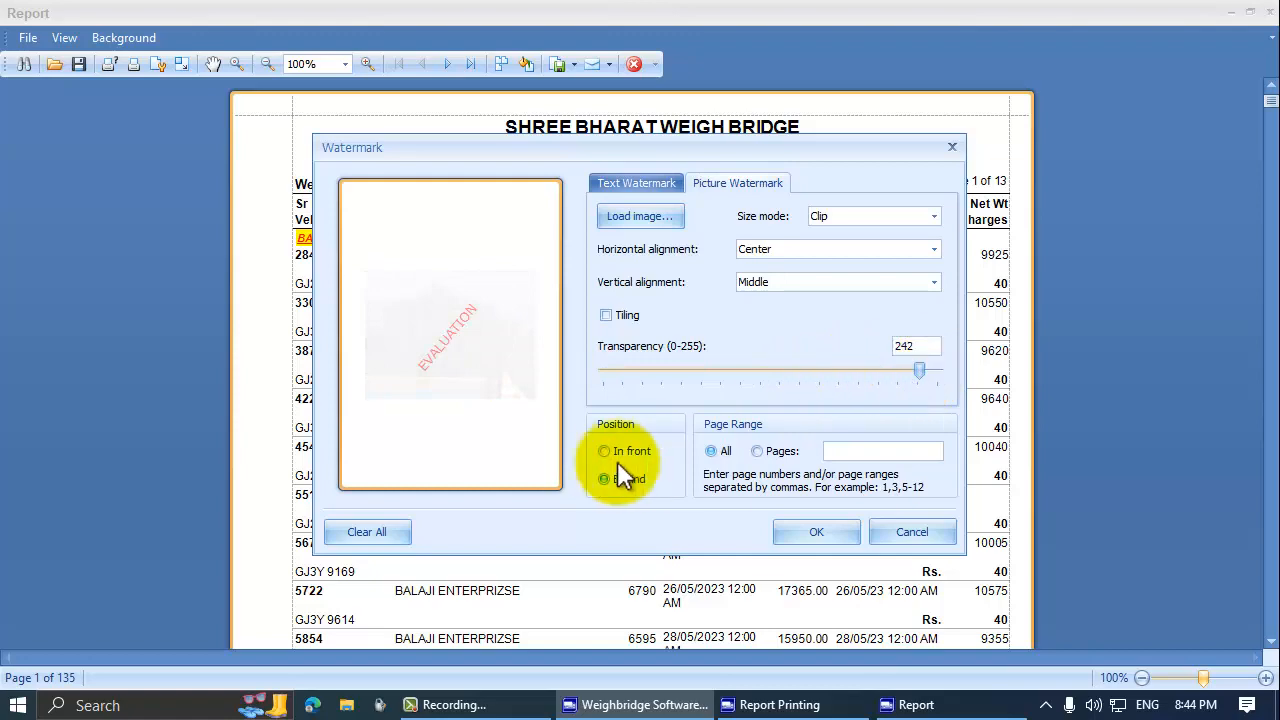
left_click(816, 532)
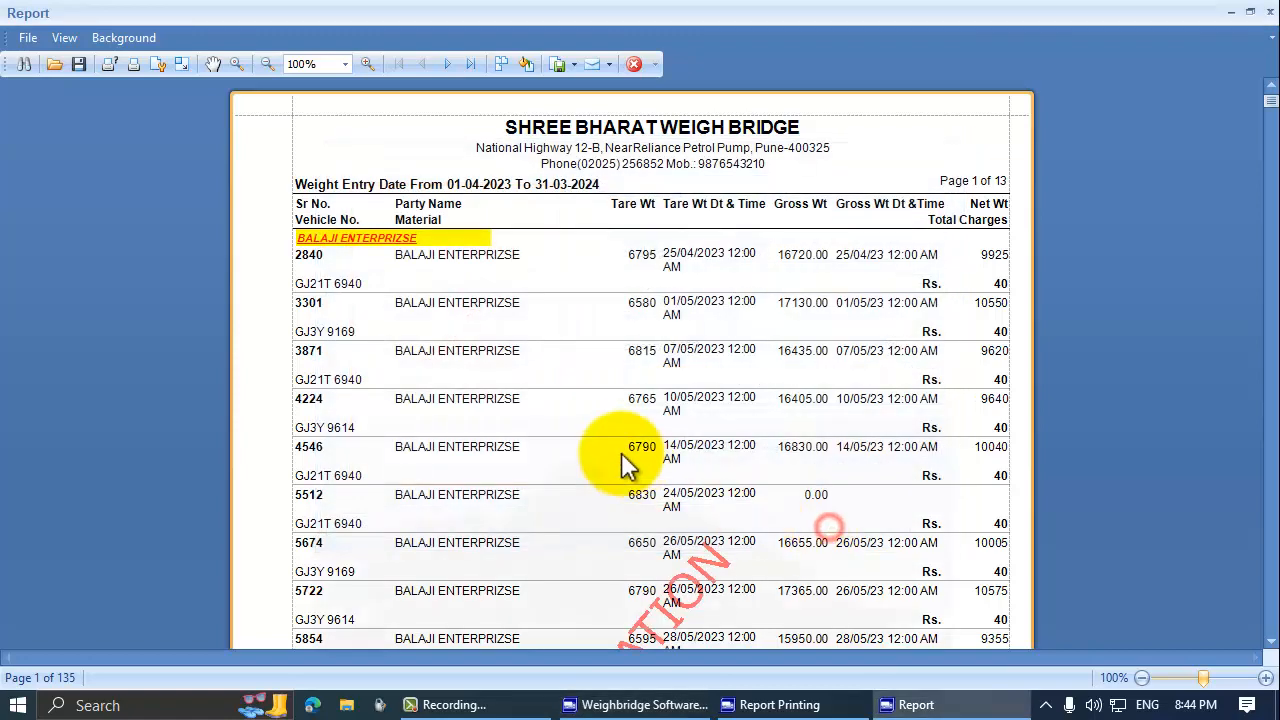
scroll(600, 463, "down", 5)
scroll(606, 466, "up", 2)
scroll(606, 463, "up", 2)
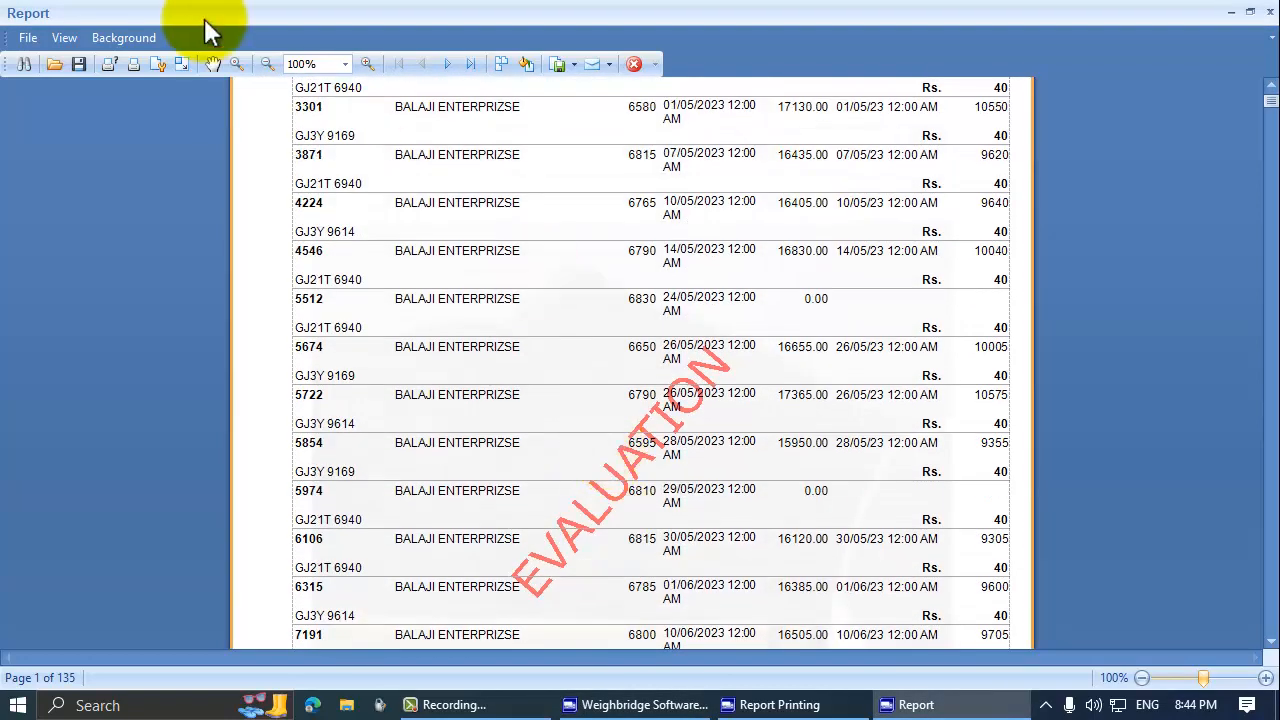
Set the text watermark's transparency to 67 and the picture watermark's transparency to 169, and check them on the report
left_click(128, 38)
left_click(142, 84)
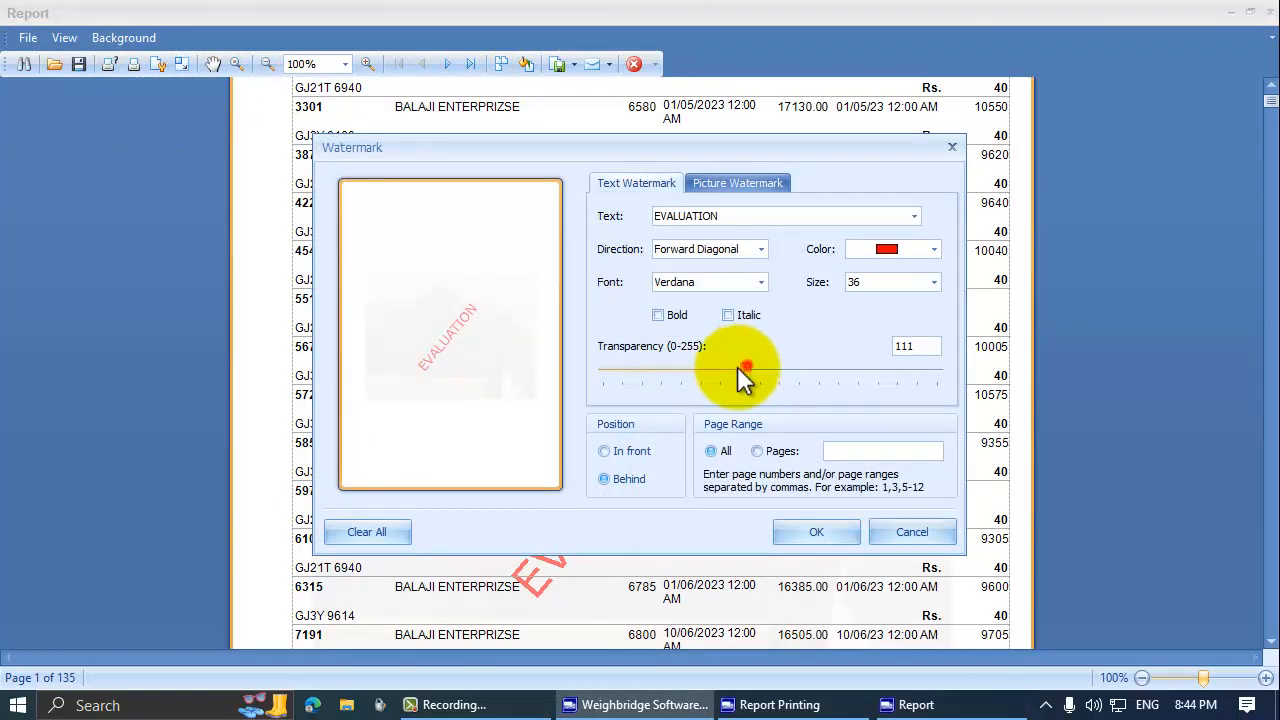
left_click_drag(745, 370, 688, 369)
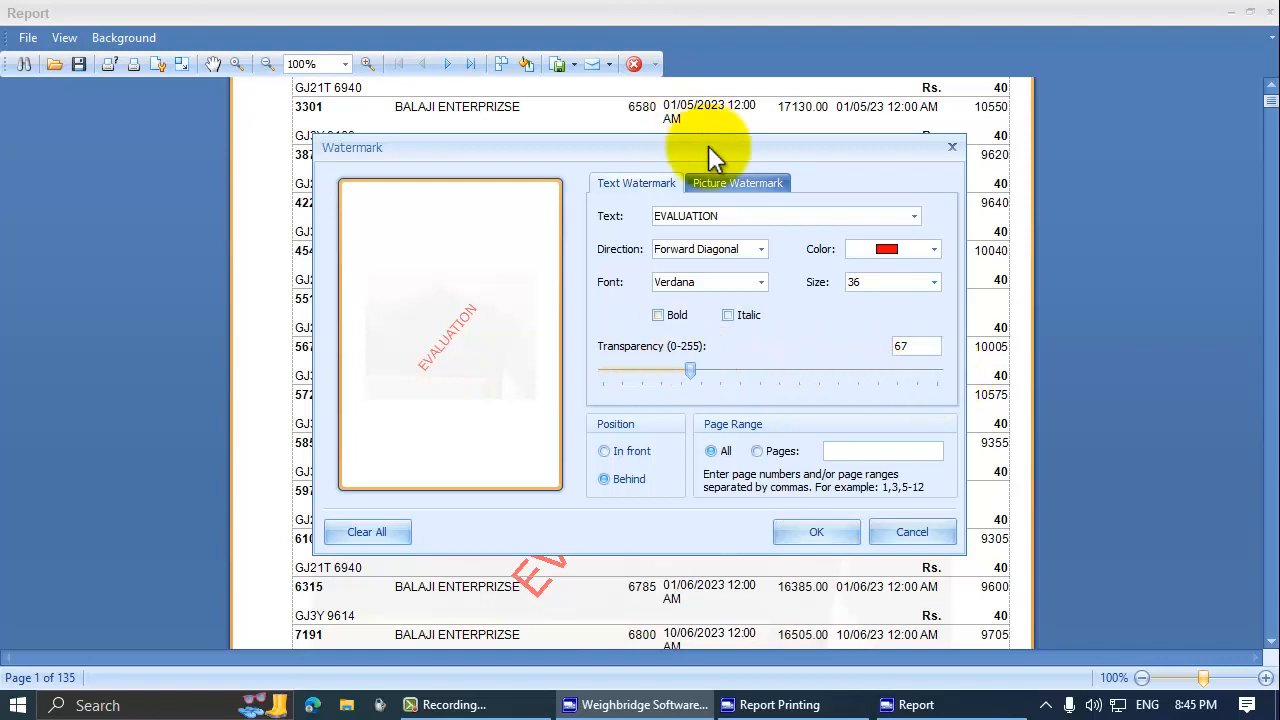
left_click(718, 183)
left_click_drag(916, 366, 812, 372)
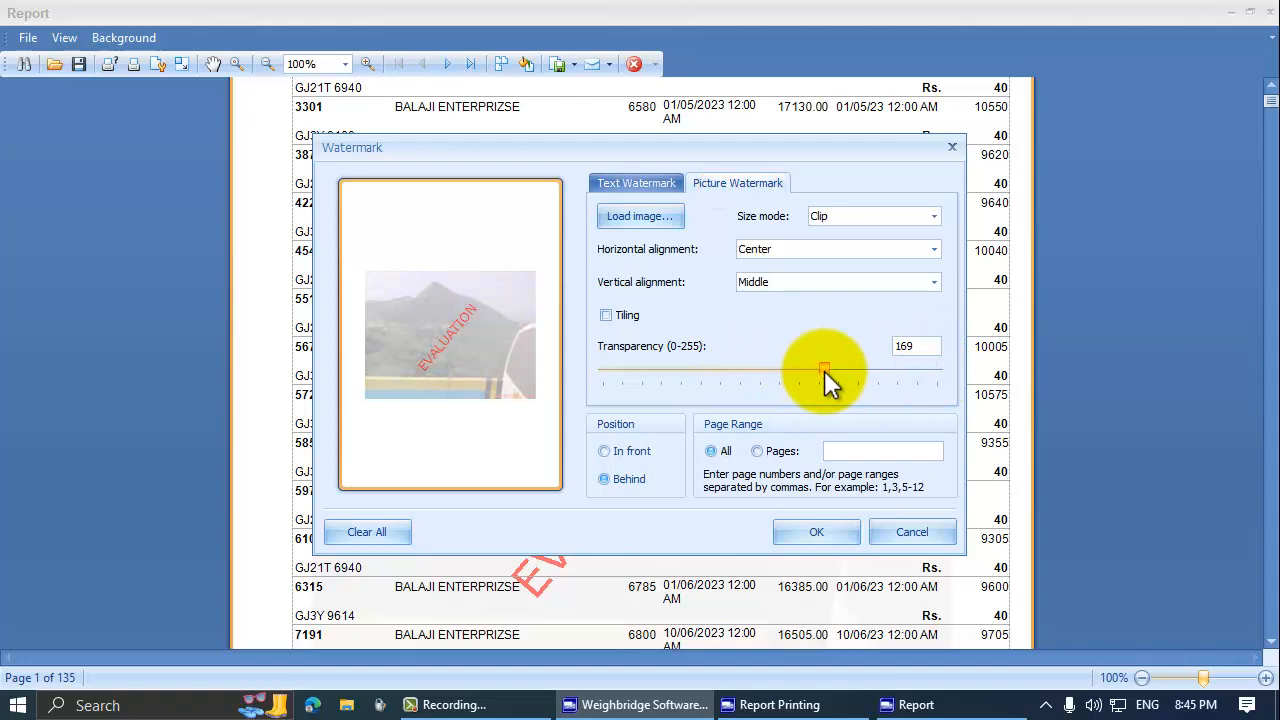
left_click(808, 536)
scroll(604, 314, "down", 3)
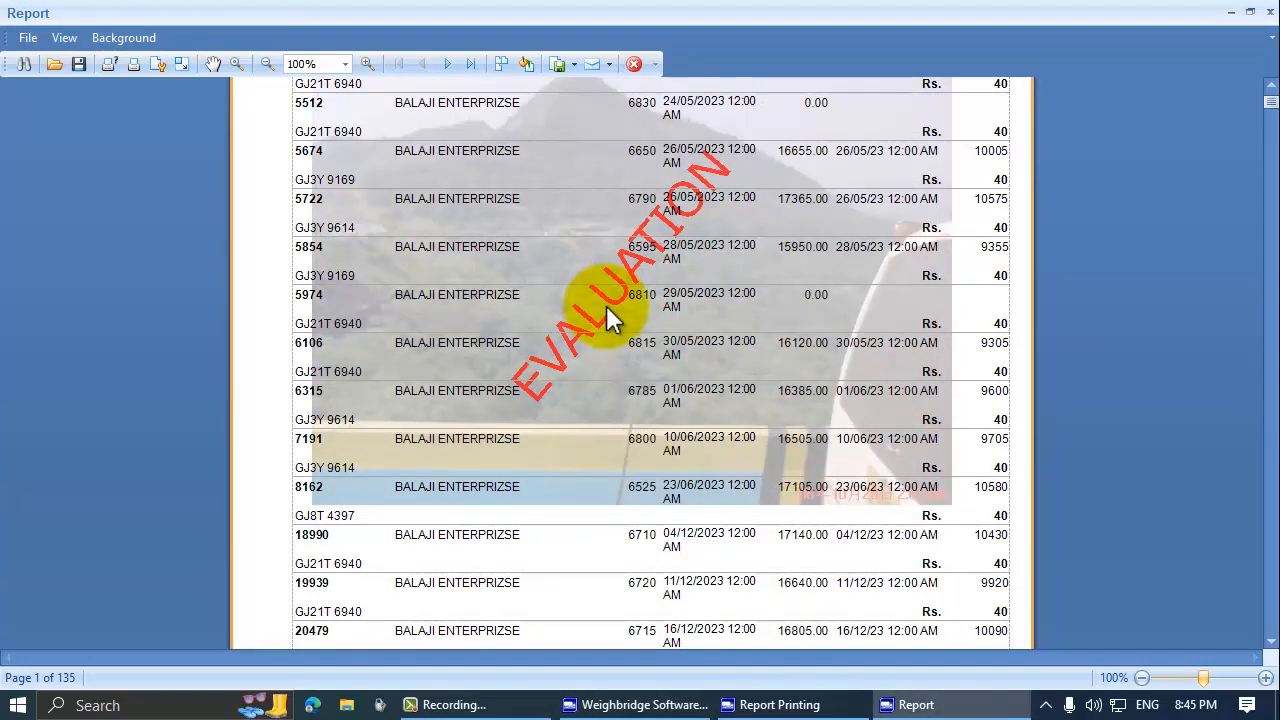
scroll(608, 318, "up", 6)
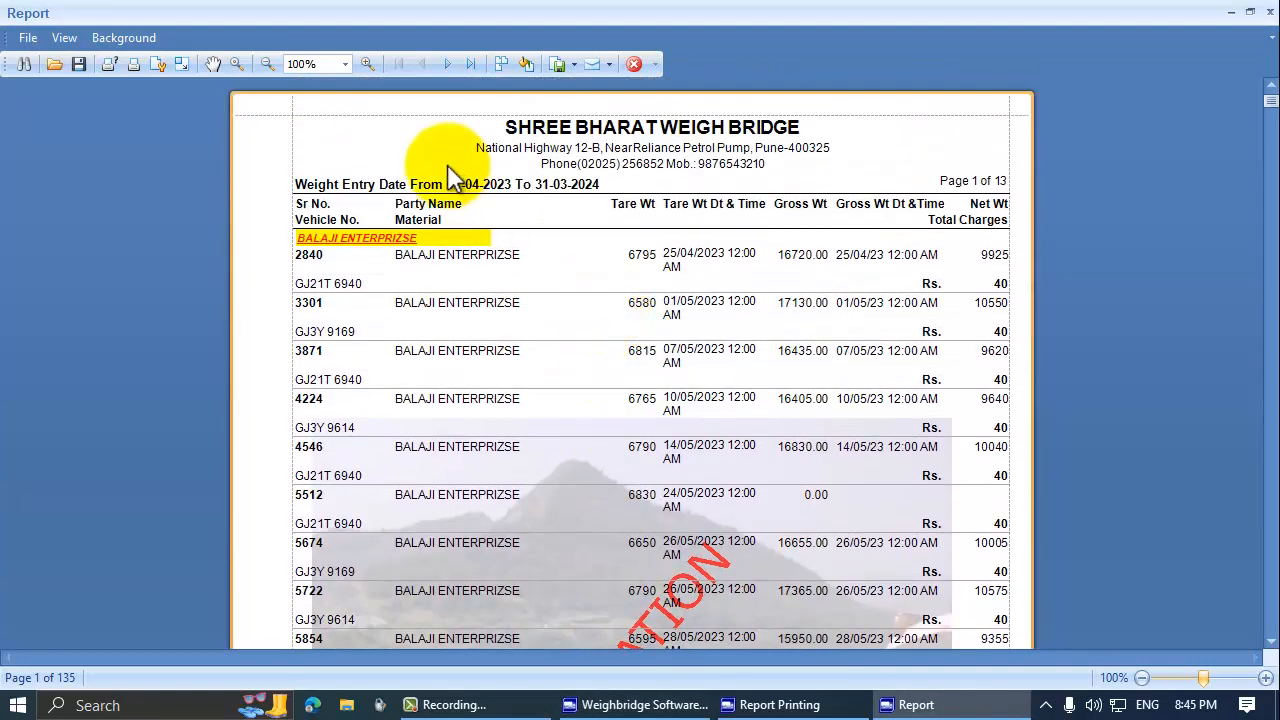
scroll(429, 157, "down", 4)
Review the picture watermark's size mode and alignment options, keeping Clip, Center and Middle, and try Tiling before turning it off
left_click(148, 38)
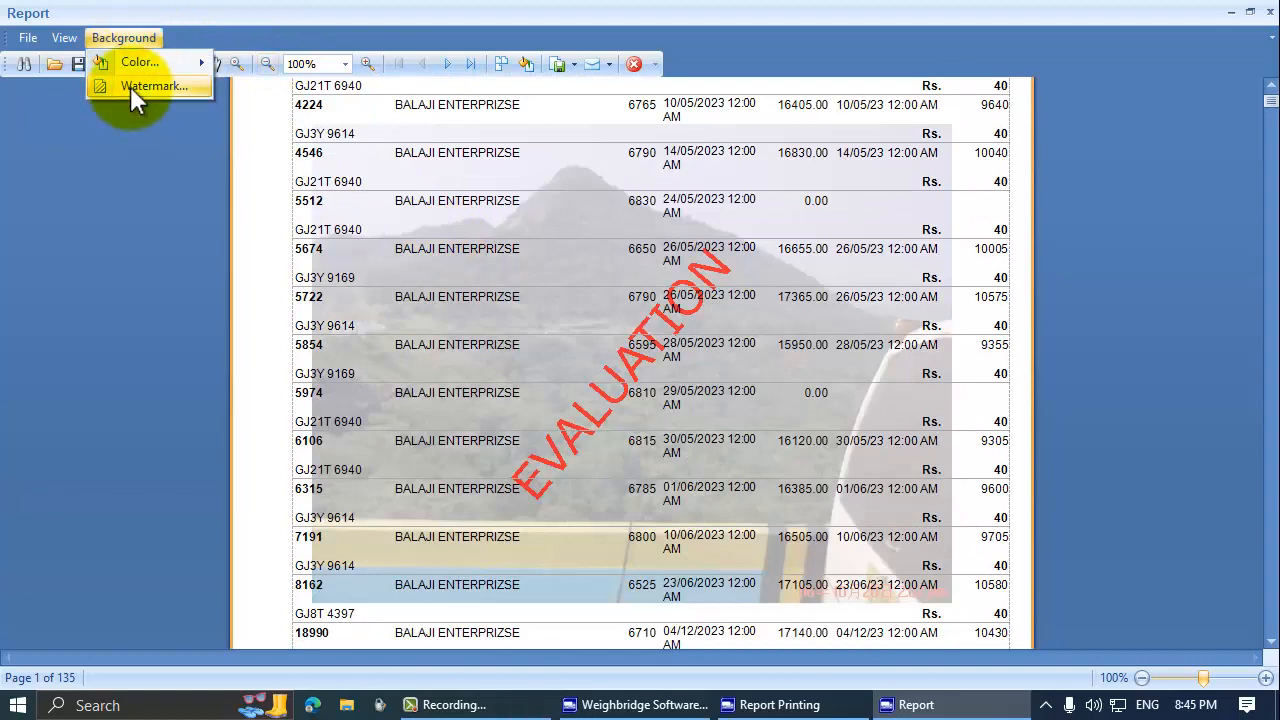
left_click(130, 87)
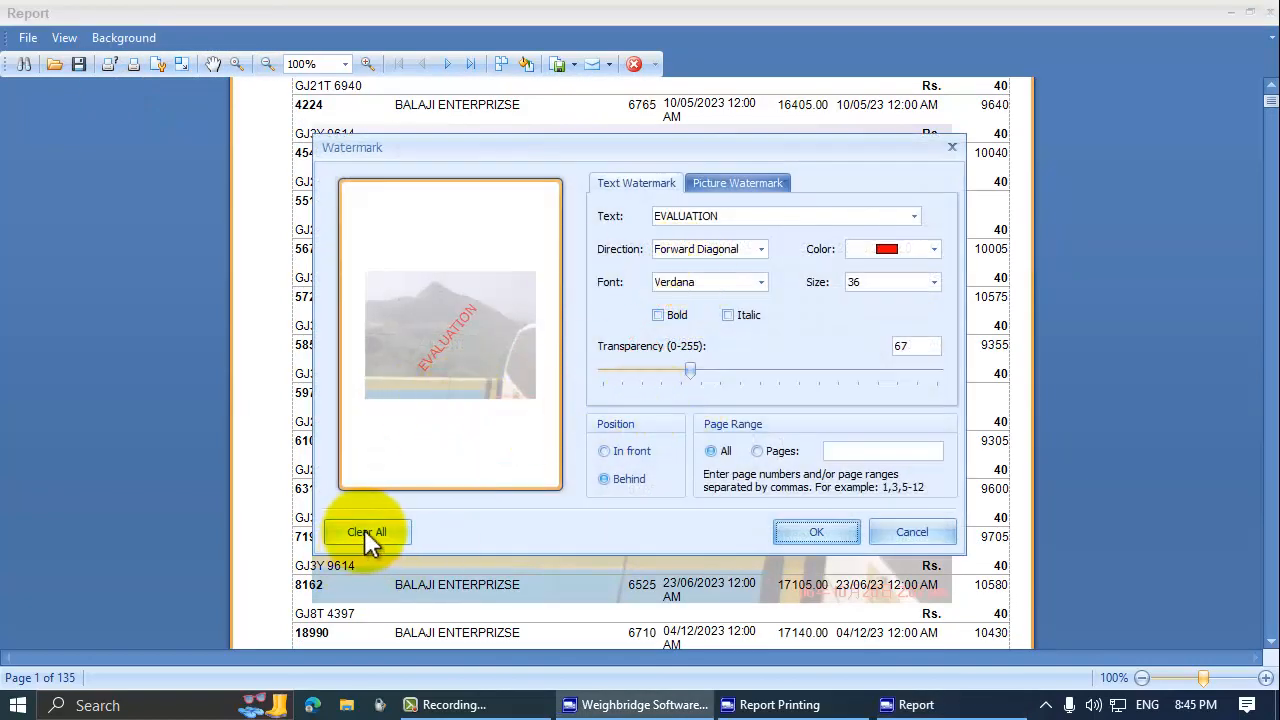
left_click(730, 182)
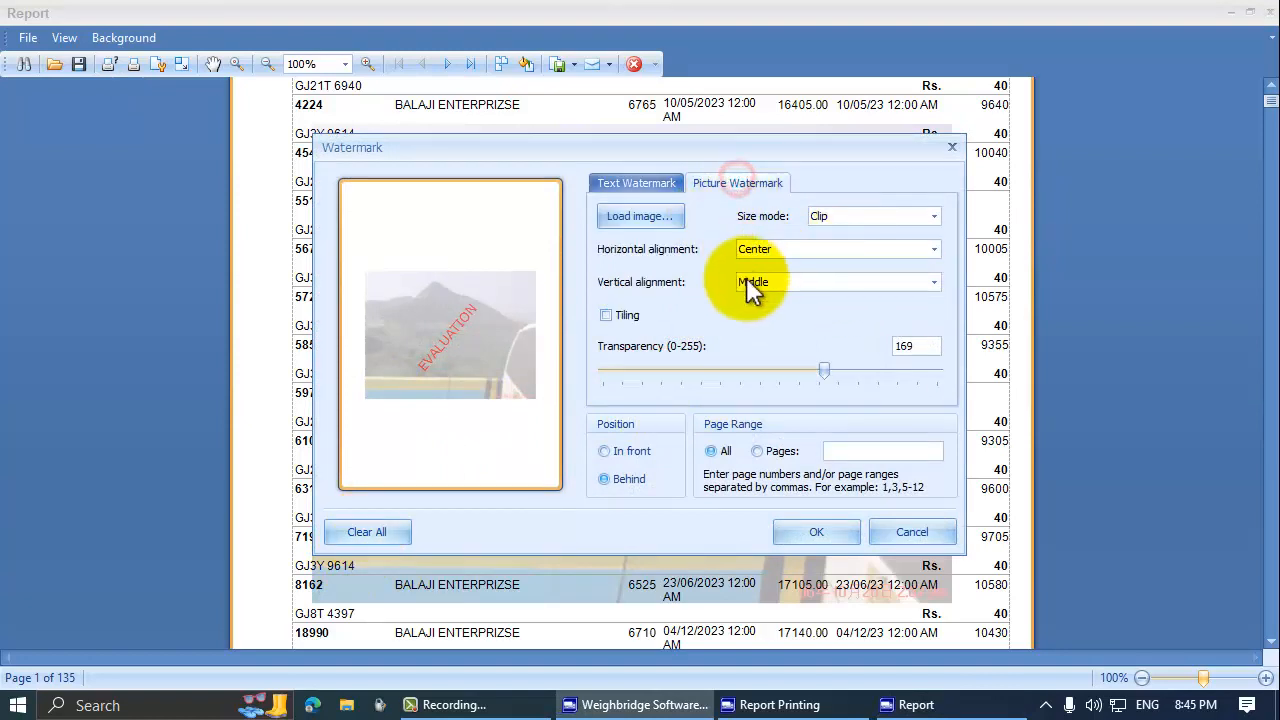
left_click(814, 248)
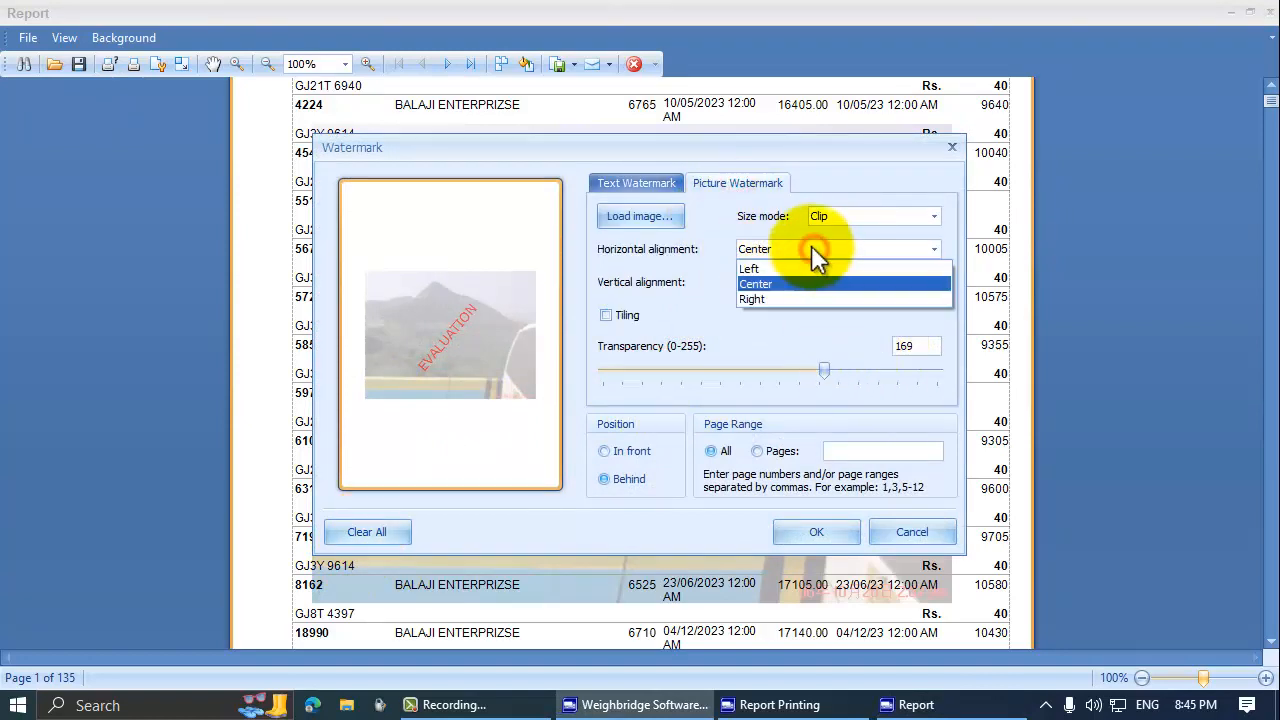
left_click(811, 245)
left_click(838, 215)
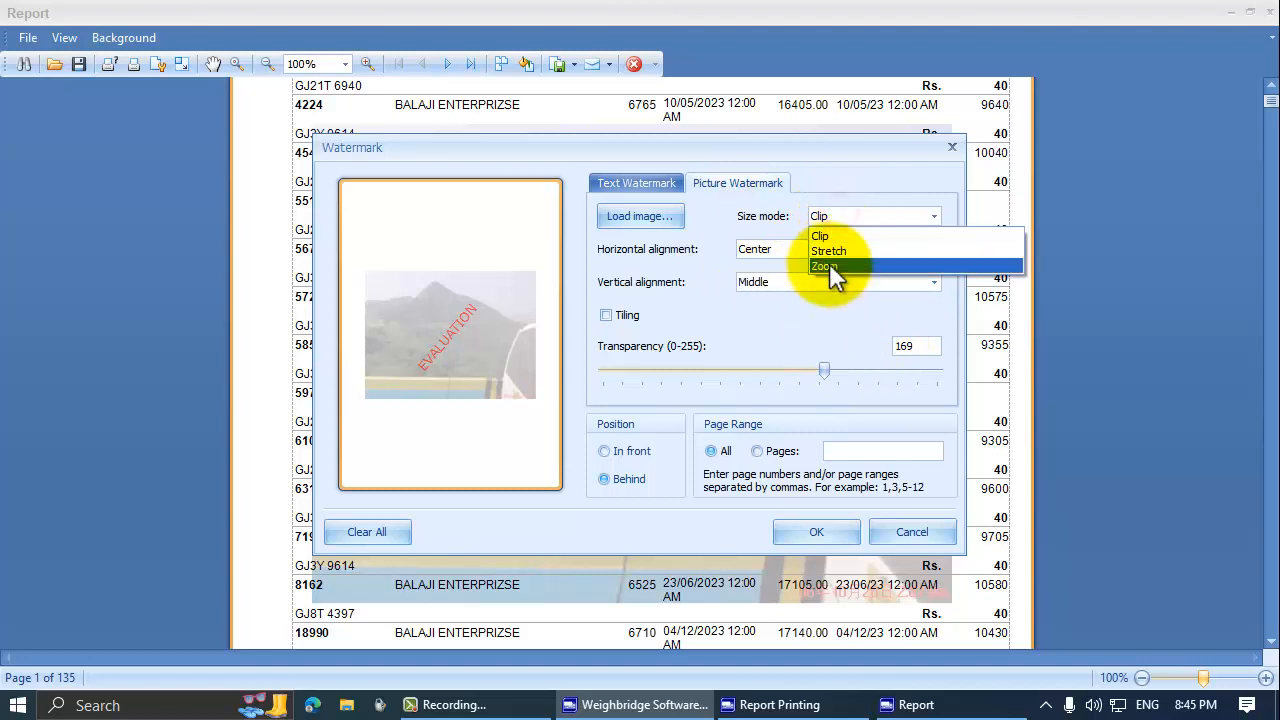
left_click(821, 226)
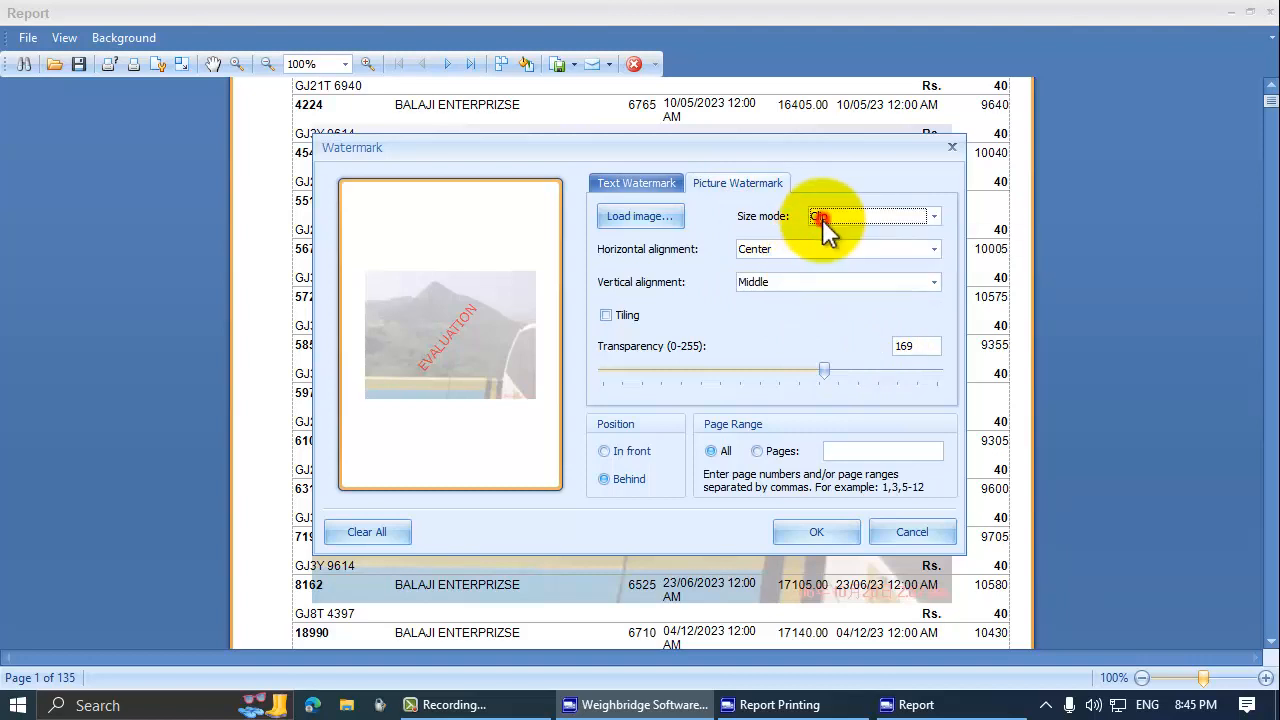
left_click(781, 281)
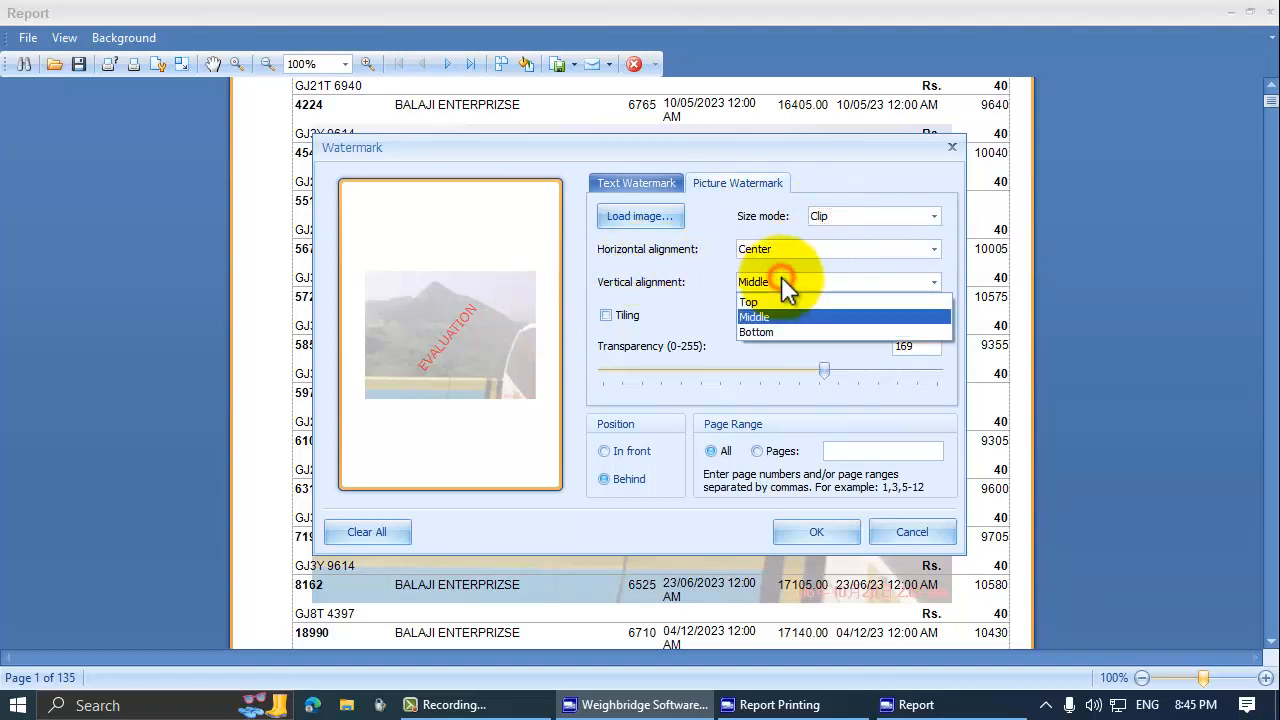
left_click(763, 314)
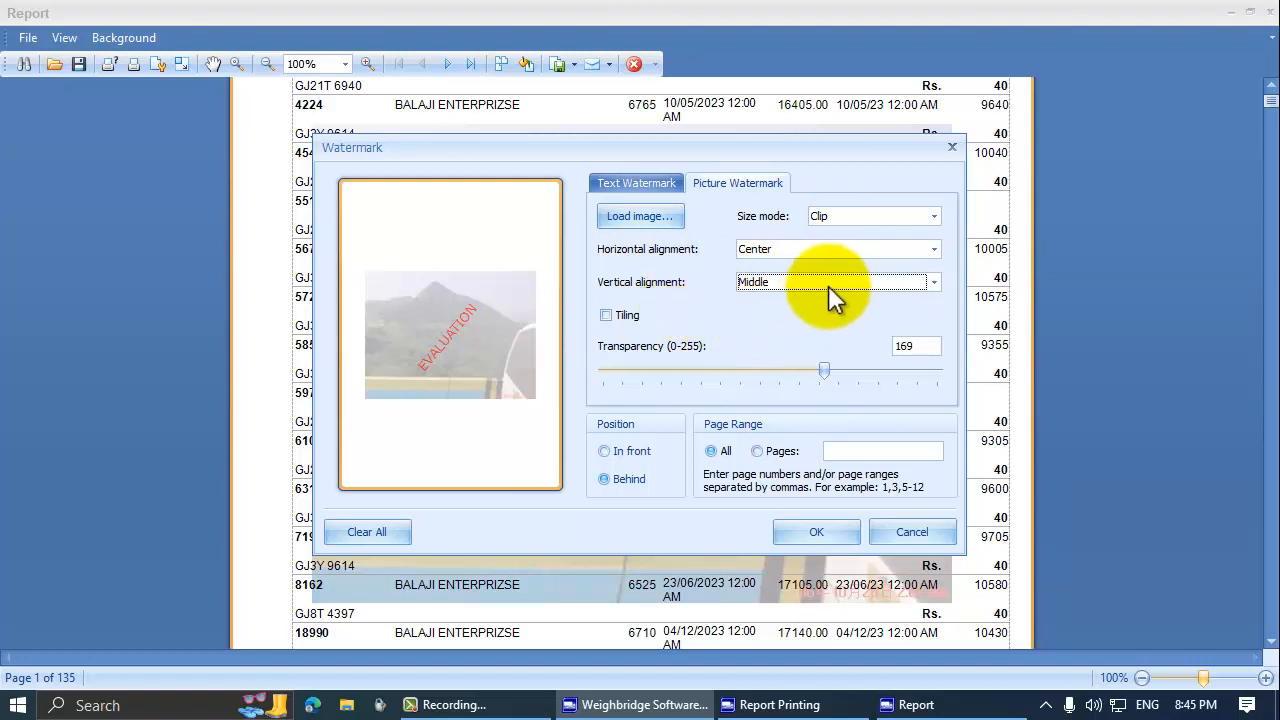
left_click(606, 315)
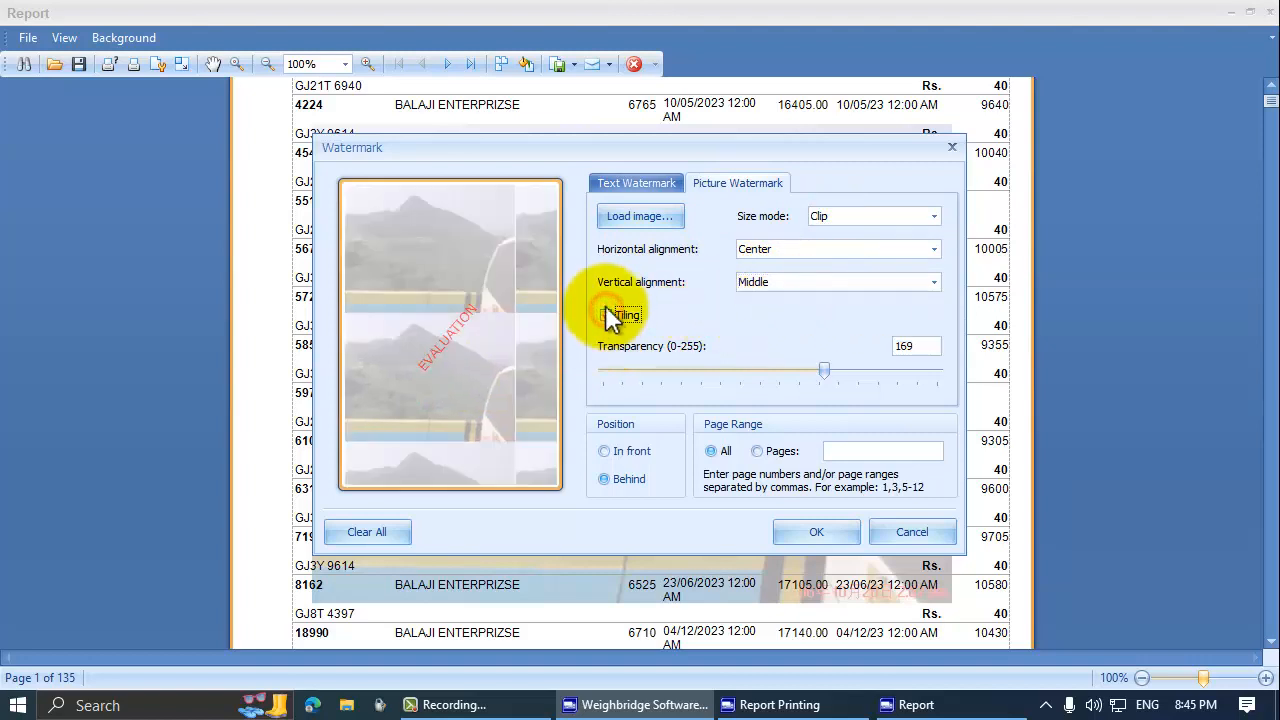
left_click(606, 315)
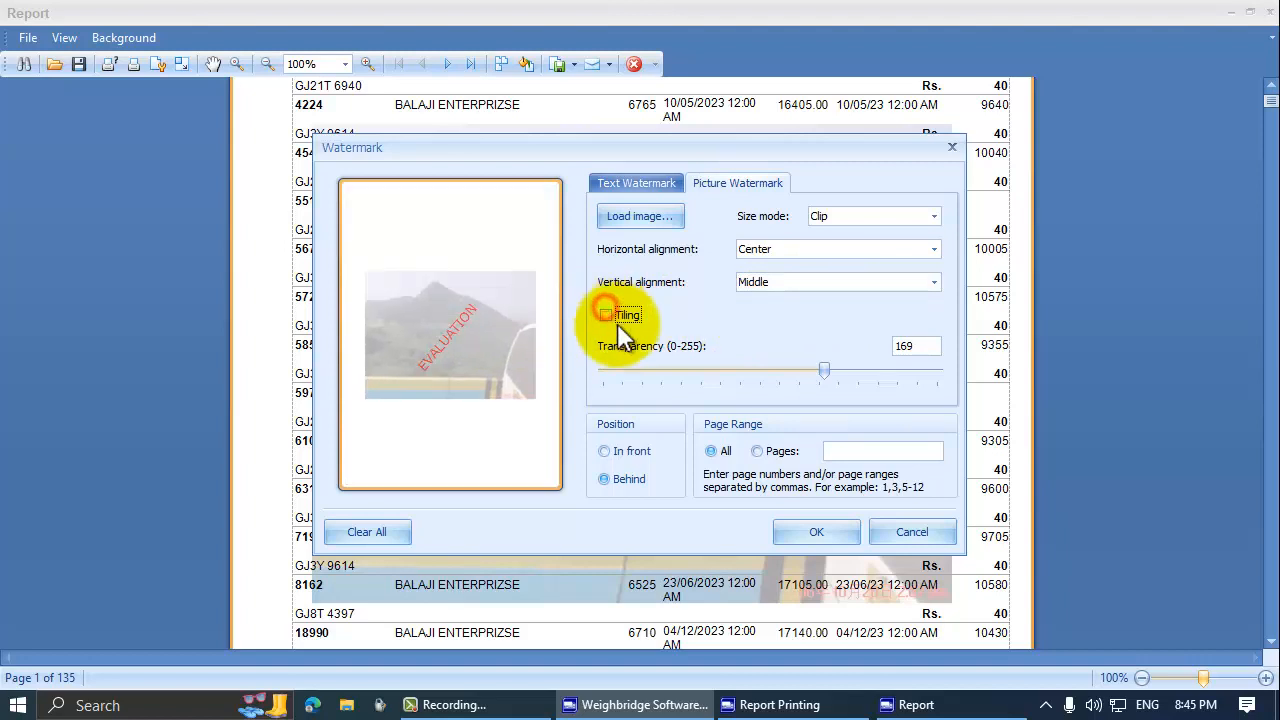
Clear all text and picture watermark settings and apply the change to the report
left_click(820, 533)
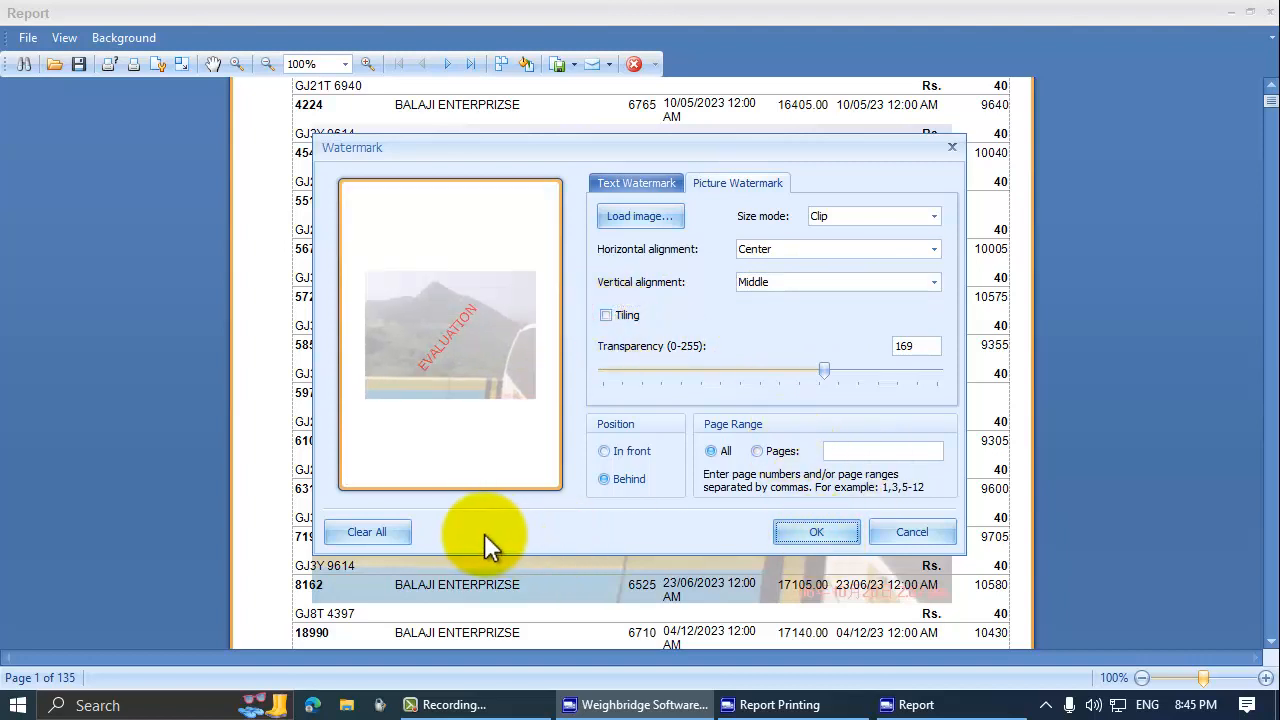
left_click(380, 532)
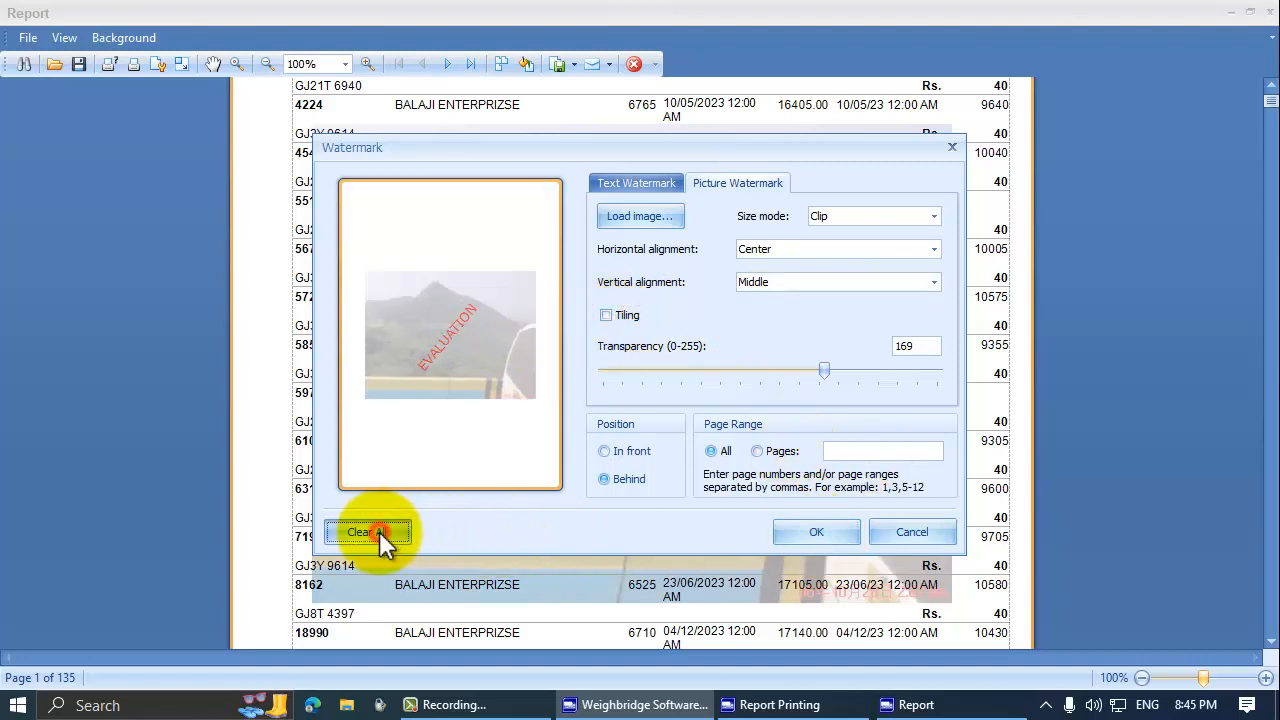
left_click(829, 535)
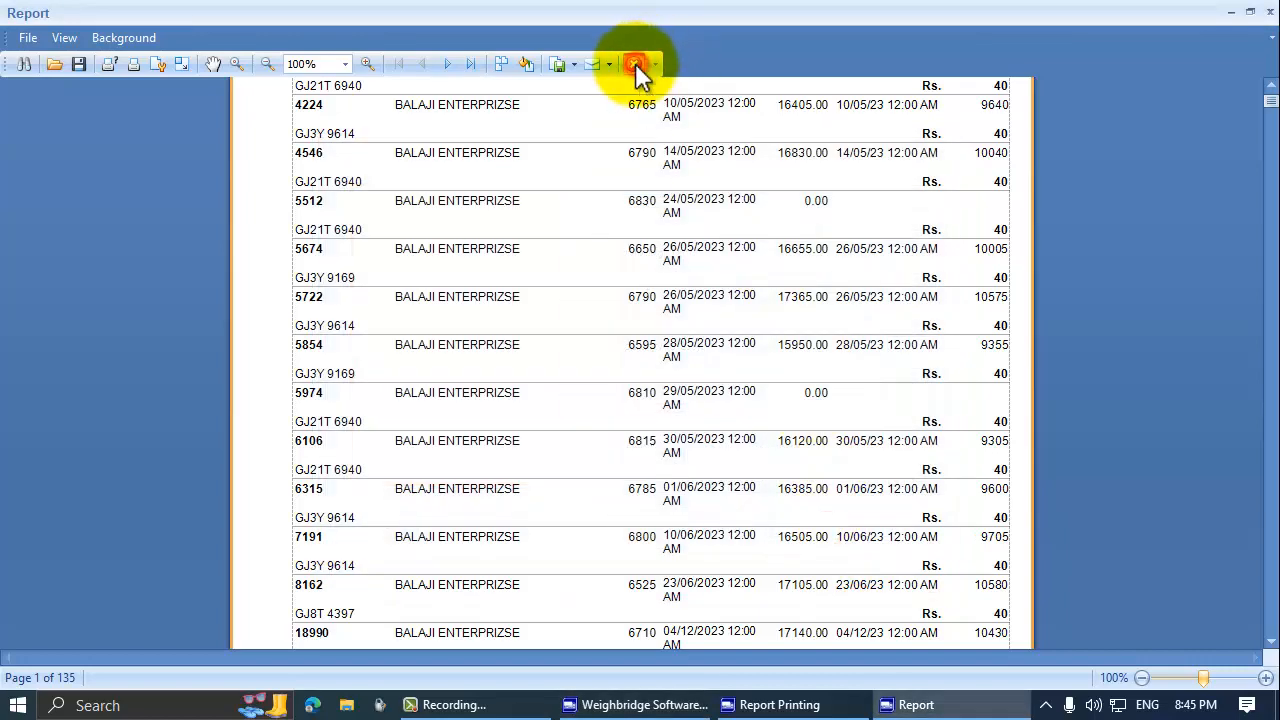
Look through the available export file formats, and close the report preview and the Weight Entry List
left_click(574, 66)
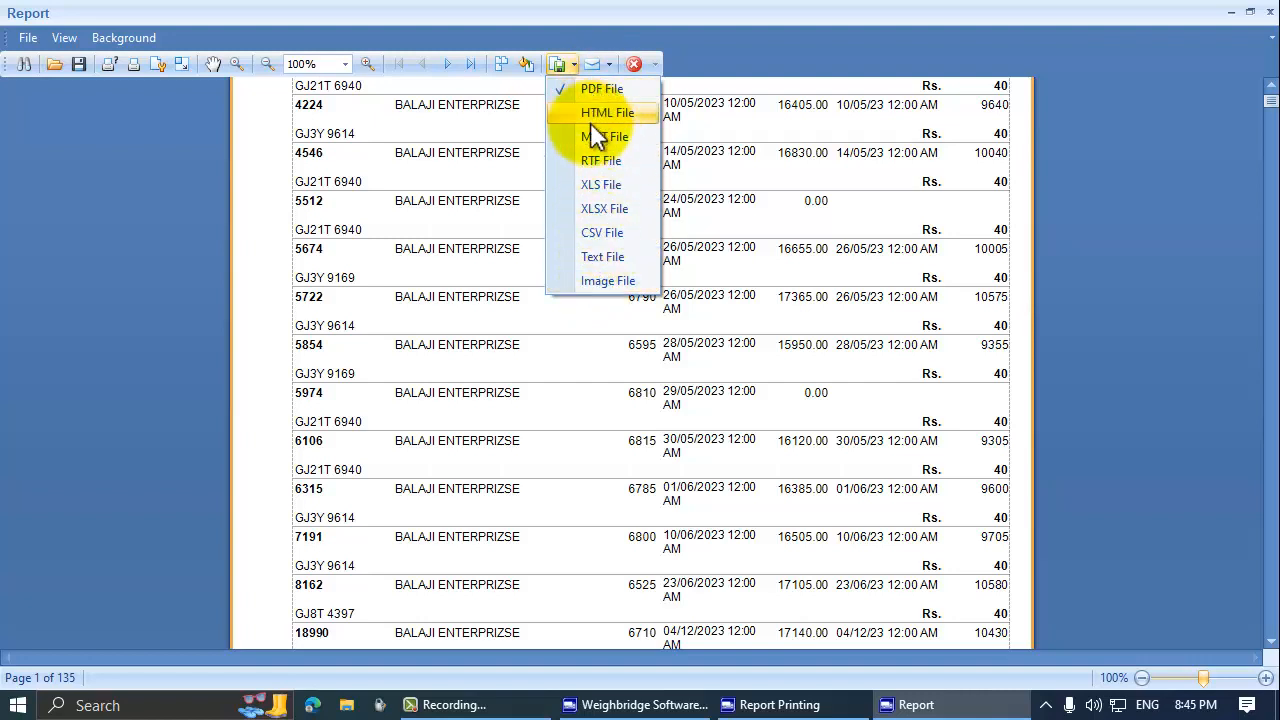
left_click(636, 66)
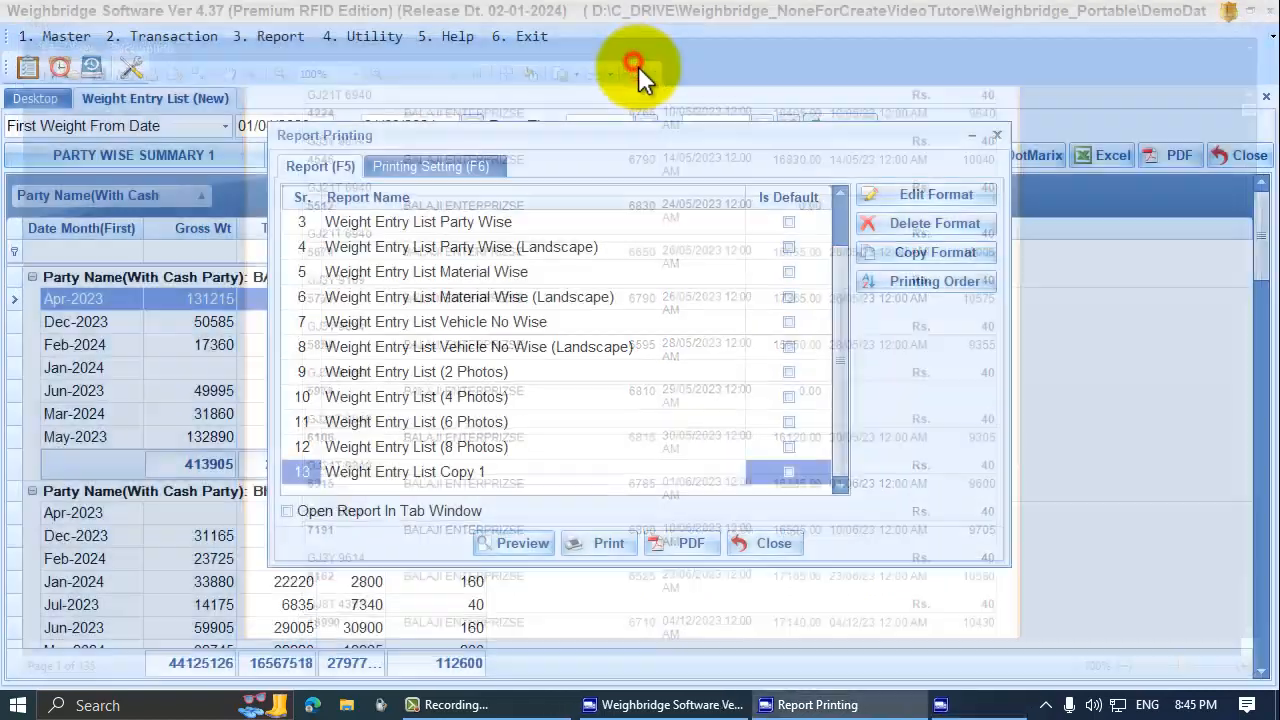
left_click(1240, 158)
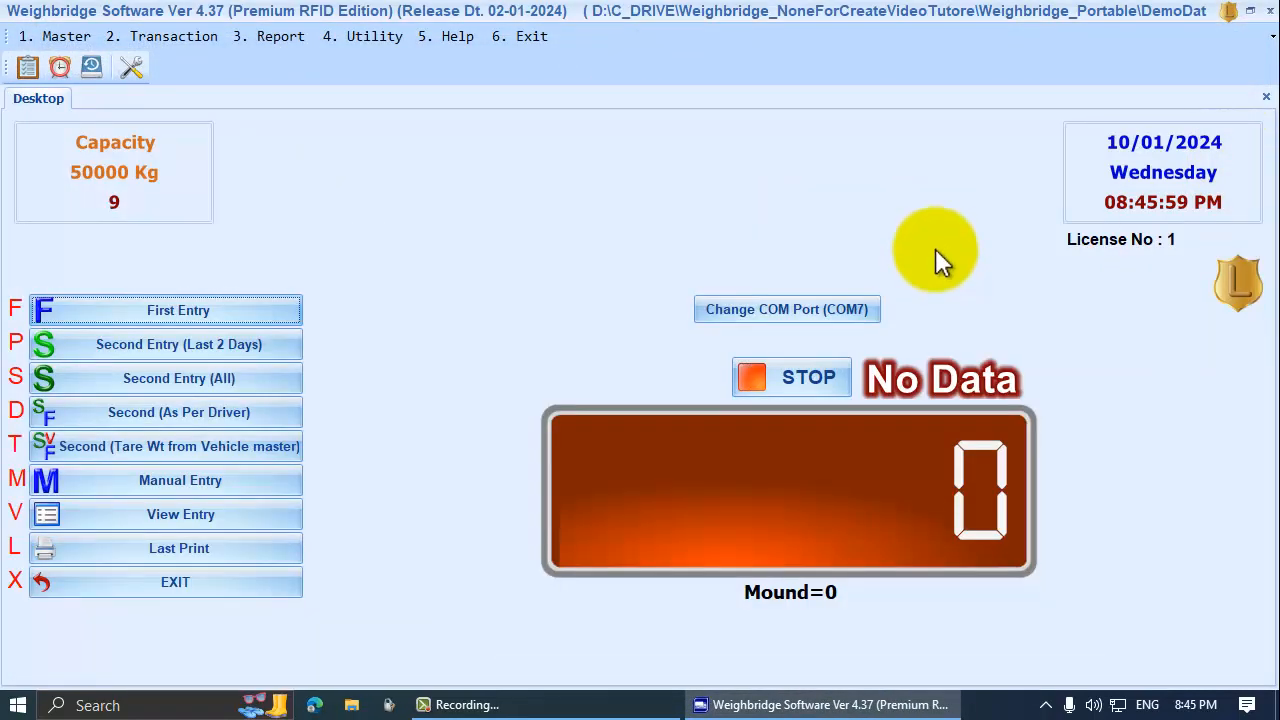